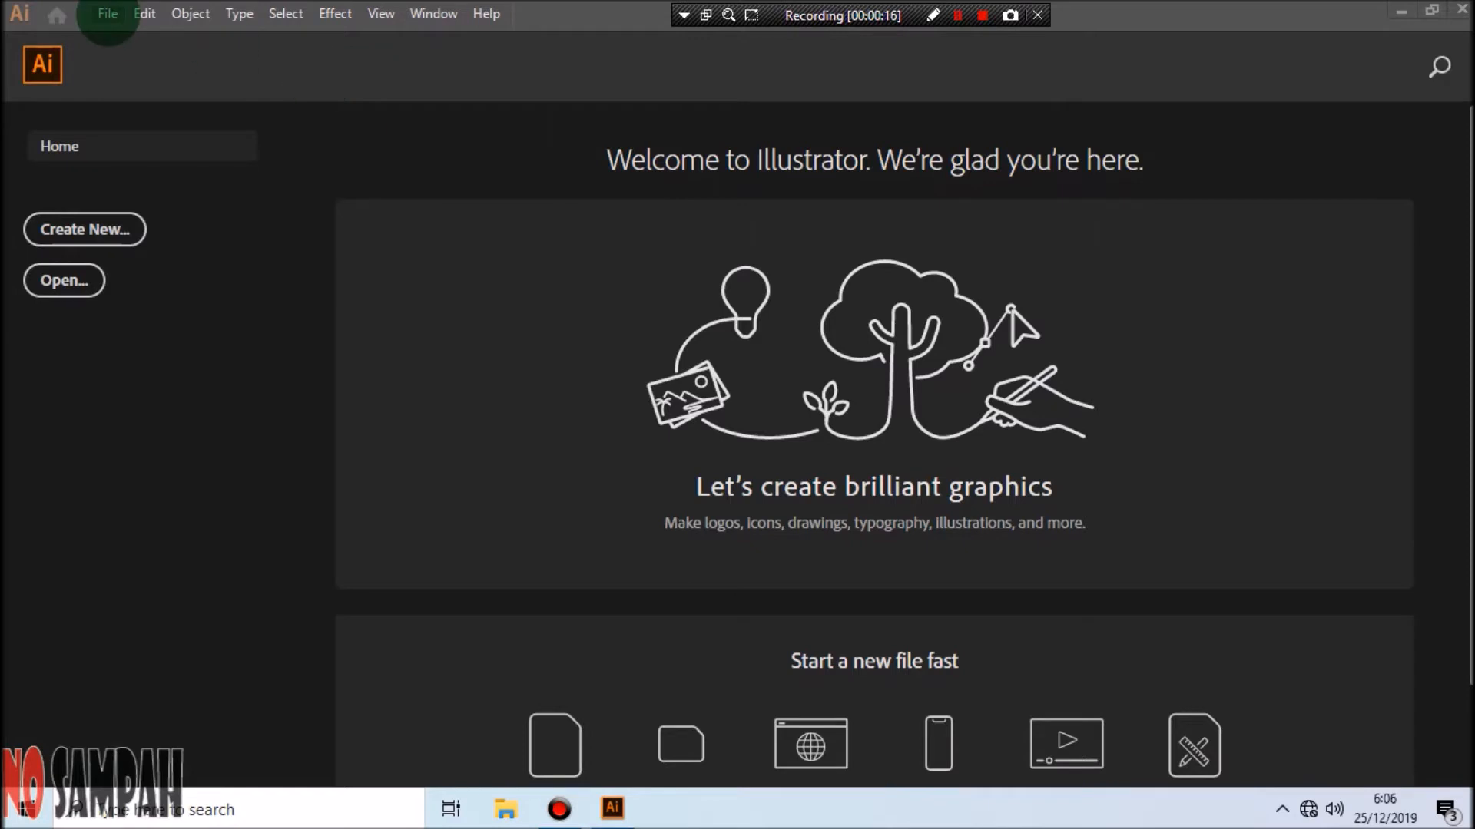
Create a new document 20 cm wide and 20 cm high, with centimeters as the unit.
left_click(107, 13)
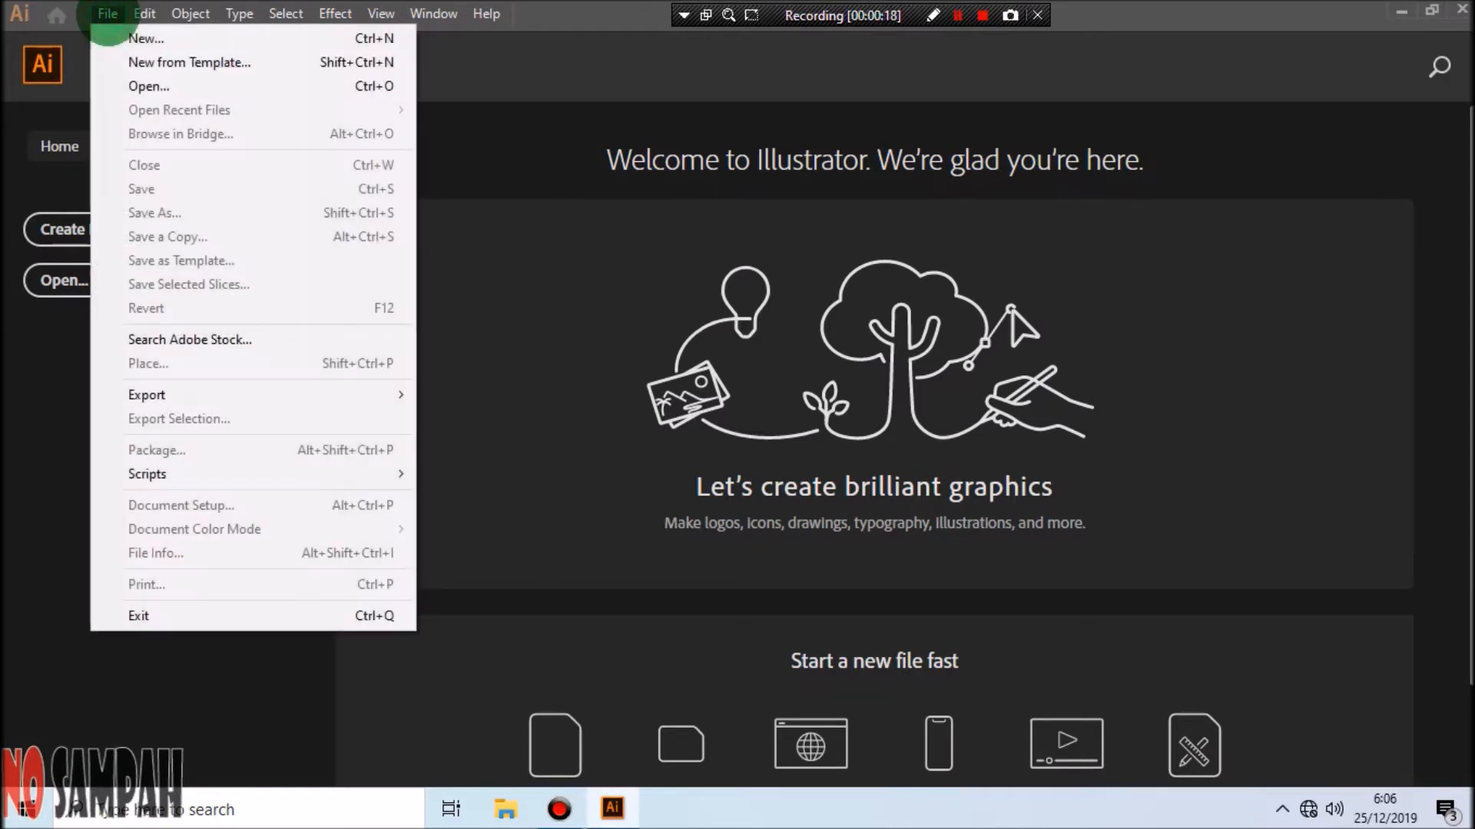
left_click(121, 33)
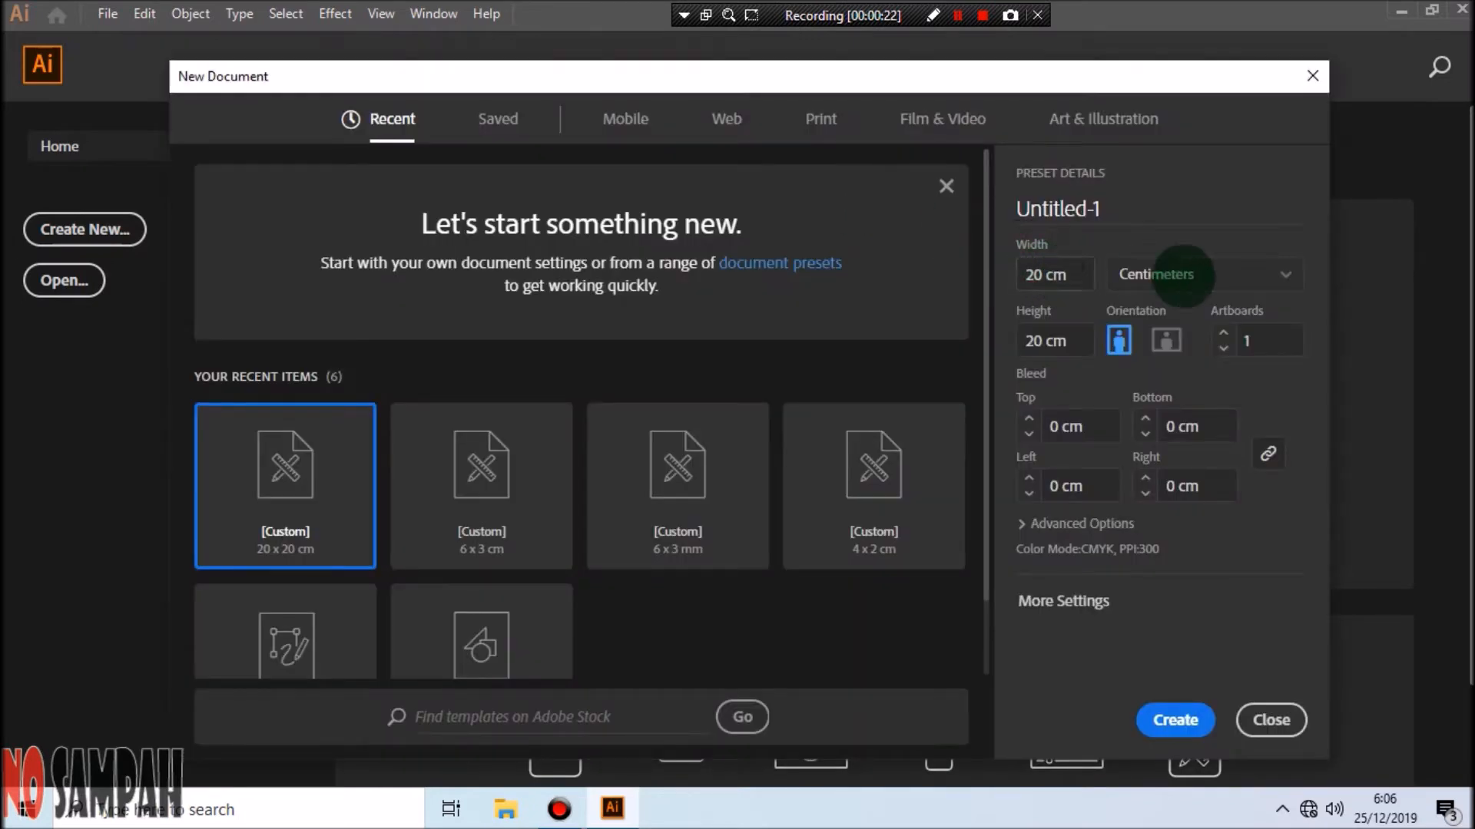
left_click(1260, 273)
left_click(1175, 461)
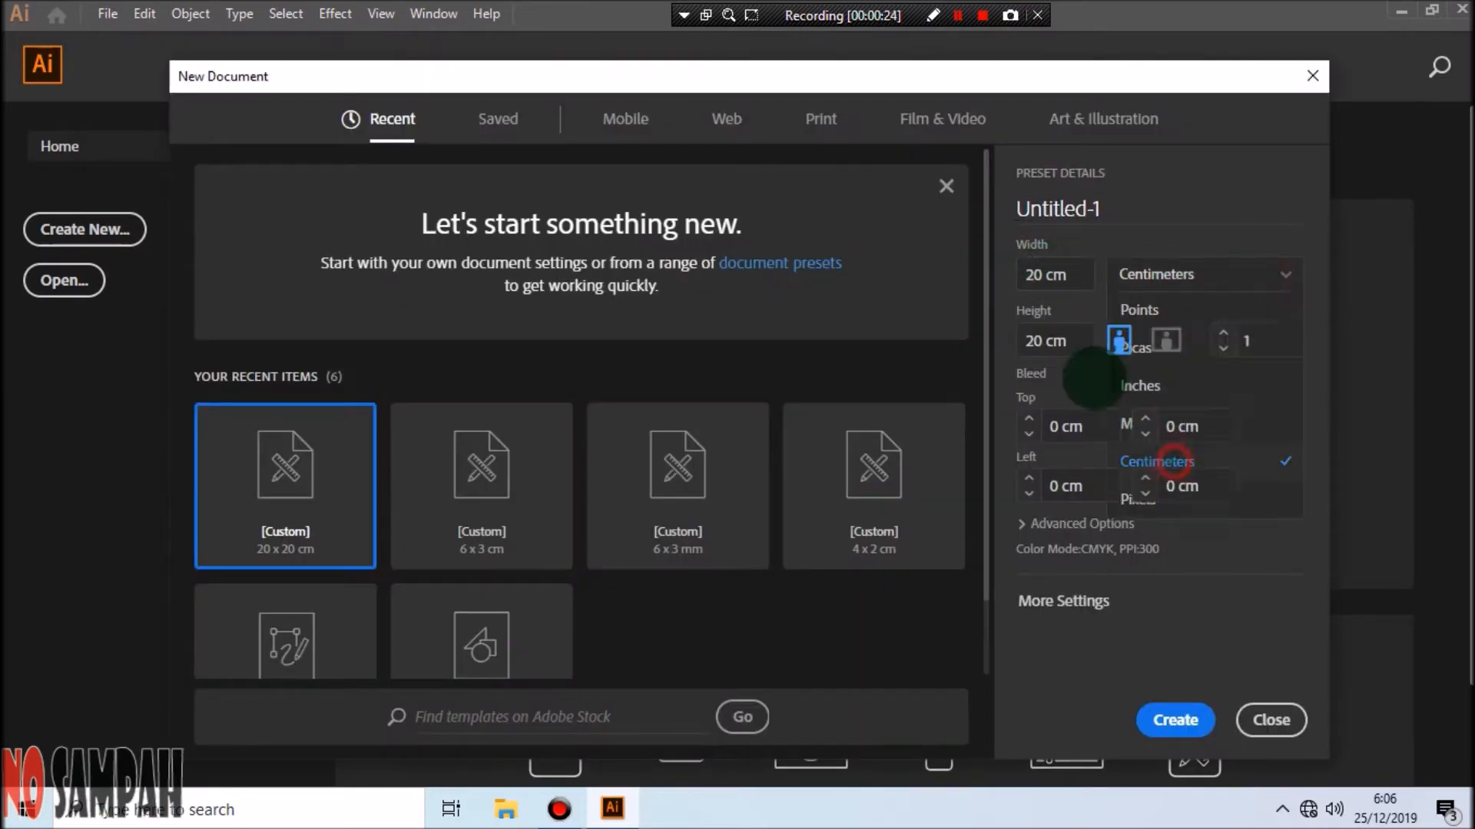
left_click(1045, 275)
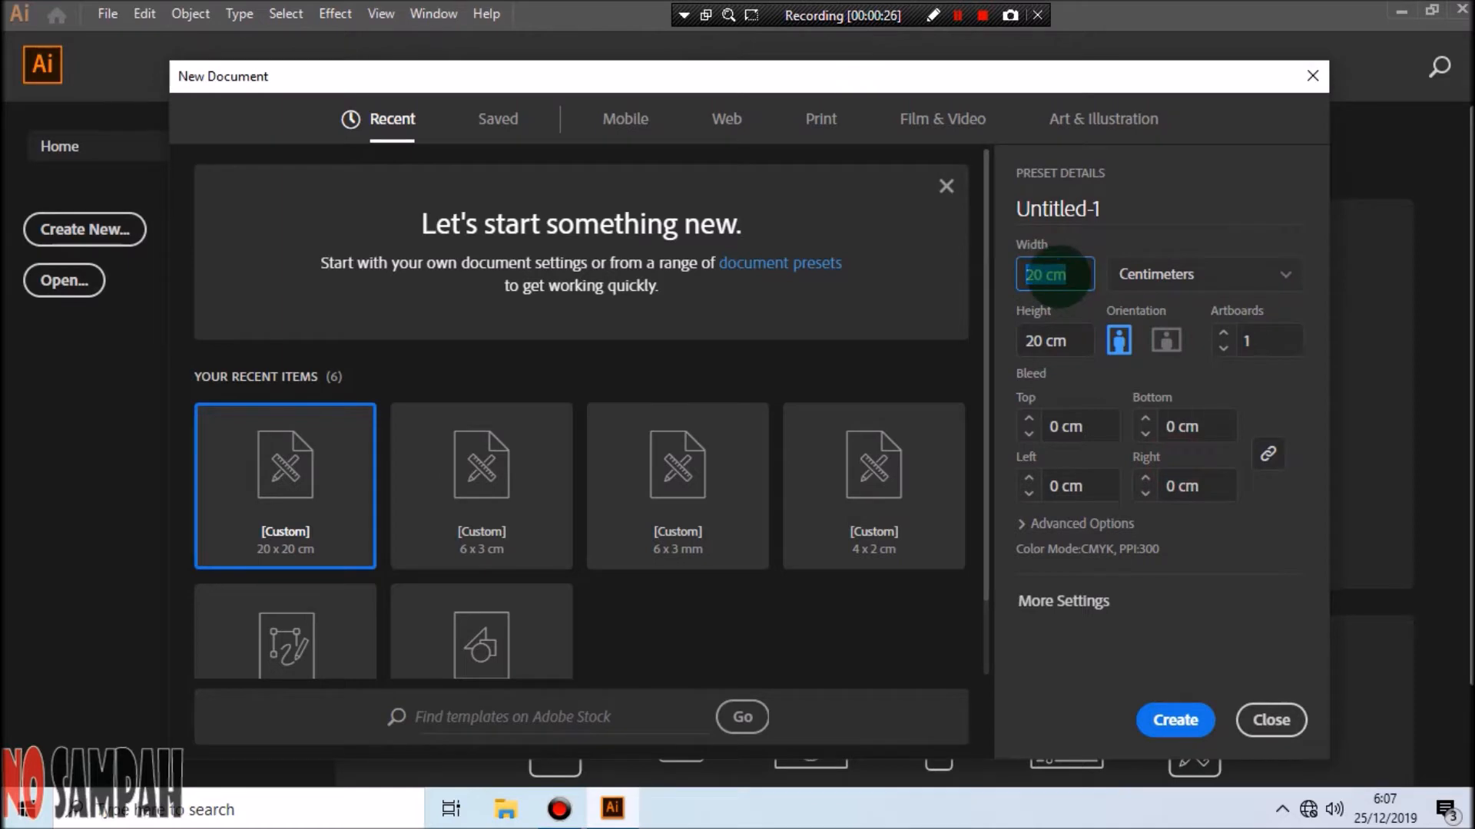
left_click(1045, 340)
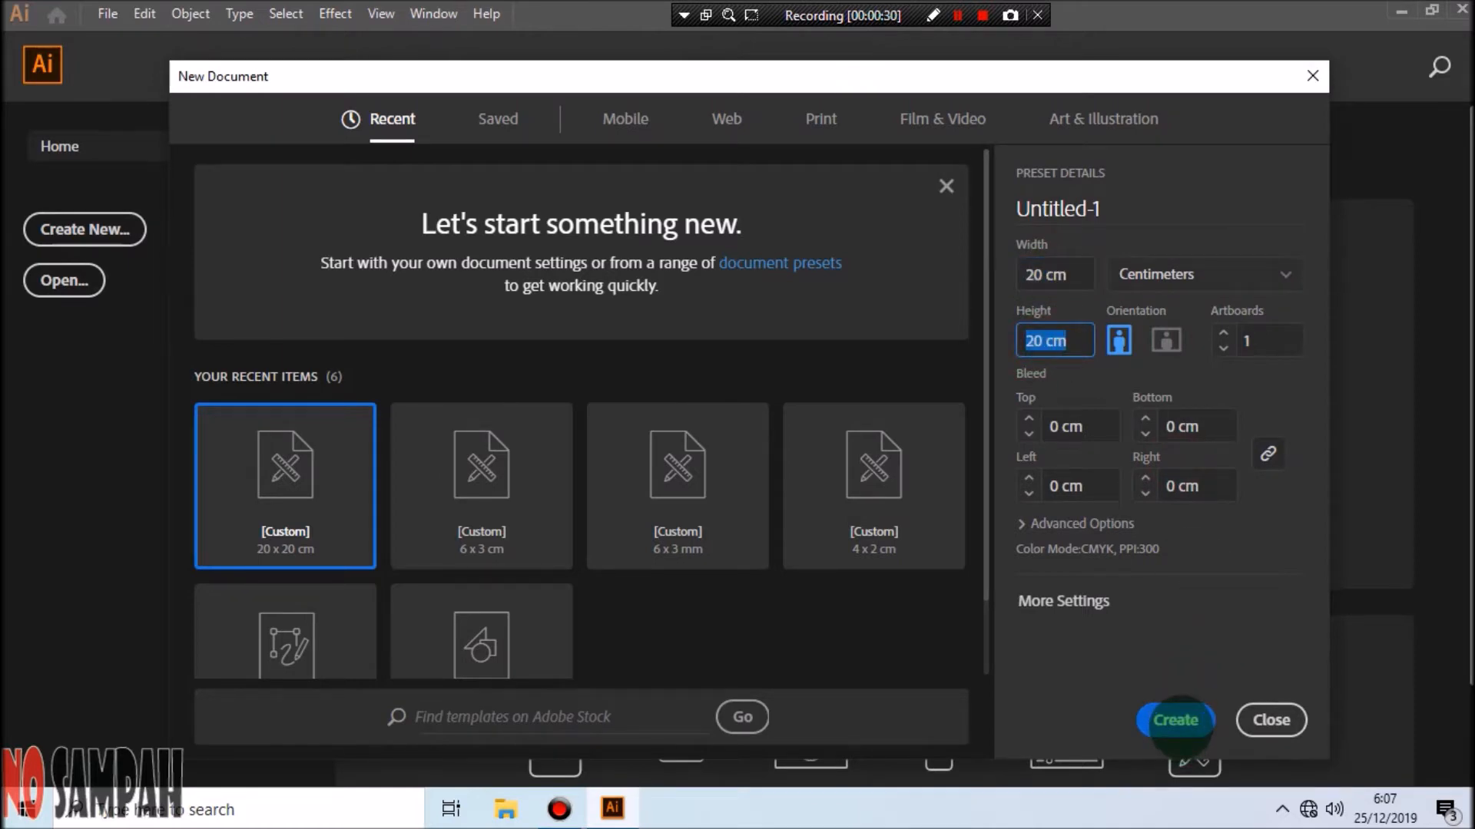
left_click(1175, 720)
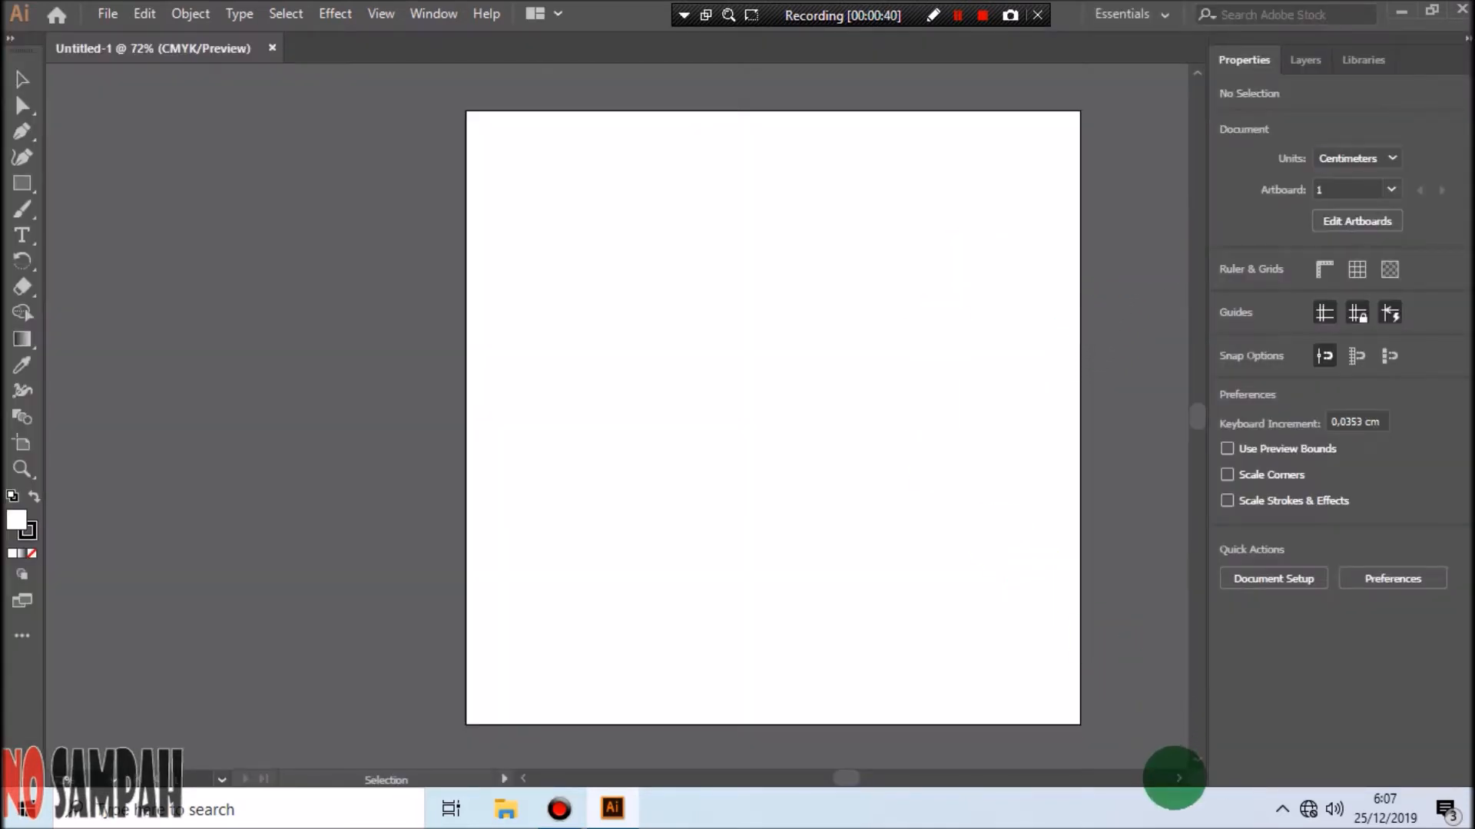
Create a three-sided polygon with a radius of 1,7639 cm in the upper-left area of the artboard.
left_click(1177, 779)
left_click(1177, 780)
left_click(1177, 779)
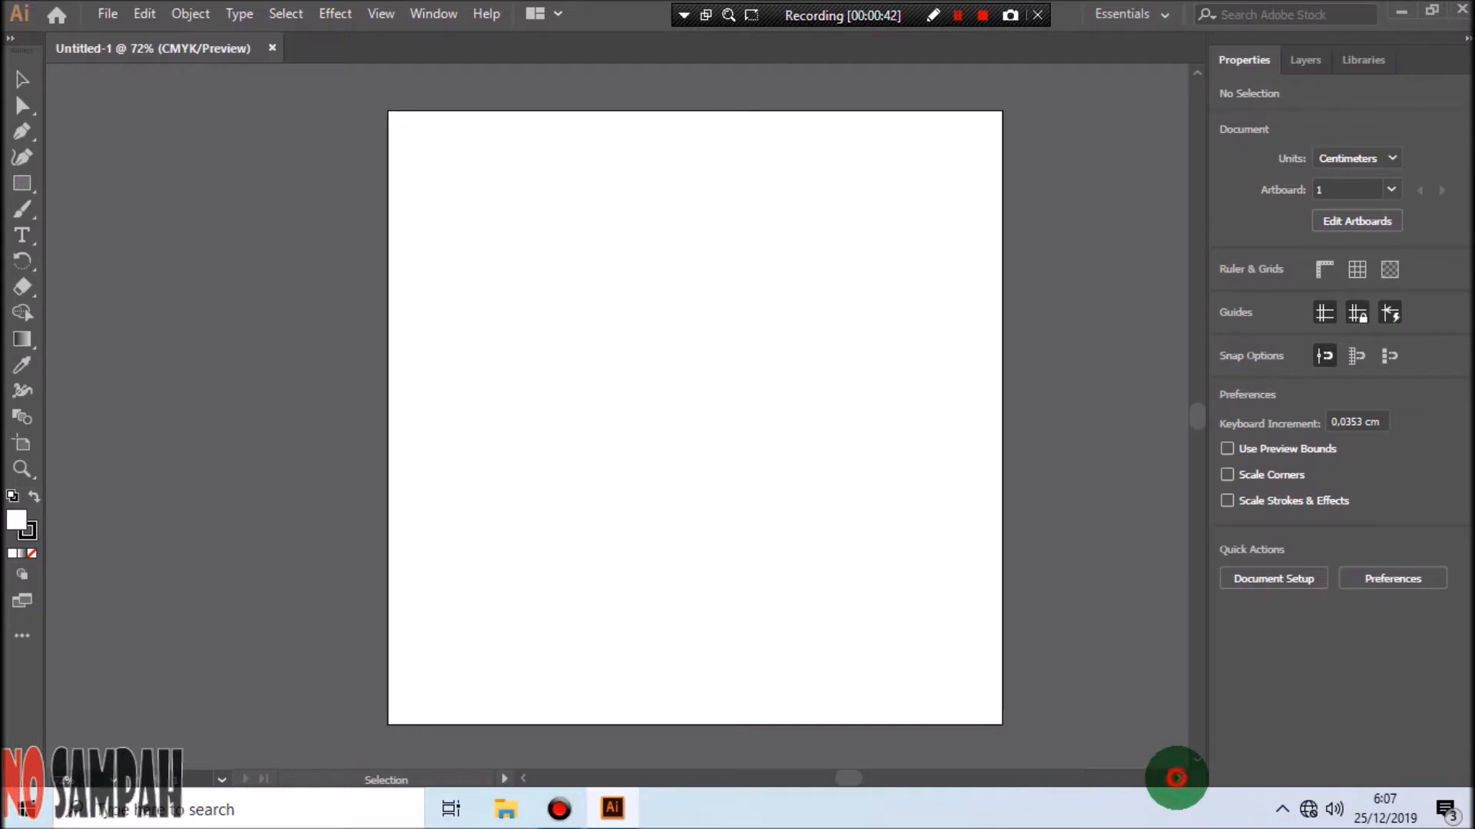
left_click(1177, 778)
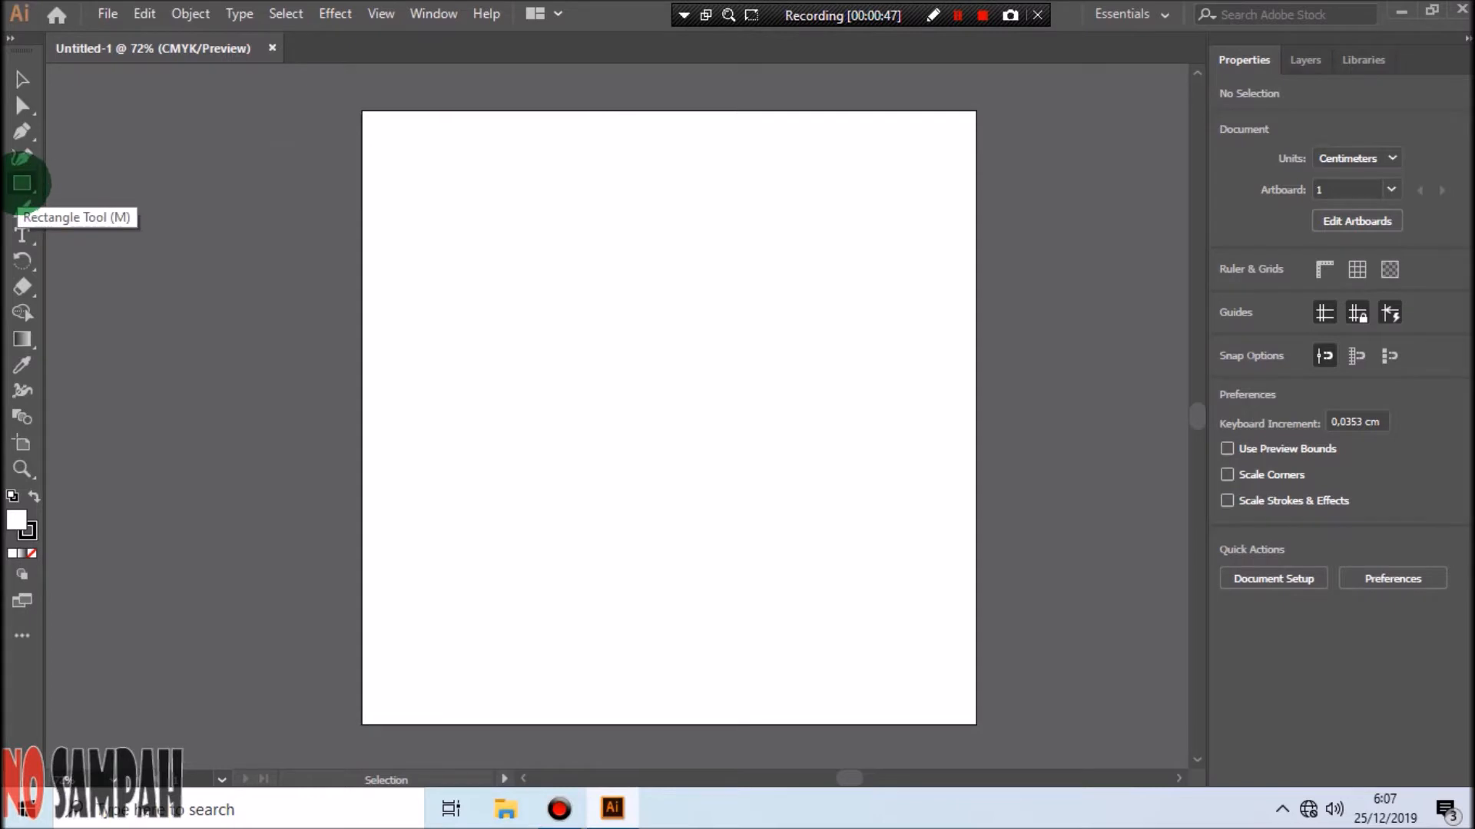
left_click_drag(28, 183, 78, 235)
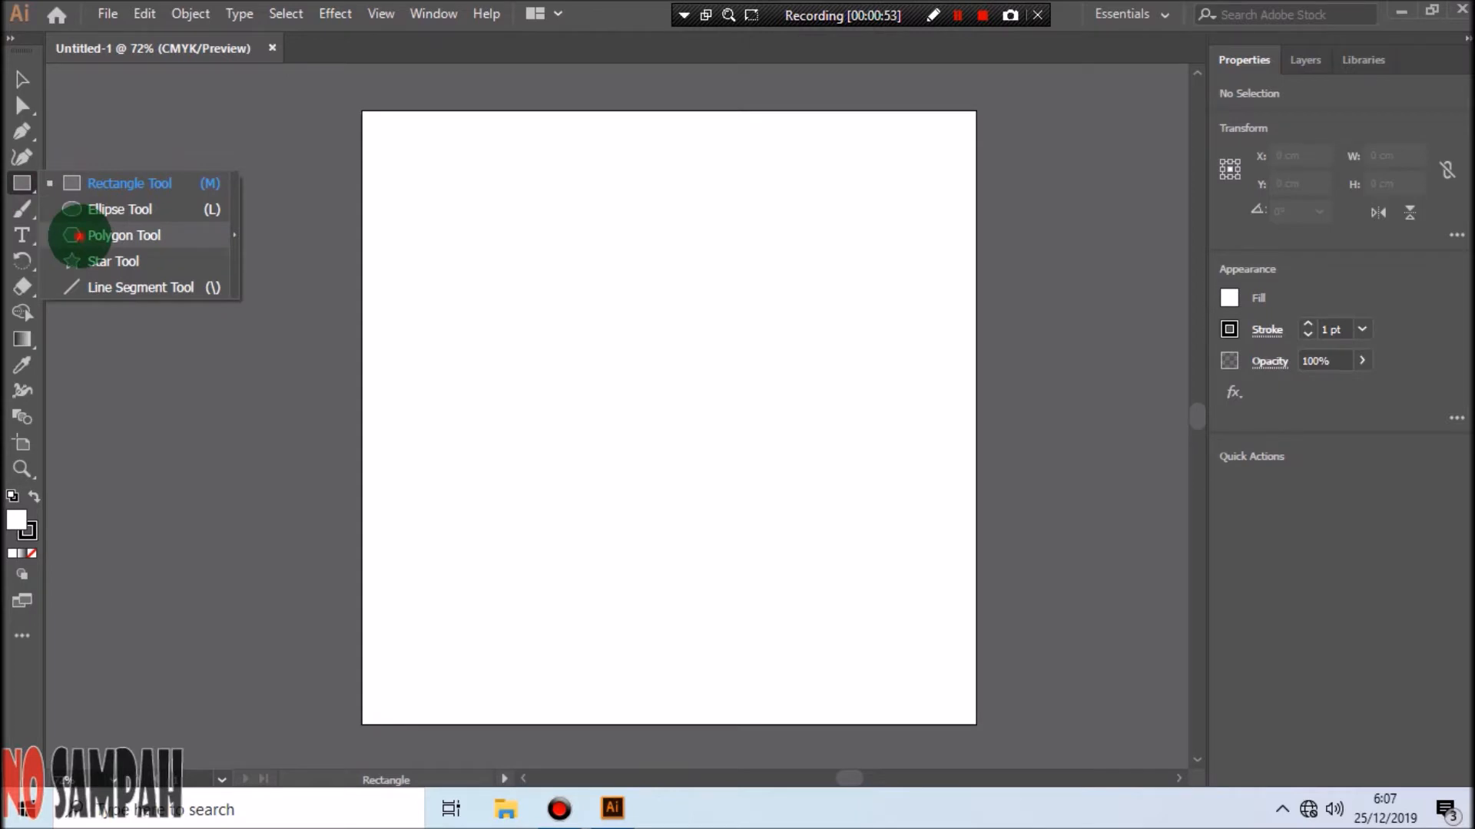
left_click_drag(78, 235, 75, 233)
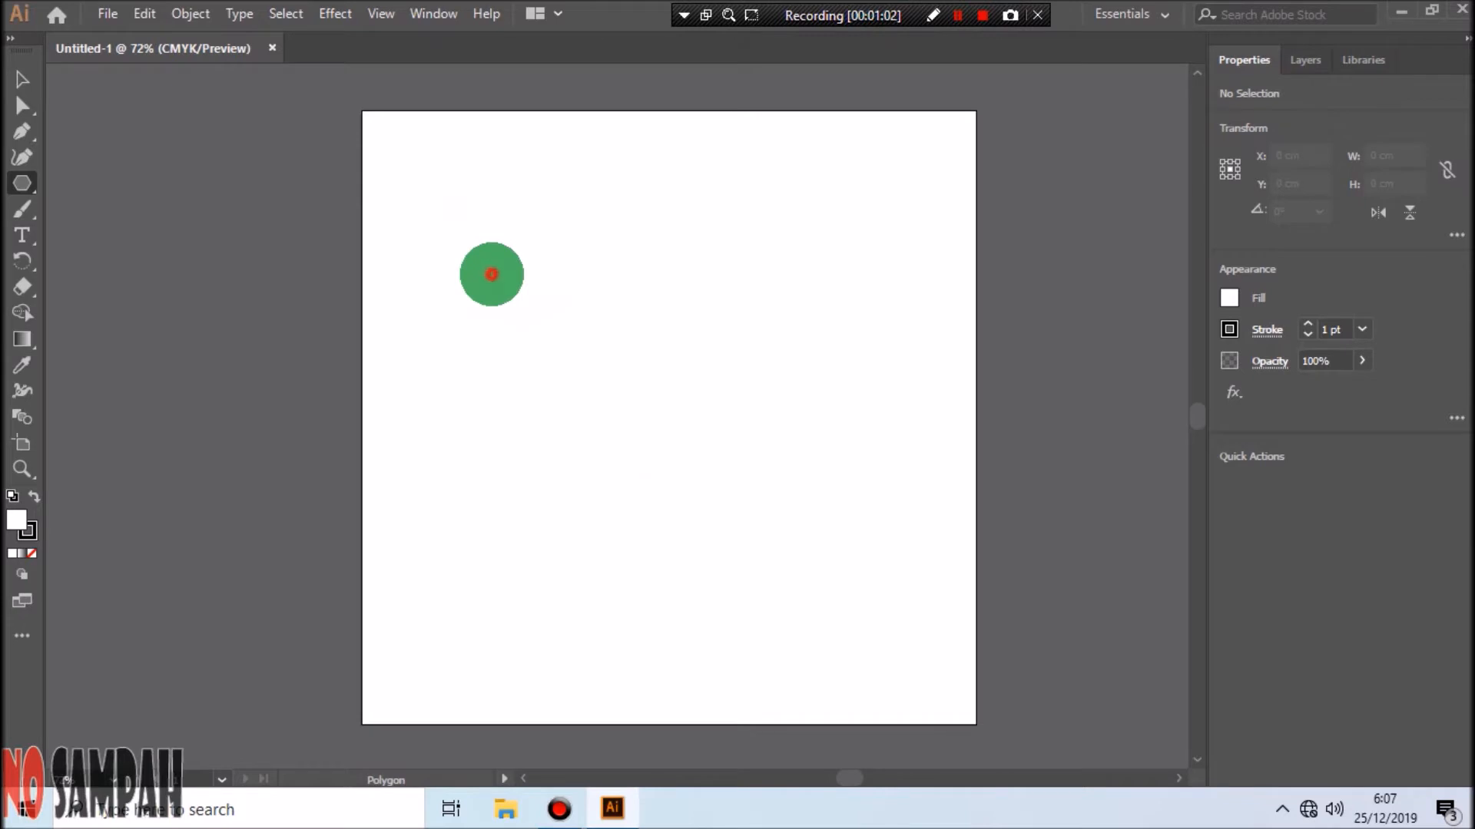
left_click(491, 274)
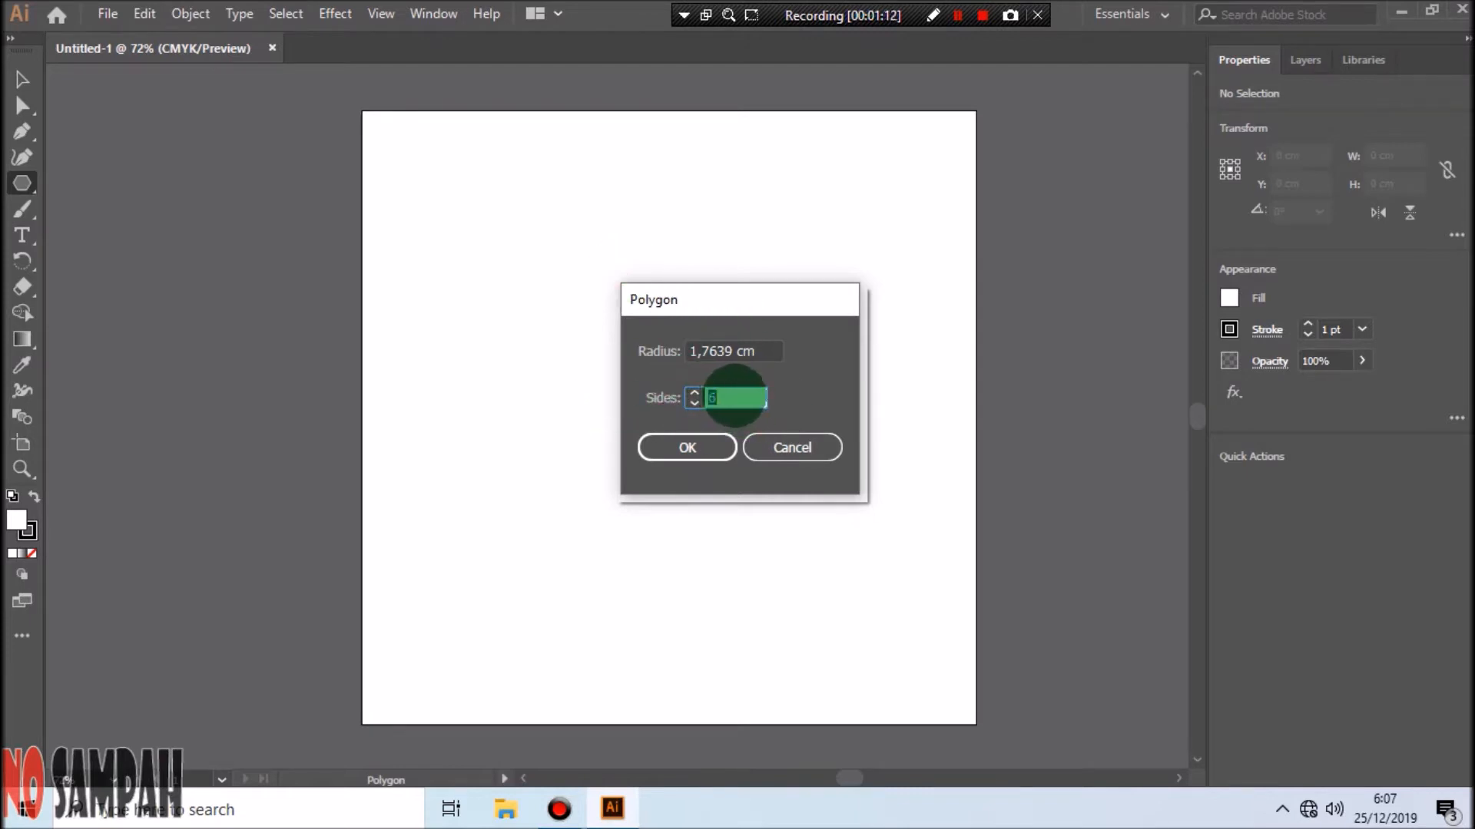
type("3")
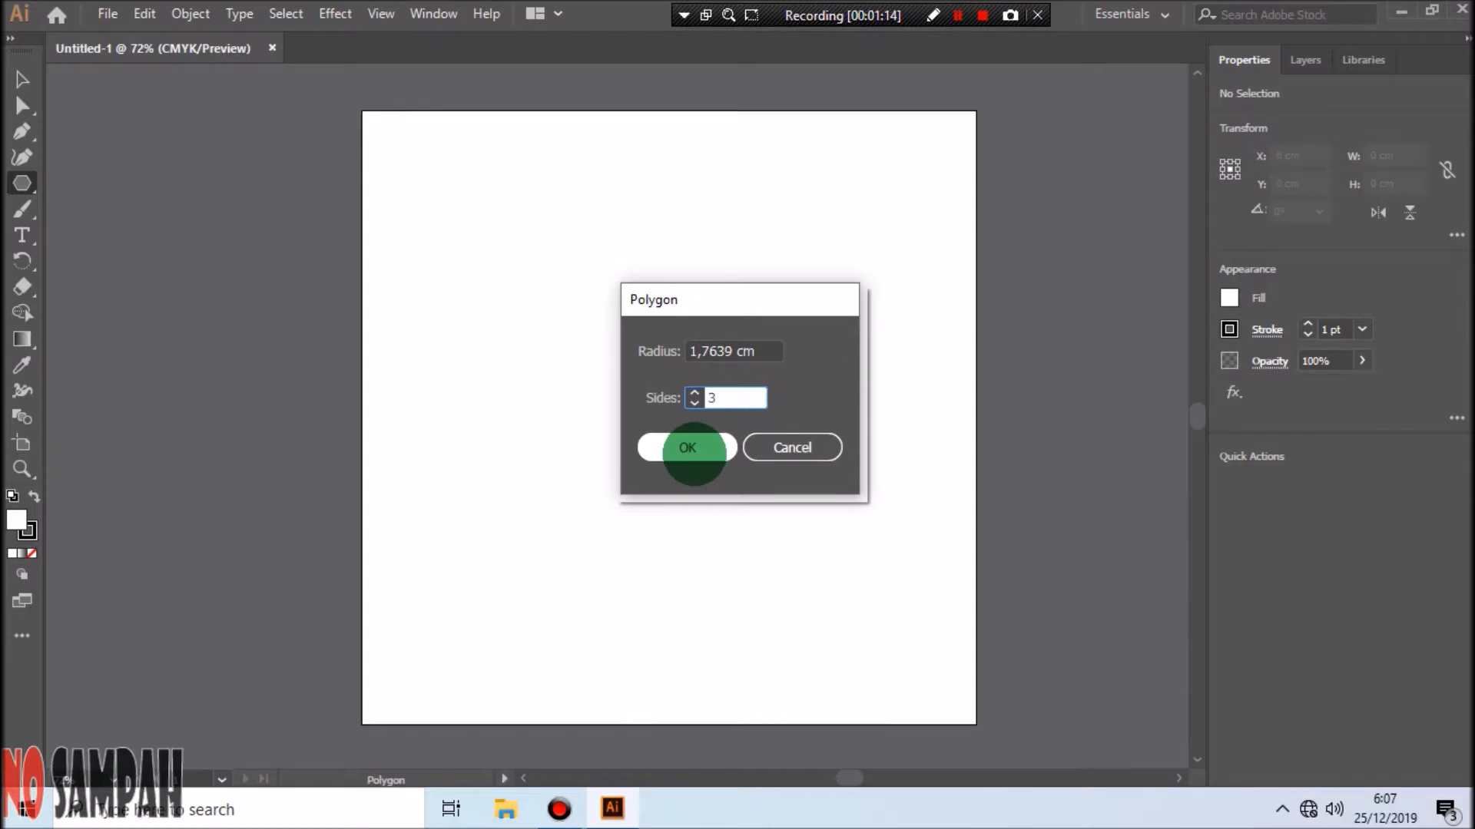
left_click(693, 452)
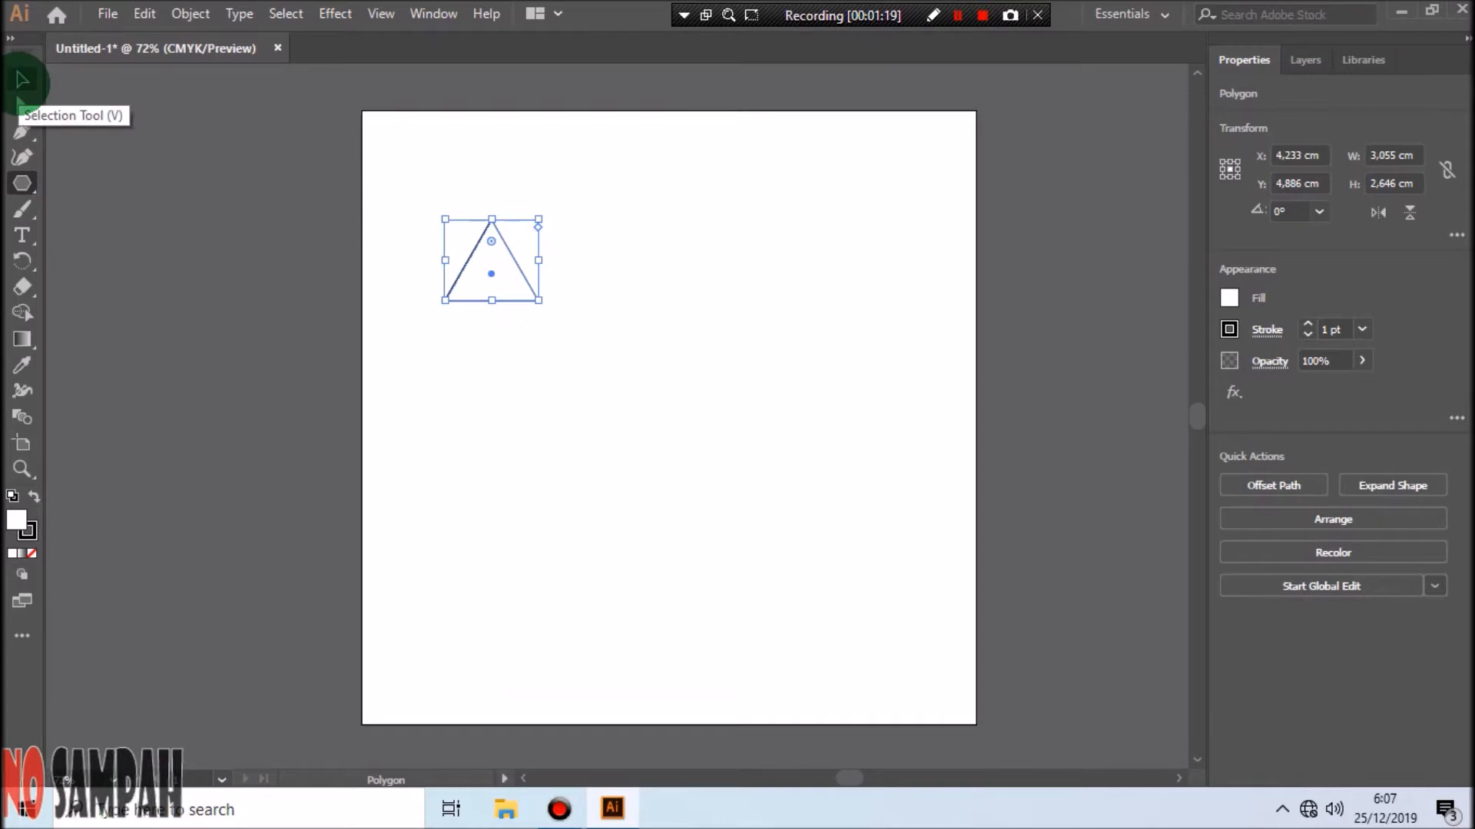
Enlarge the triangle to about 9.6 by 11.5 cm and reflect it across the horizontal axis.
left_click(22, 79)
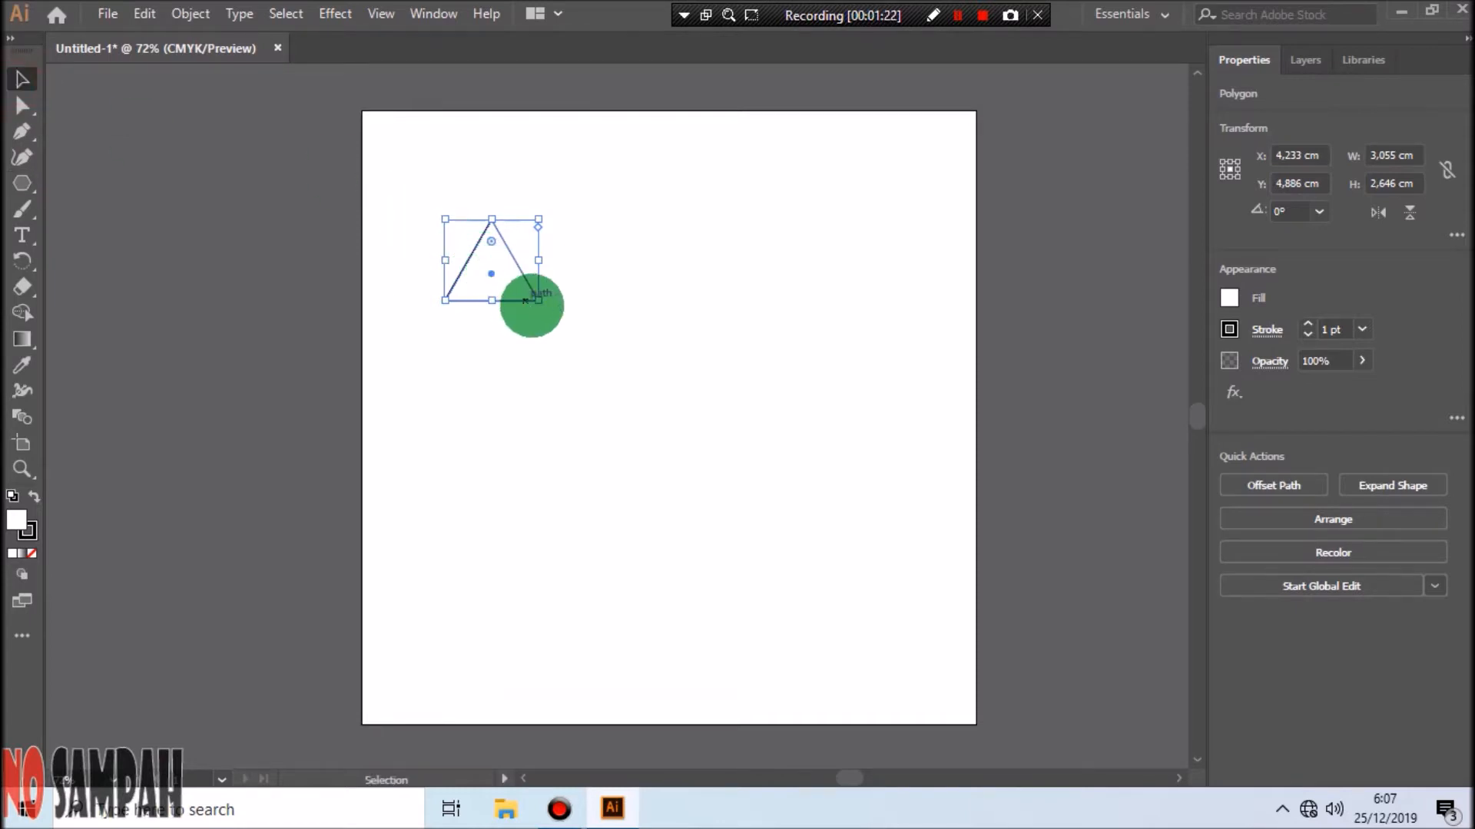
left_click_drag(539, 301, 740, 571)
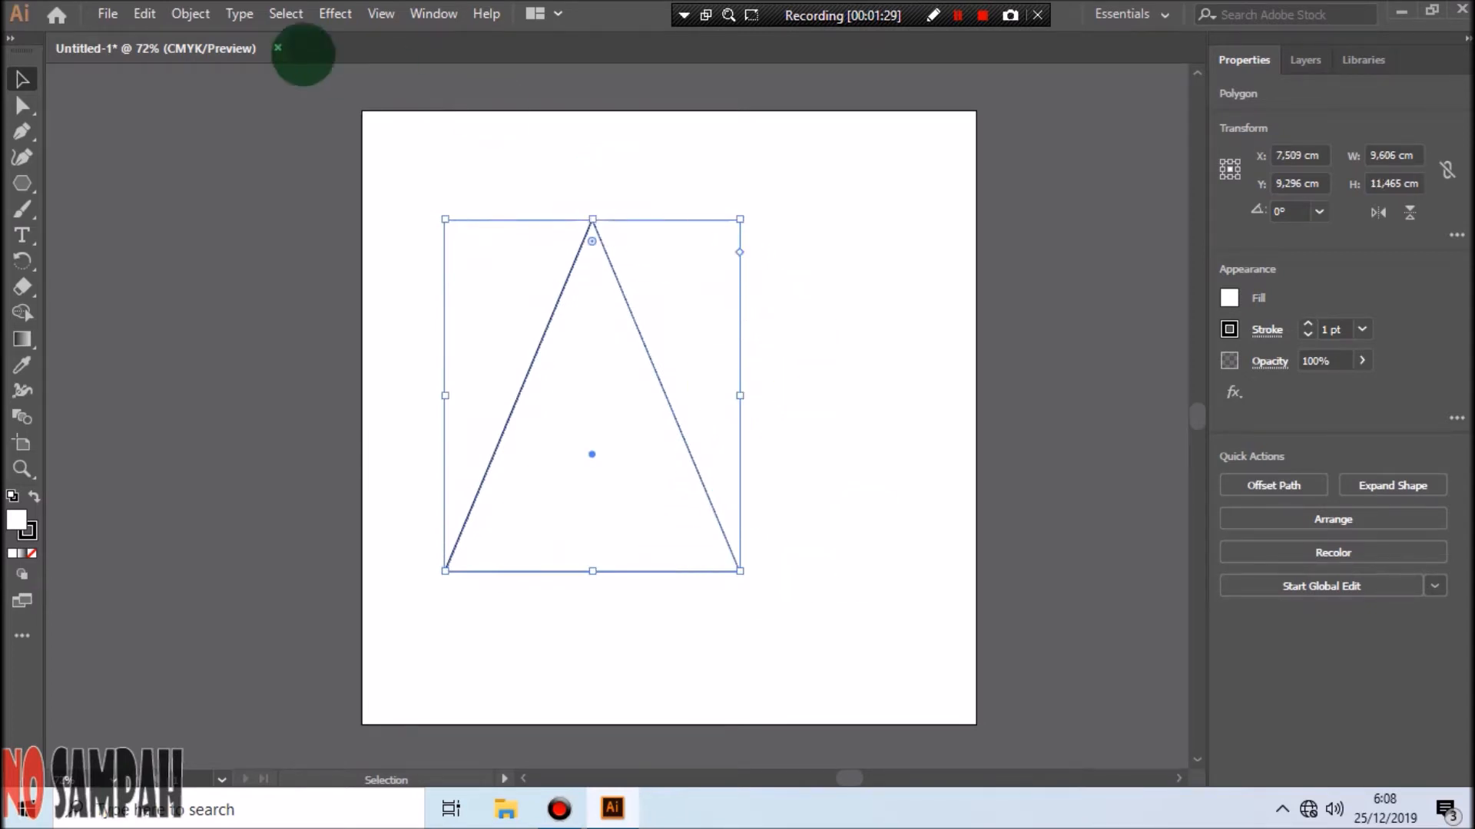
left_click(190, 14)
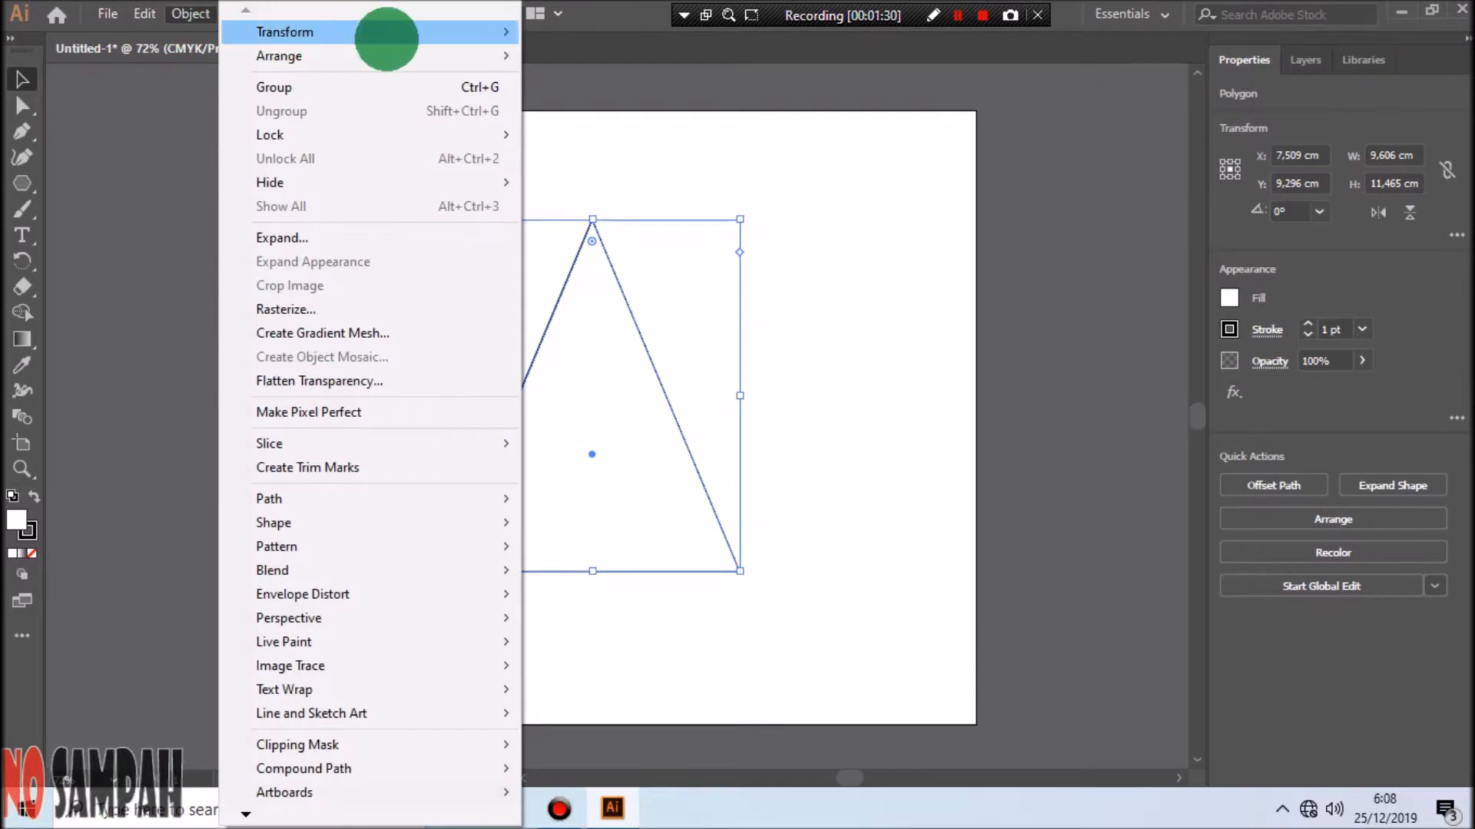
mouse_move(496, 31)
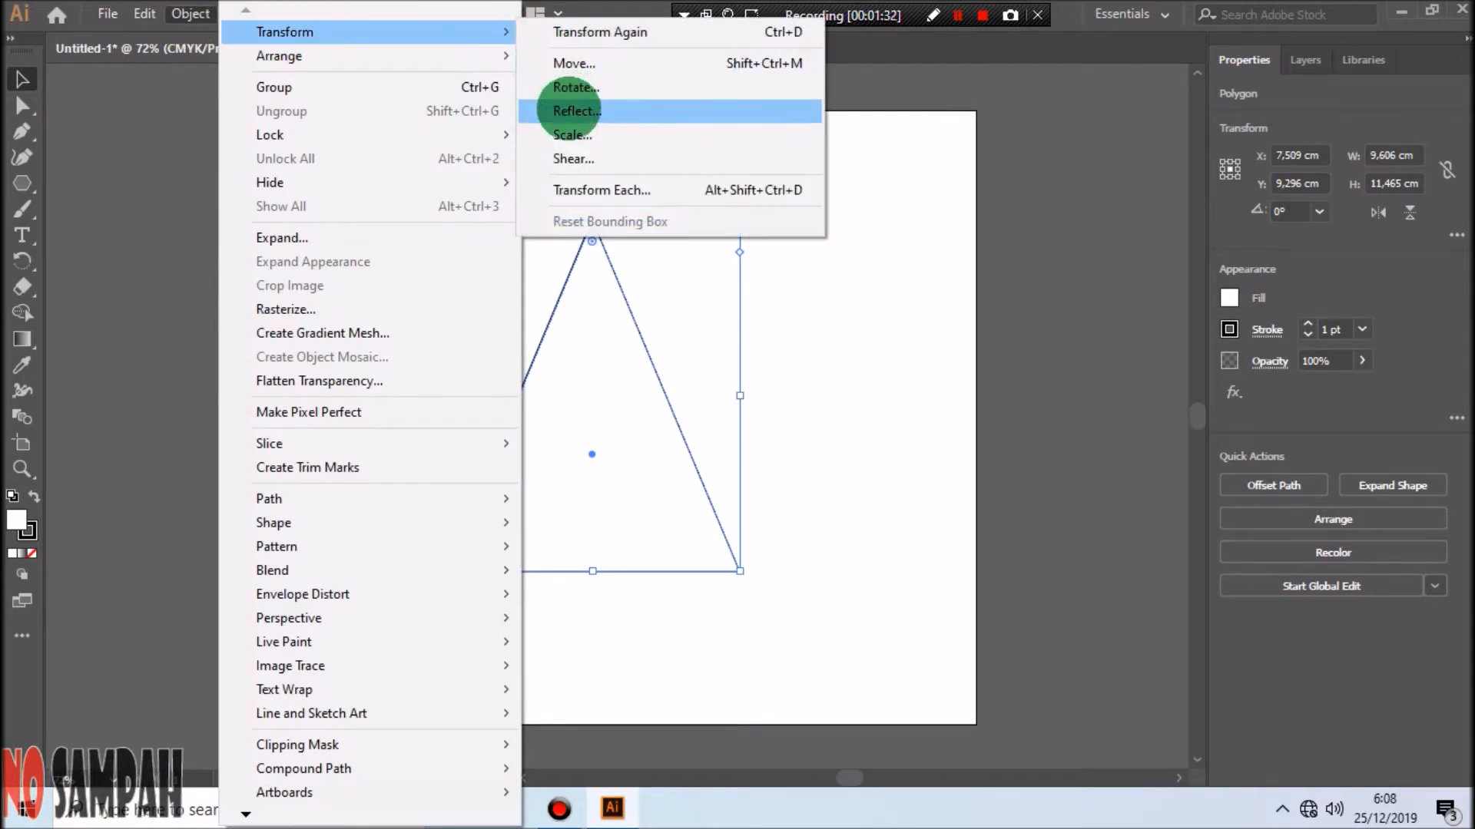
left_click(566, 109)
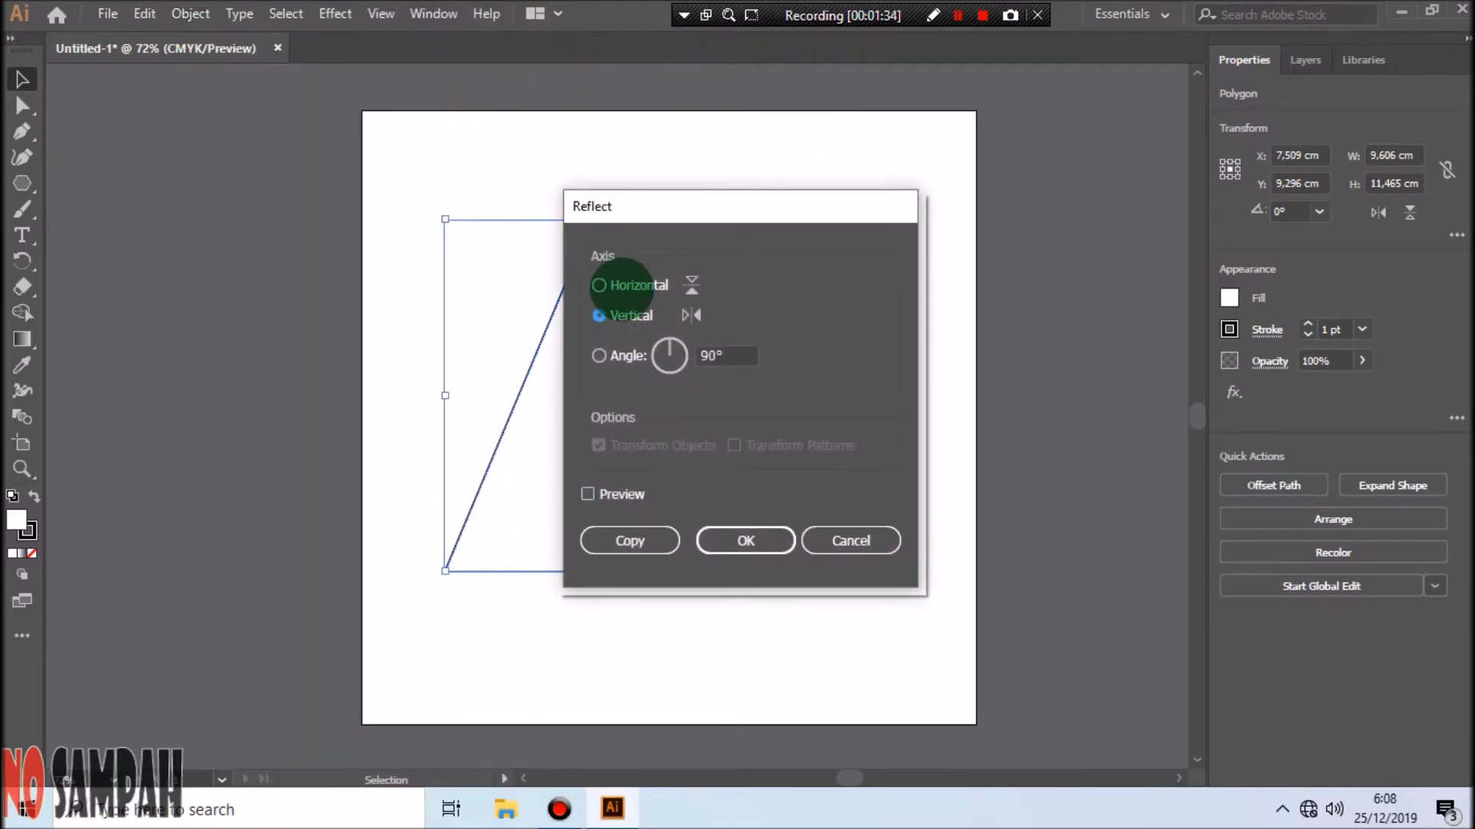
left_click(639, 285)
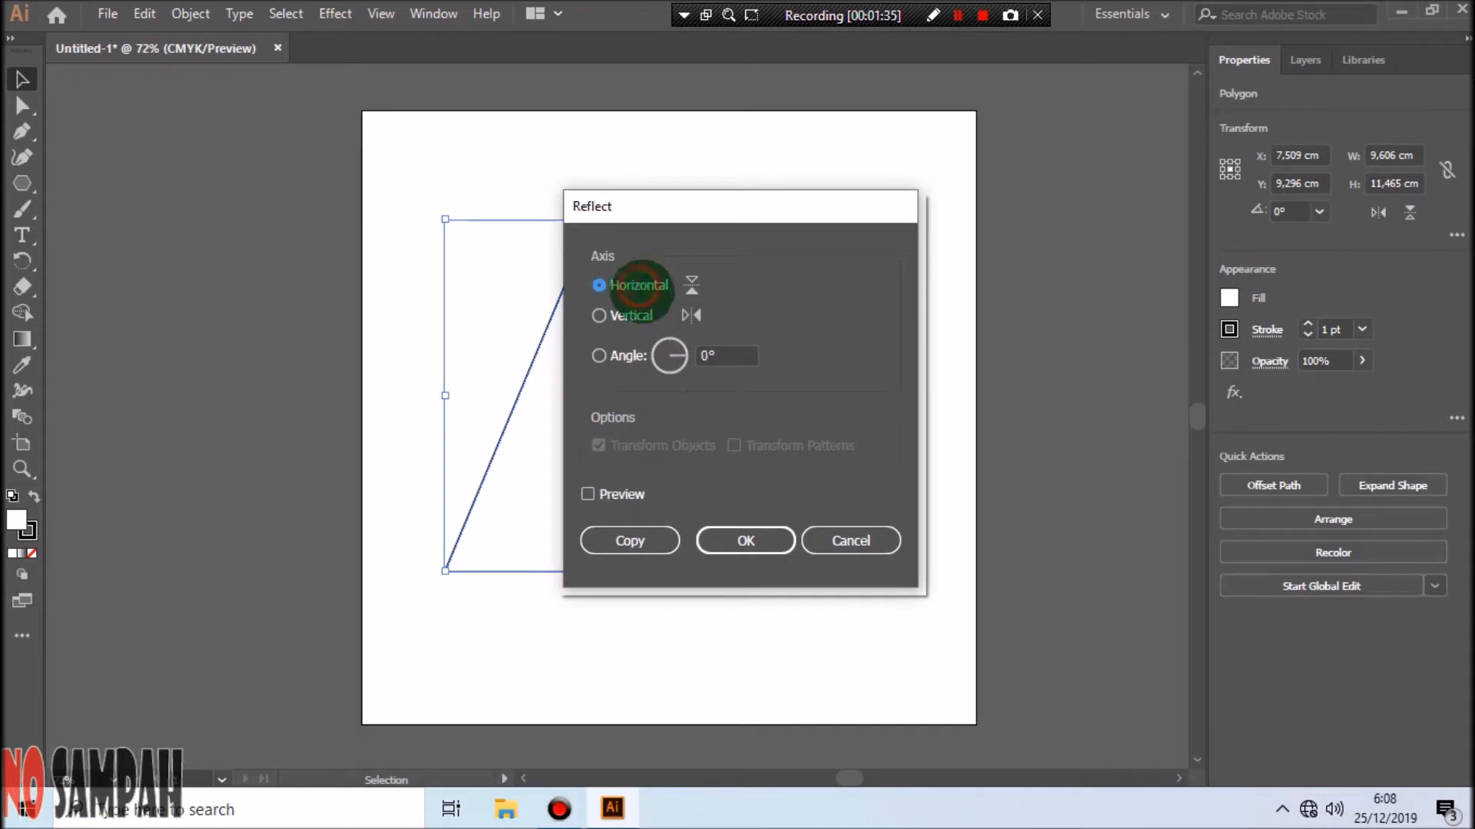
left_click(734, 540)
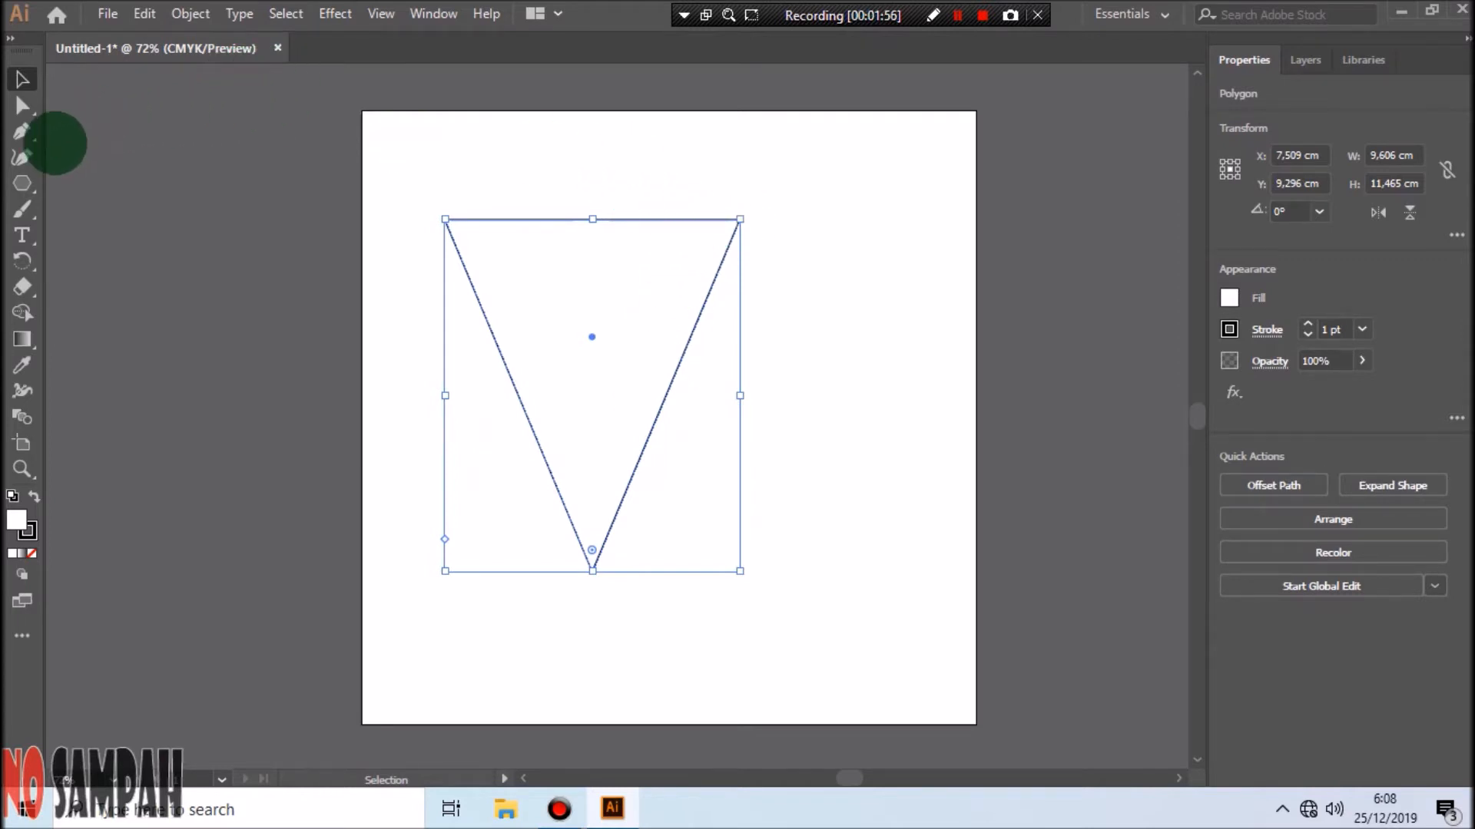
Round all three corners of the inverted triangle slightly, bringing its size to about 9 by 10.5 cm.
left_click(22, 106)
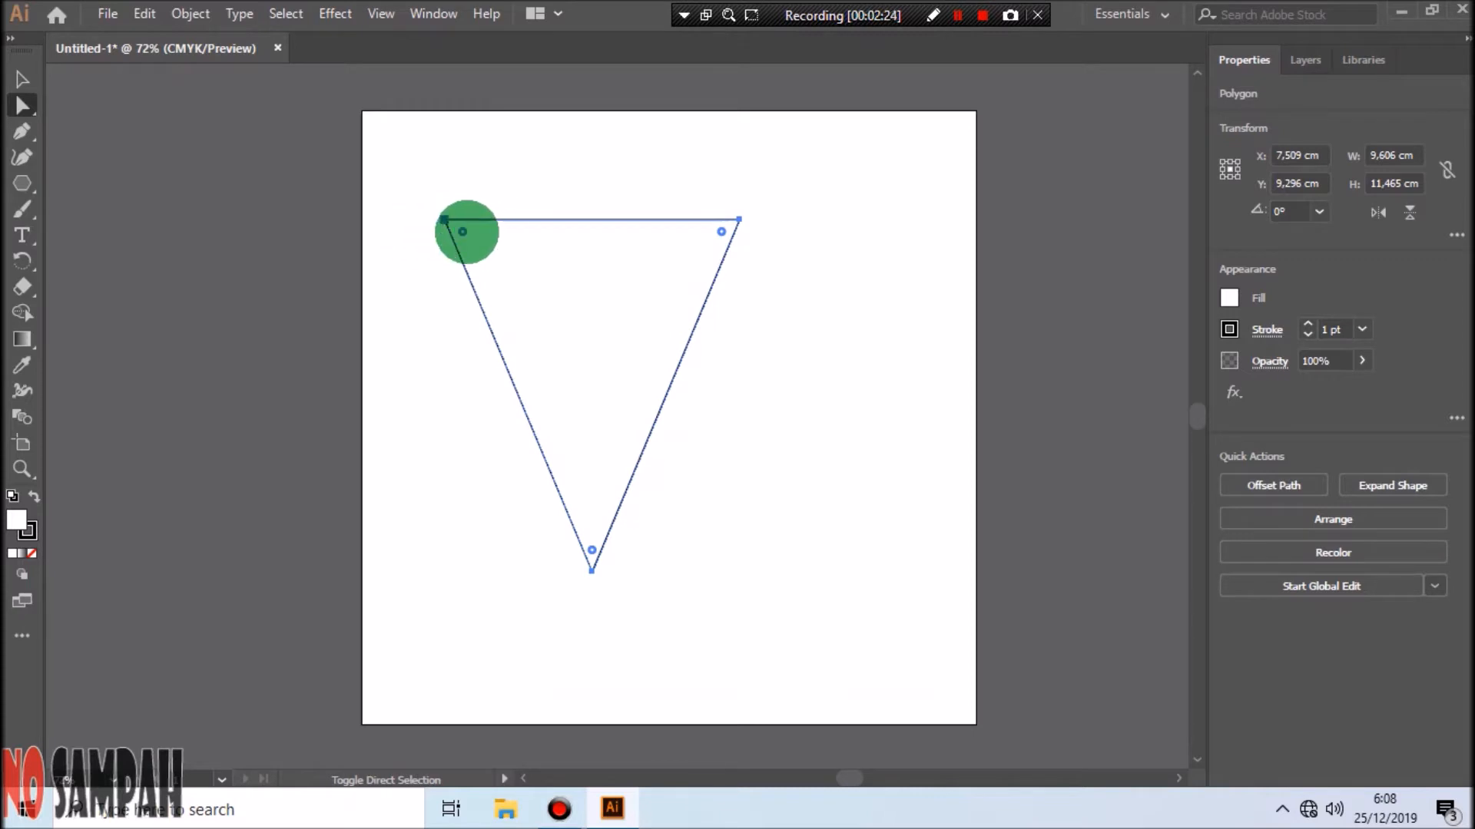
left_click(463, 232)
left_click_drag(463, 232, 472, 238)
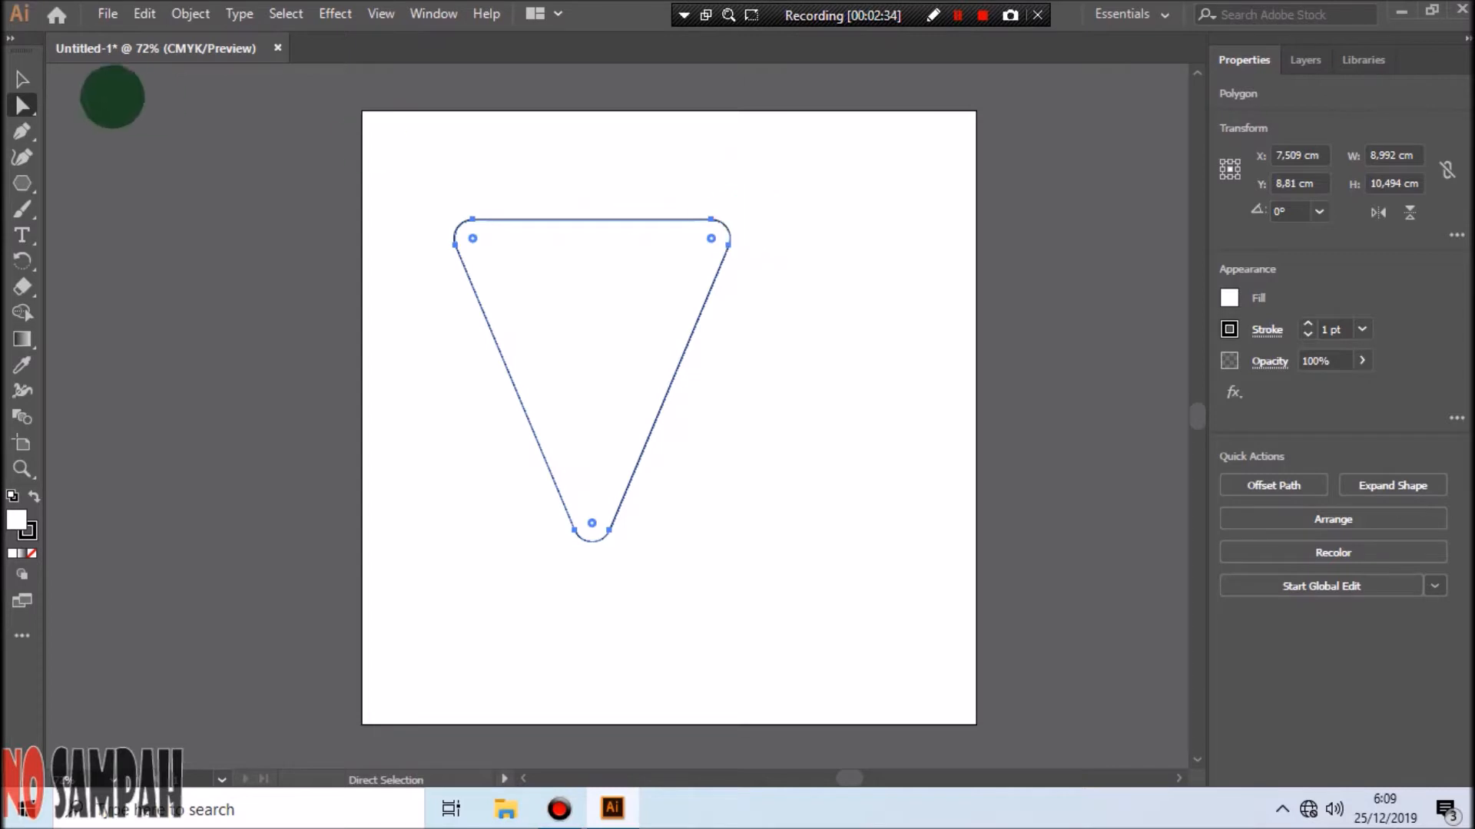
left_click(22, 79)
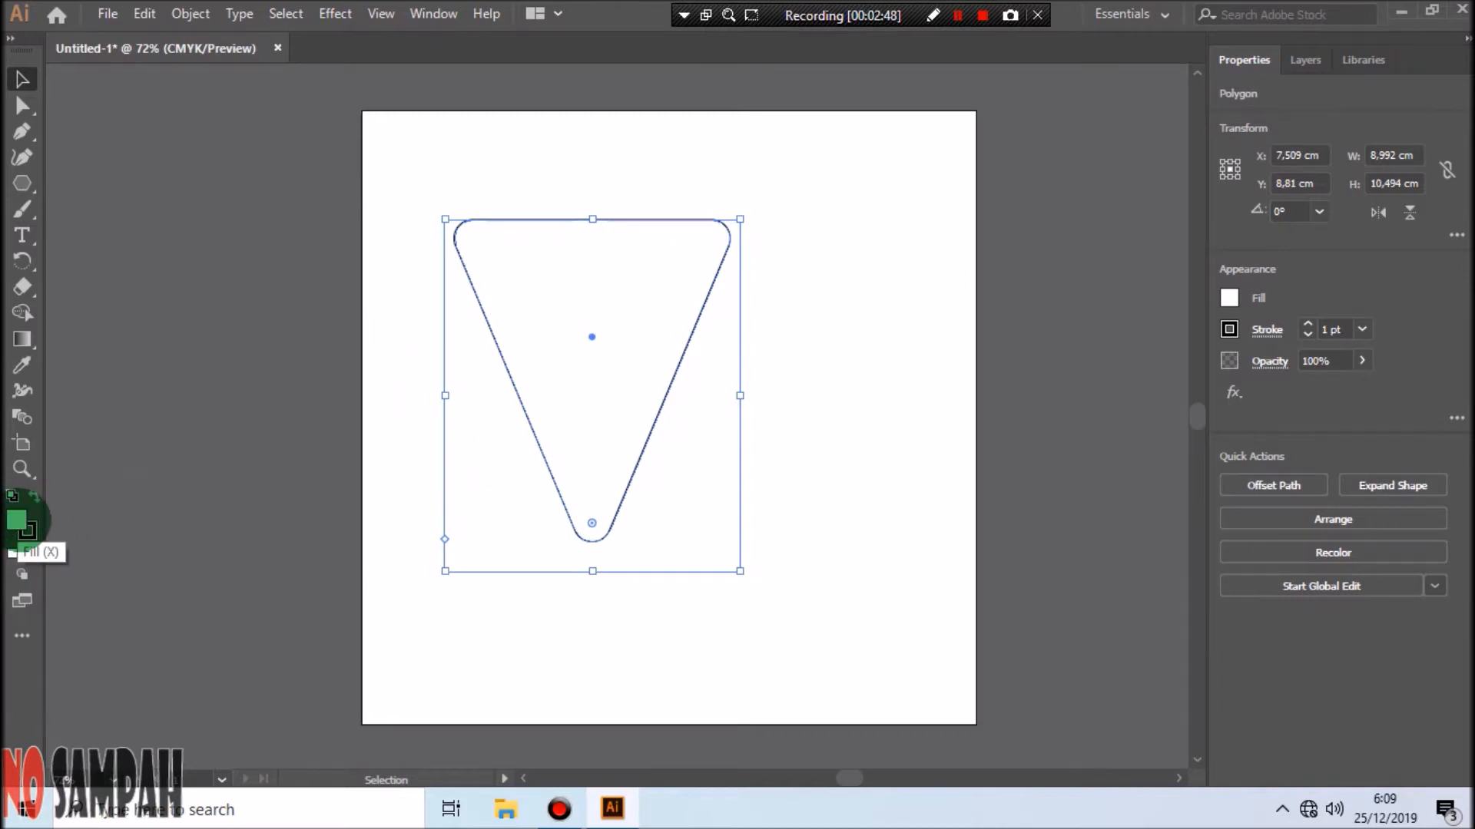
Fill the rounded triangle with the light blue color 40B4F4.
double_click(18, 521)
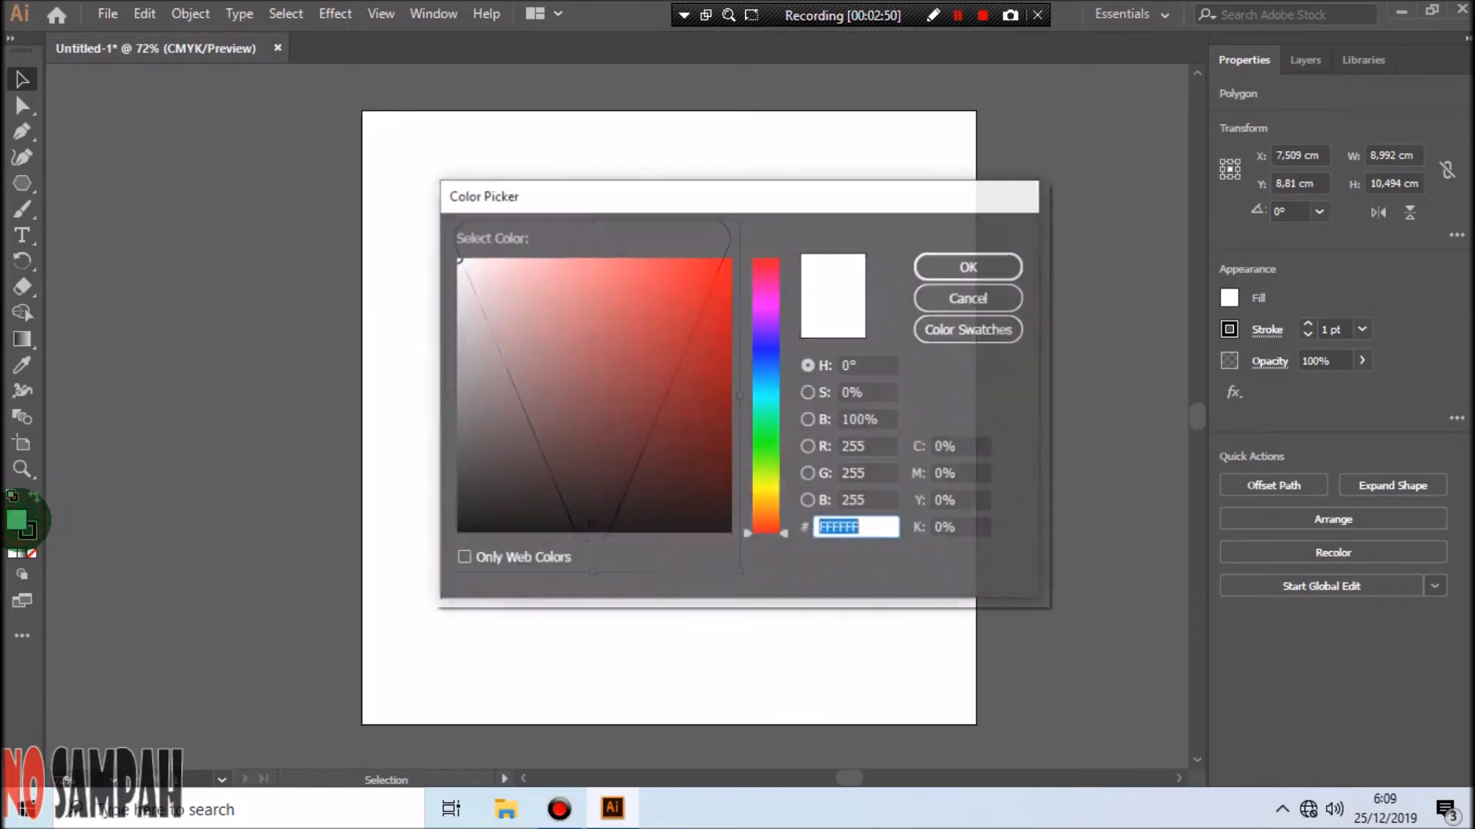
left_click(764, 378)
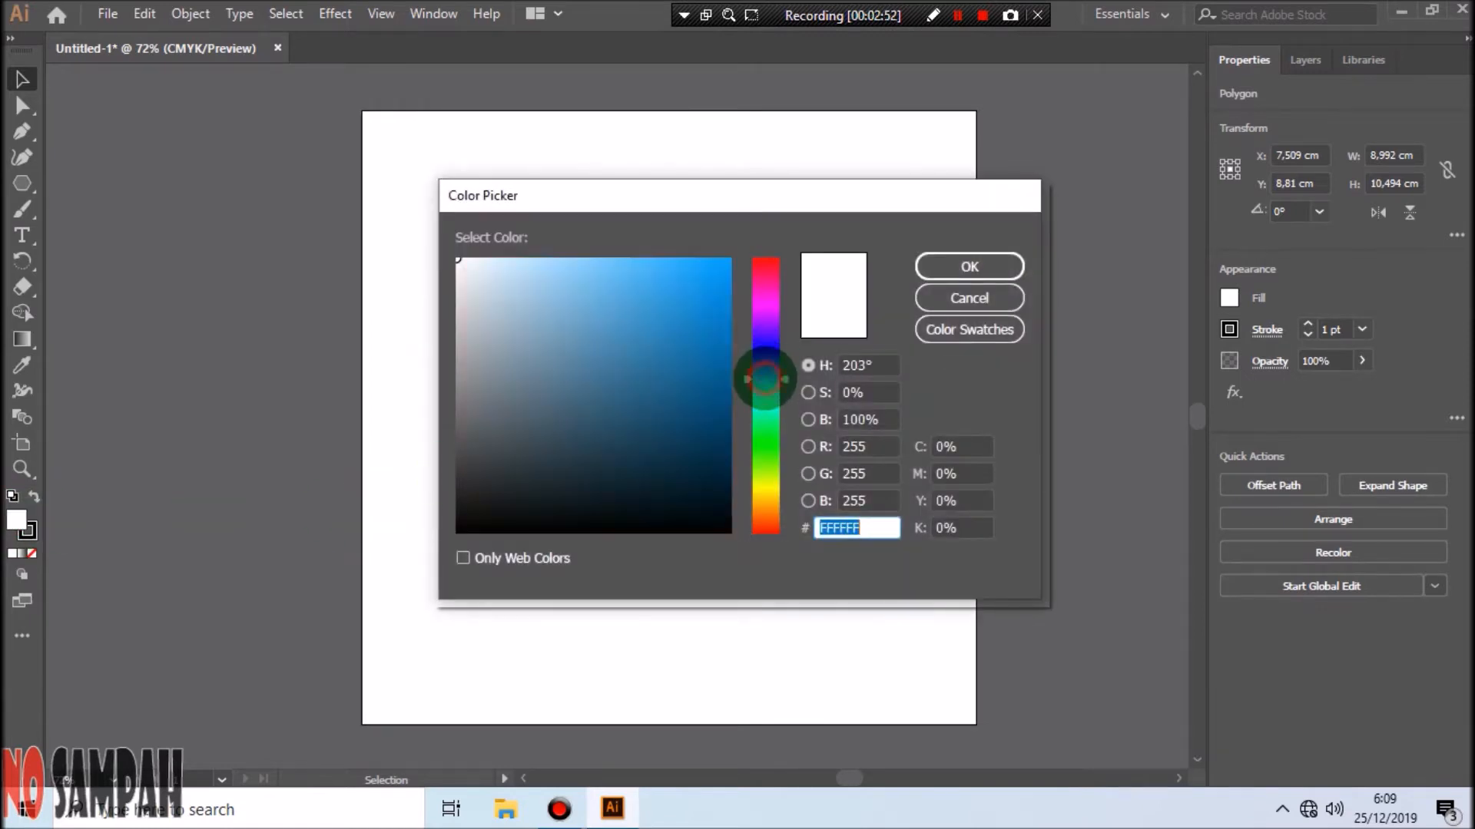
left_click(659, 269)
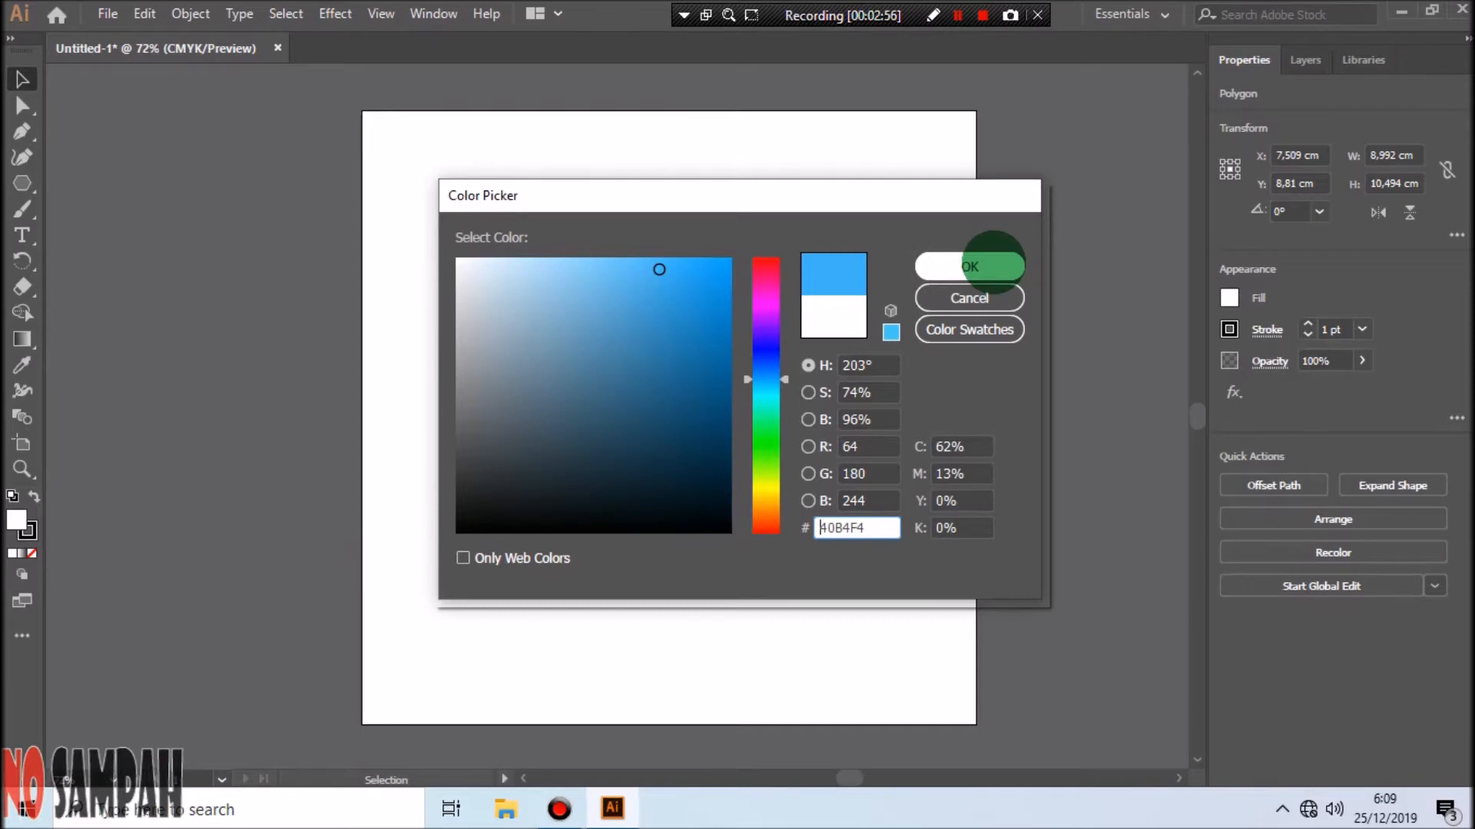
left_click(992, 263)
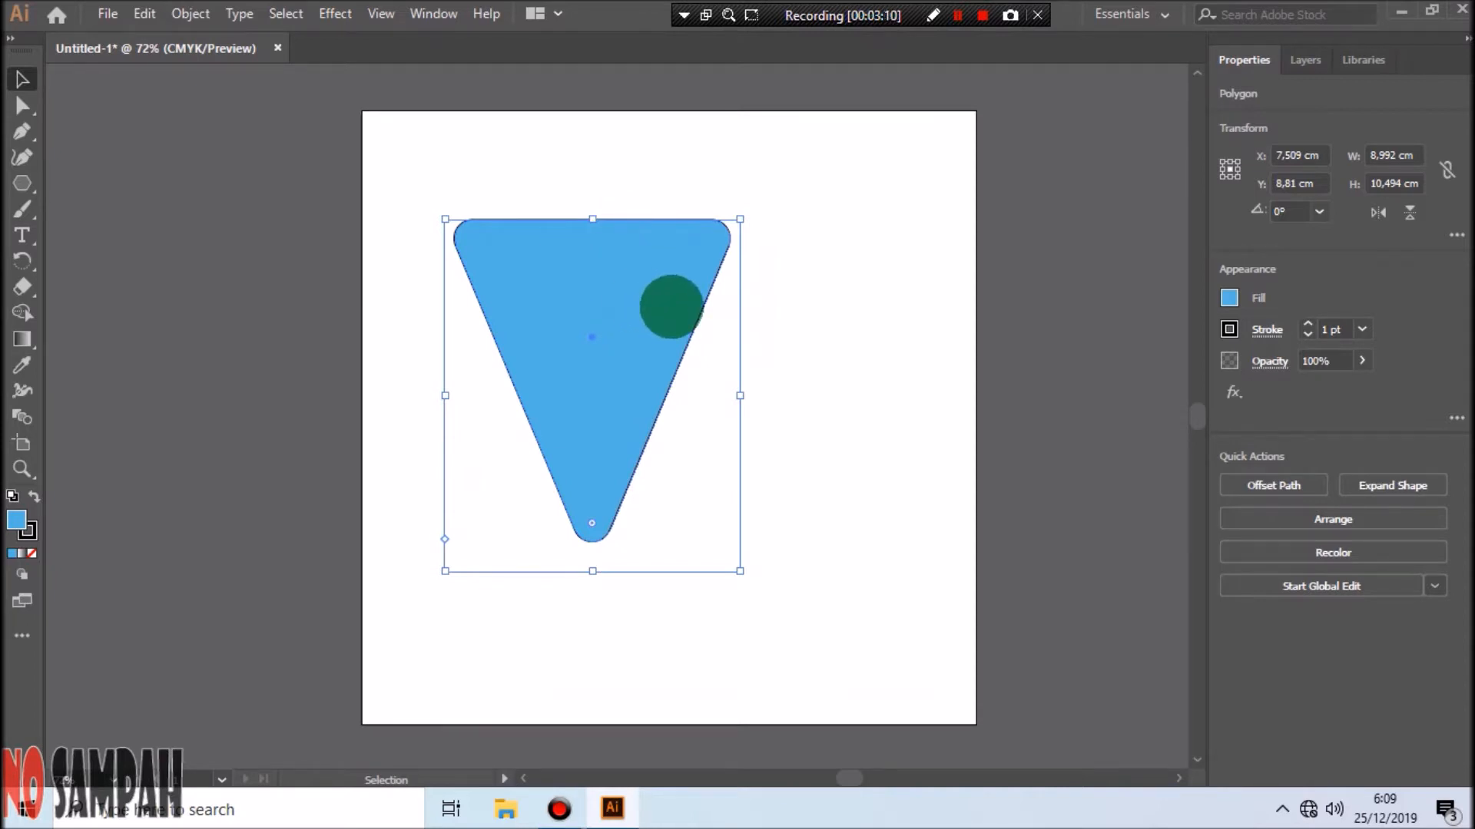
Paste a copy of the blue triangle, scale it down to about 6.4 by 7.4 cm and place it at the artboard's center.
key("a")
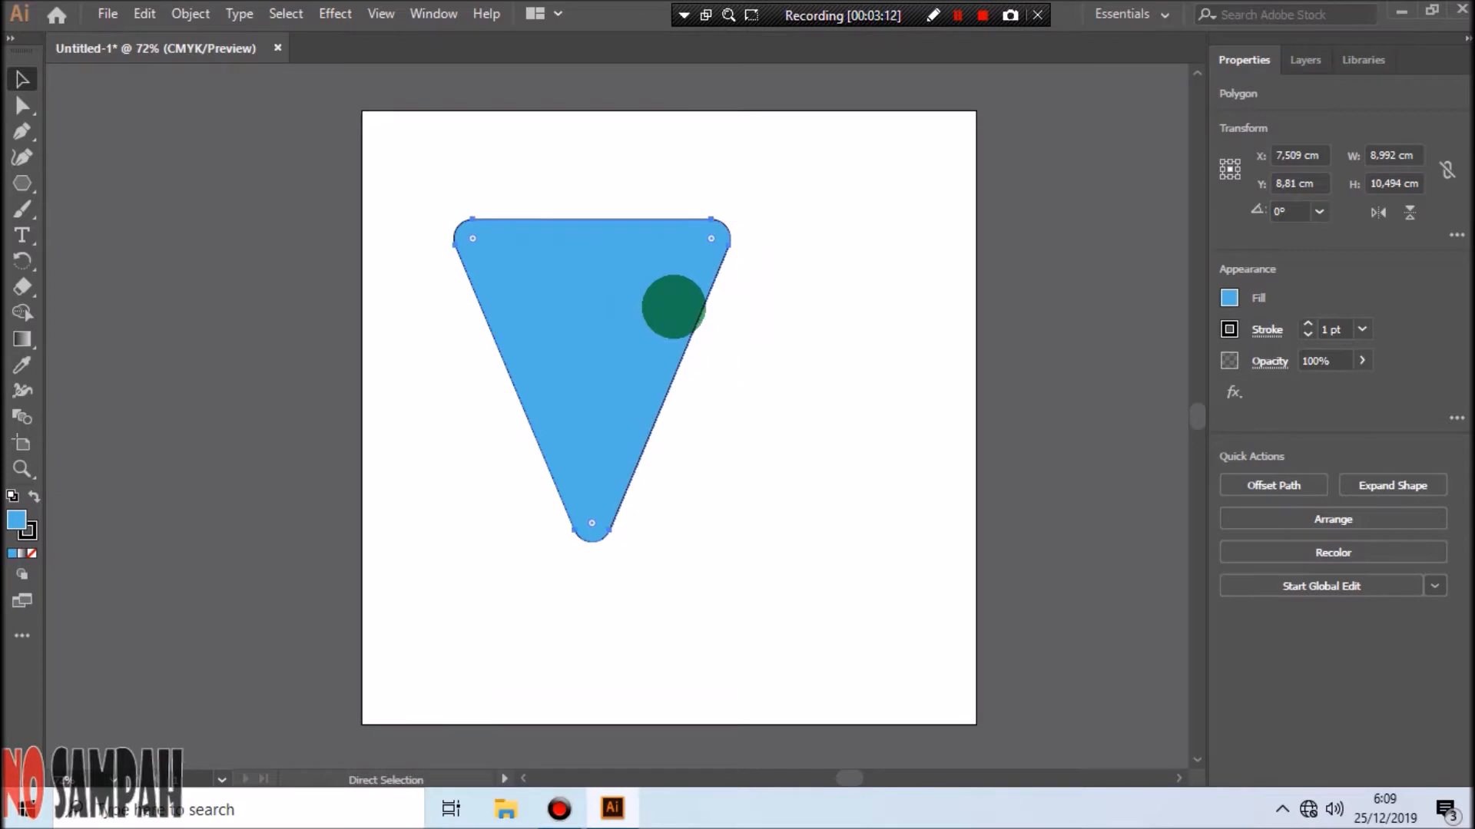
key("v")
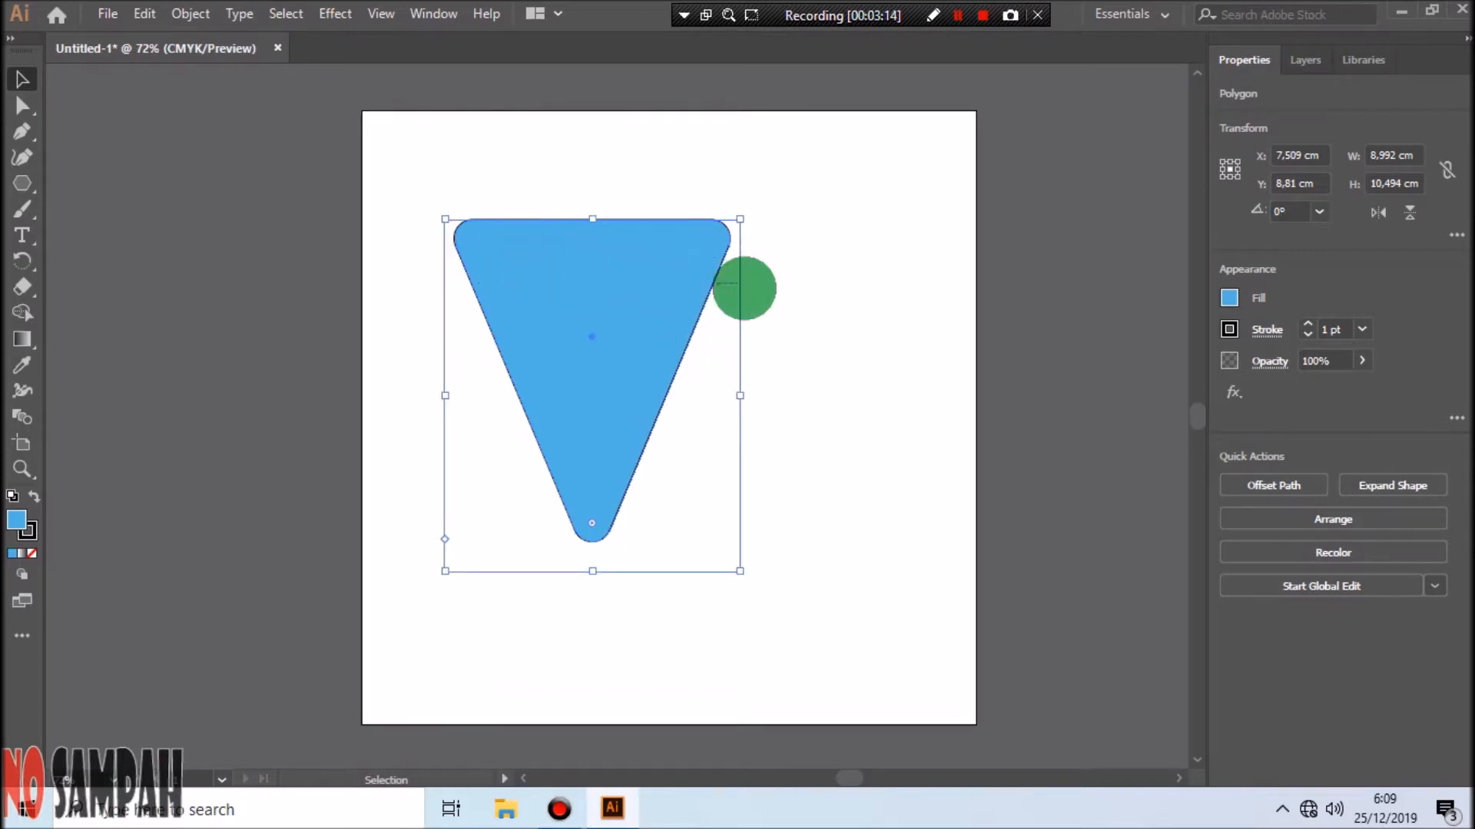
left_click(792, 277)
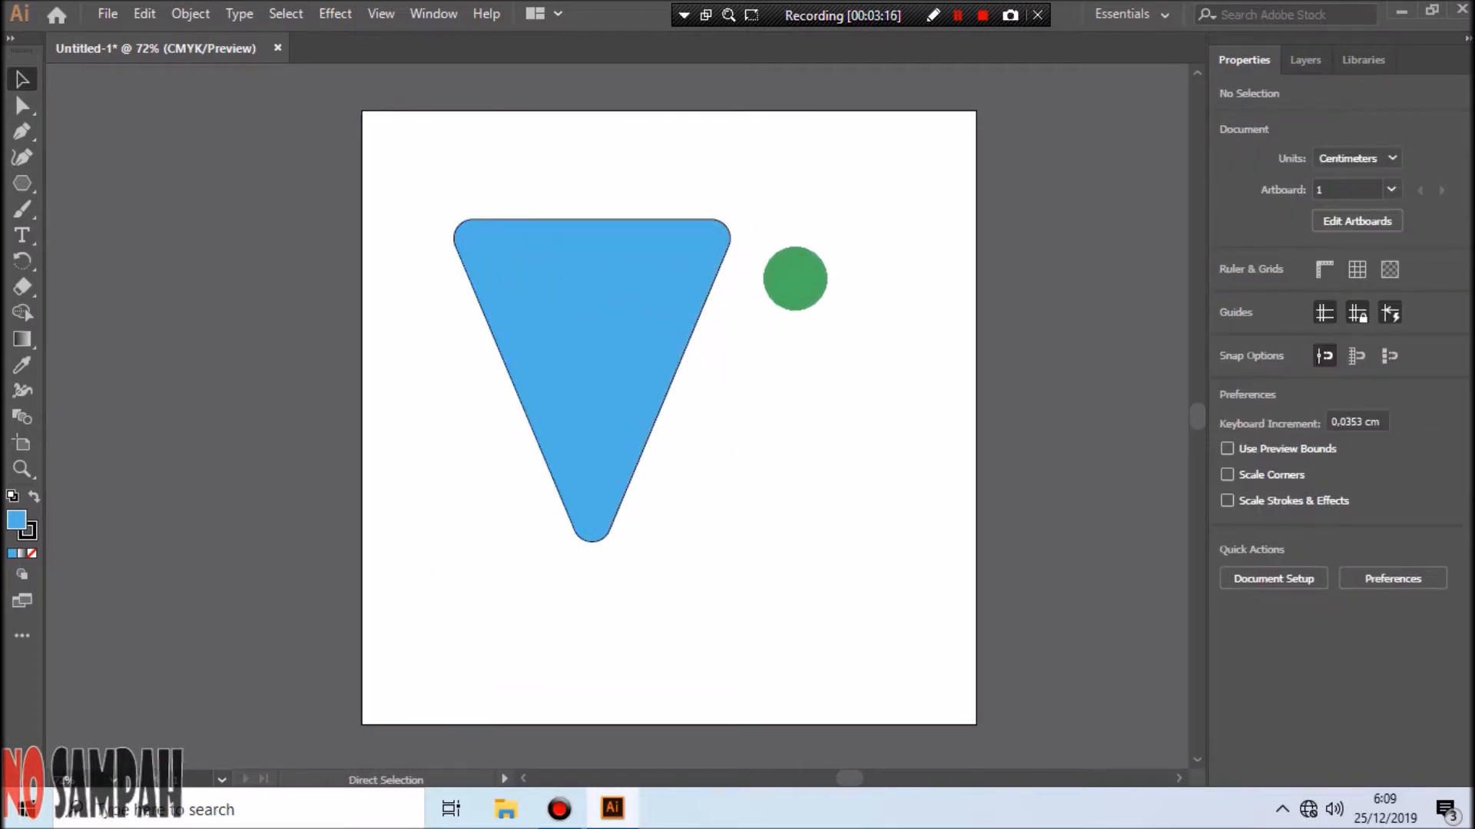
key("ctrl+v")
left_click_drag(705, 339, 819, 332)
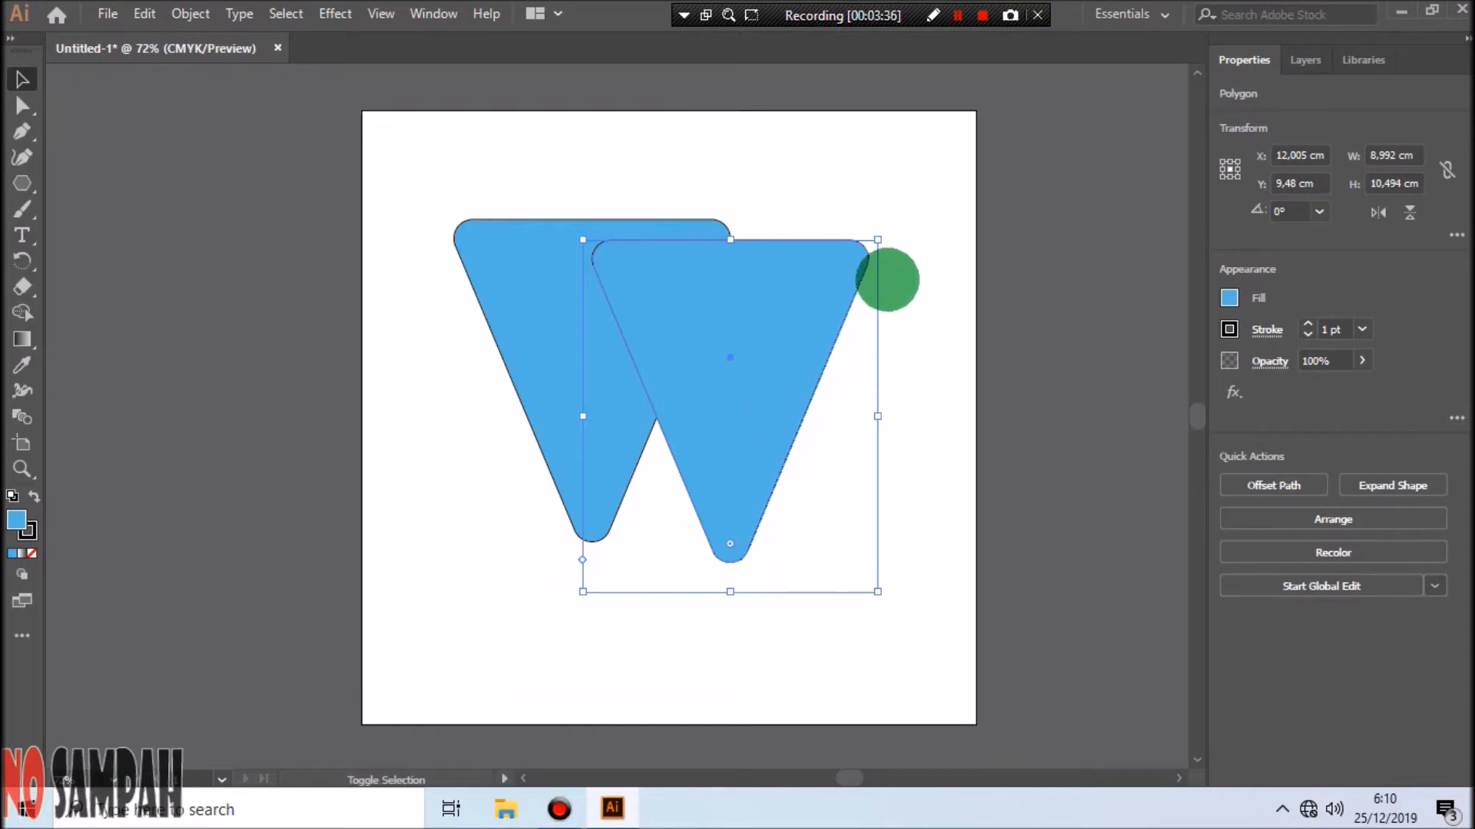
left_click_drag(876, 241, 797, 335)
left_click_drag(720, 404, 701, 369)
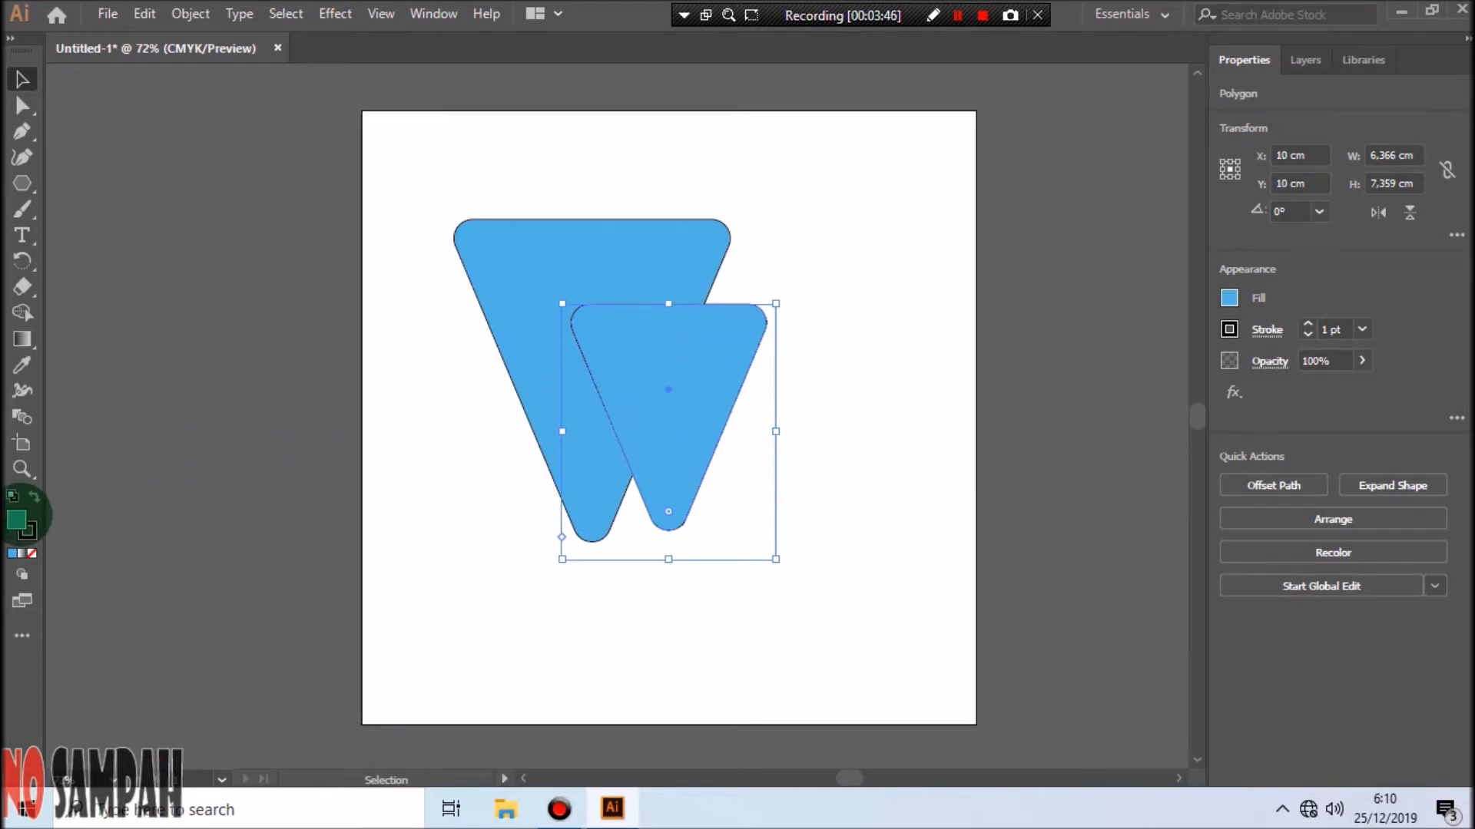
Fill the smaller triangle with a darker violet-blue and center it horizontally inside the large light blue triangle.
double_click(17, 517)
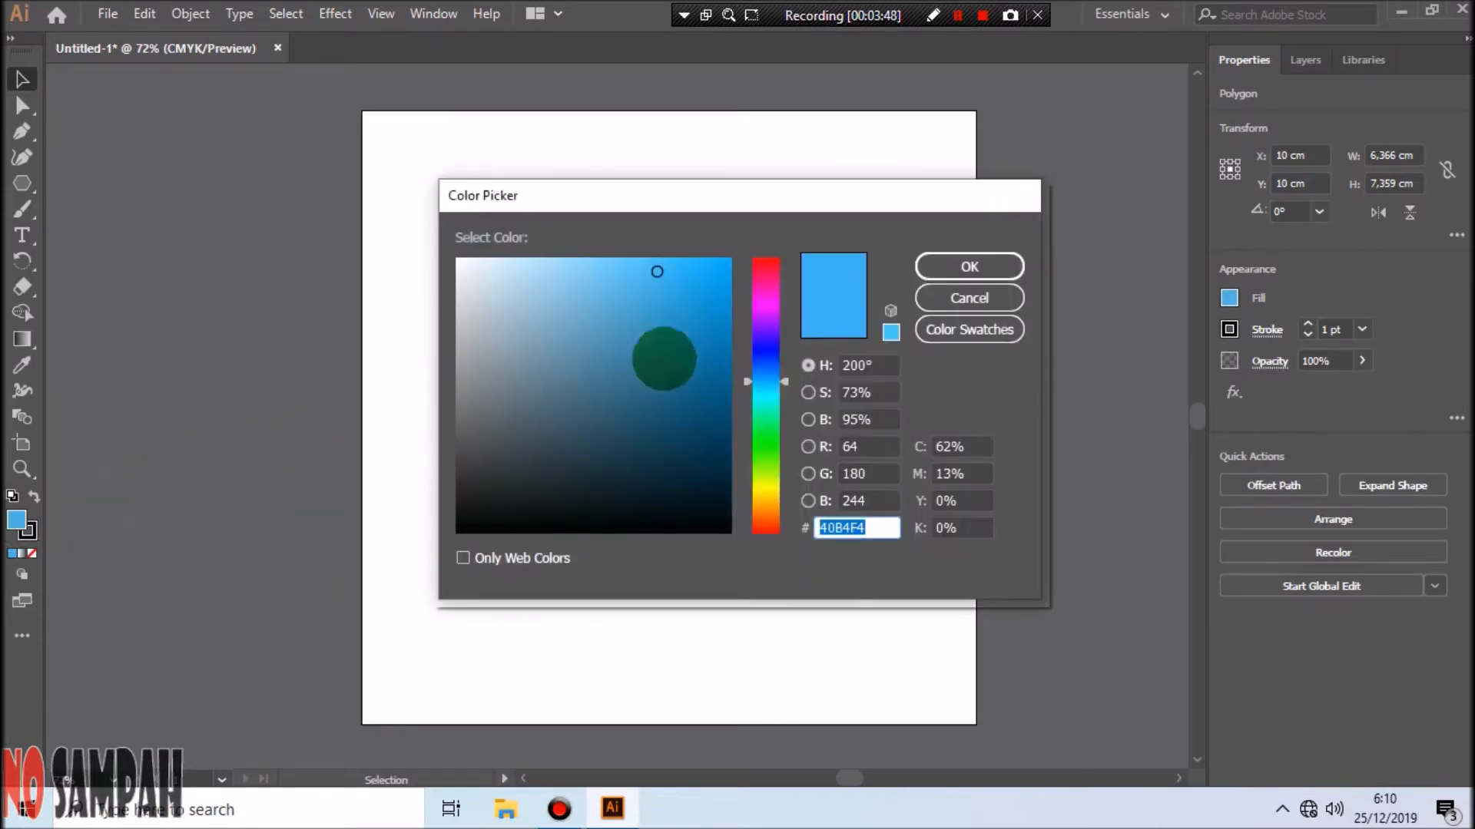
left_click(766, 343)
left_click(949, 255)
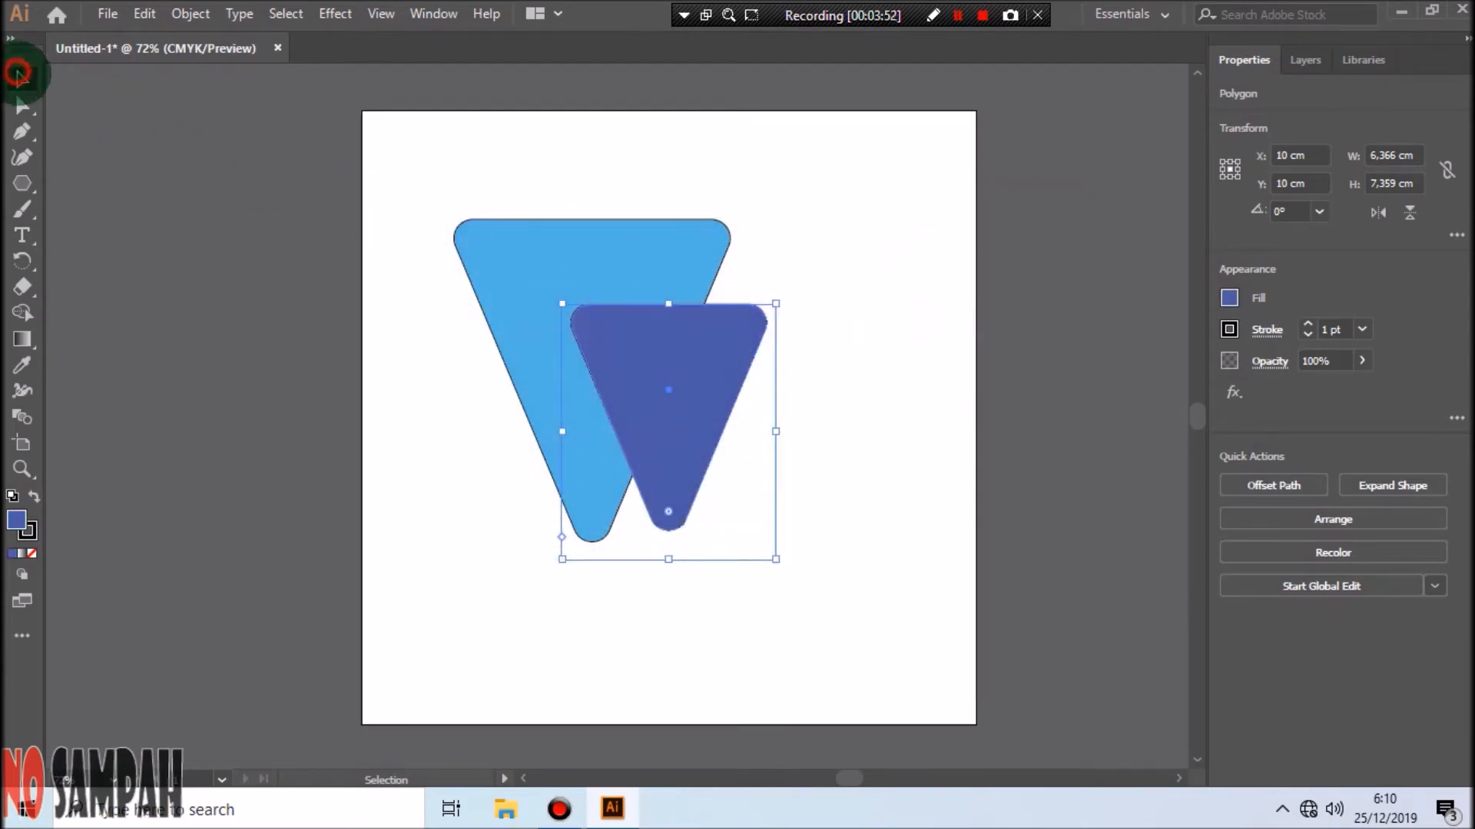
left_click_drag(727, 349, 652, 290)
left_click(888, 333)
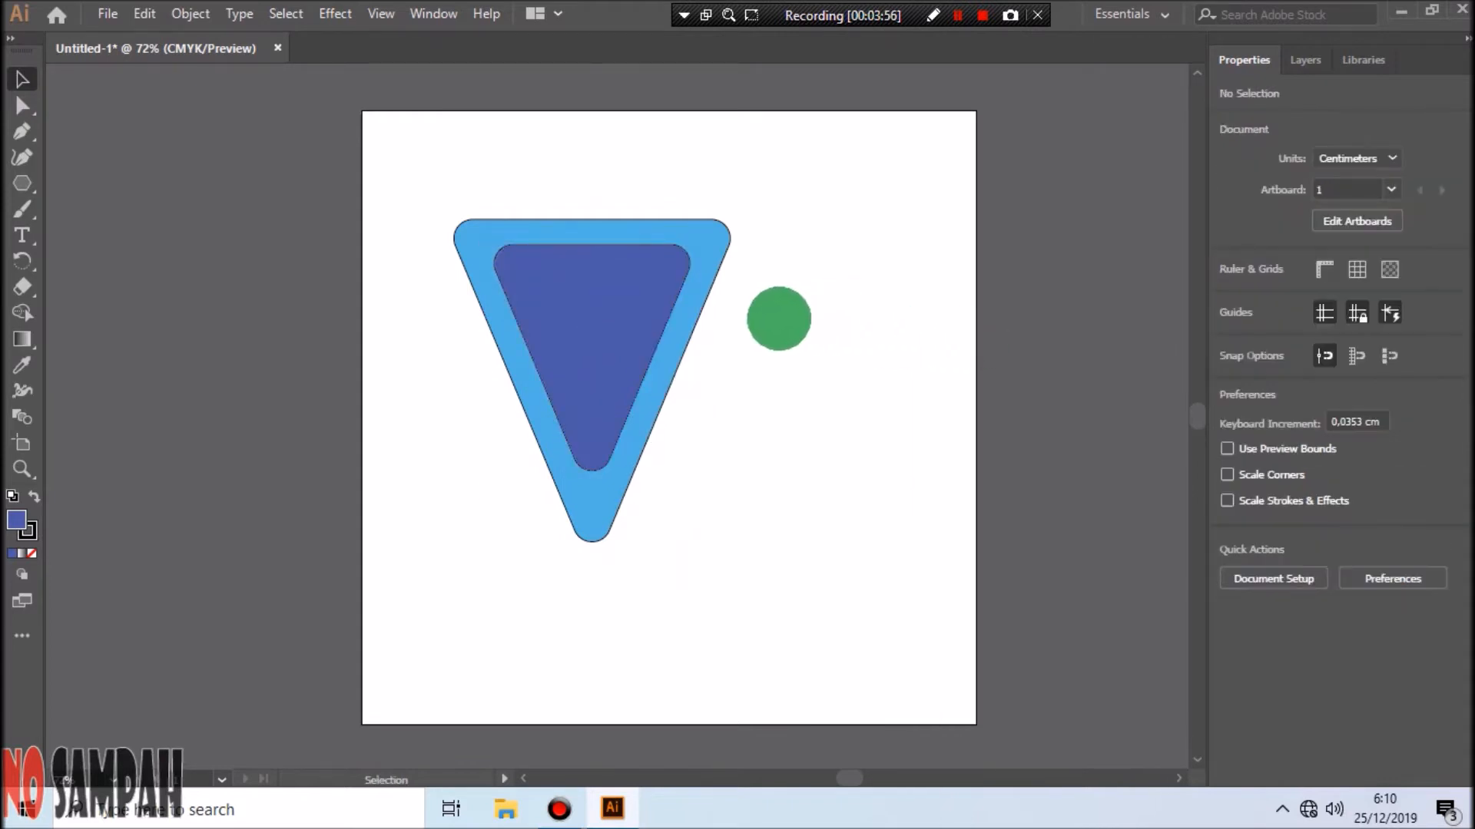
Scale the violet-blue inner triangle down proportionally to about 5.4 by 6.2 cm.
left_click(639, 307)
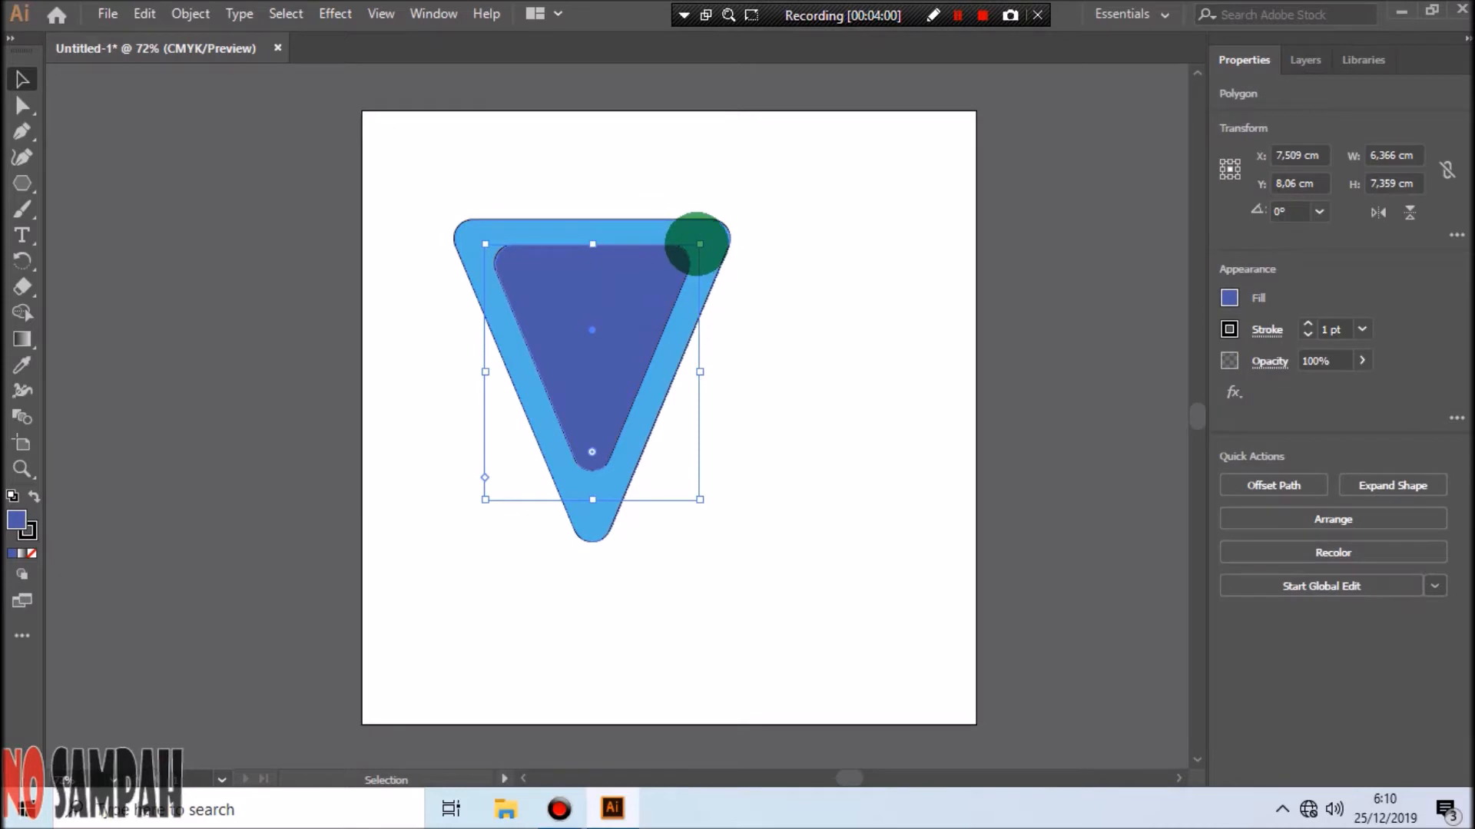
left_click_drag(697, 244, 666, 287)
left_click(856, 313)
left_click(859, 322)
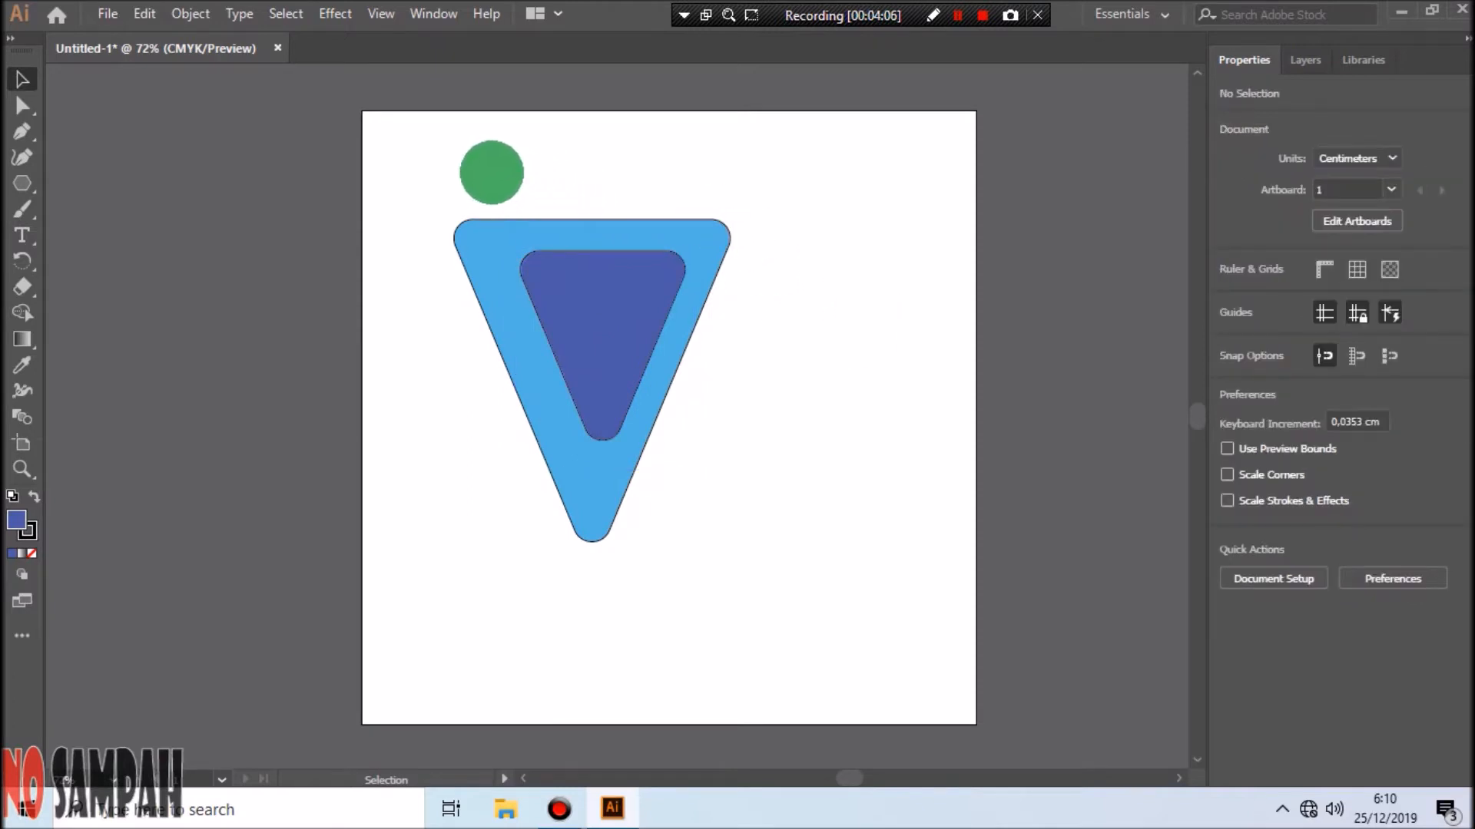
Align the violet-blue and light blue triangles to each other's horizontal and vertical centers.
left_click_drag(490, 170, 779, 465)
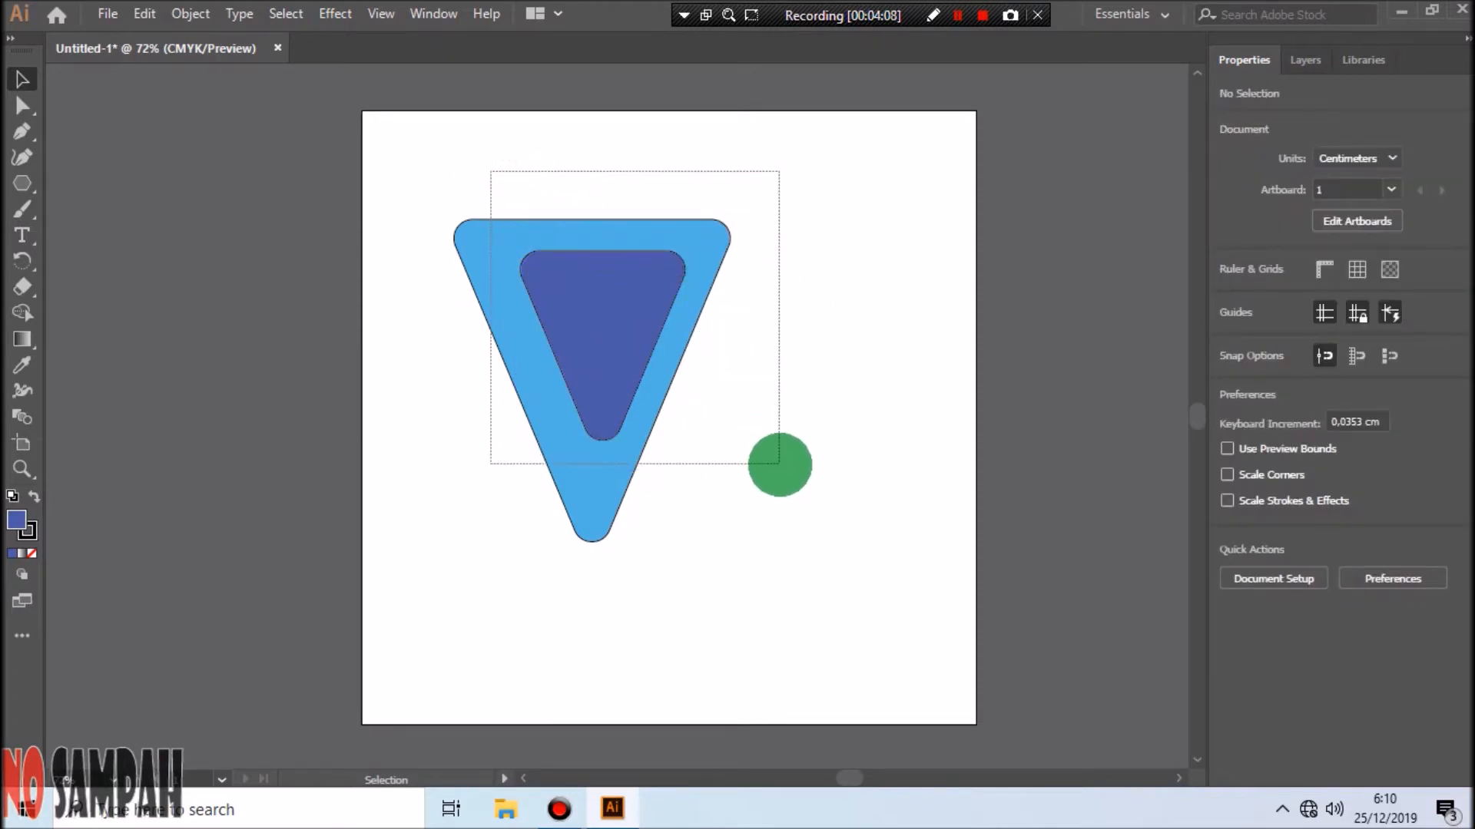
left_click_drag(780, 464, 779, 465)
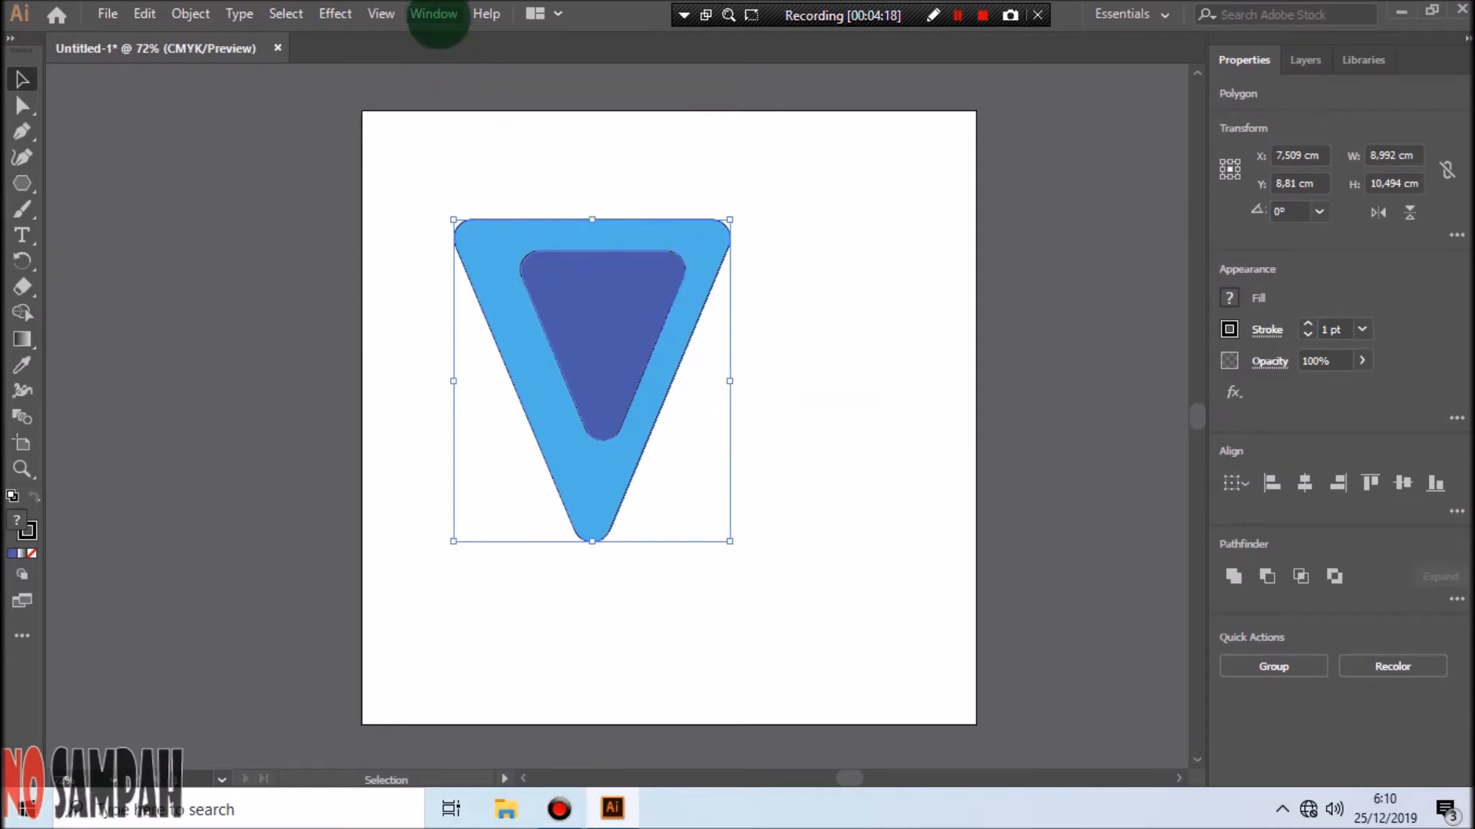
left_click(434, 13)
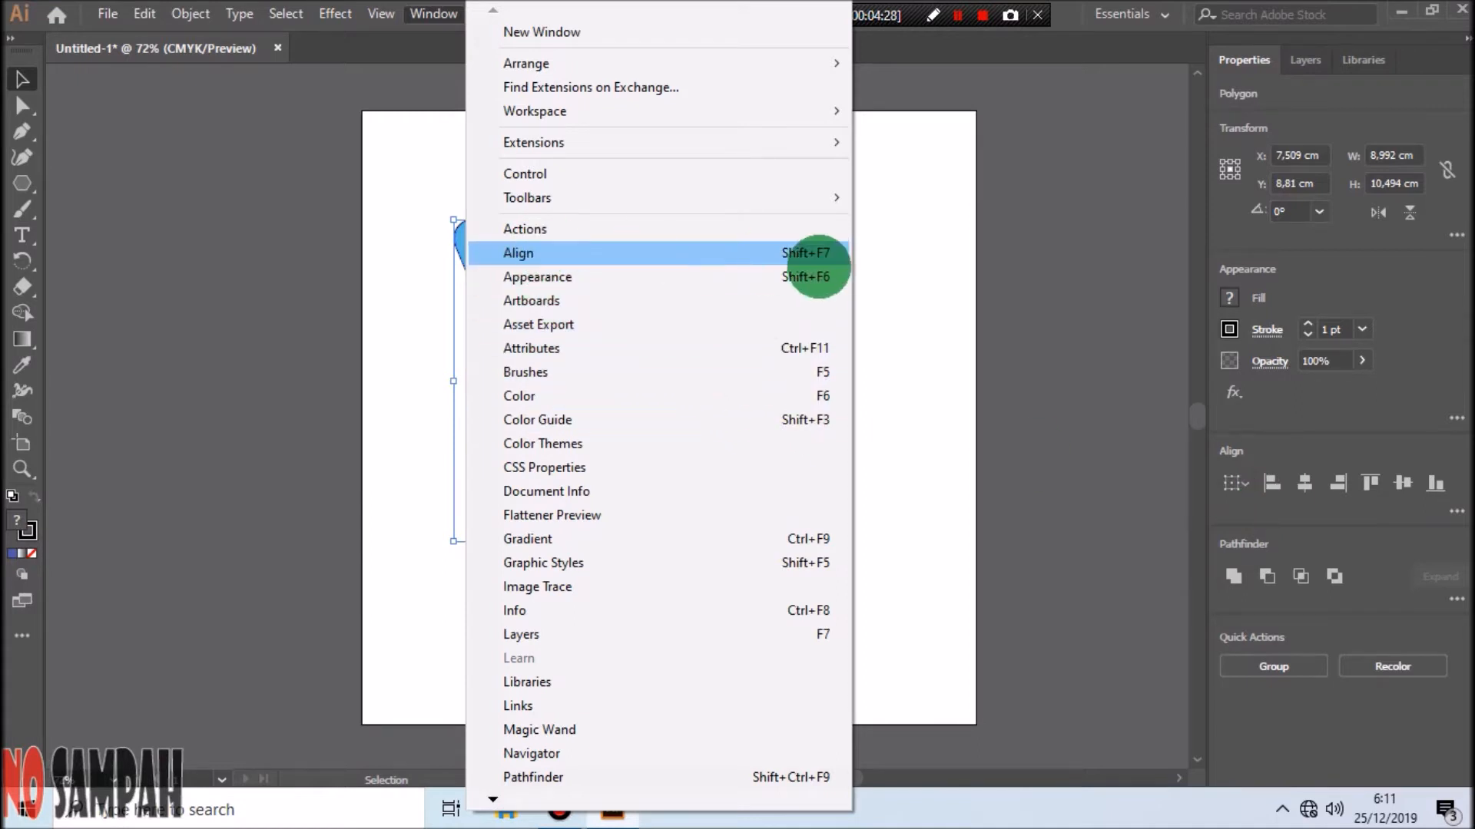
left_click(988, 297)
left_click_drag(453, 165, 889, 451)
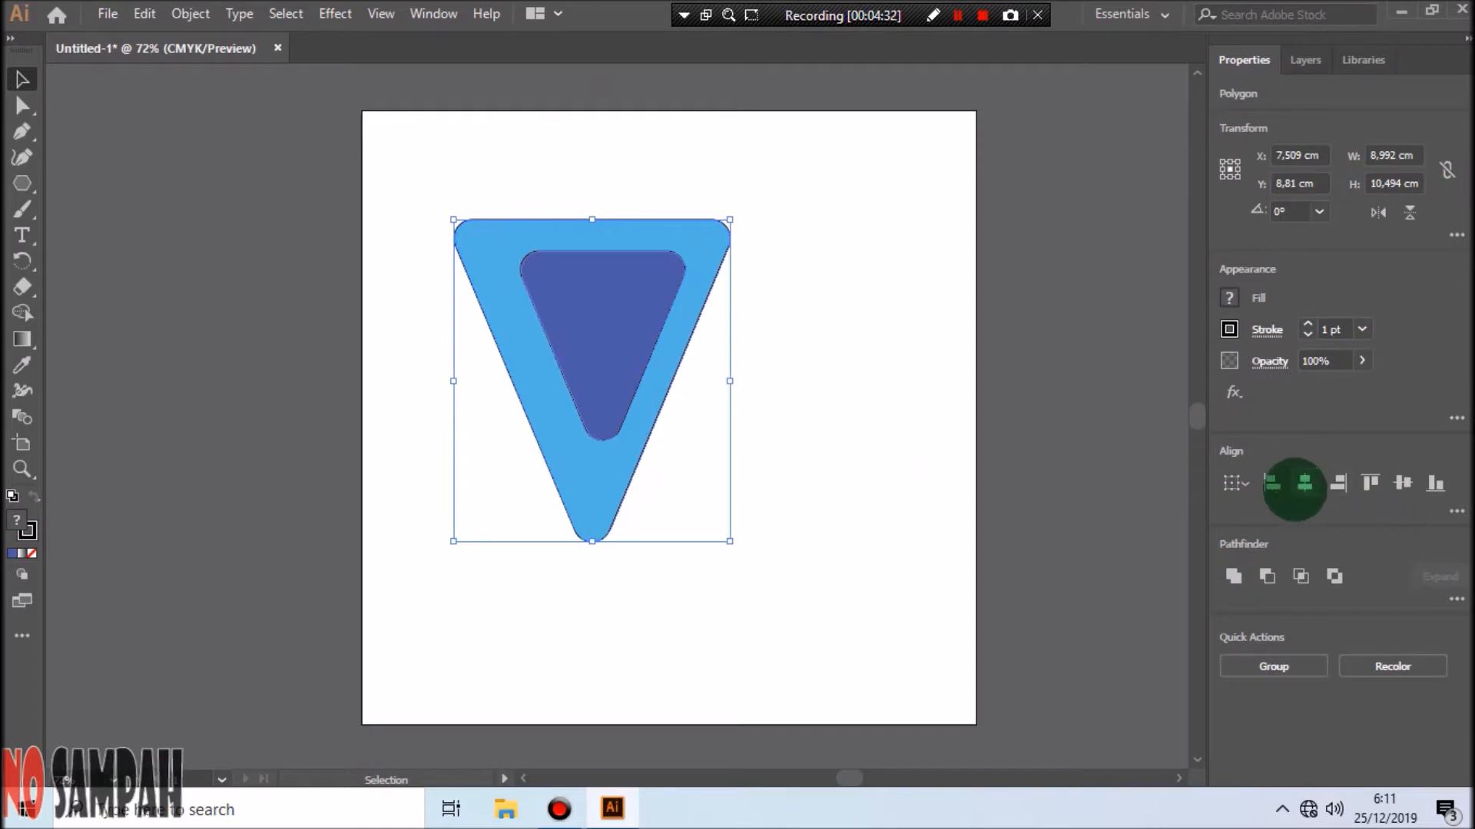
left_click(1304, 482)
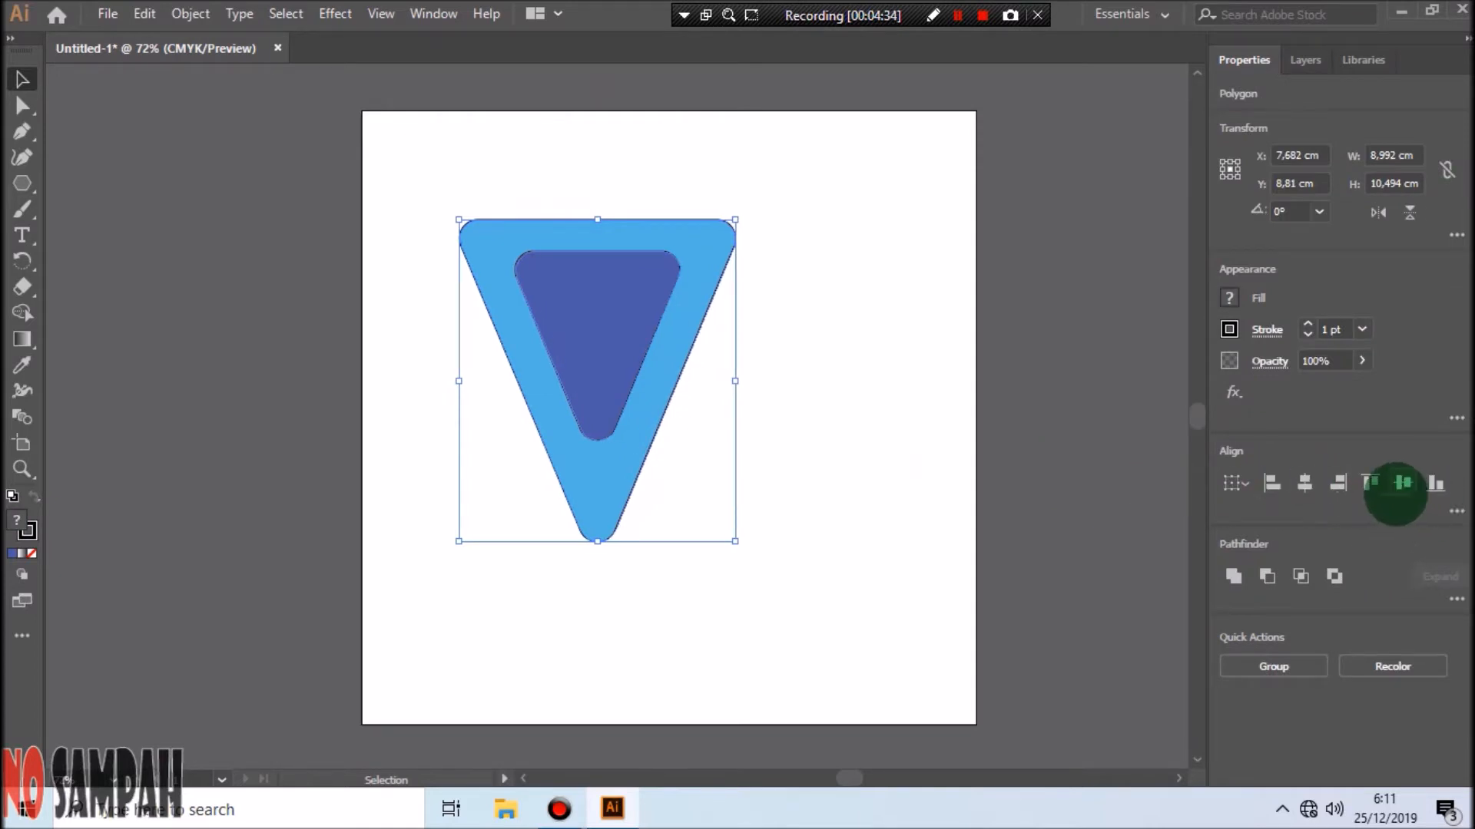
left_click(1397, 485)
left_click(896, 323)
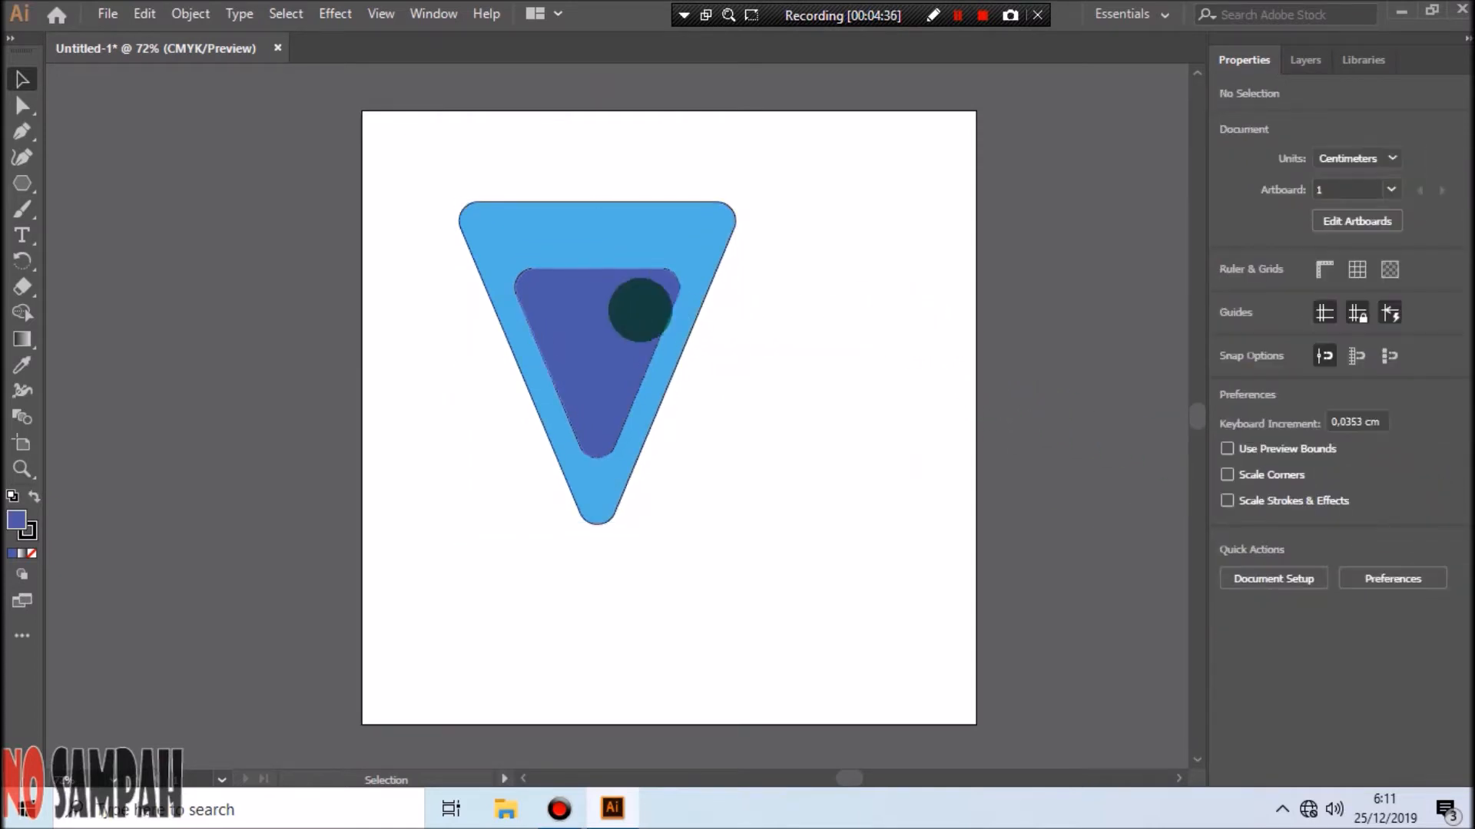
Nudge the violet-blue triangle straight up inside the light blue one to a Y position of about 7.2 cm.
left_click(638, 311)
key("Up")
key("Up")
key("Up")
key("Up")
key("Up")
key("Up")
key("Up")
key("Up")
key("Up")
key("Up")
key("Up")
key("Up")
key("Up")
key("Up")
key("Up")
key("Up")
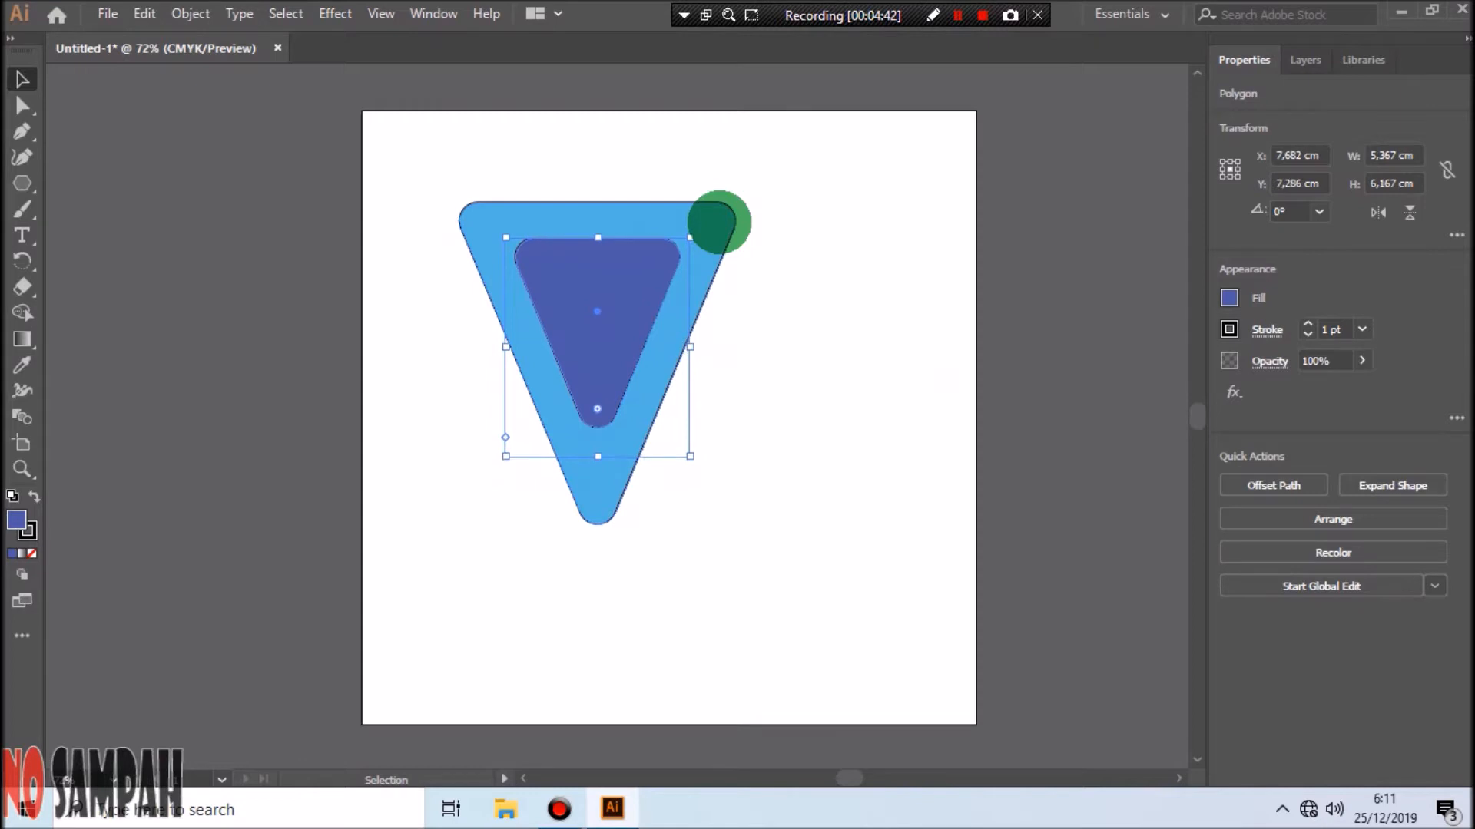
left_click(807, 343)
Round only the bottom tip of the light blue triangle more strongly, bringing its visible height to about 9.3 cm.
left_click_drag(593, 524, 621, 500)
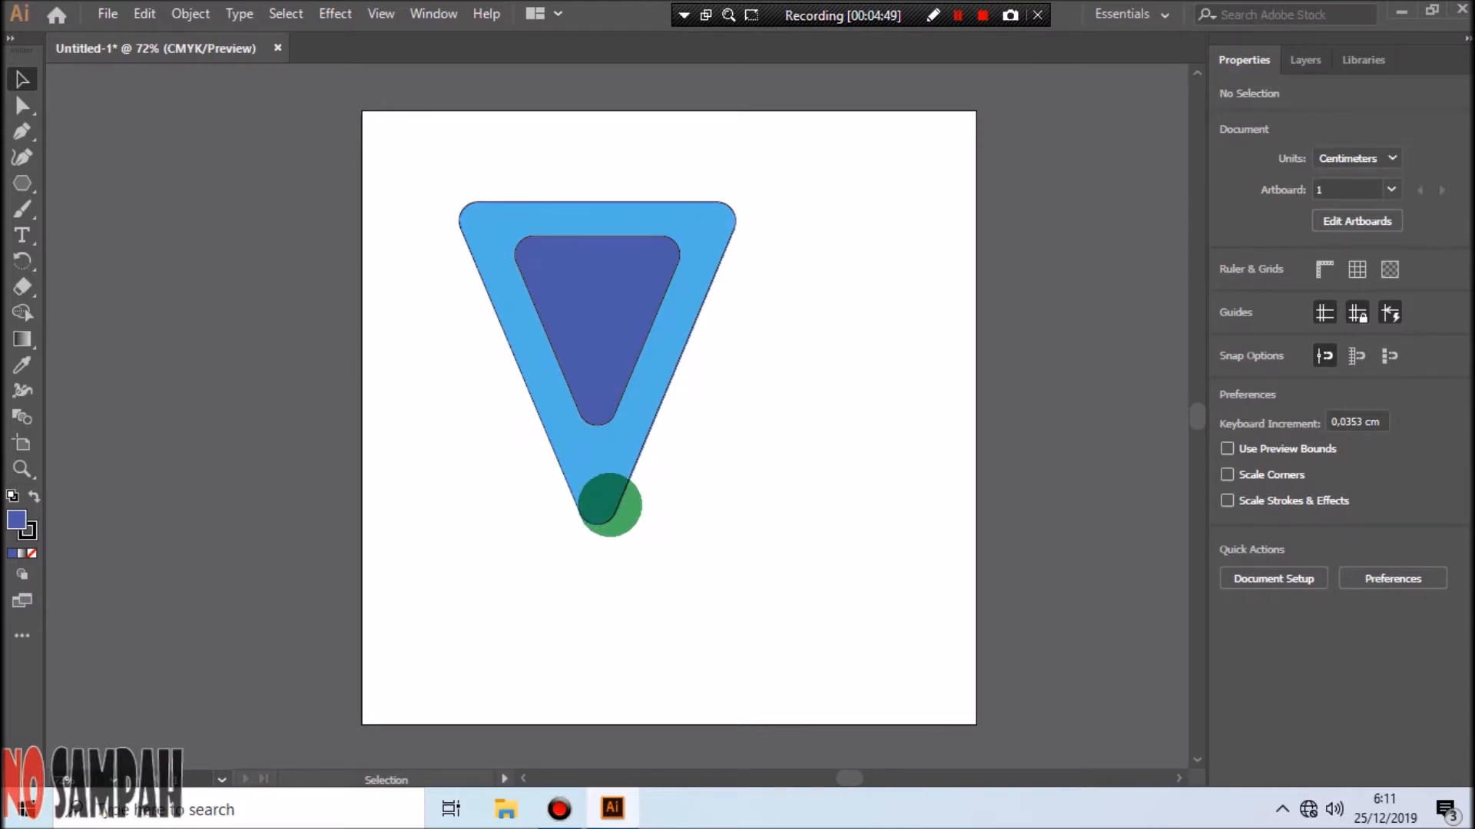
left_click_drag(607, 505, 604, 474)
left_click(603, 474)
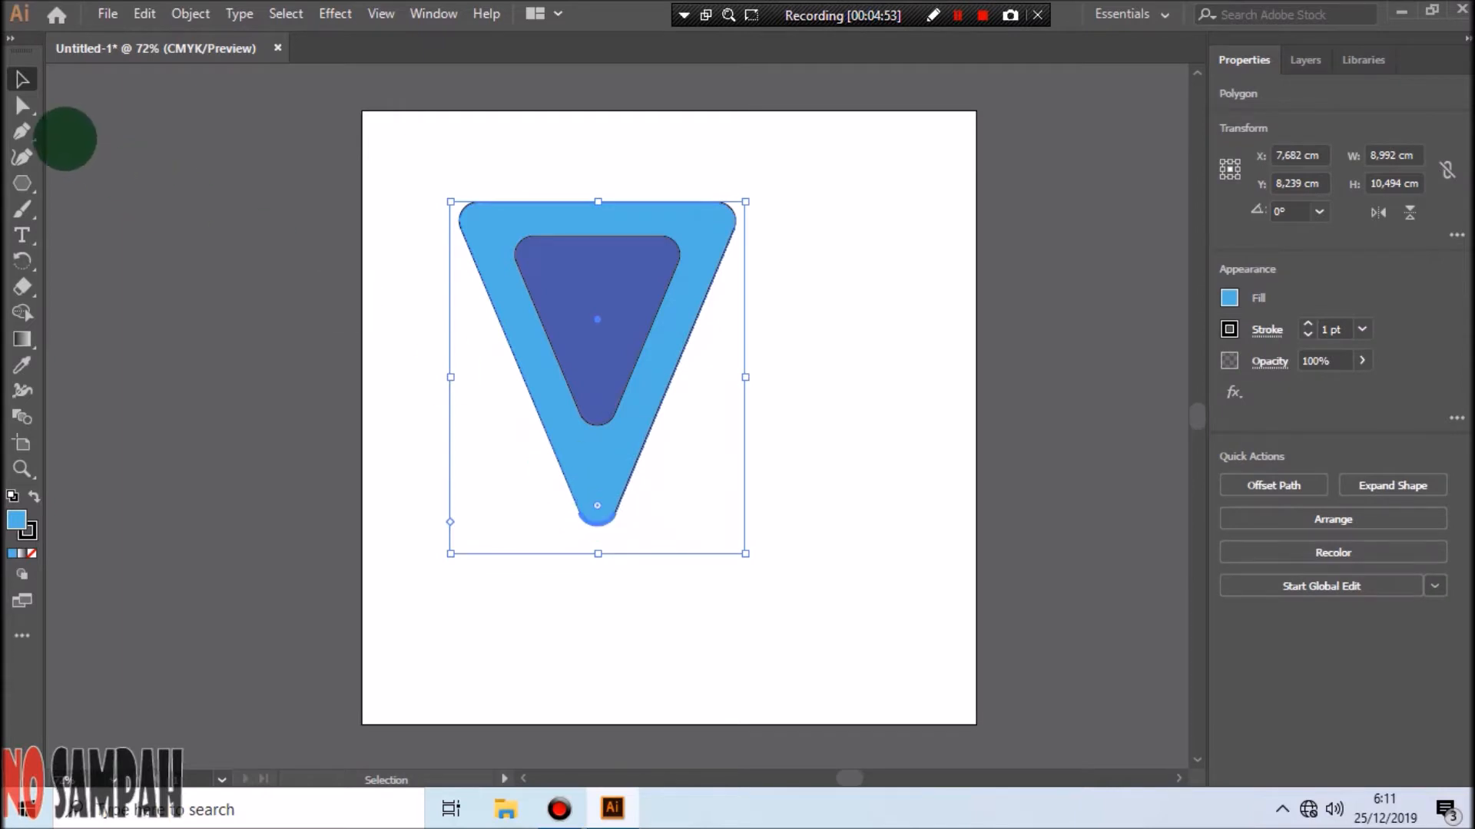
left_click(21, 106)
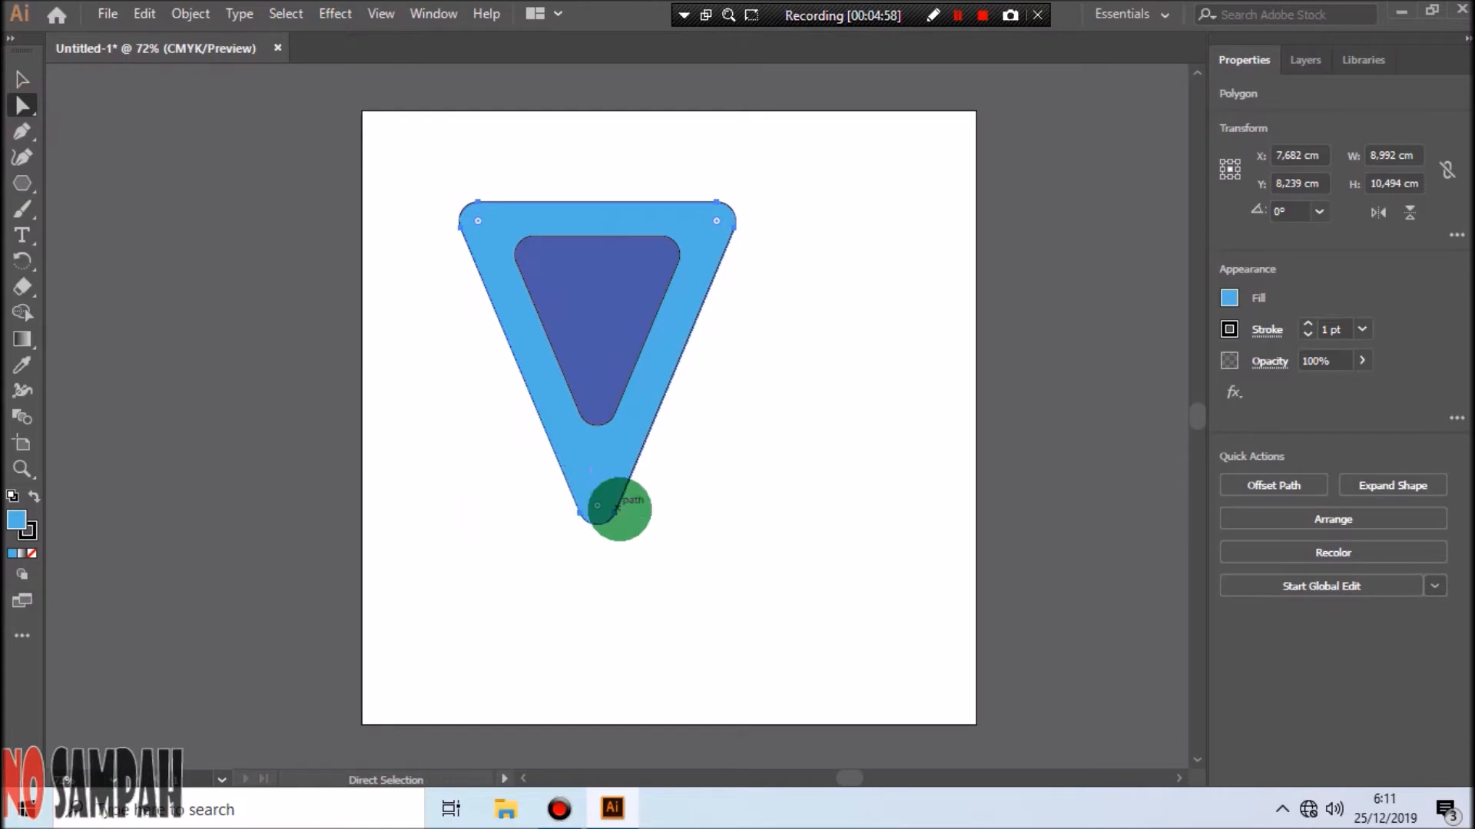
left_click_drag(598, 505, 599, 455)
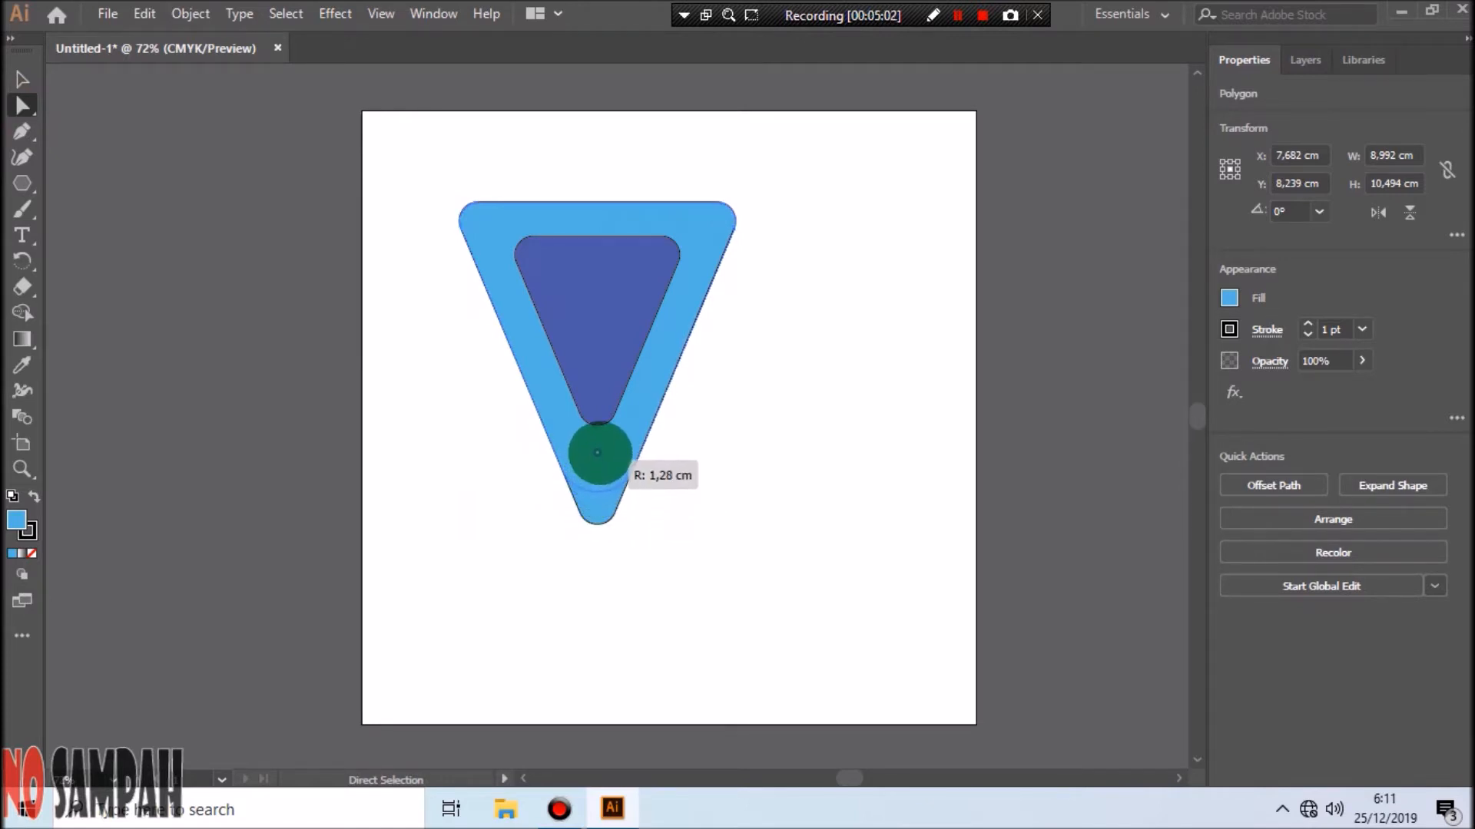
left_click_drag(597, 445, 599, 449)
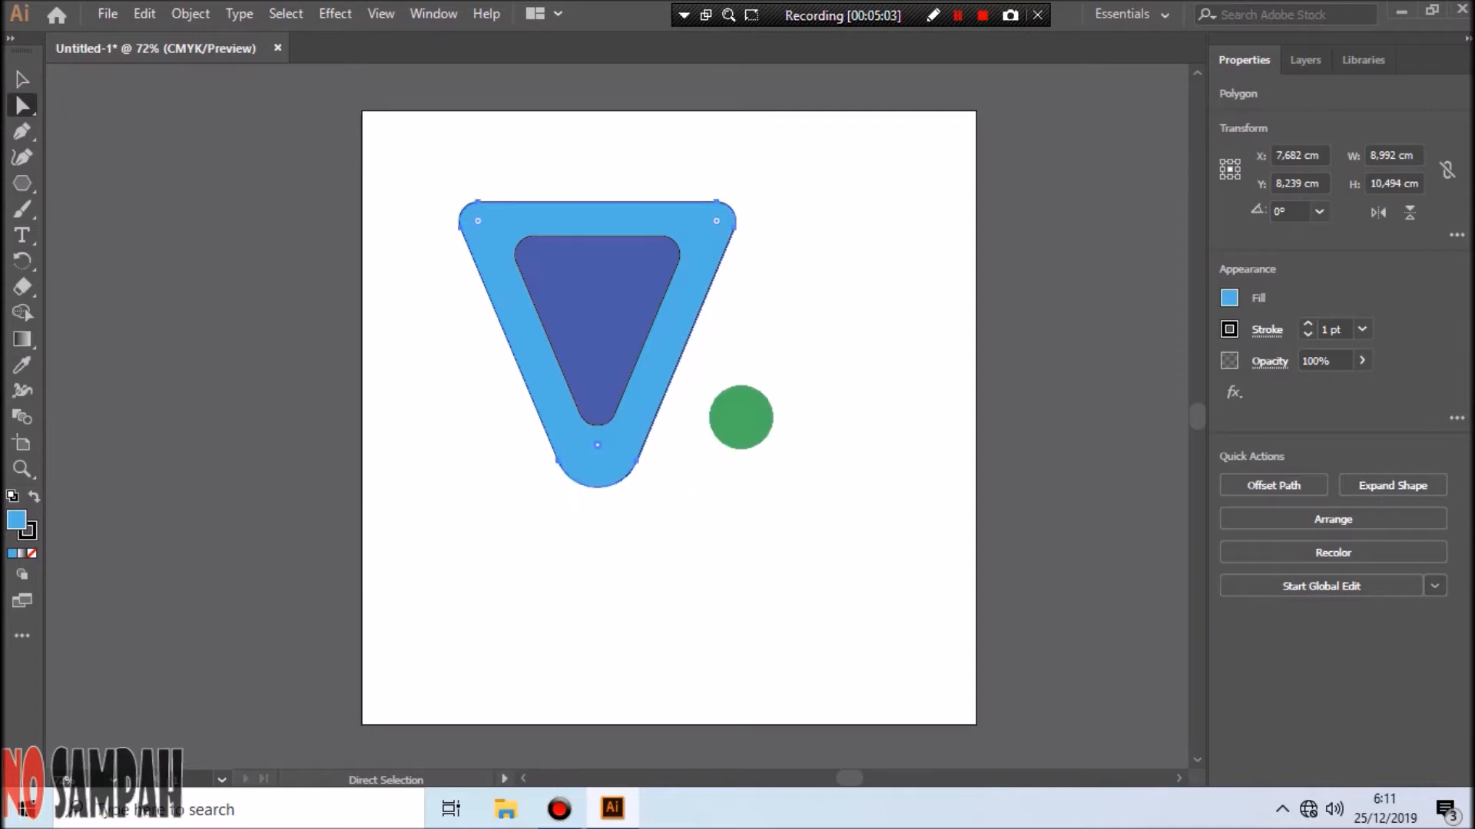
Slightly reduce the corner radius at the violet-blue triangle's bottom tip.
left_click(609, 339)
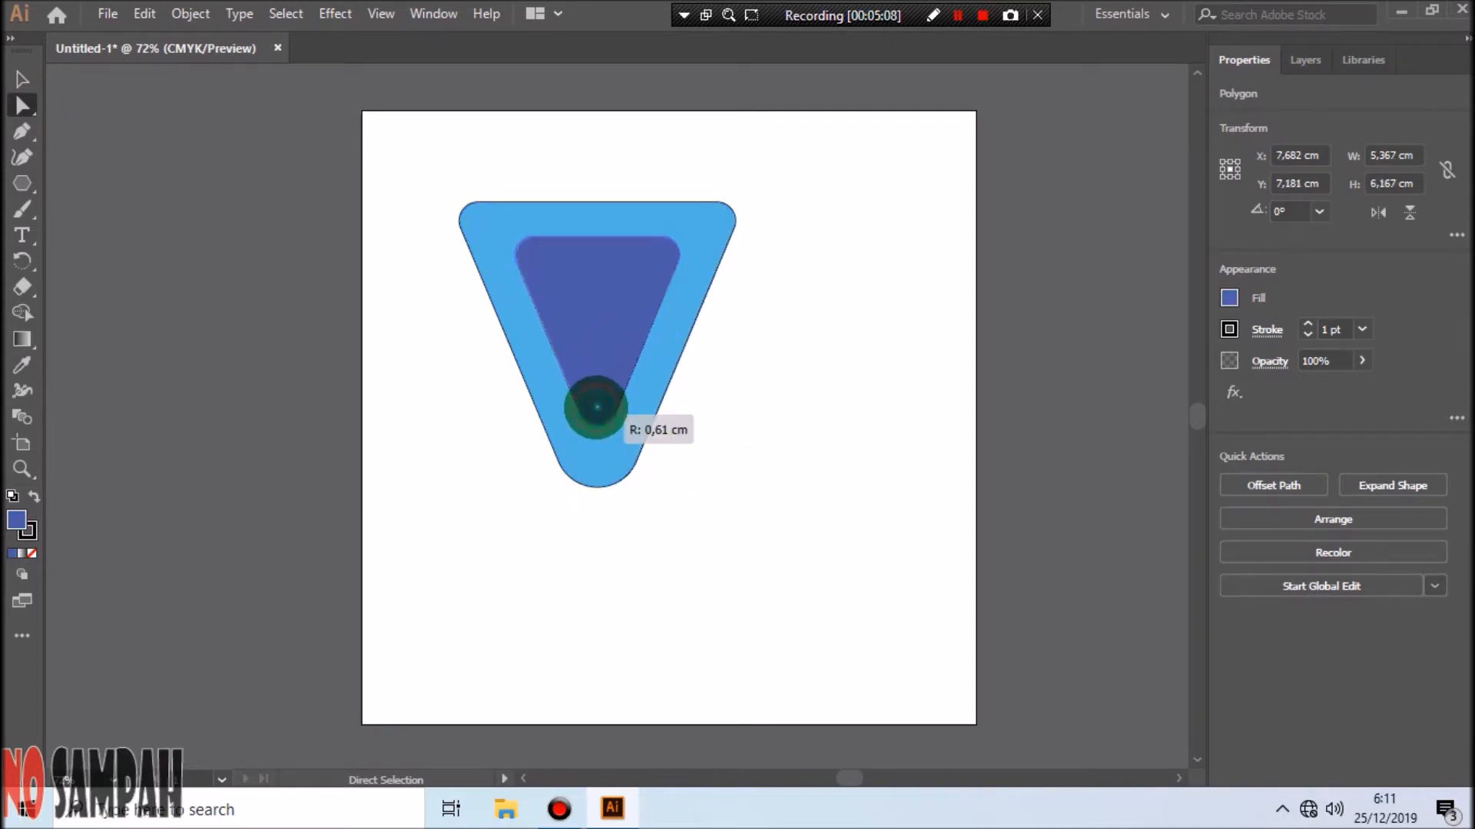
left_click_drag(596, 415, 598, 417)
left_click(773, 418)
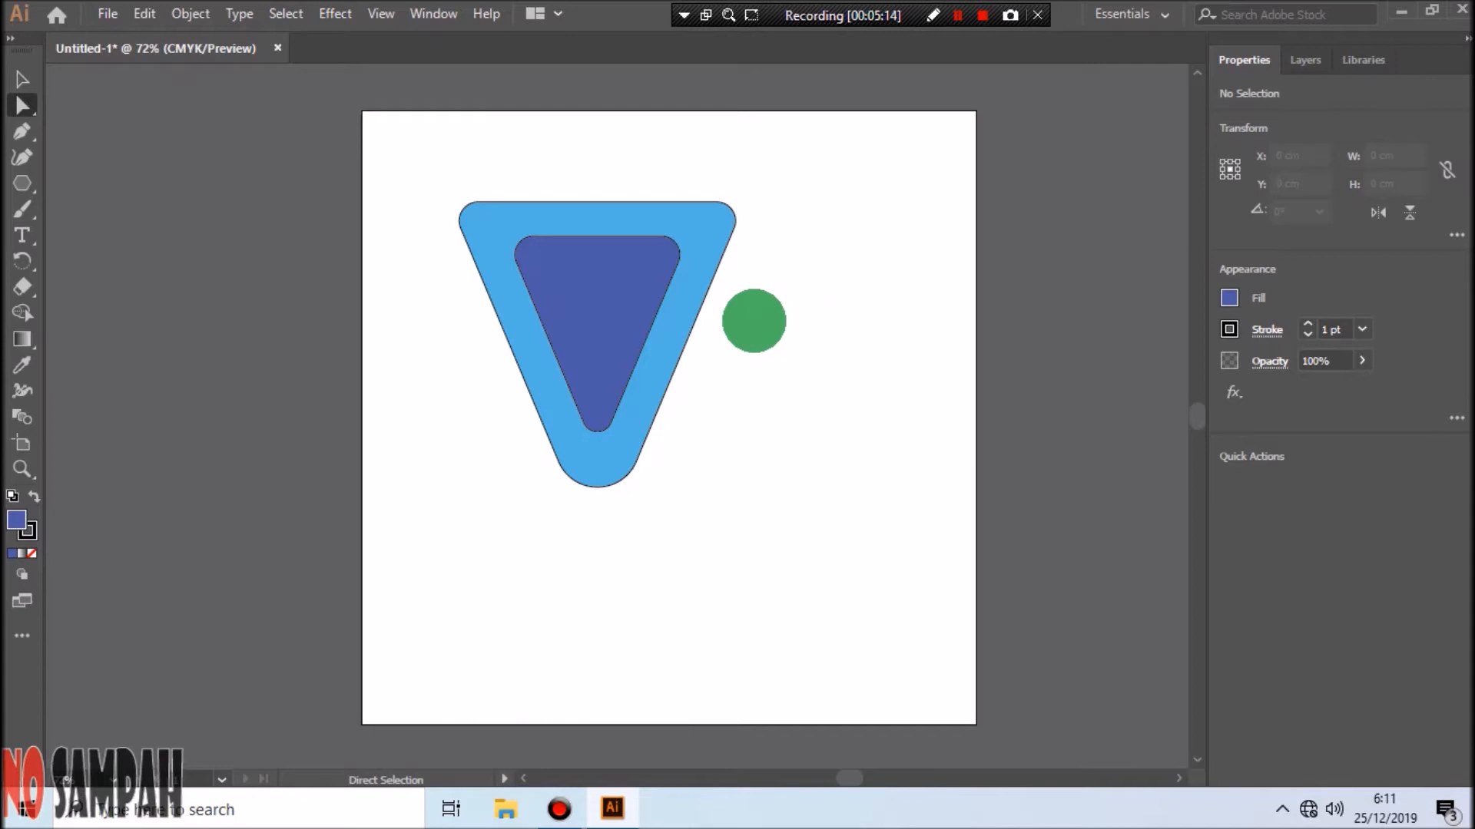
Subtract the violet-blue triangle from the light blue one with Minus Front to leave a hollow triangular frame.
left_click_drag(432, 151, 736, 496)
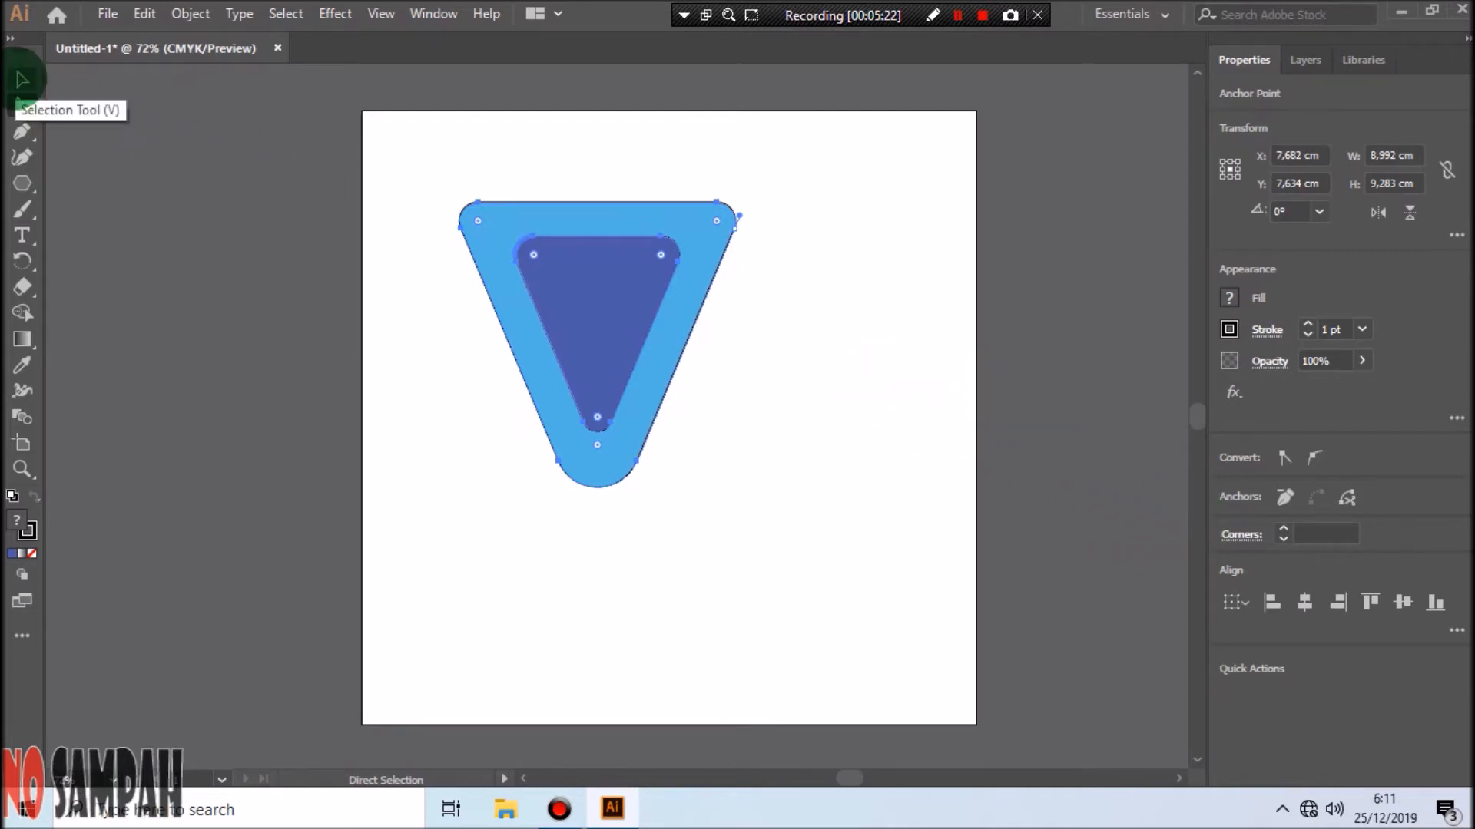
left_click(23, 79)
left_click(872, 241)
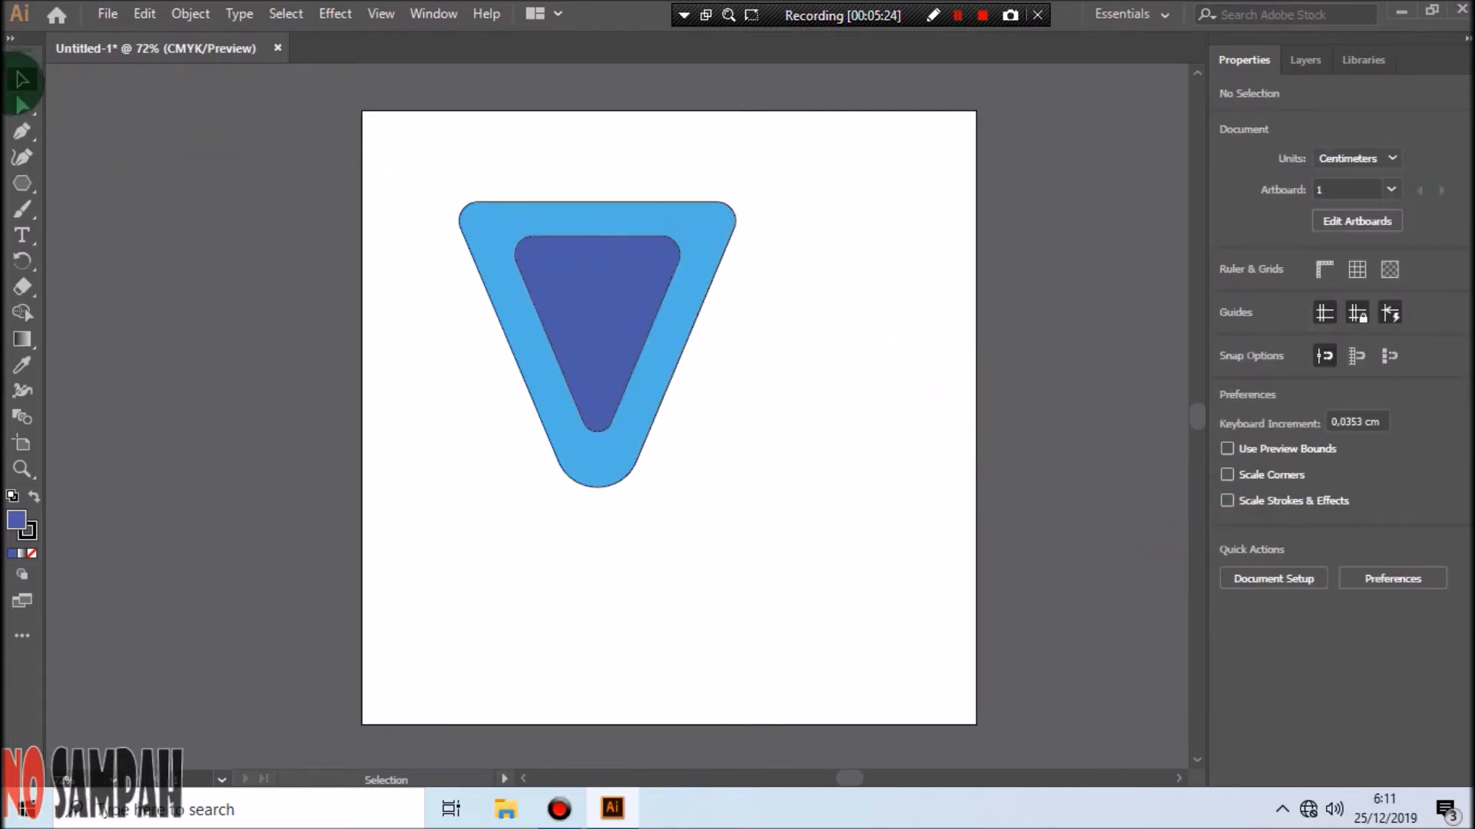
left_click_drag(453, 163, 624, 411)
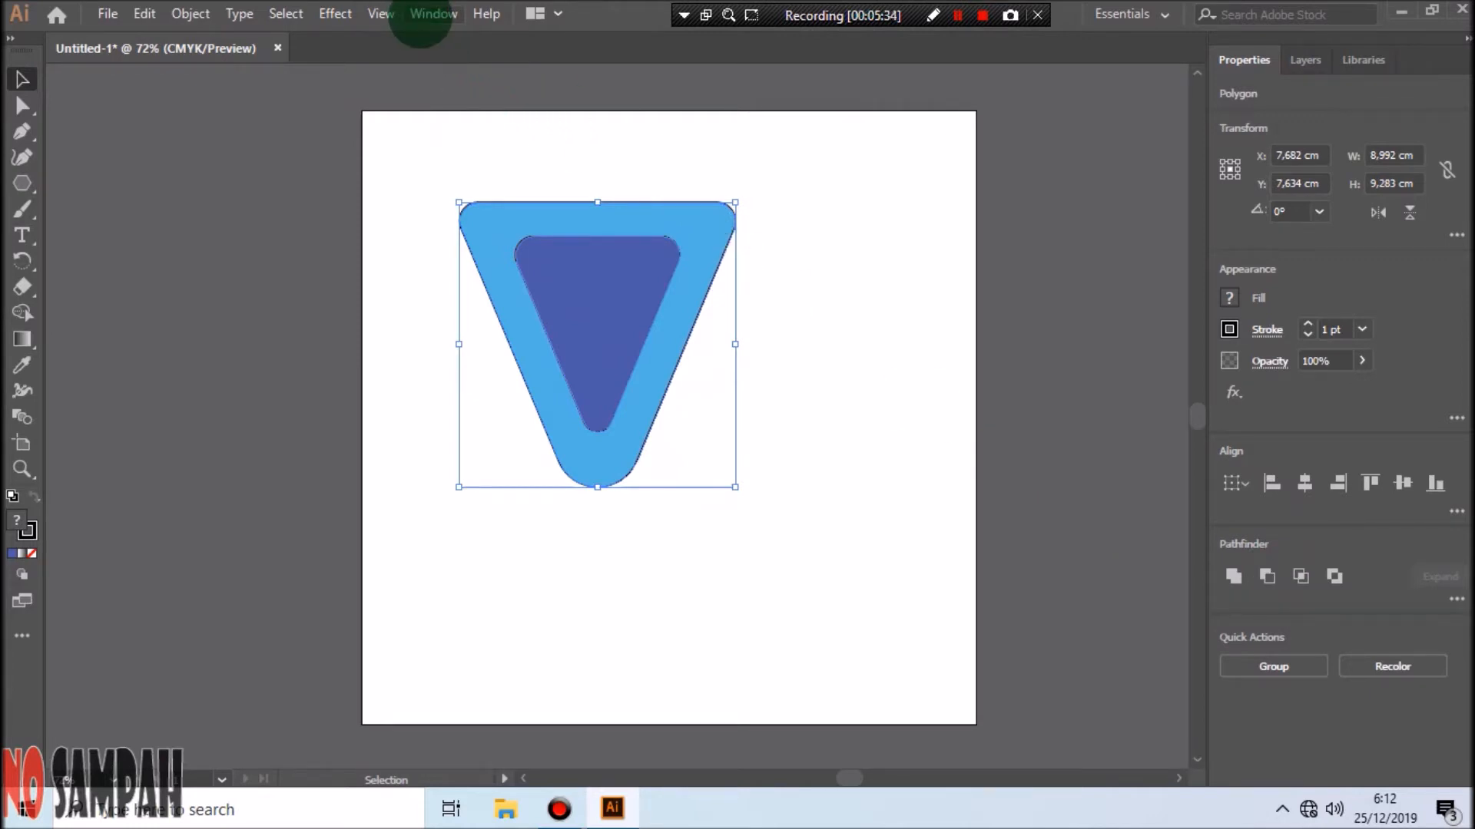
left_click(419, 16)
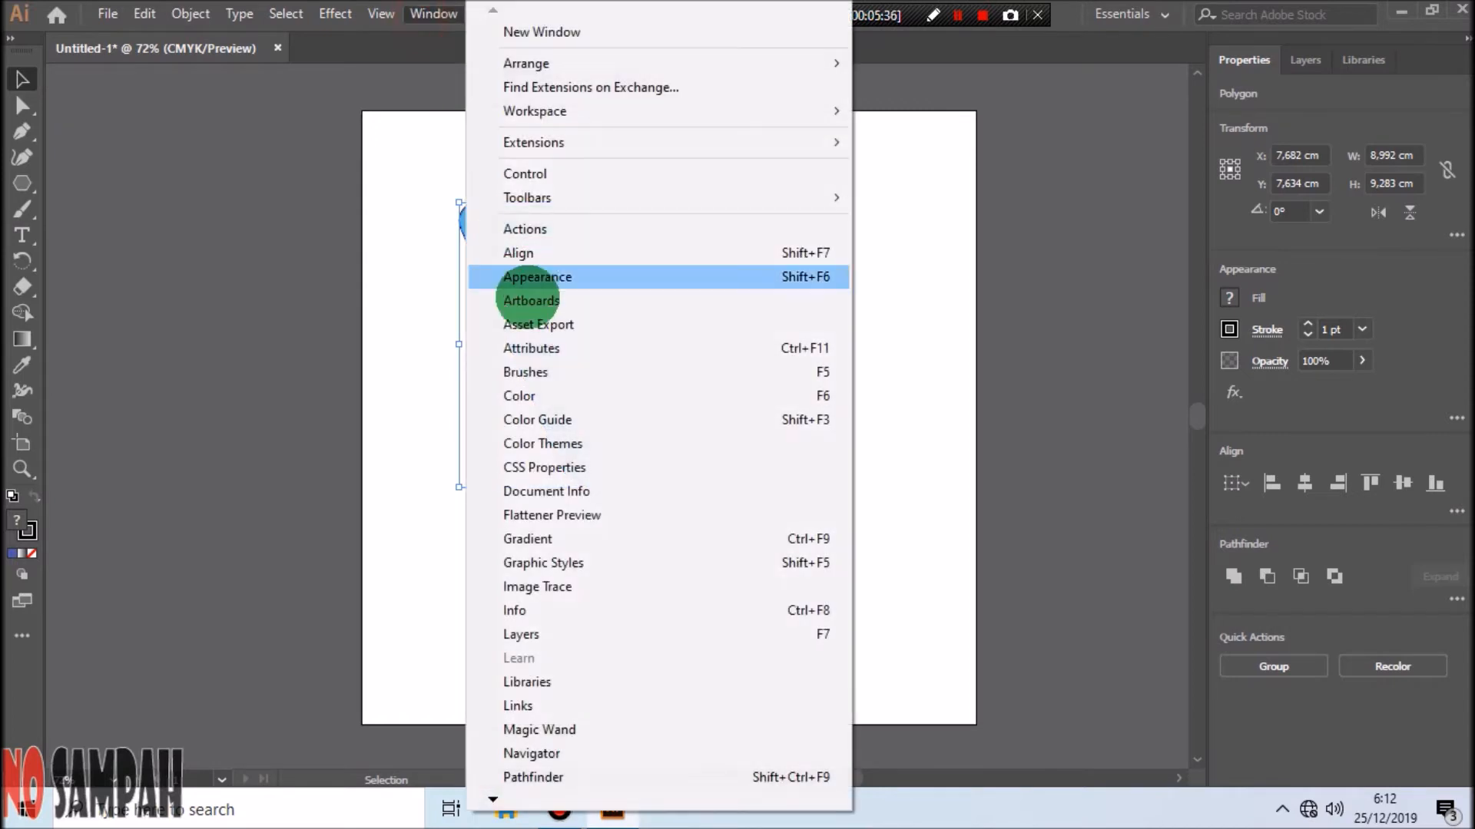
mouse_move(493, 798)
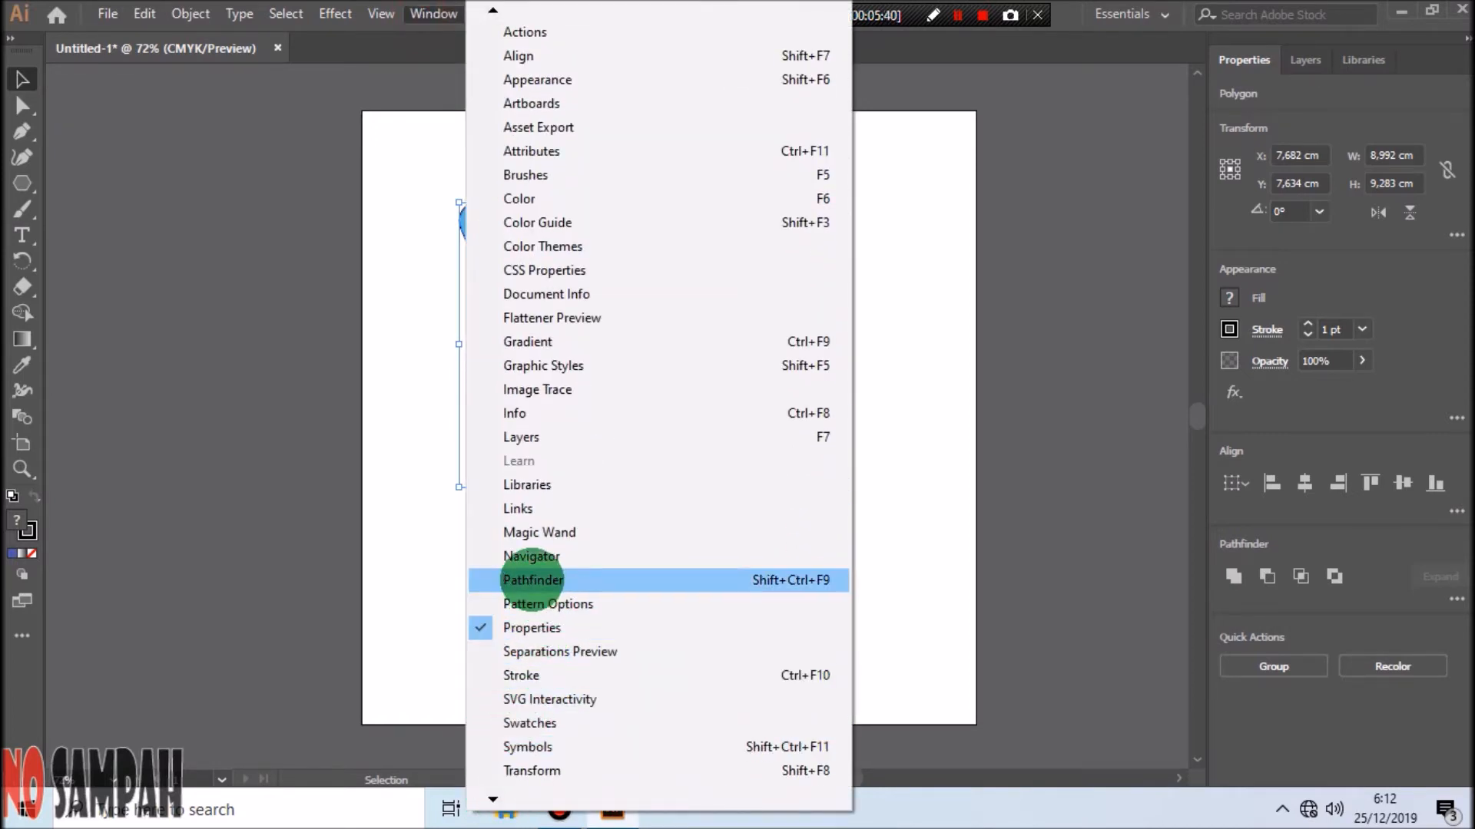
left_click(970, 509)
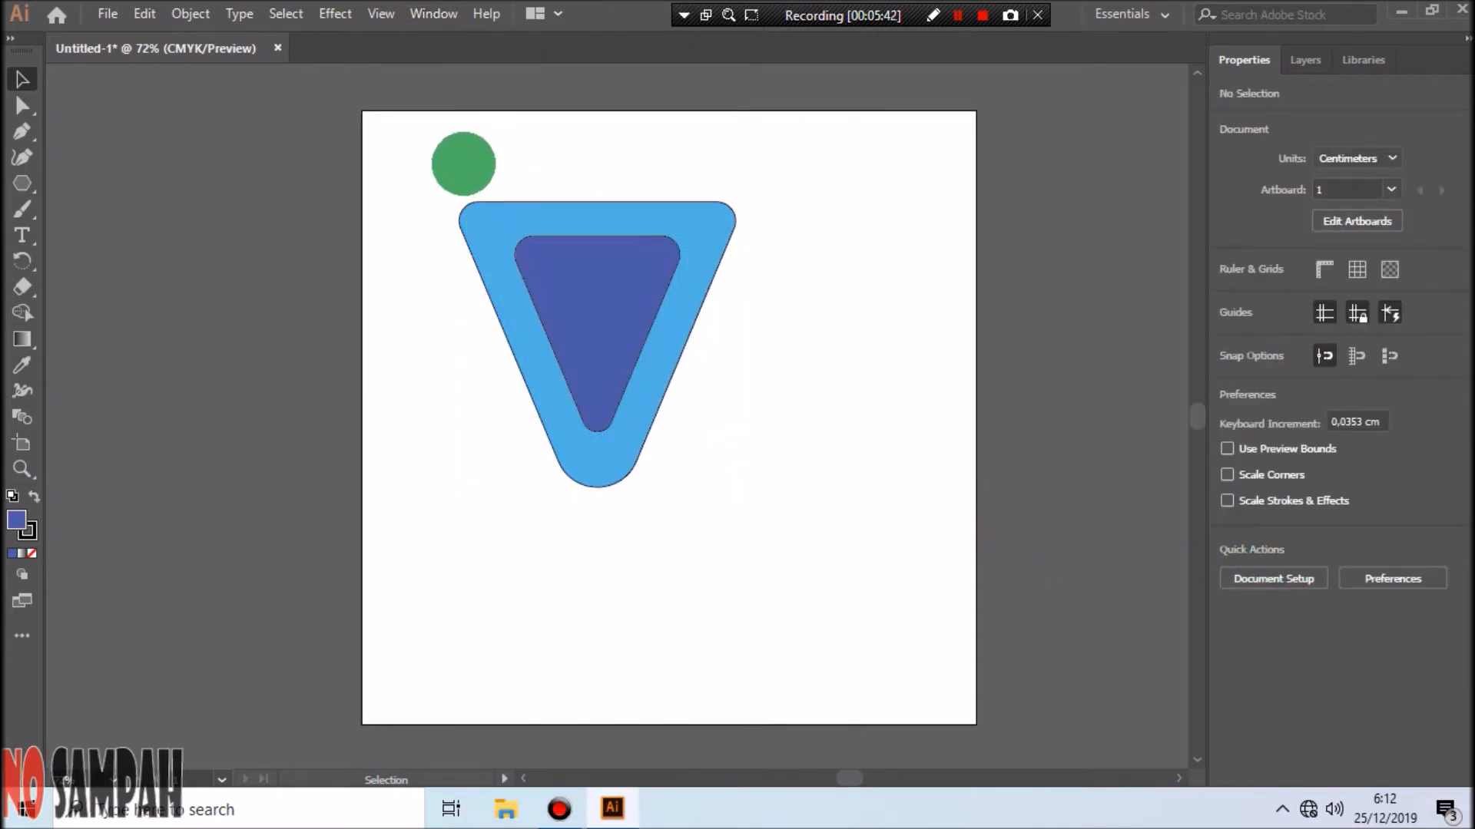
left_click_drag(461, 158, 952, 503)
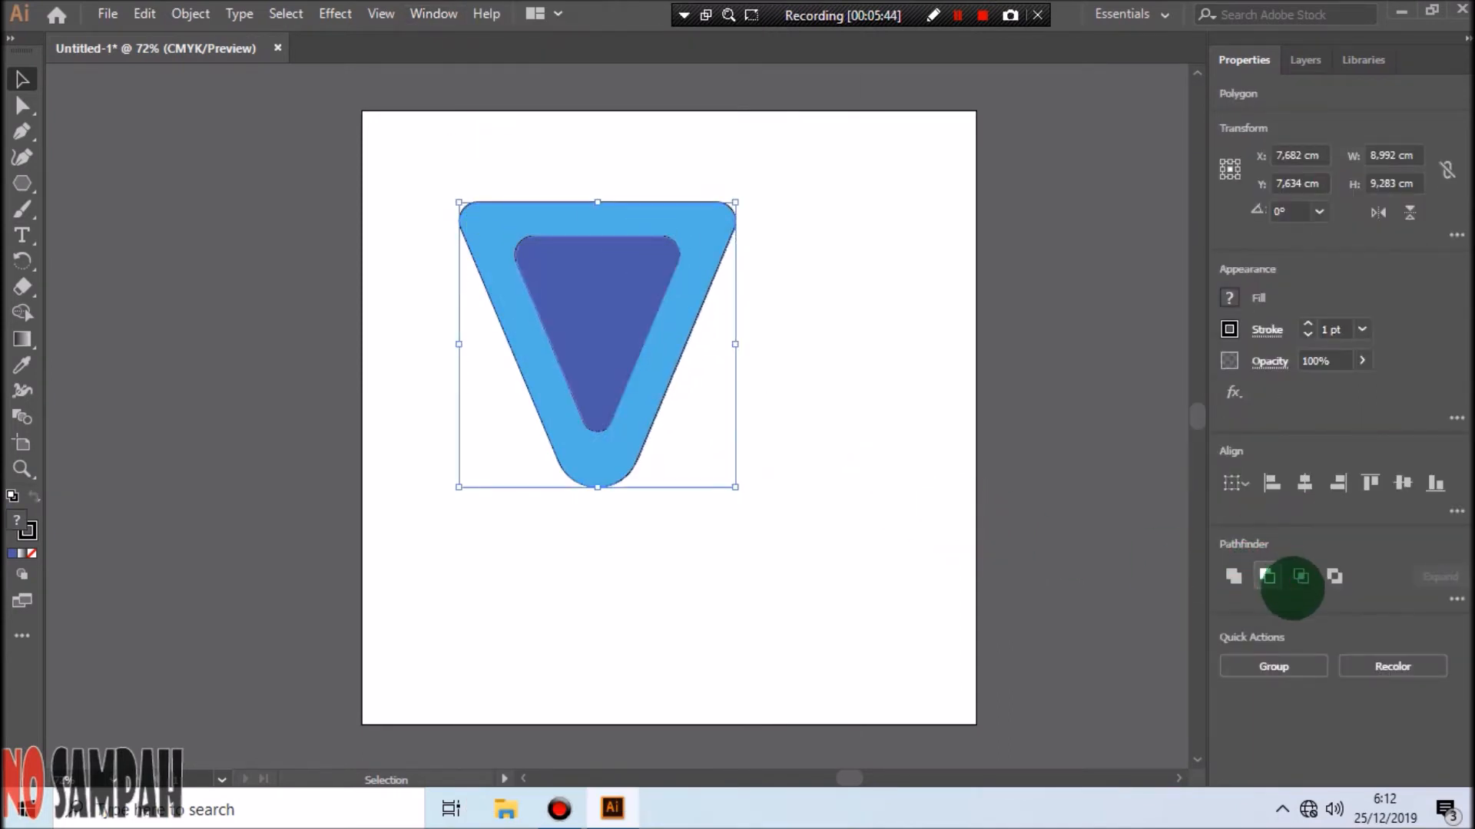
left_click(1266, 576)
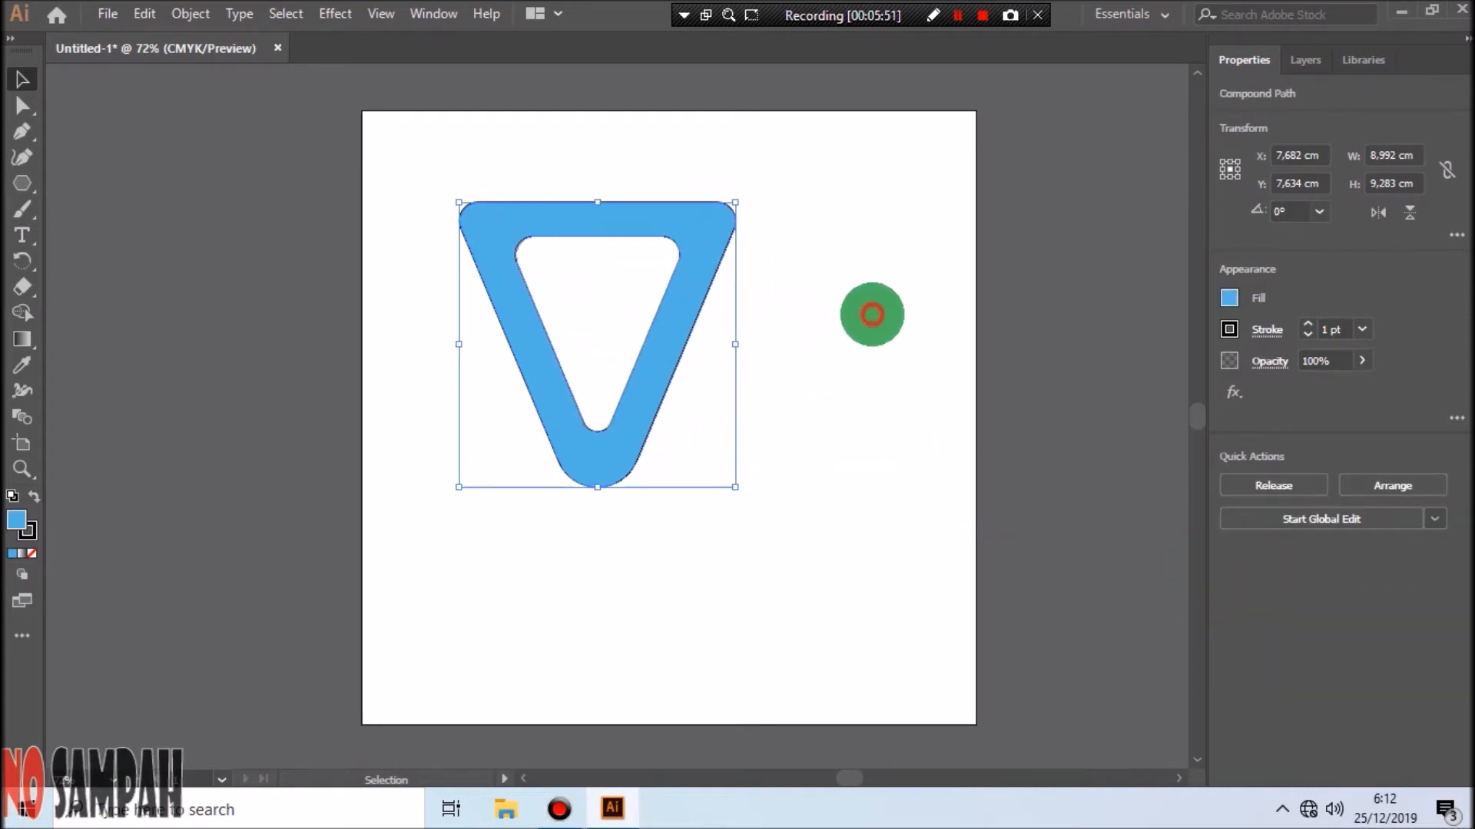
left_click(872, 314)
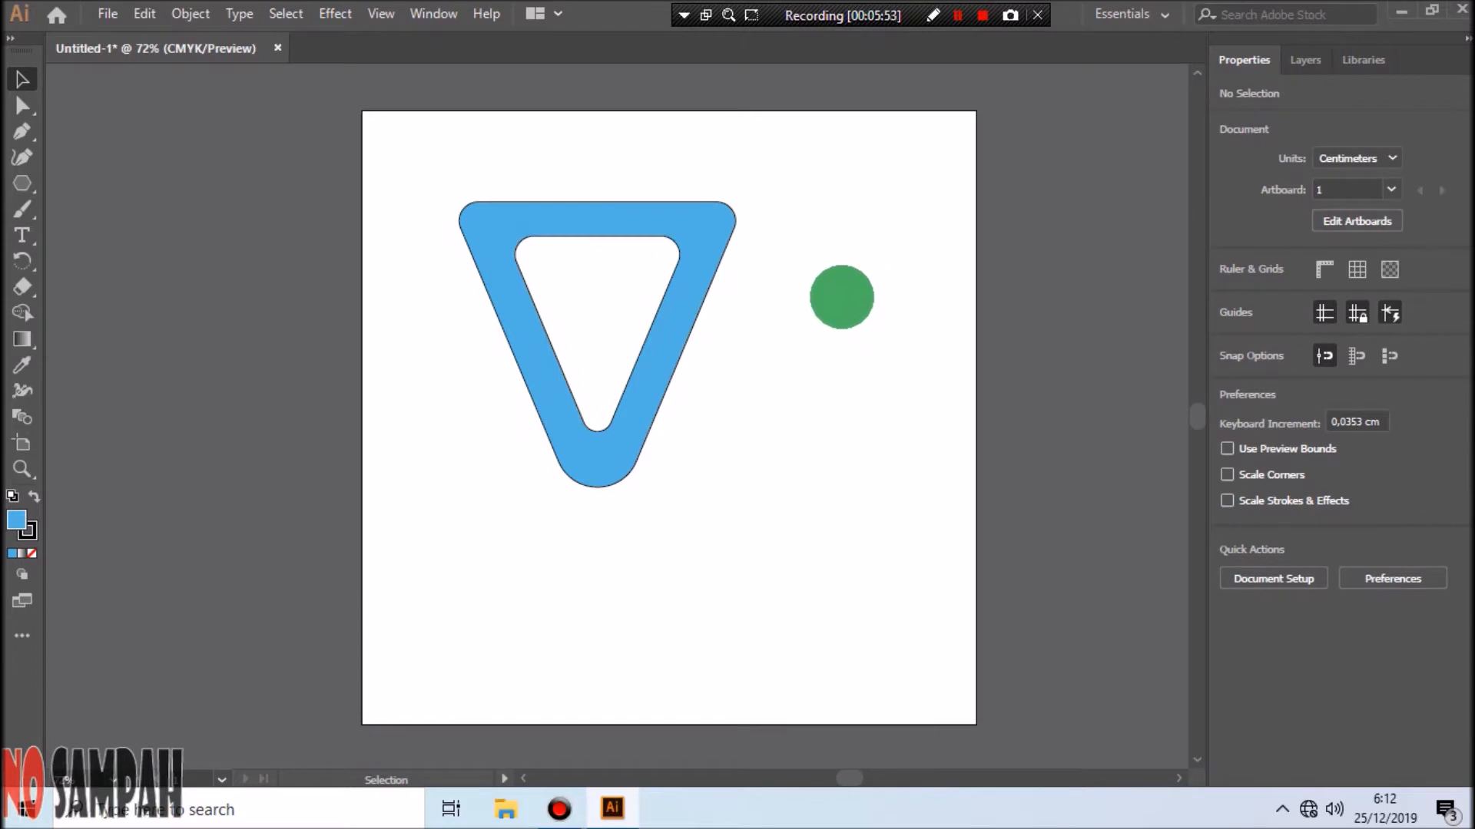
Paste two copies of the triangular frame, placing one lower right of the original and the other beside the artboard's left edge.
left_click(698, 258)
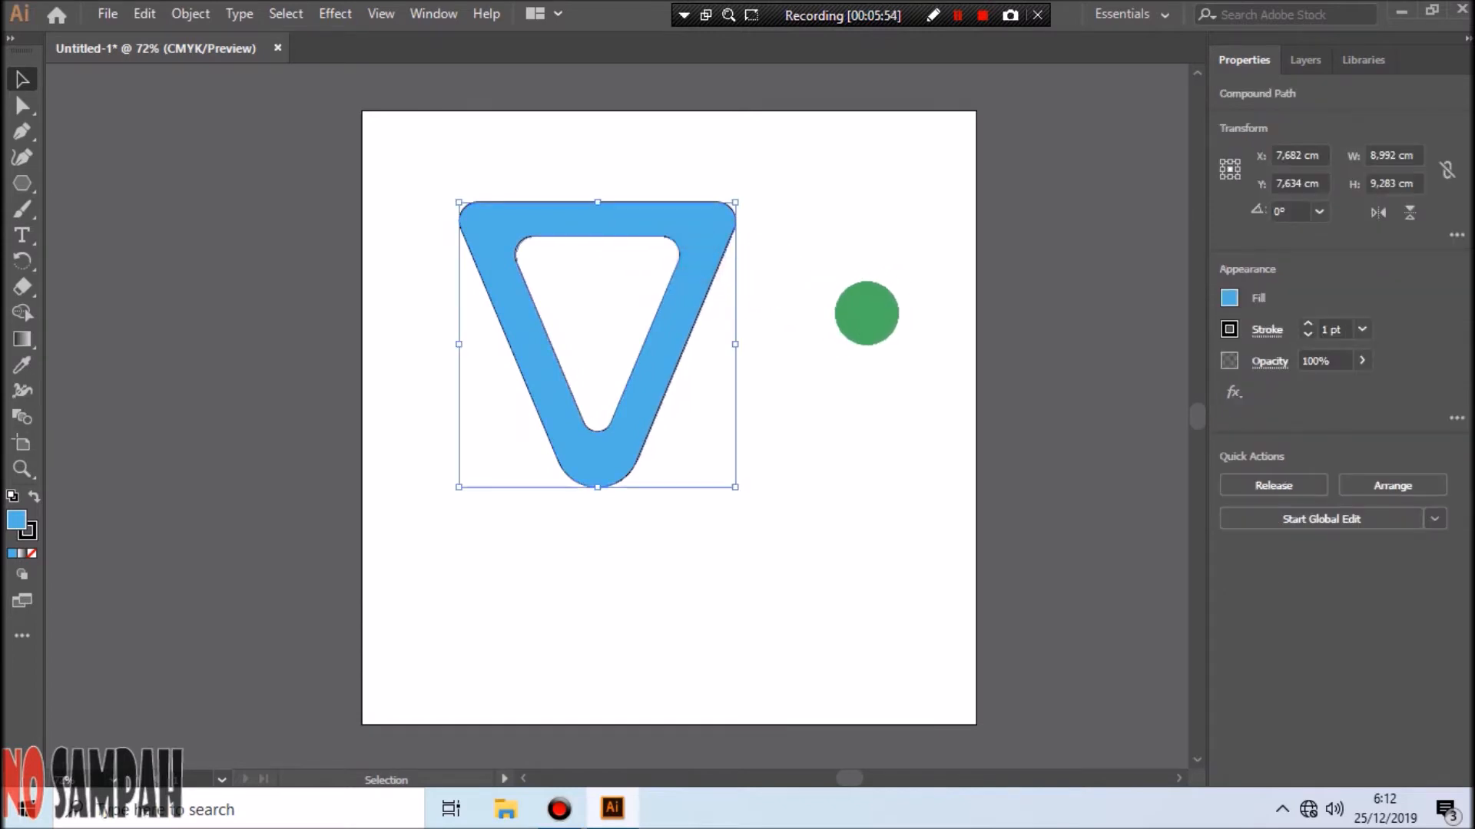
key("a")
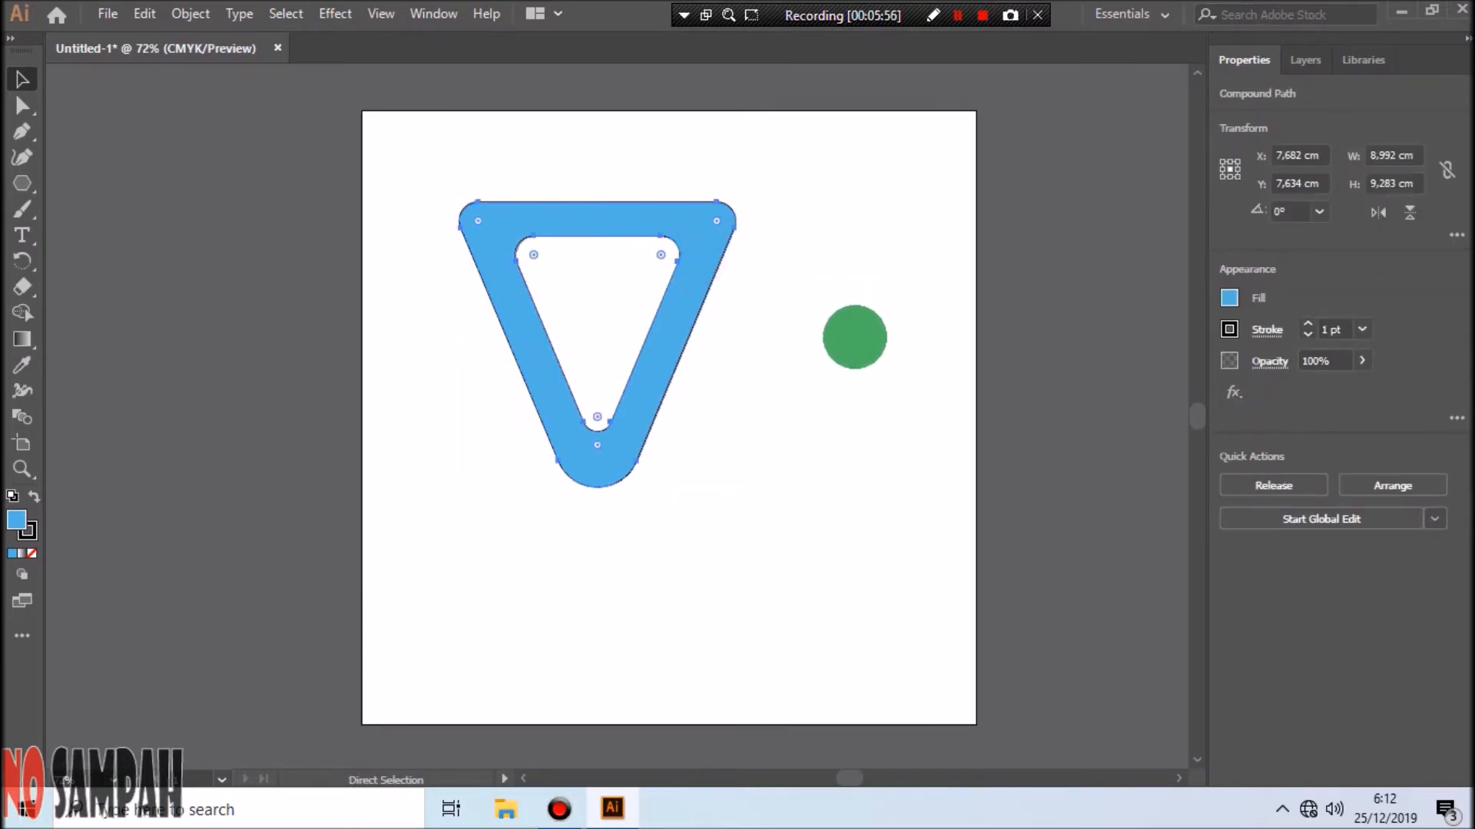
key("v")
left_click(854, 338)
key("ctrl+v")
left_click_drag(691, 330, 947, 407)
key("a")
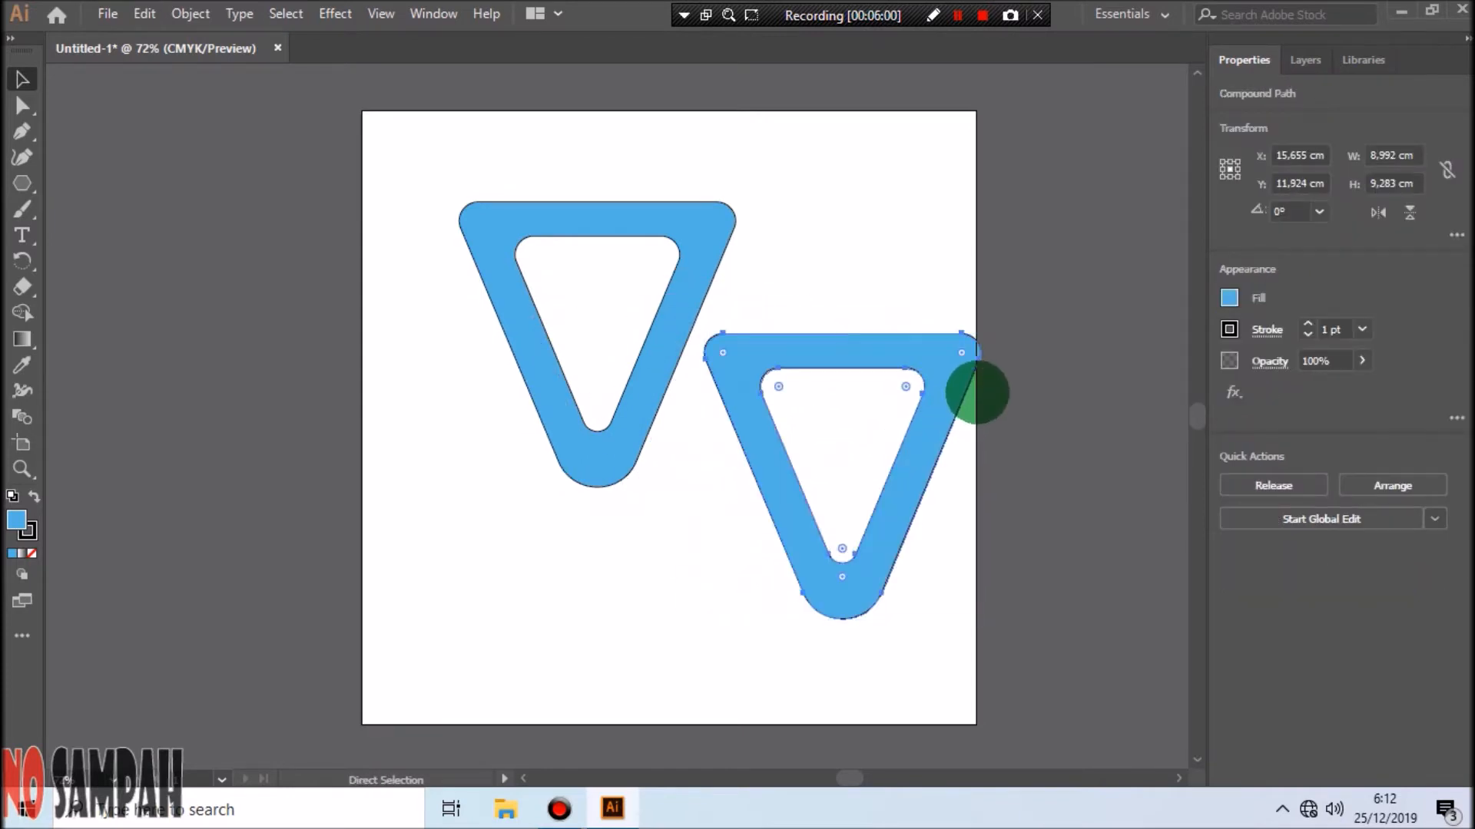
key("v")
key("ctrl+v")
left_click_drag(718, 305, 353, 351)
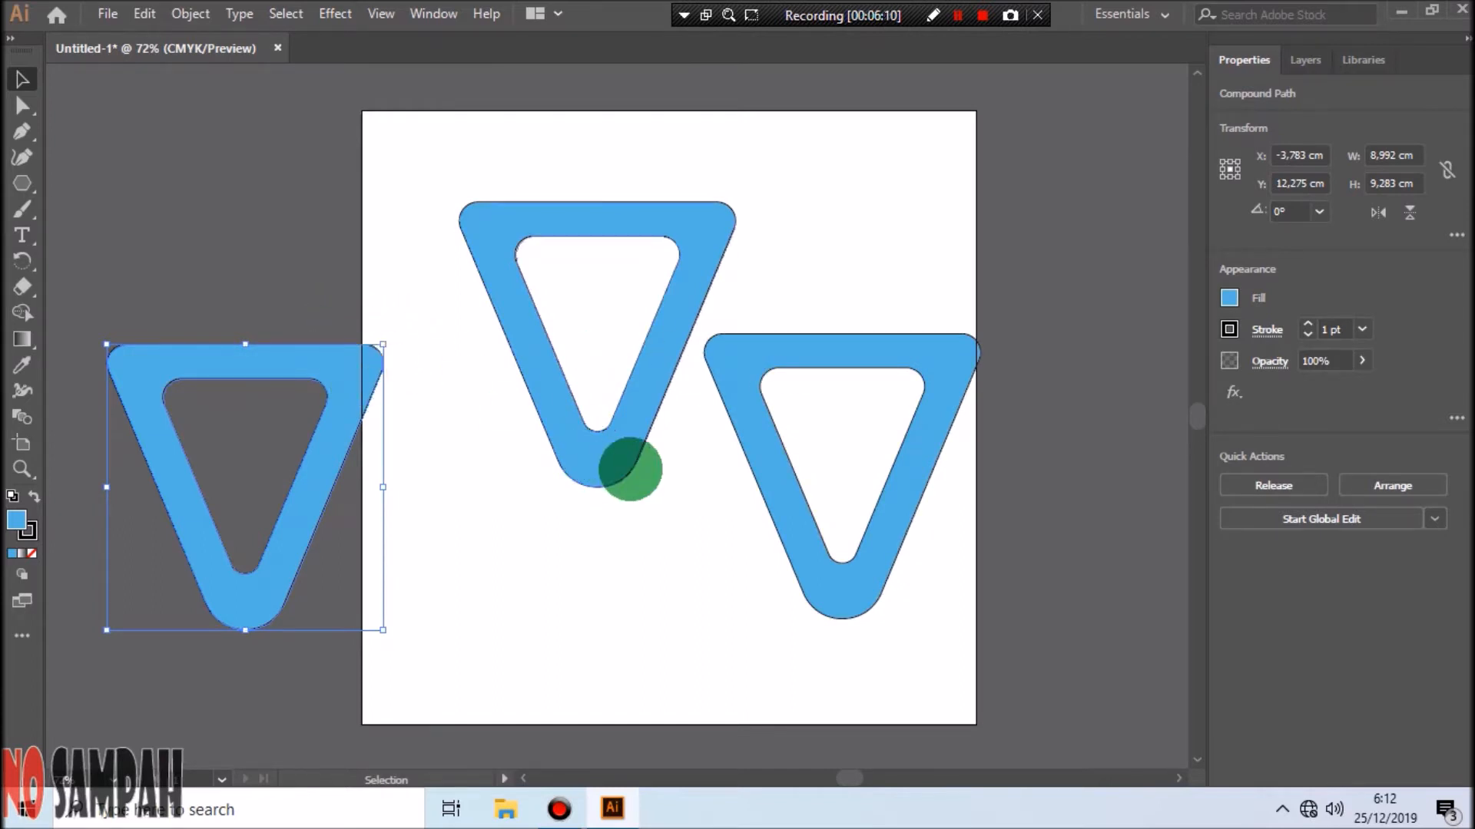
Move the right-hand frame copy up and left to overlap the original's right side, at about X 12.5 cm.
left_click(838, 349)
left_click_drag(858, 350, 848, 300)
left_click(909, 533)
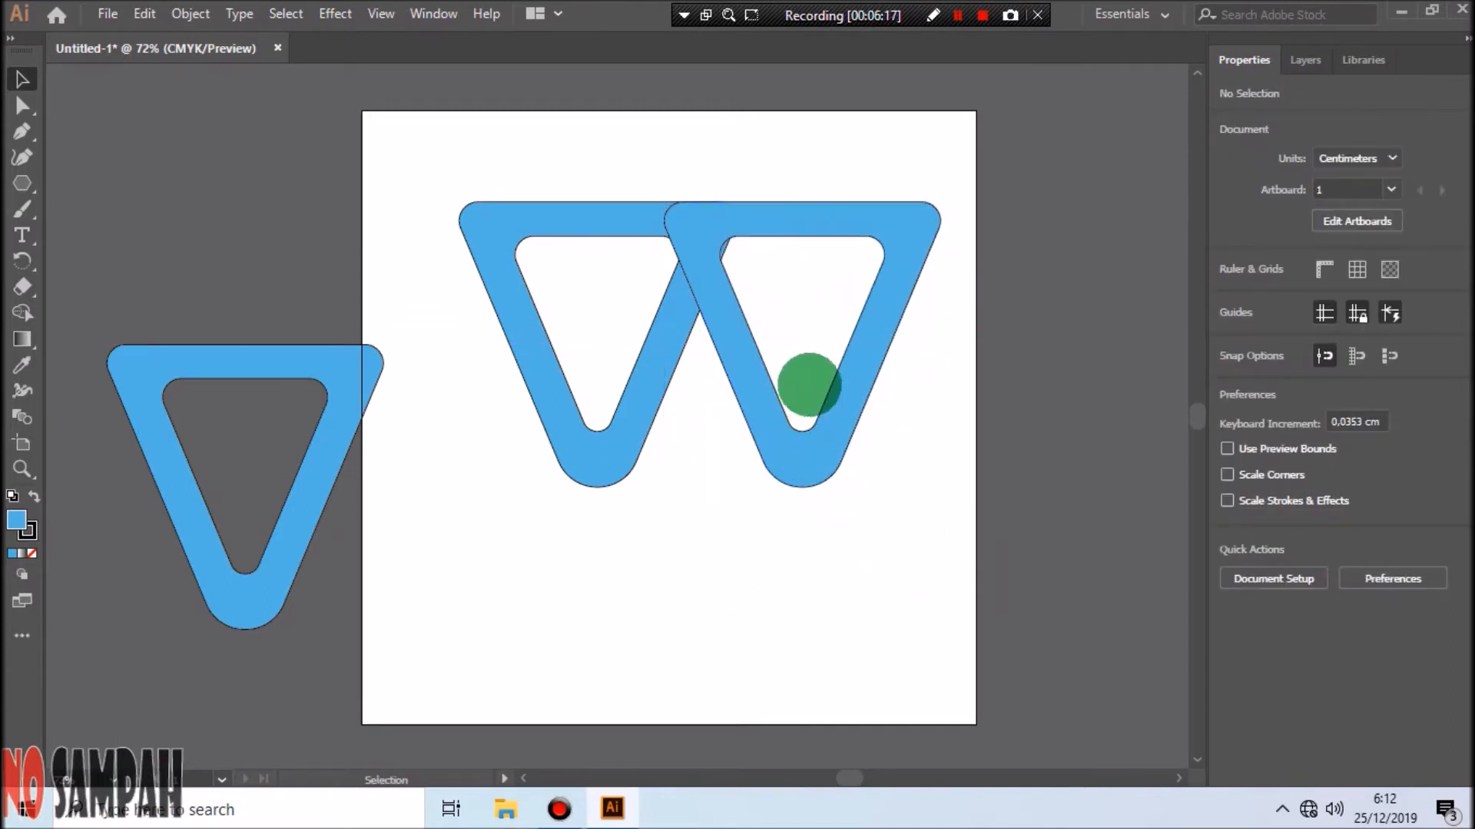
left_click_drag(797, 228, 663, 221)
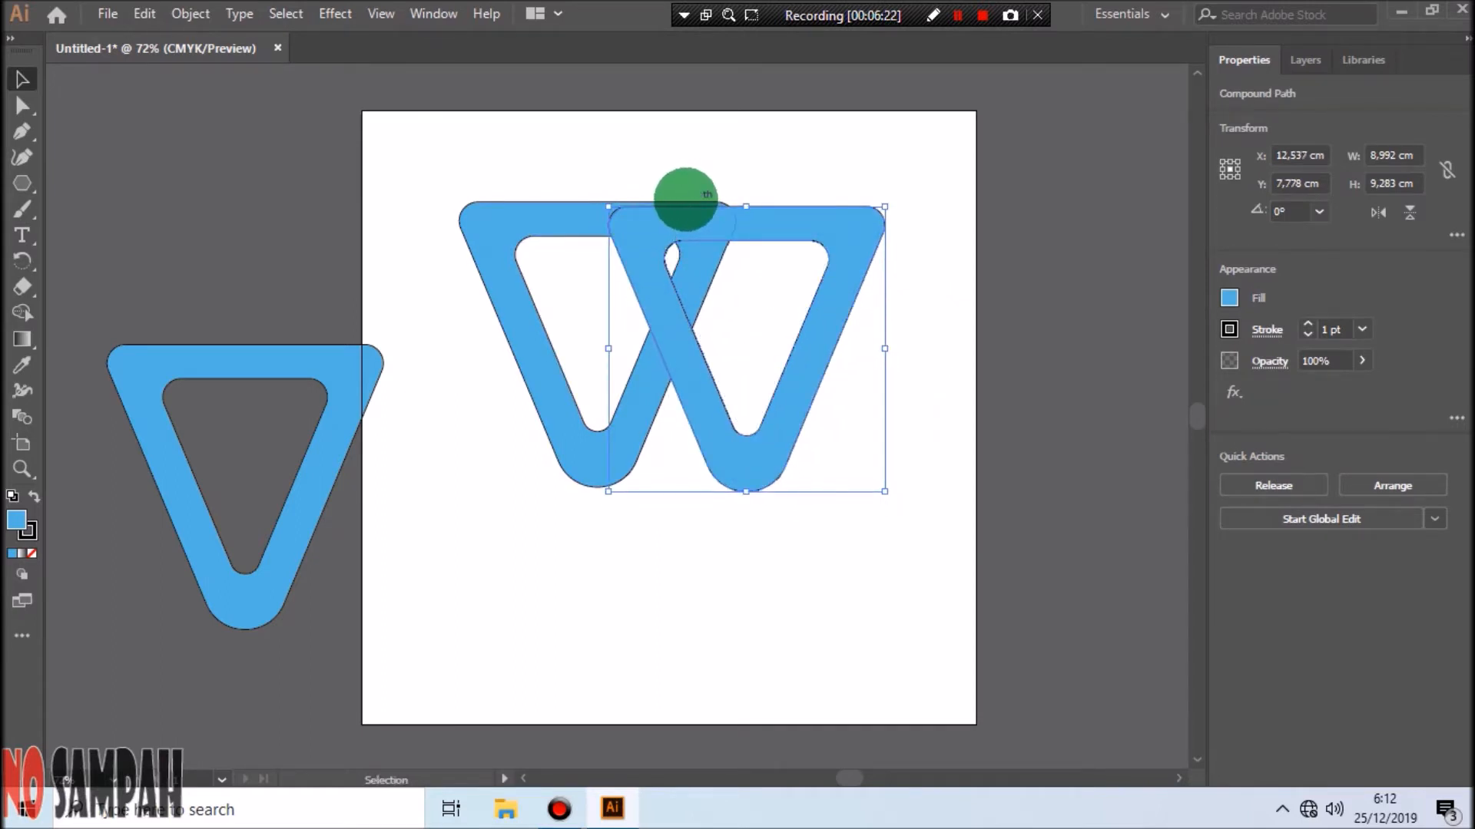
Align the top edges of the two overlapping frames on the artboard.
left_click_drag(615, 157, 807, 428)
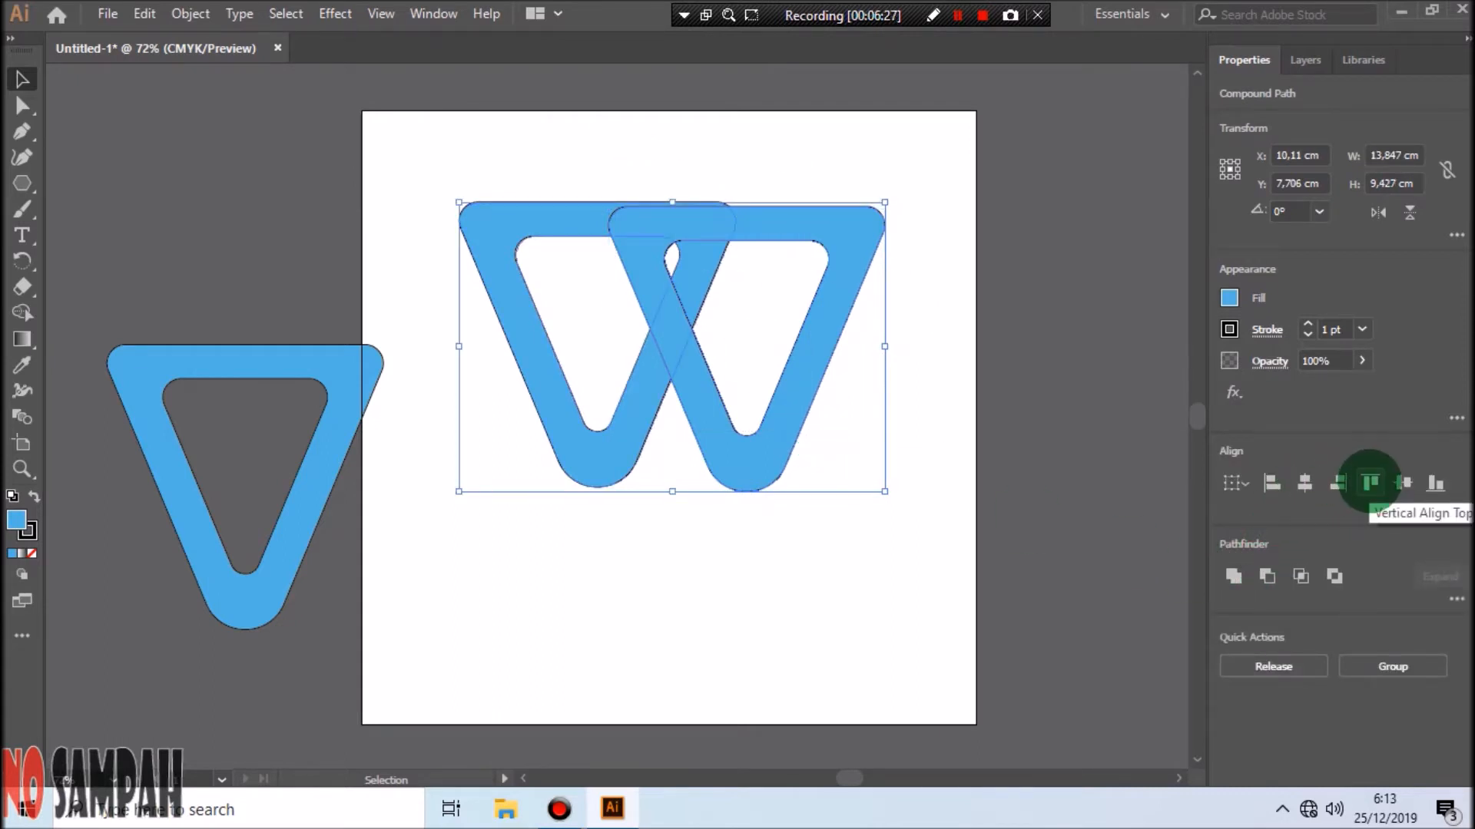
left_click(1369, 481)
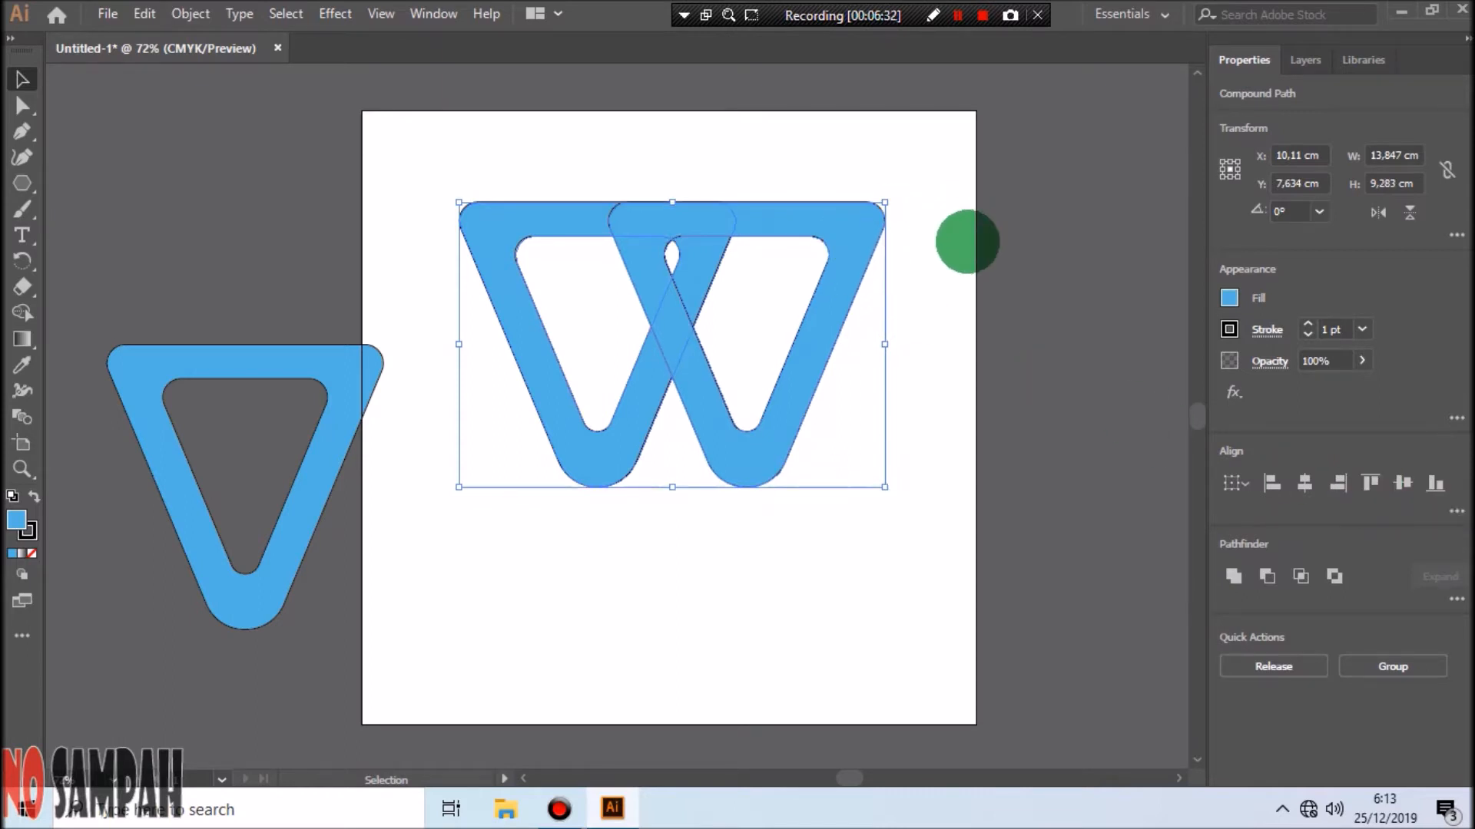
left_click(967, 242)
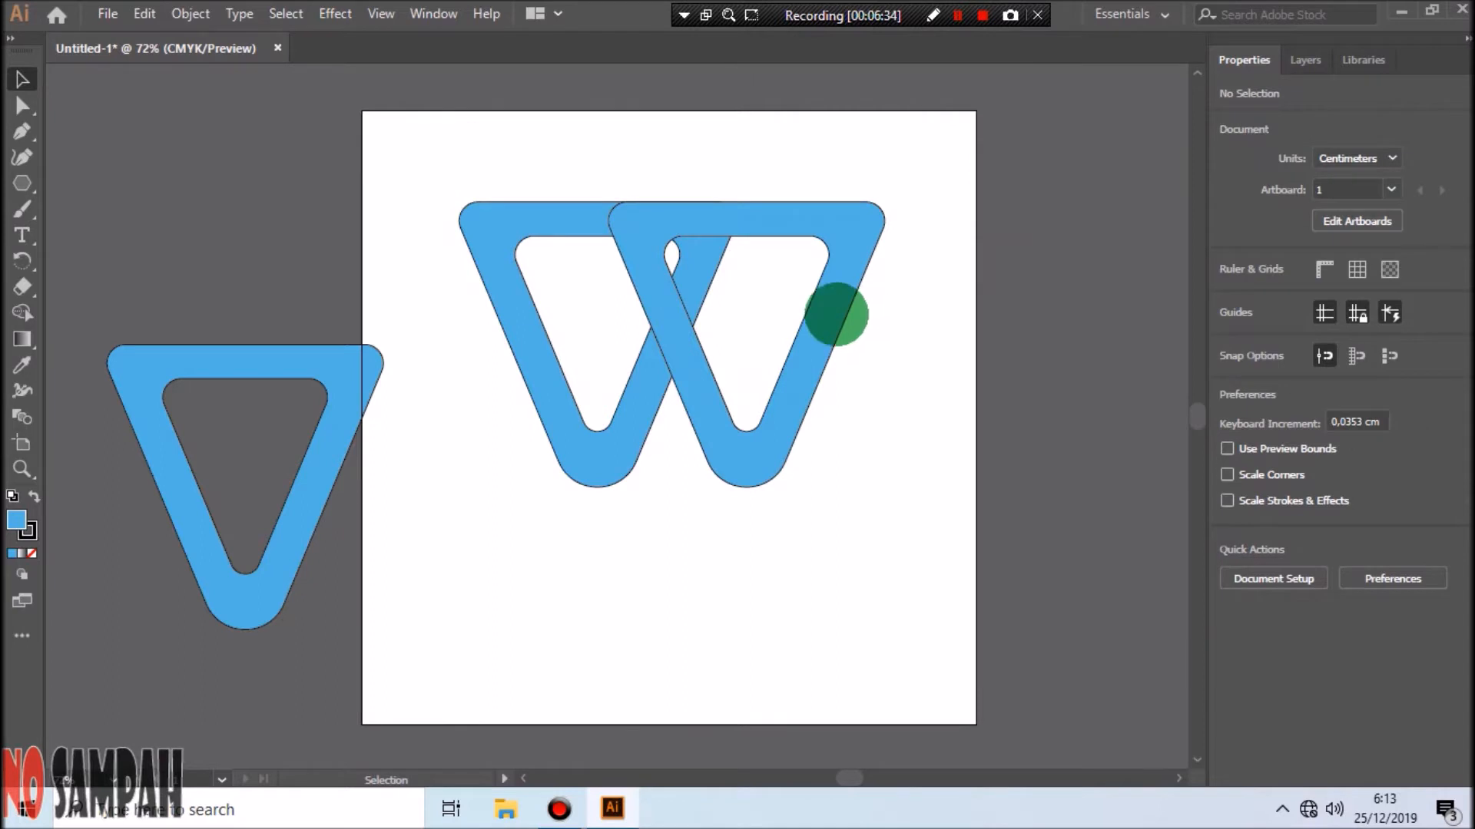
Nudge the right-hand overlapping frame slightly left to an X position of about 12.4 cm.
left_click(851, 310)
key("Left")
key("Left")
key("Left")
key("Left")
key("Right")
key("Right")
key("Right")
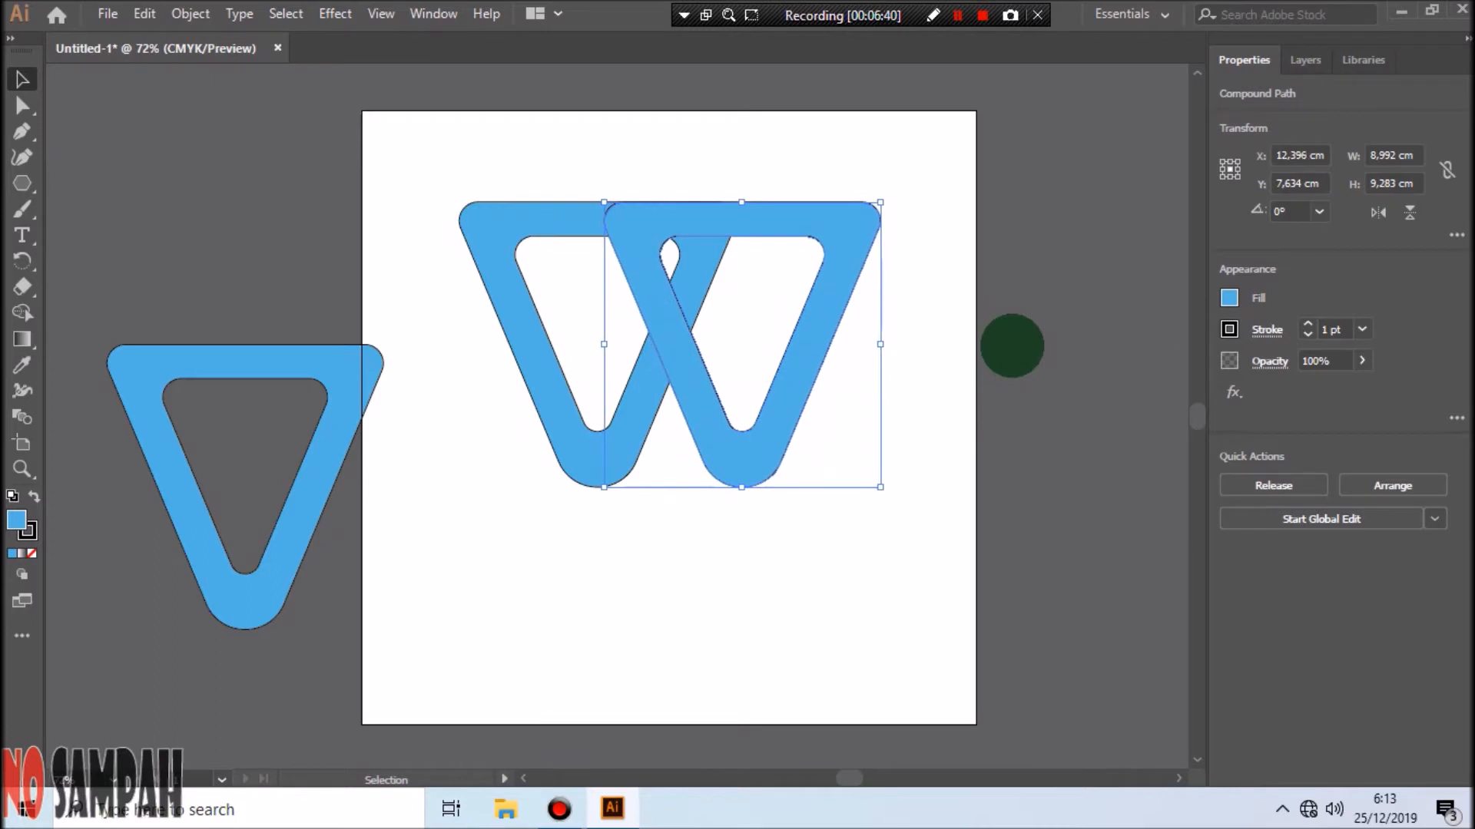
Unite the two overlapping triangular frames on the artboard into a single W-shaped outline.
left_click(931, 299)
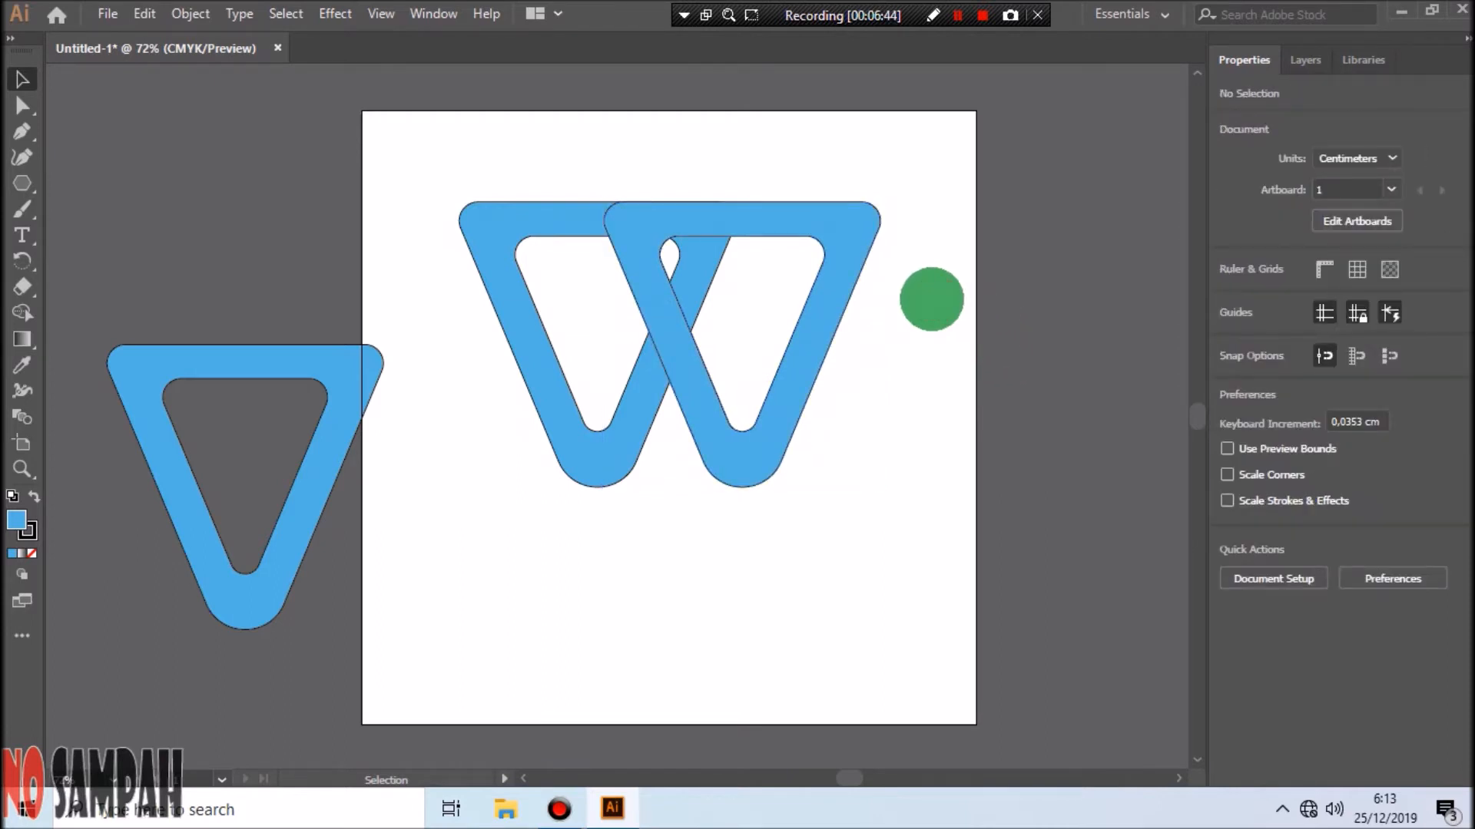
left_click_drag(545, 153, 789, 356)
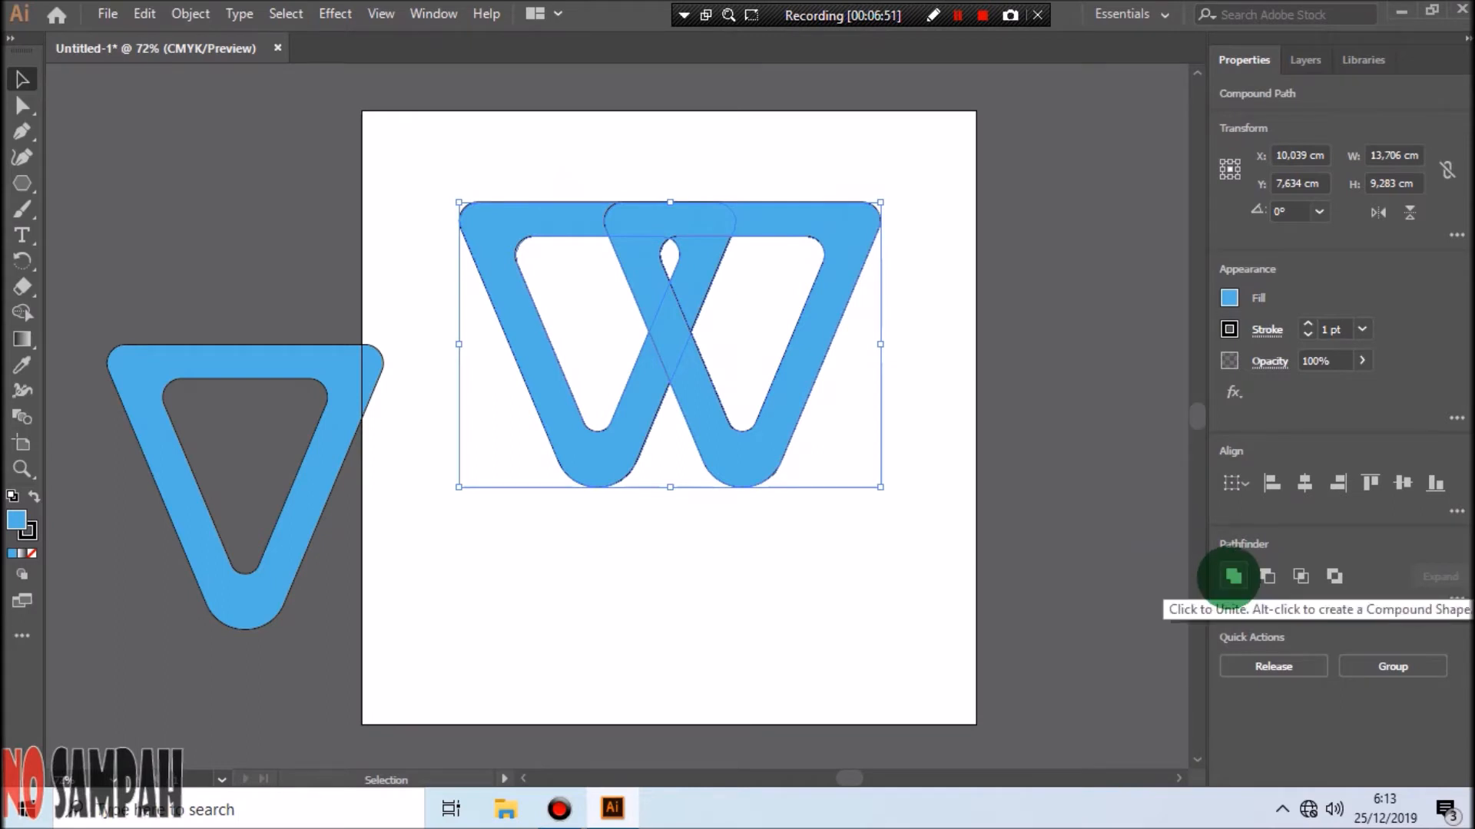
left_click(1232, 576)
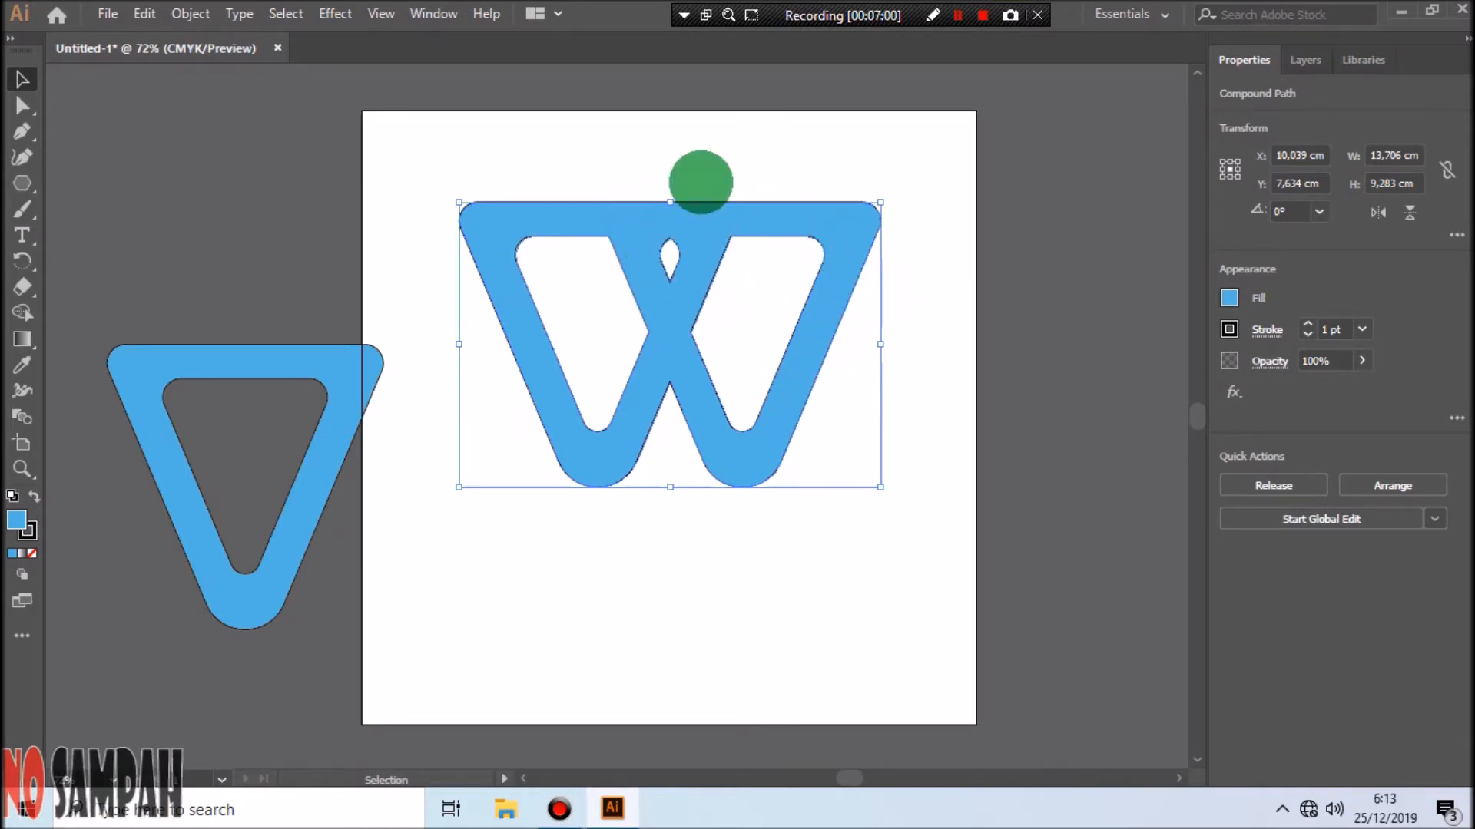
Move the united W shape down and right on the artboard to about X 12.4 cm, Y 12.3 cm.
left_click(738, 221)
left_click_drag(758, 260, 831, 403)
left_click(668, 218)
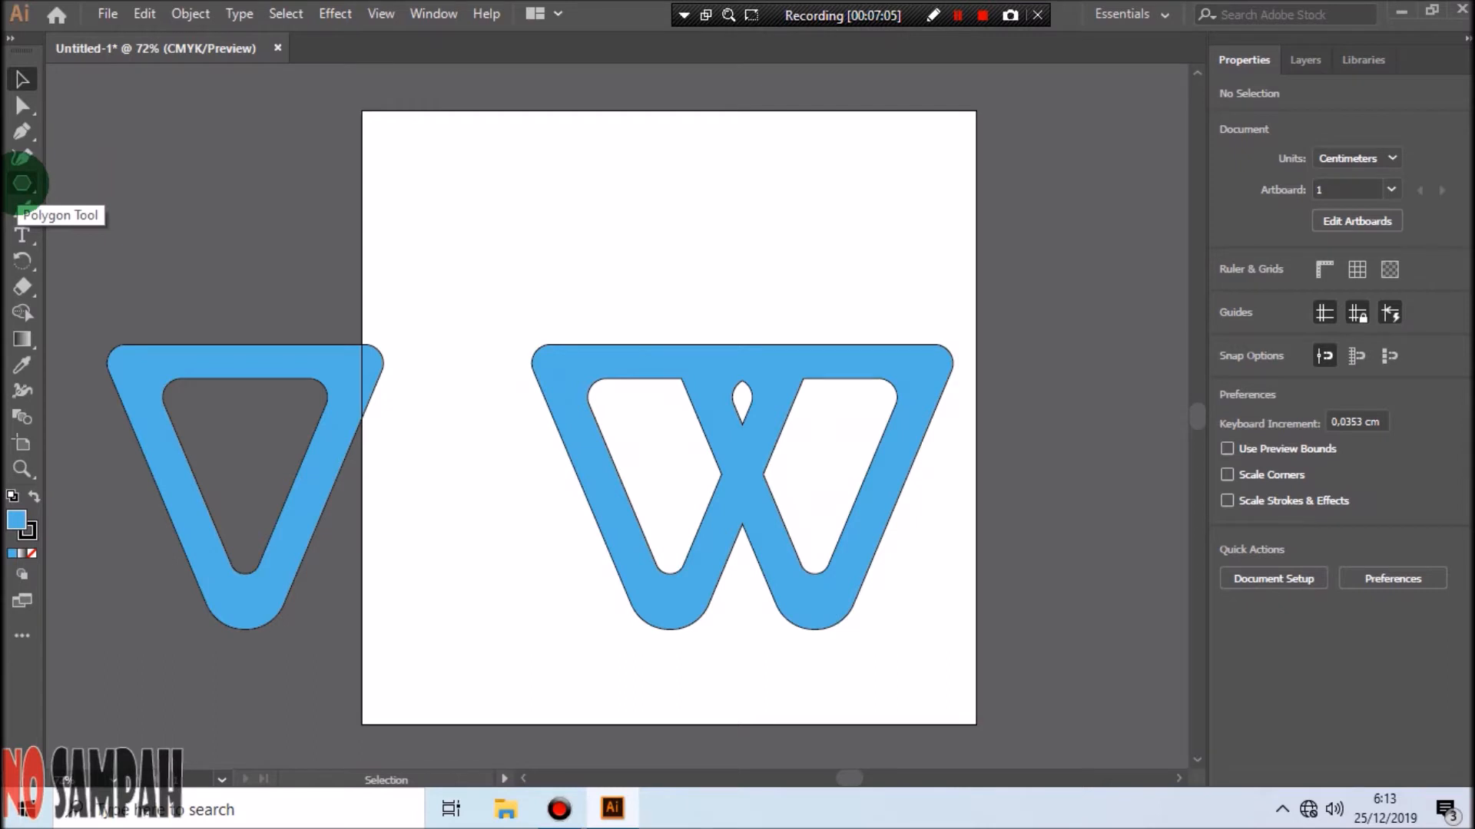
Create a three-sided polygon with a 1.7639 cm radius in the empty area above the W shape.
left_click(22, 183)
left_click(659, 244)
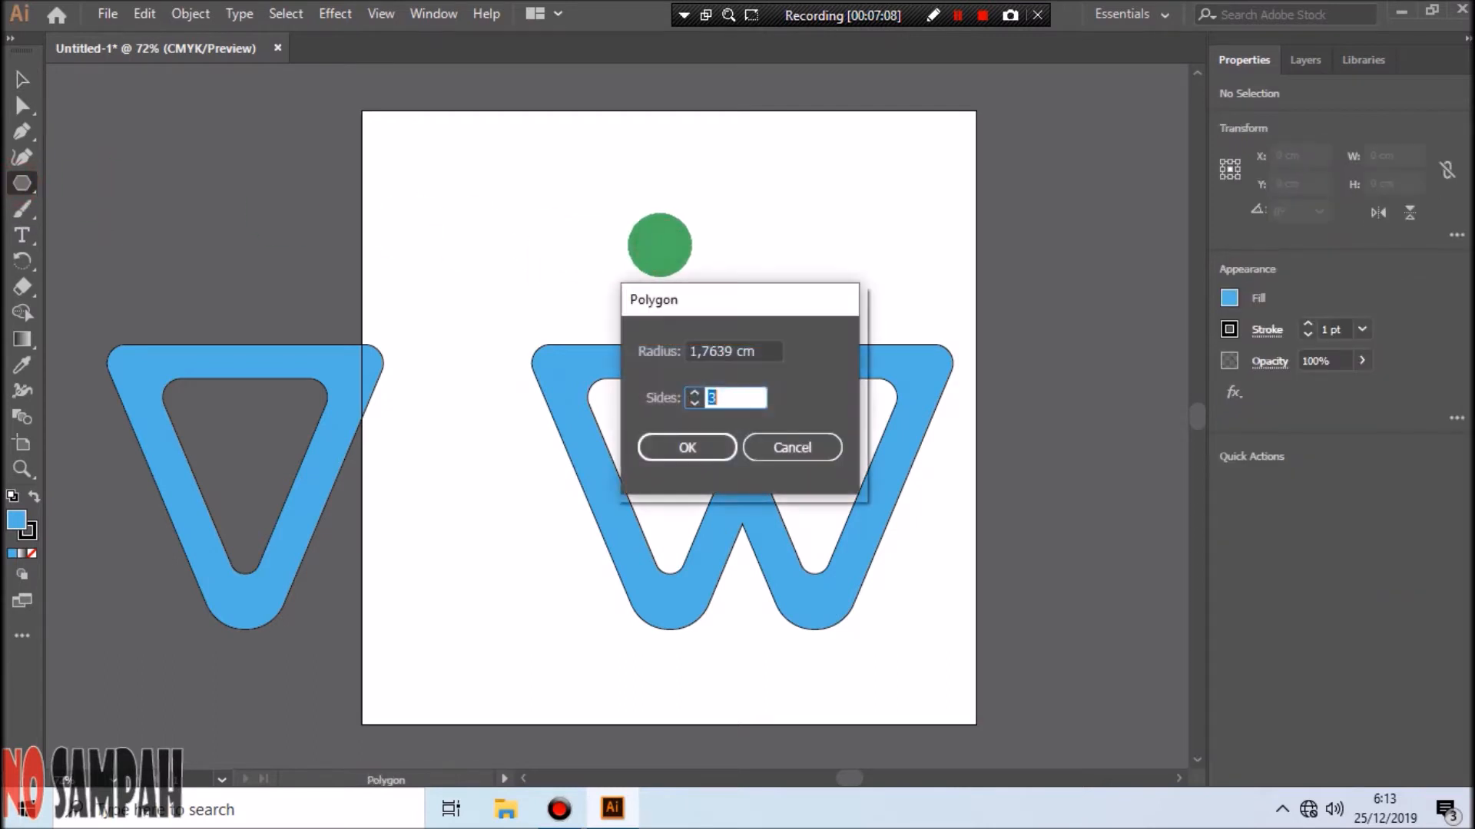
left_click(696, 449)
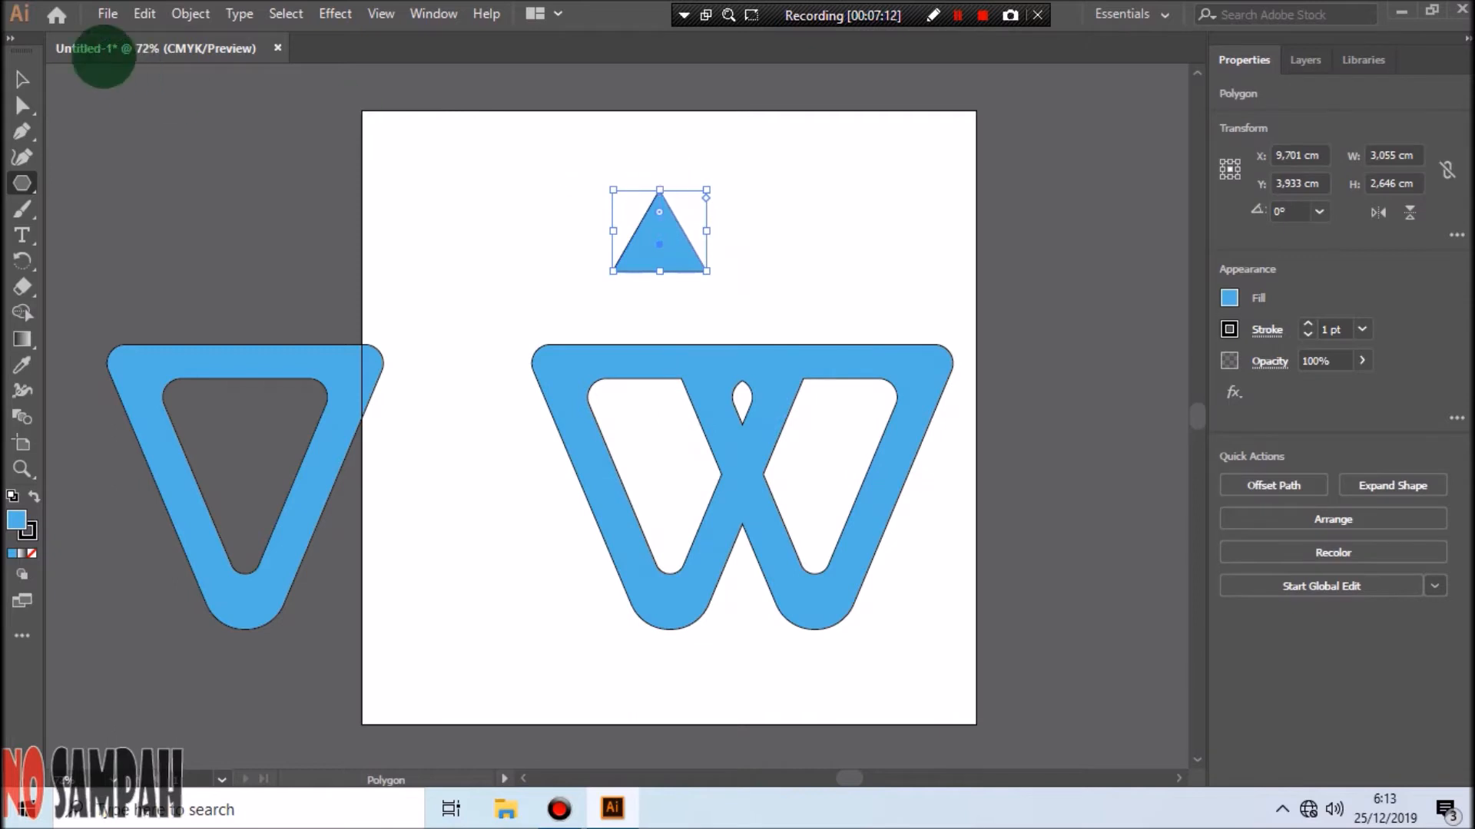
Reflect the small triangle across the horizontal axis so that it points down.
left_click(189, 14)
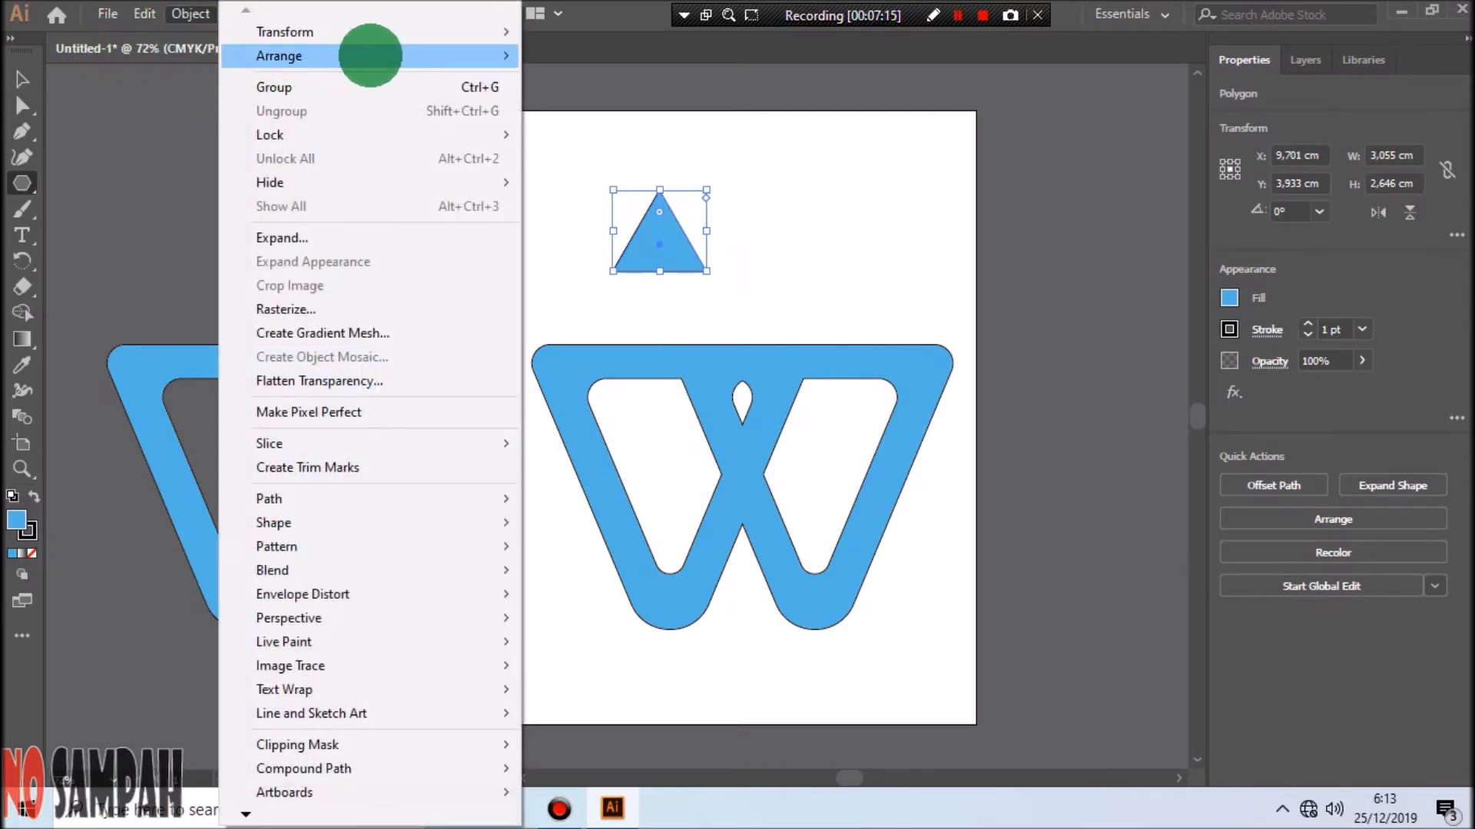
mouse_move(492, 31)
left_click(576, 110)
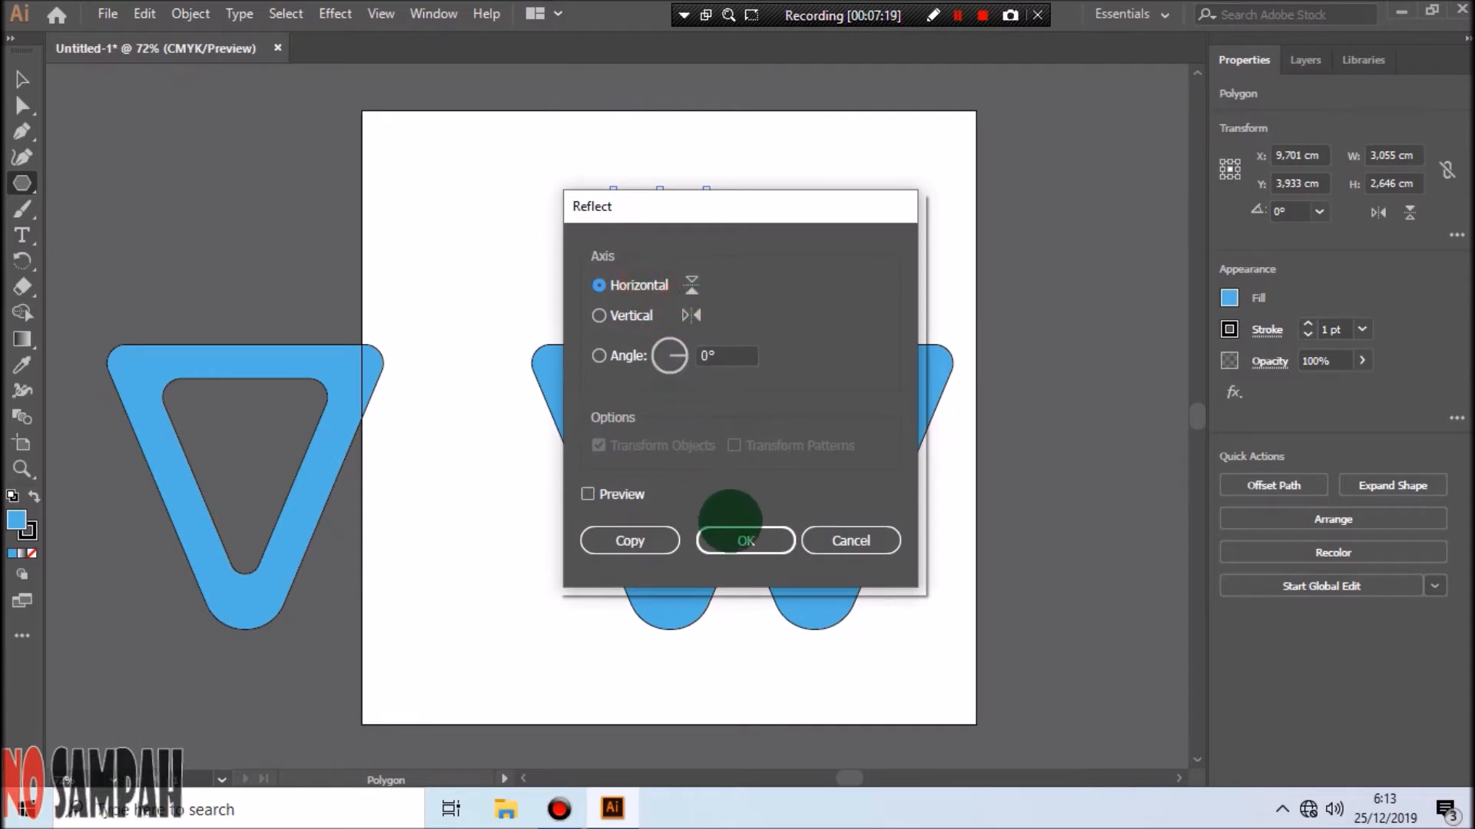
left_click(743, 540)
Remove the fill from the small triangle and the W shape, leaving only their outlines.
left_click(22, 79)
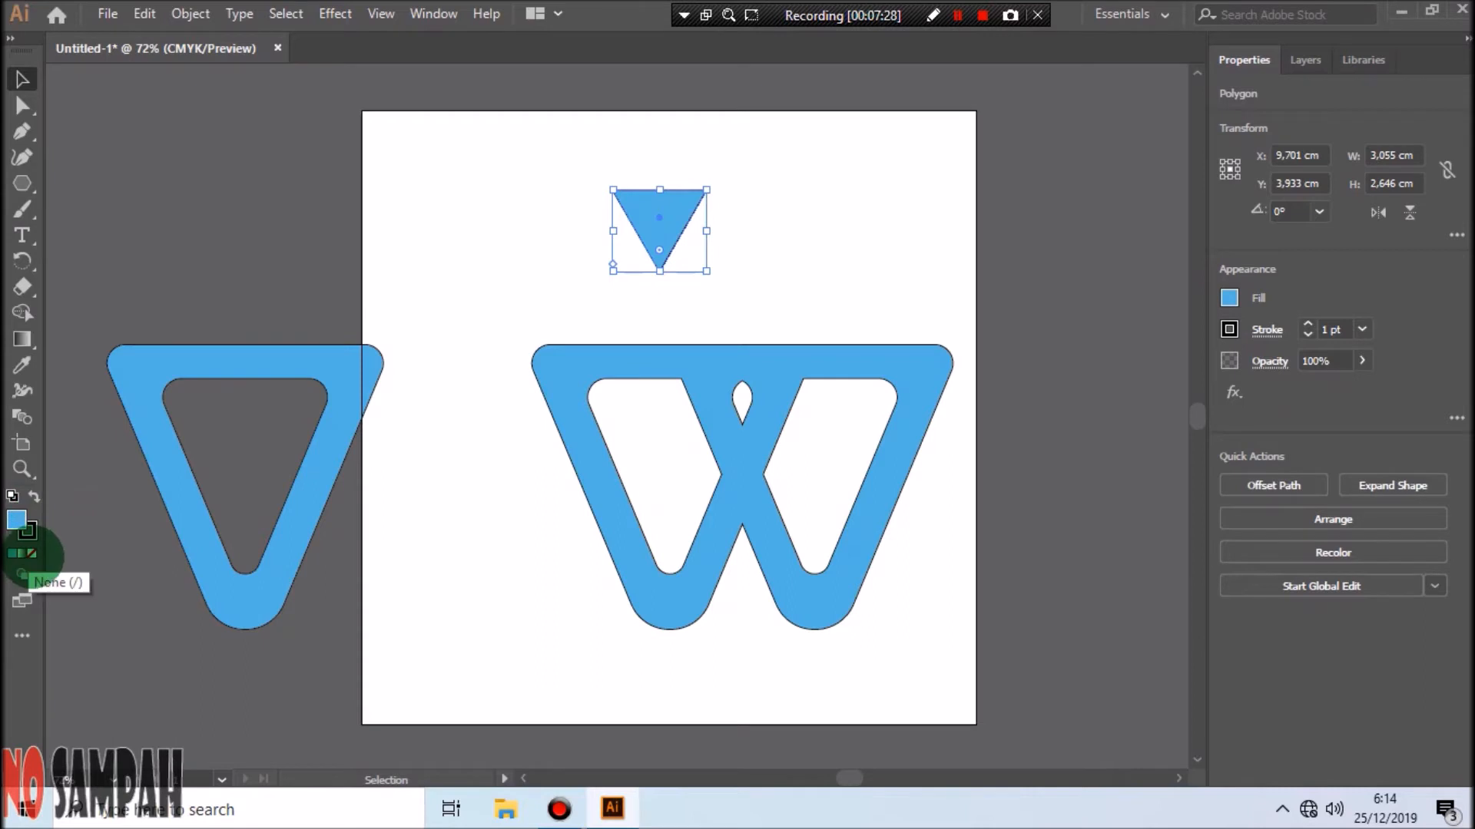
left_click(32, 554)
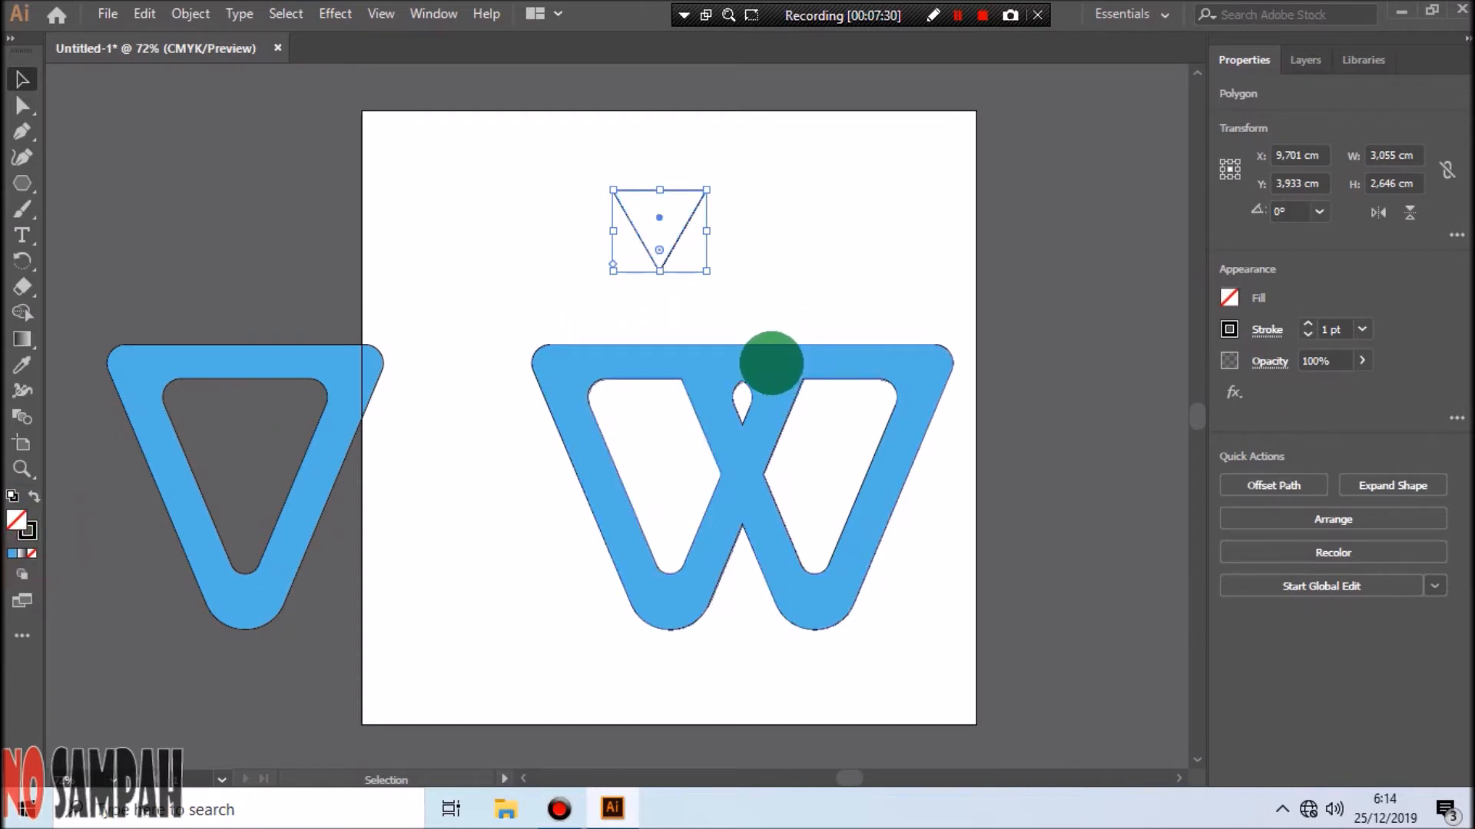
left_click(771, 363)
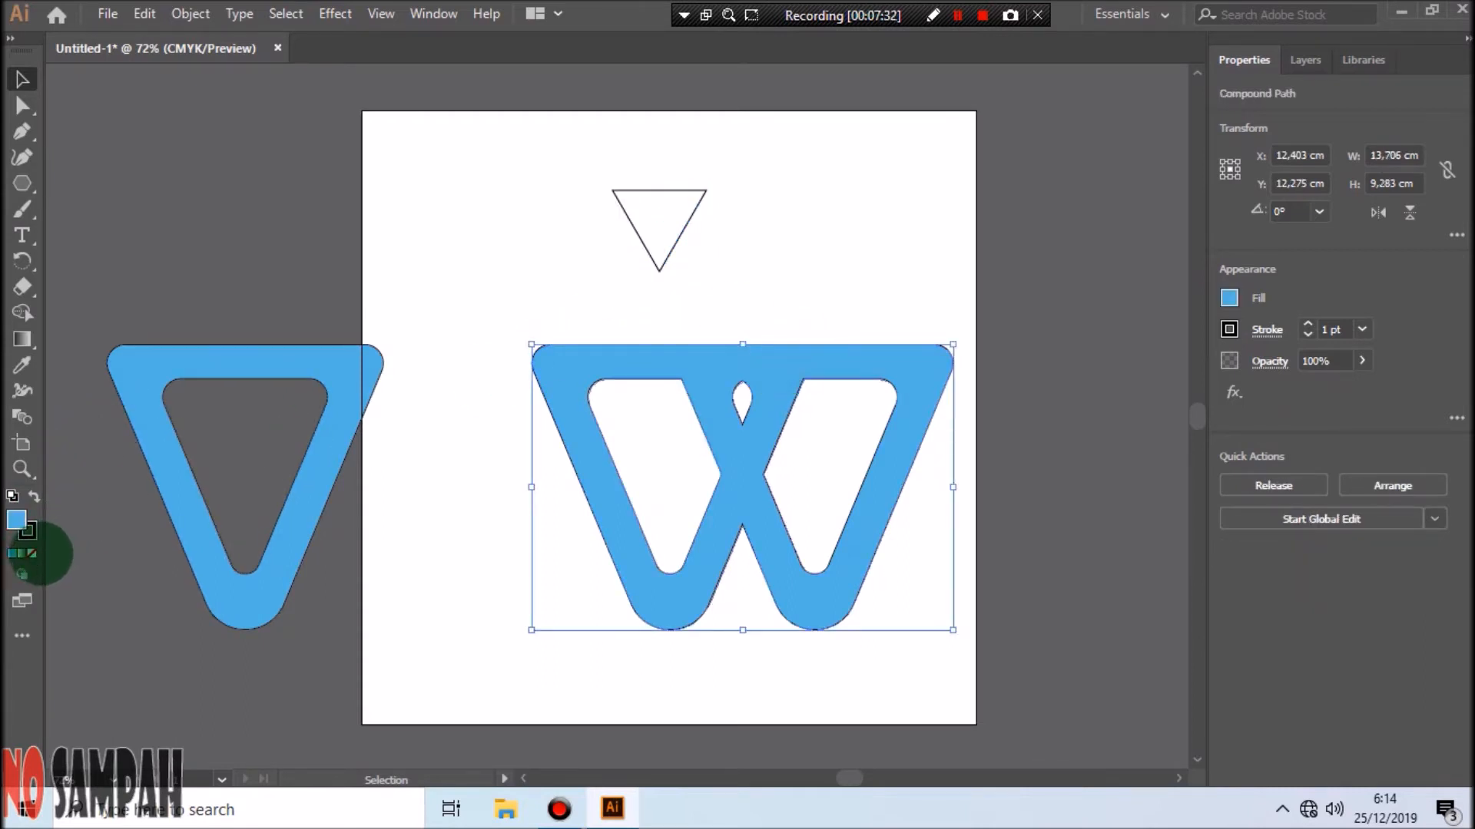
left_click(31, 554)
left_click(814, 258)
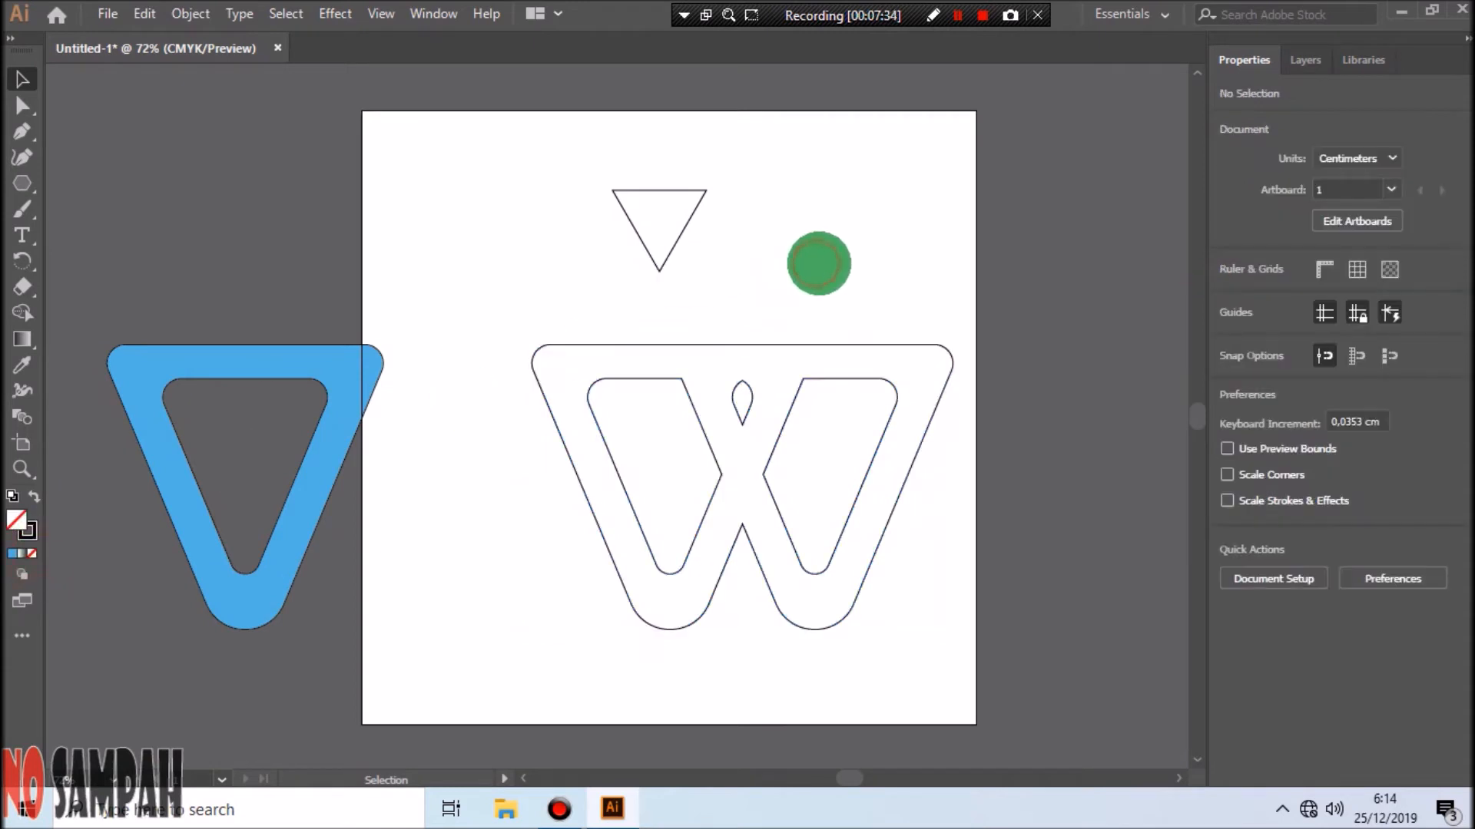
Move the small triangle over the teardrop hole at the W's top centre, at about X 12.4 cm, Y 8.8 cm.
left_click(668, 216)
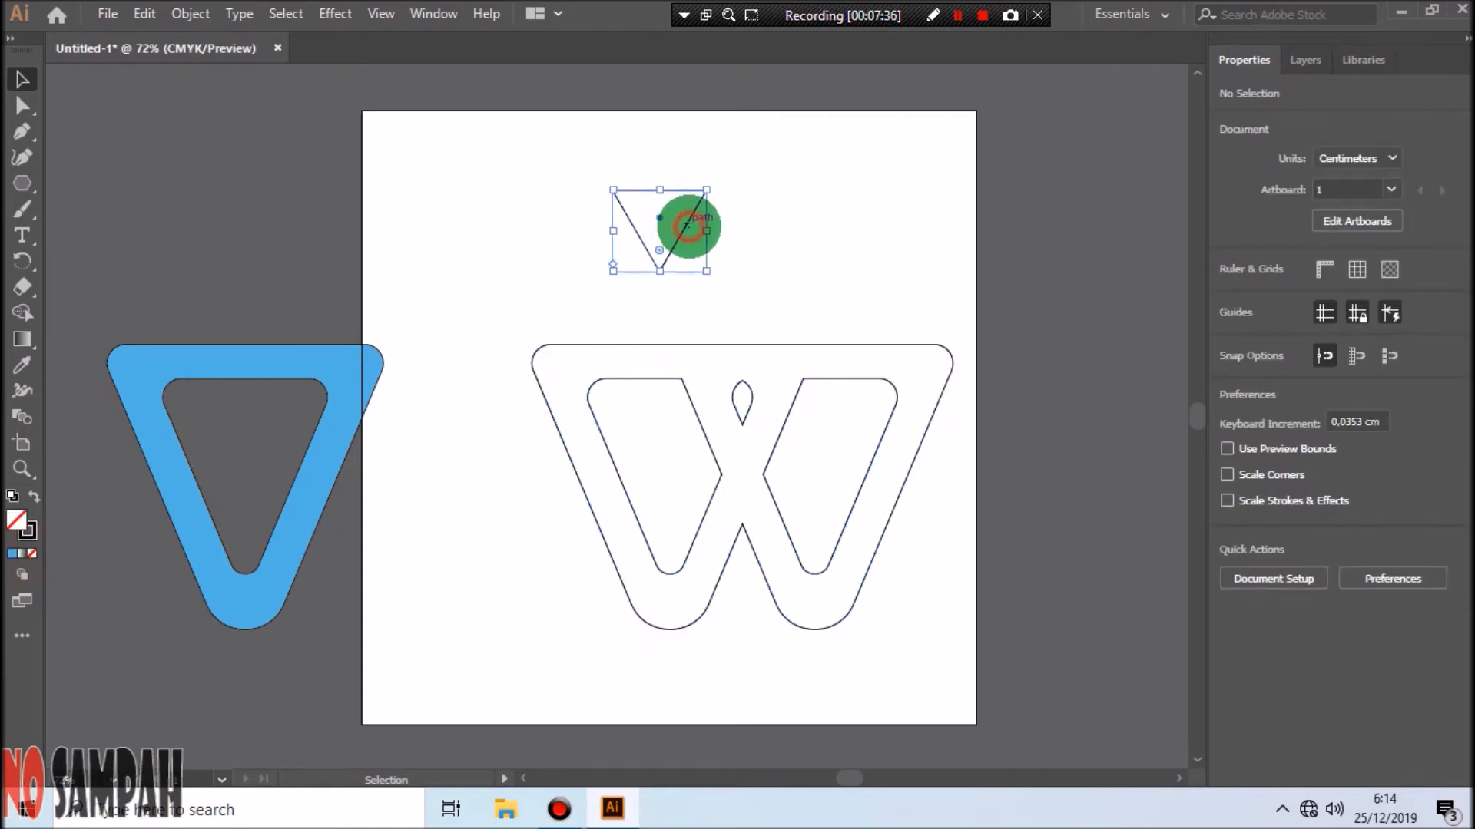
left_click(685, 225)
left_click_drag(679, 235, 755, 386)
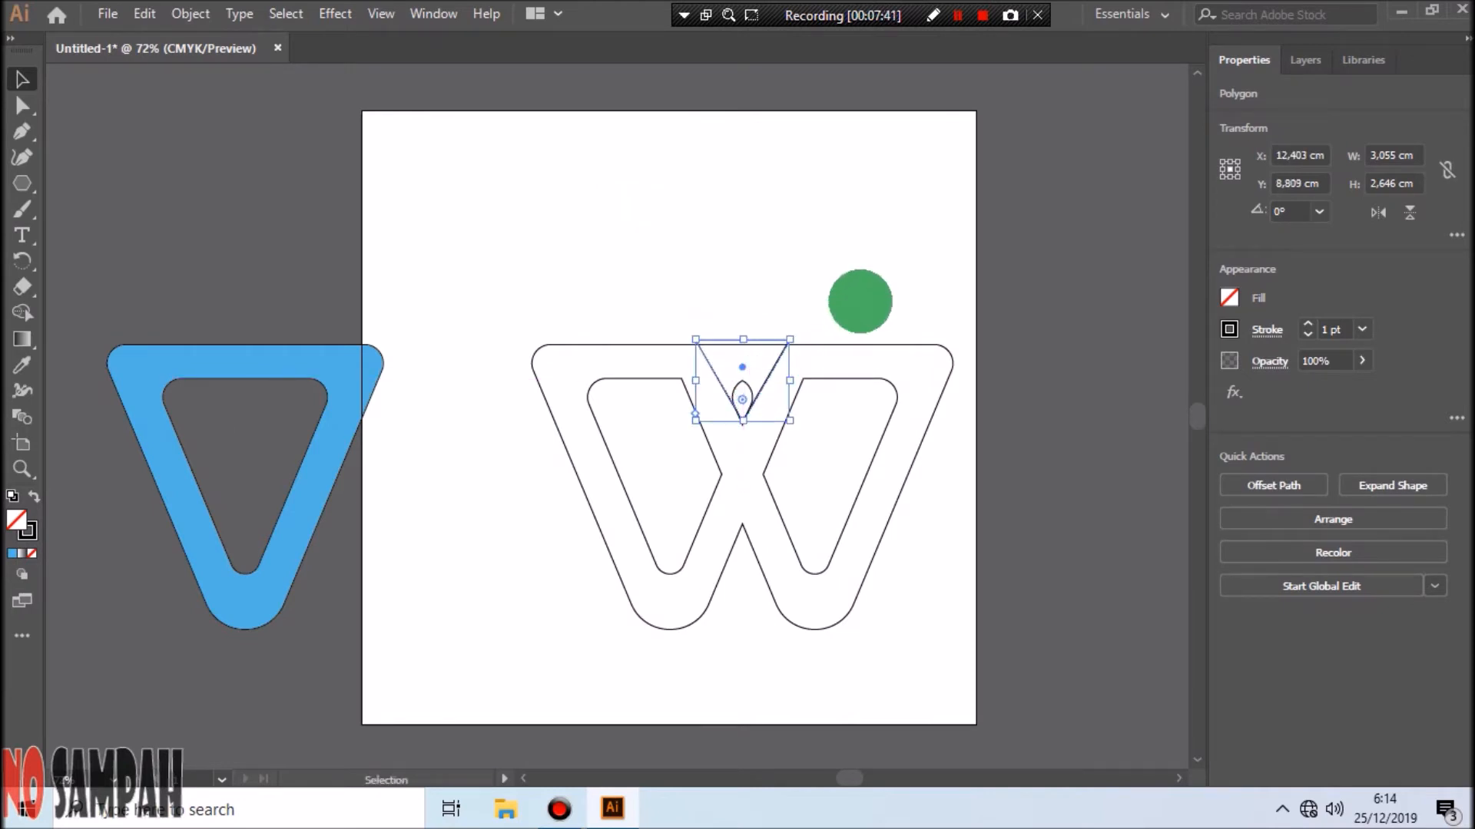
left_click(842, 298)
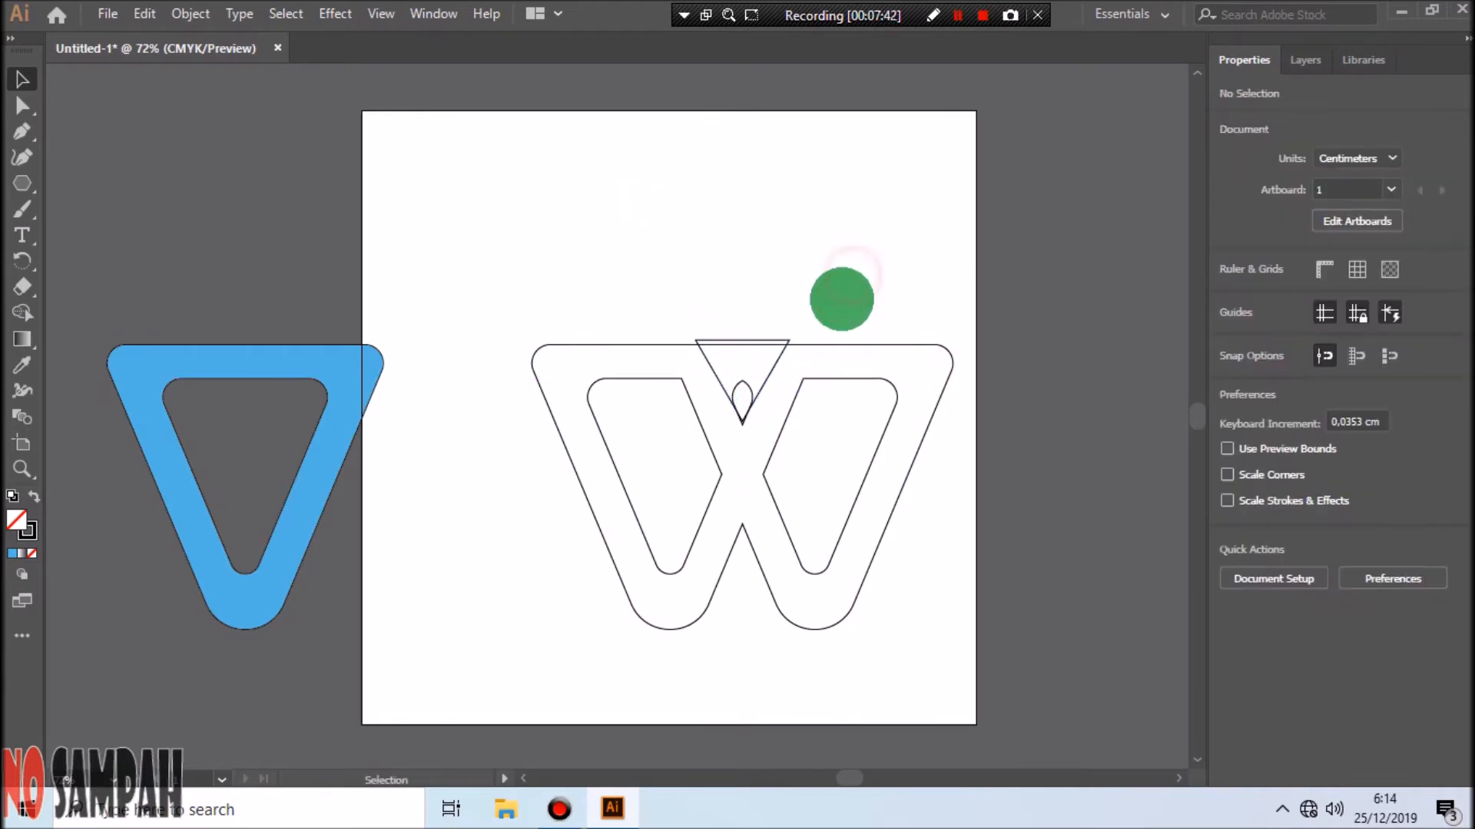
Stretch the small triangle upward past the W's top edge, making it about 3.4 cm tall.
left_click(769, 374)
left_click_drag(747, 339, 742, 309)
left_click(827, 256)
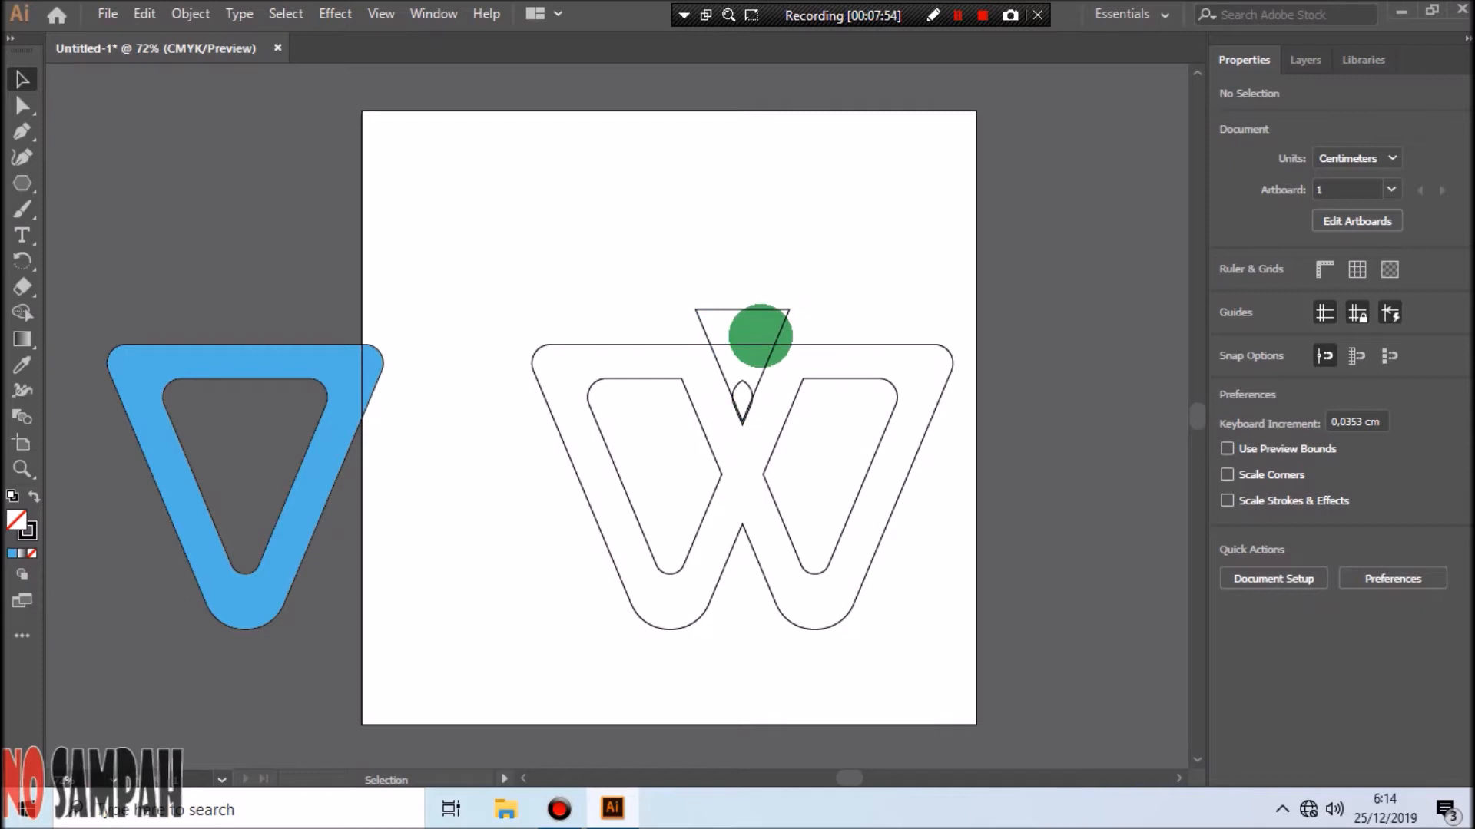
left_click(745, 309)
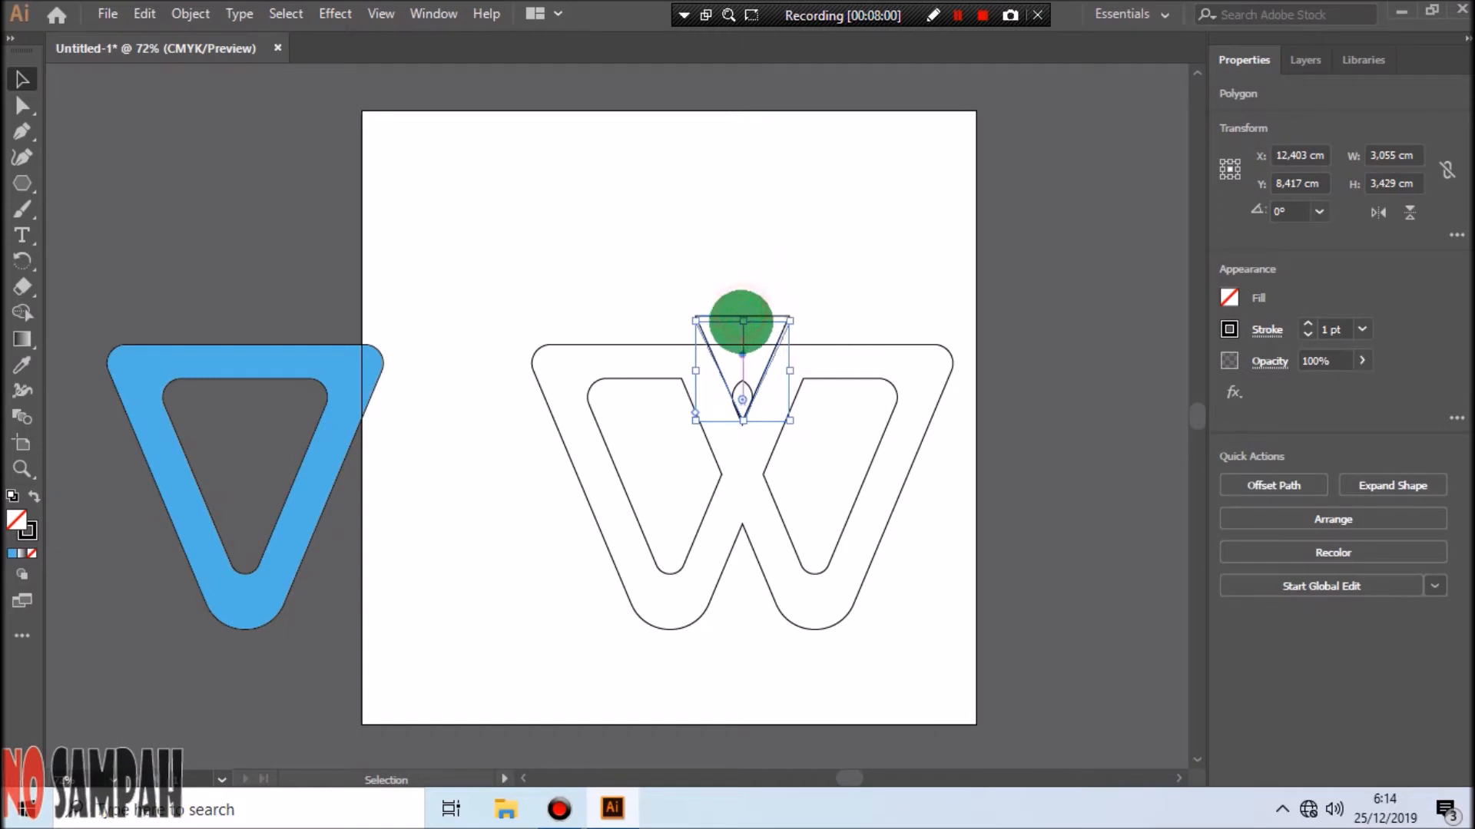
left_click(836, 299)
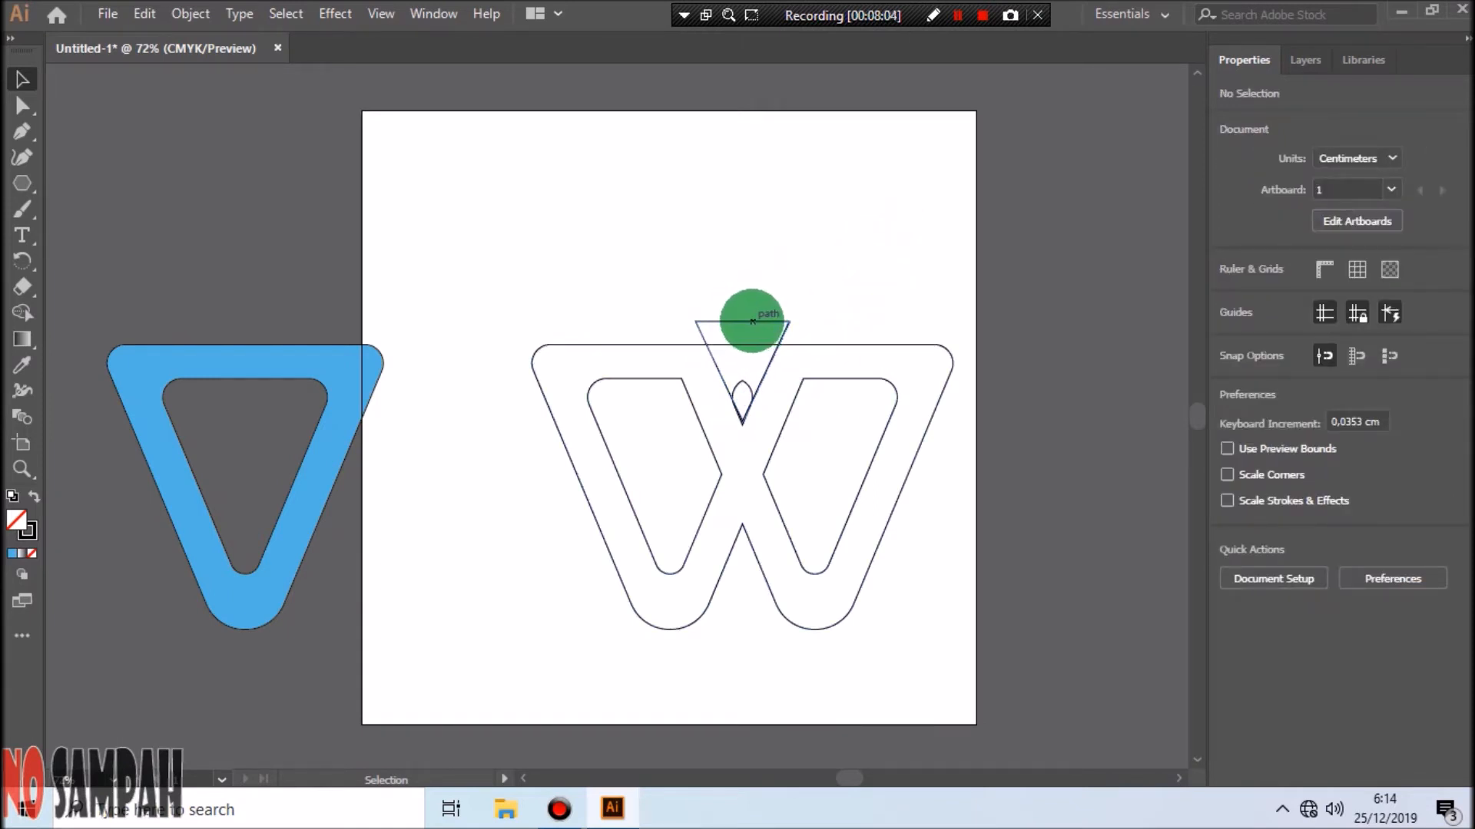
Extend the small triangle to about 3.5 cm tall and shift it slightly down so its tip meets the teardrop's lower point.
left_click(747, 321)
left_click_drag(742, 321, 741, 312)
left_click(809, 260)
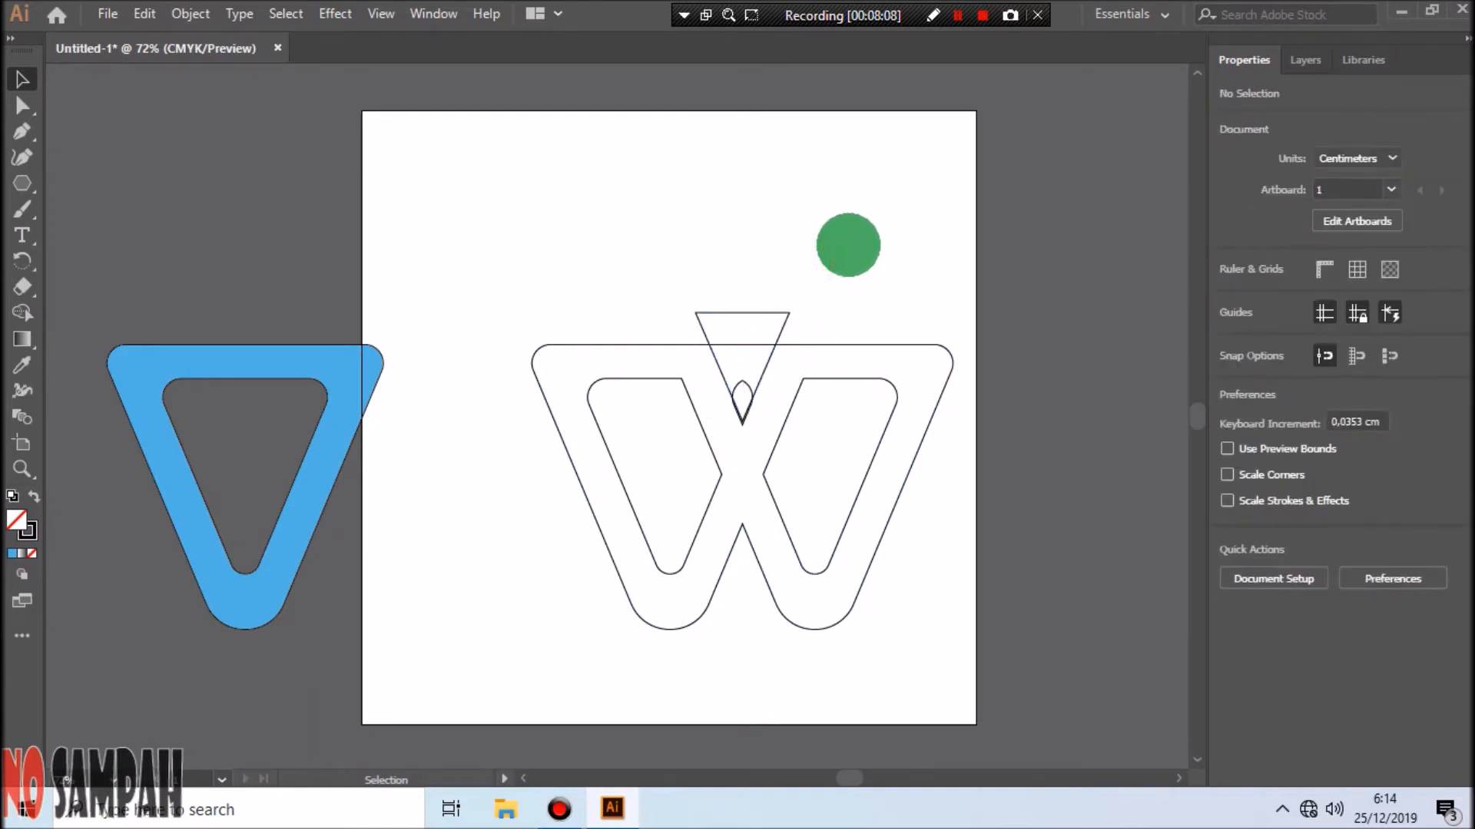
mouse_move(770, 313)
left_mouse_down()
mouse_move(781, 280)
mouse_move(753, 318)
mouse_move(767, 320)
left_mouse_up()
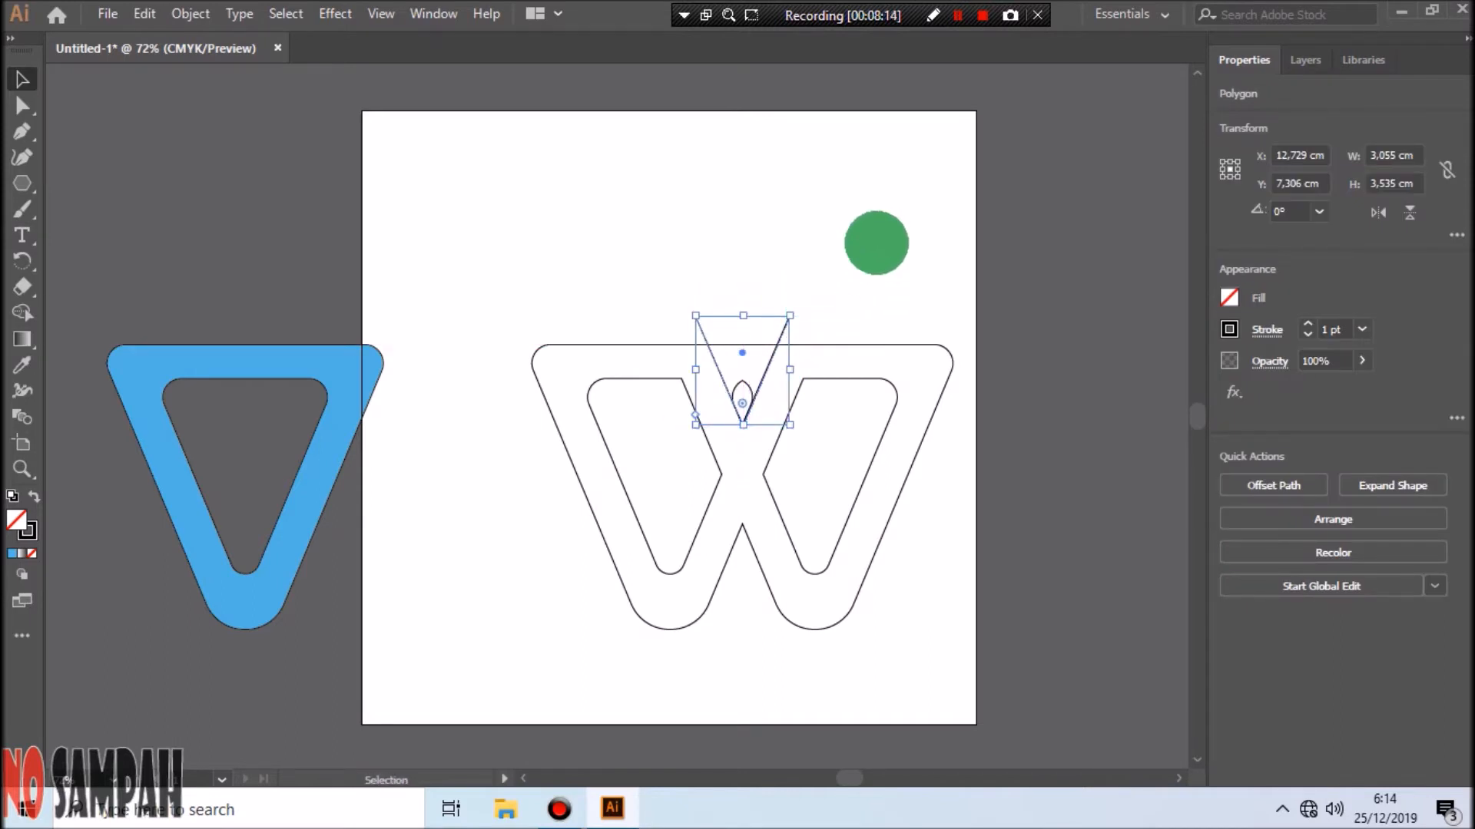
left_click(876, 239)
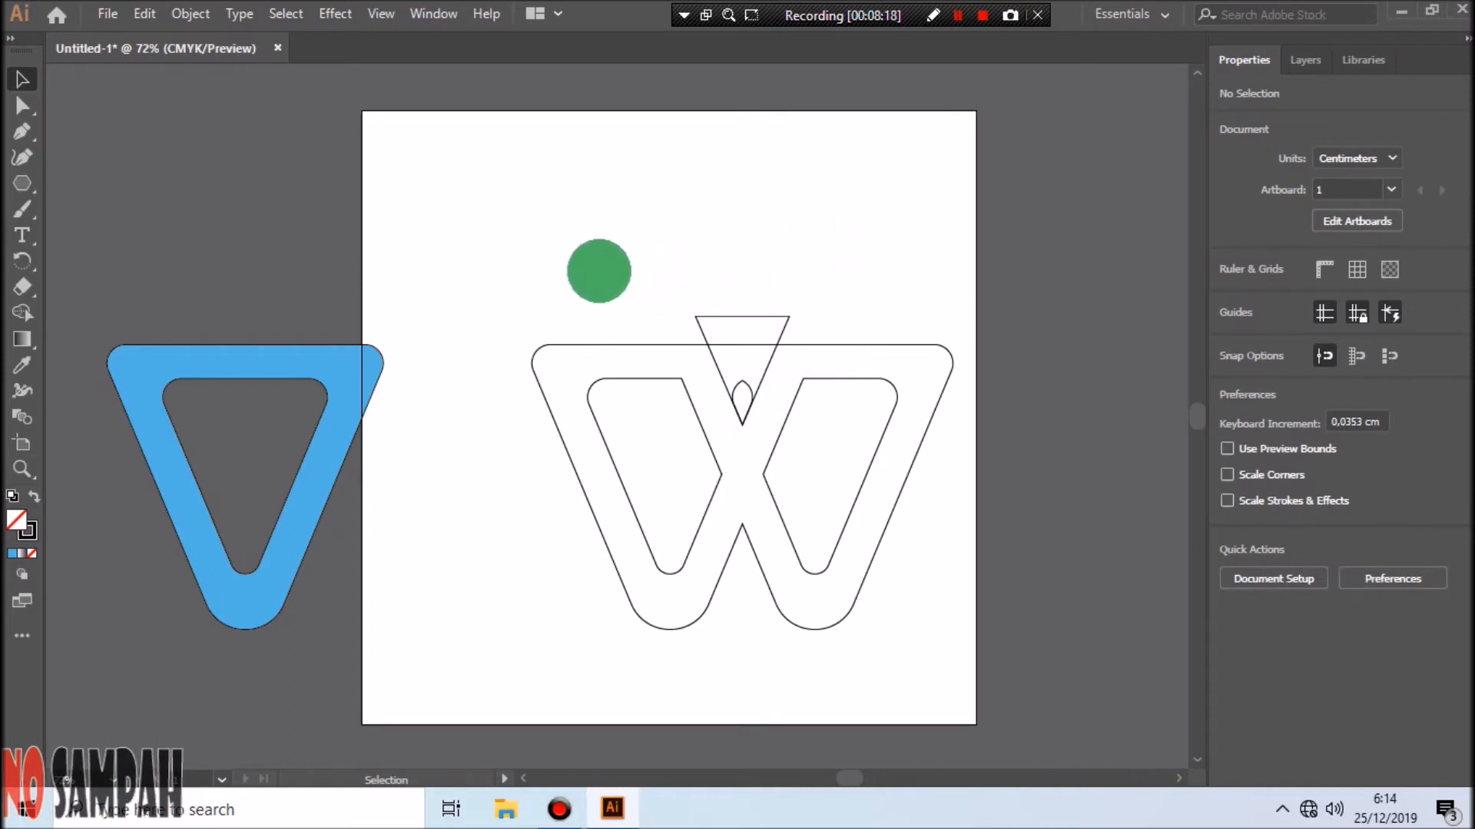
Subtract the small triangle from the W shape with Minus Front to cut a V notch at its top centre.
left_click_drag(602, 275, 854, 504)
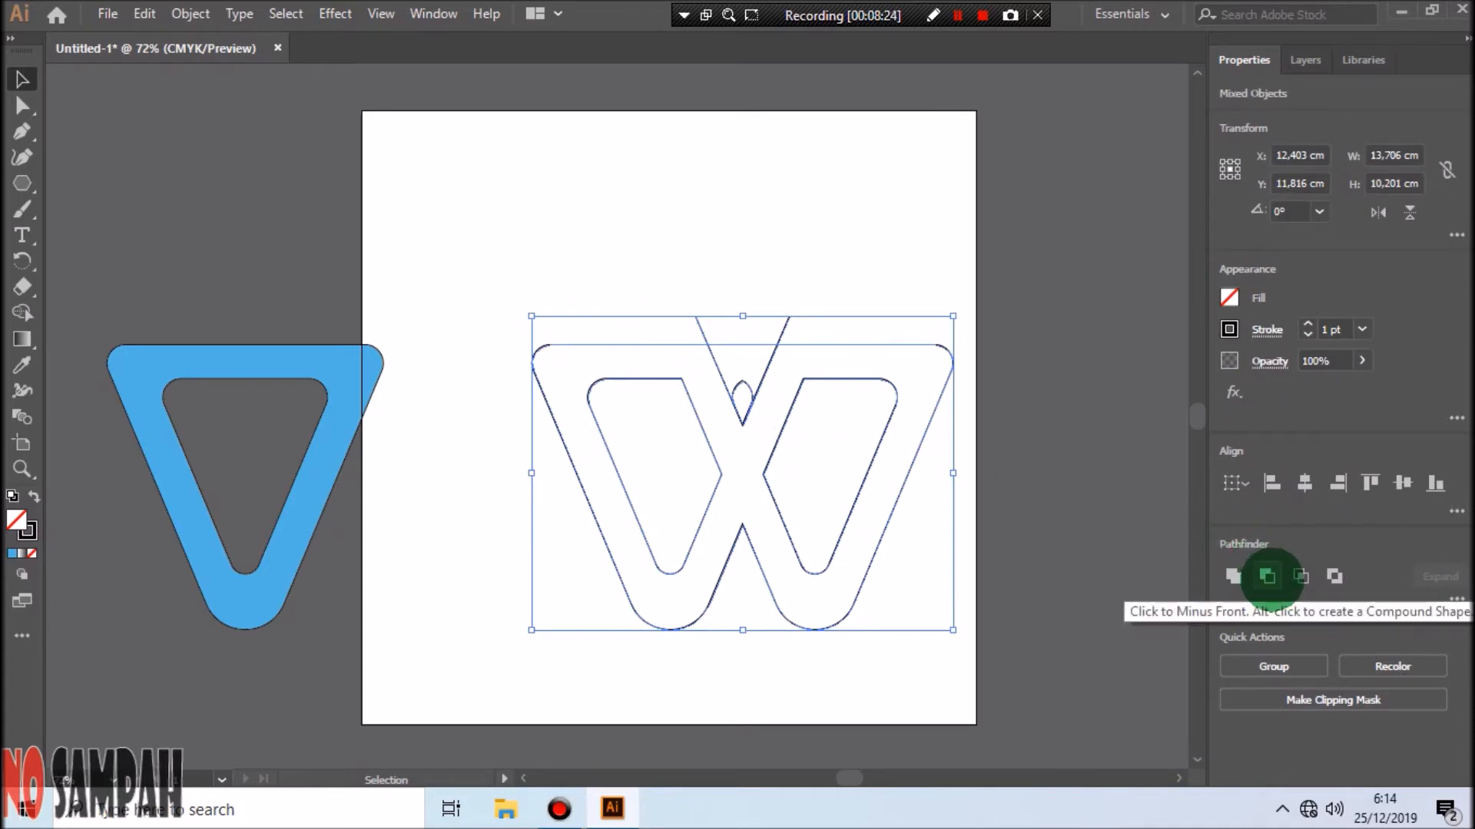
left_click(1268, 576)
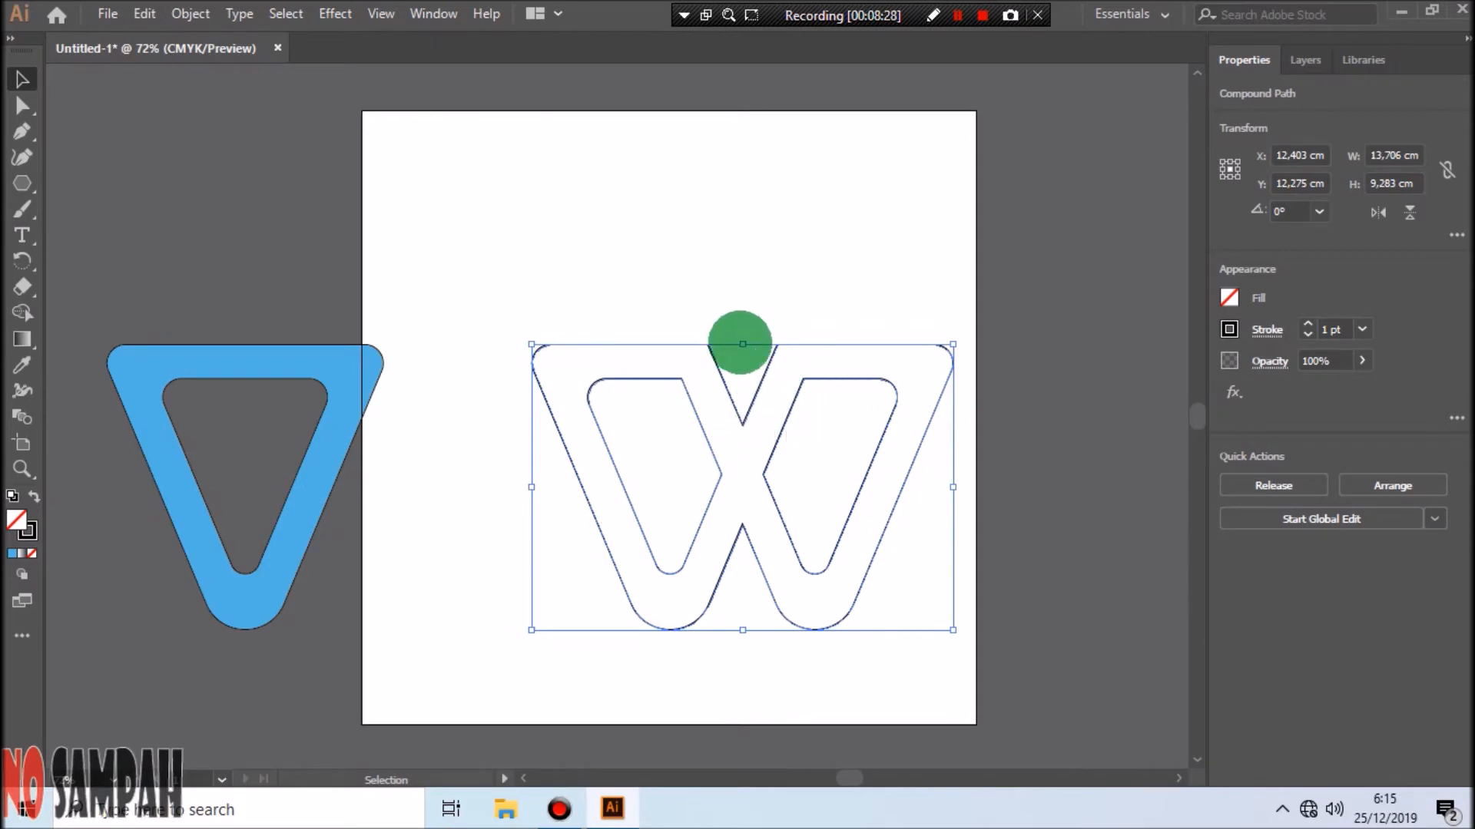
left_click(806, 286)
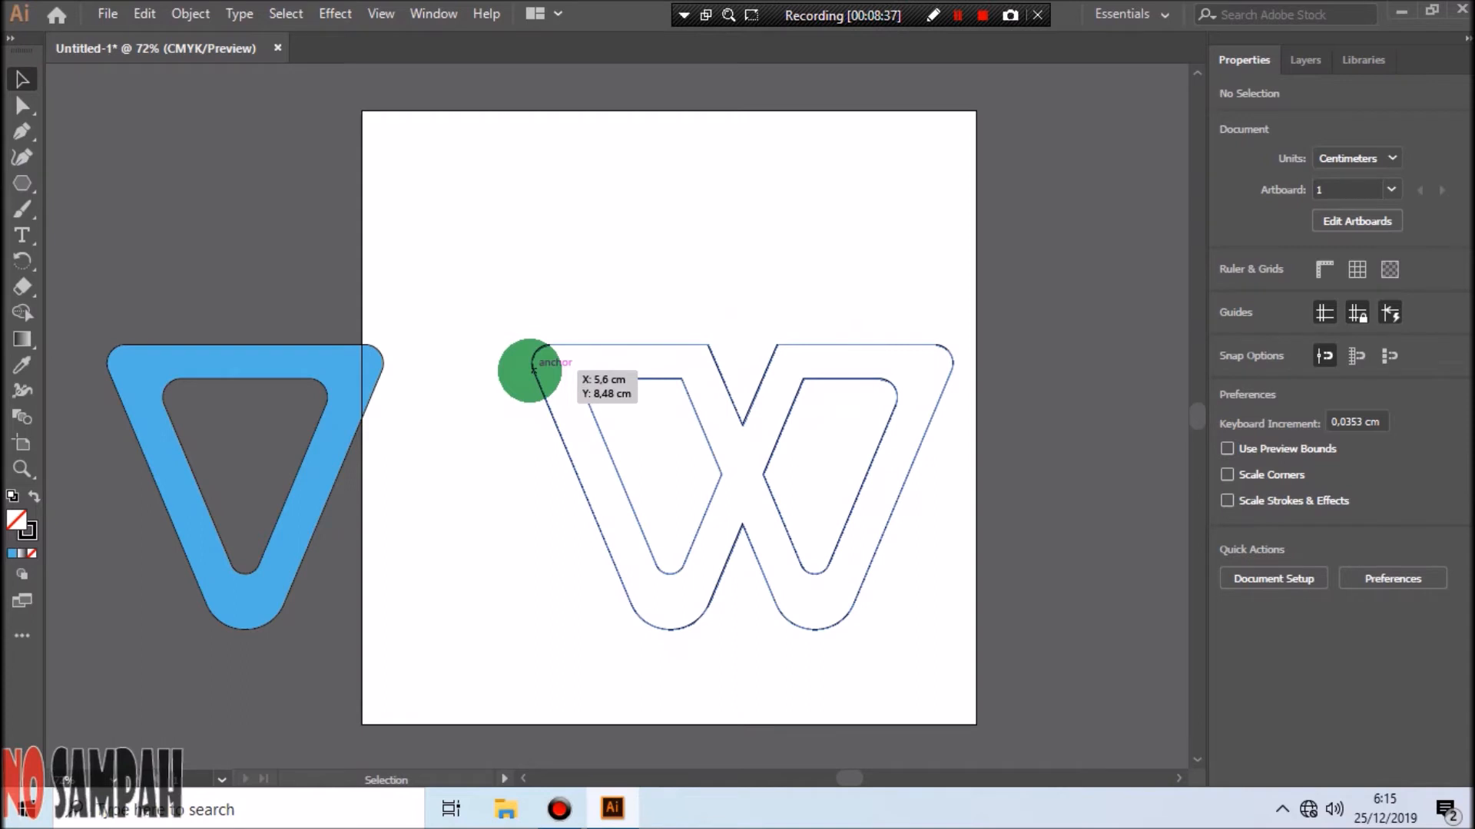
Round the two outer corners at the top of the W's V notch to a radius of about 0.59 cm.
key("ctrl+1")
key("ctrl+plus")
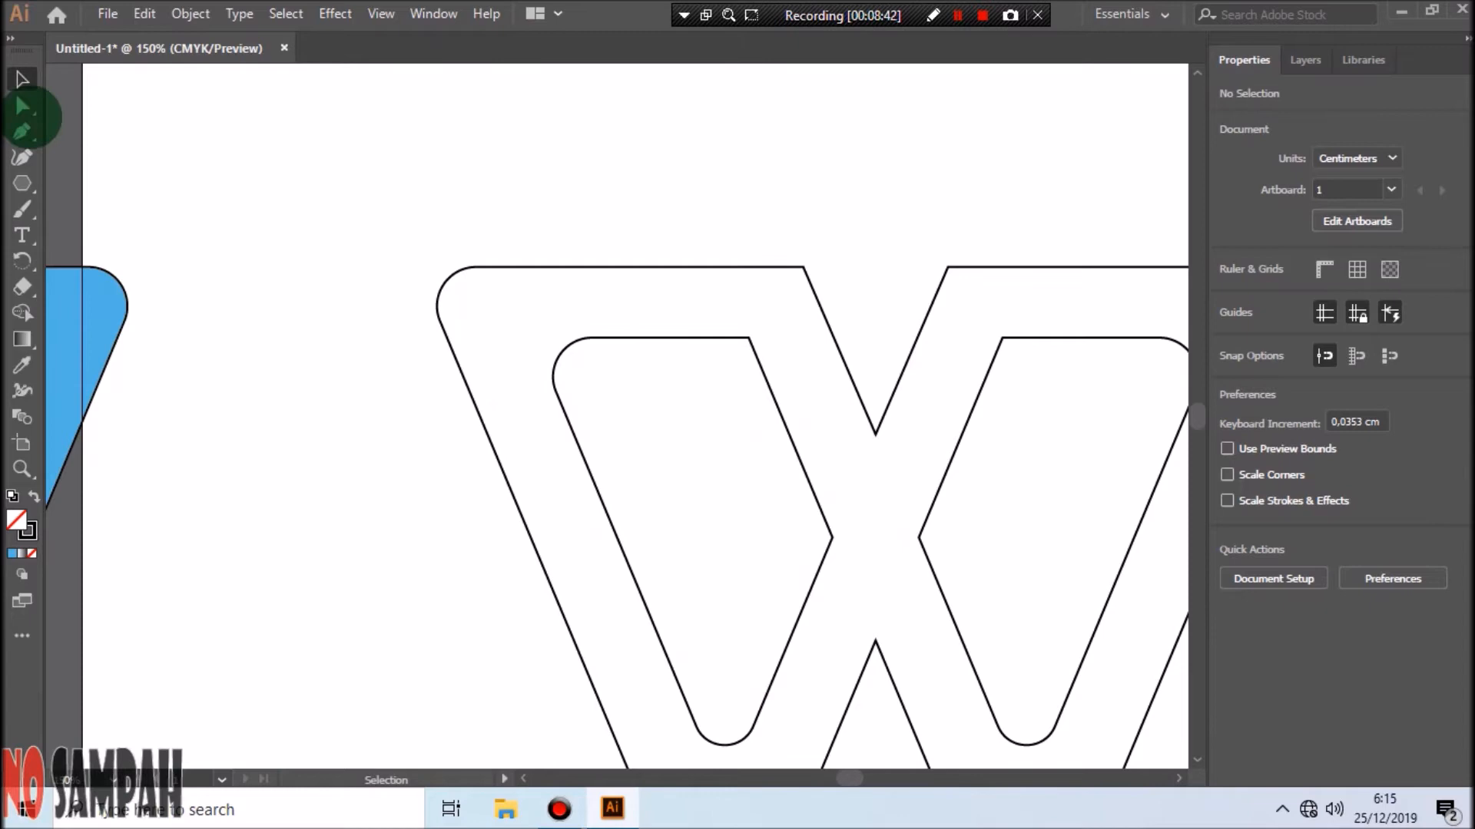
left_click(23, 105)
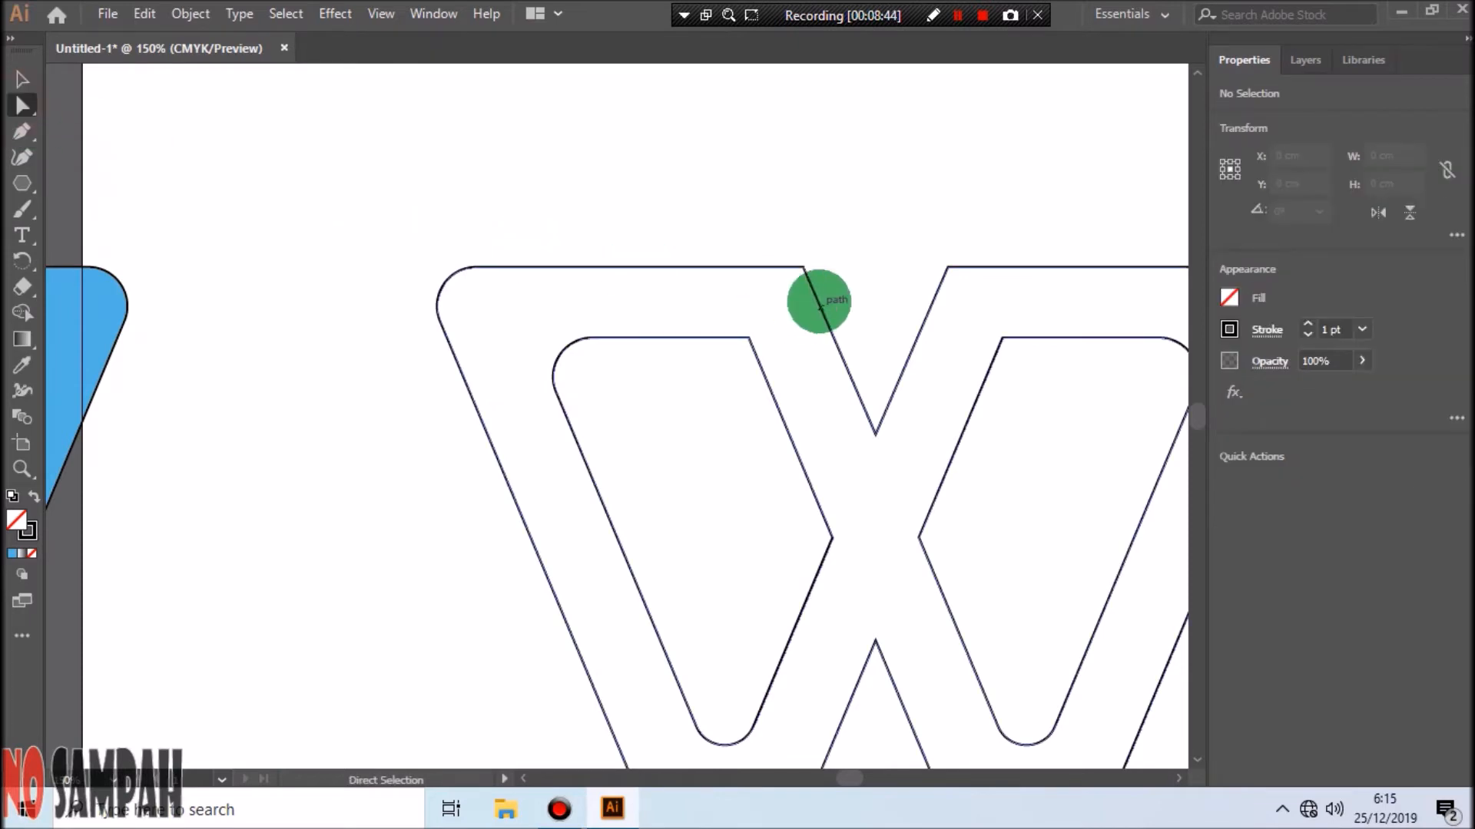
left_click(801, 266)
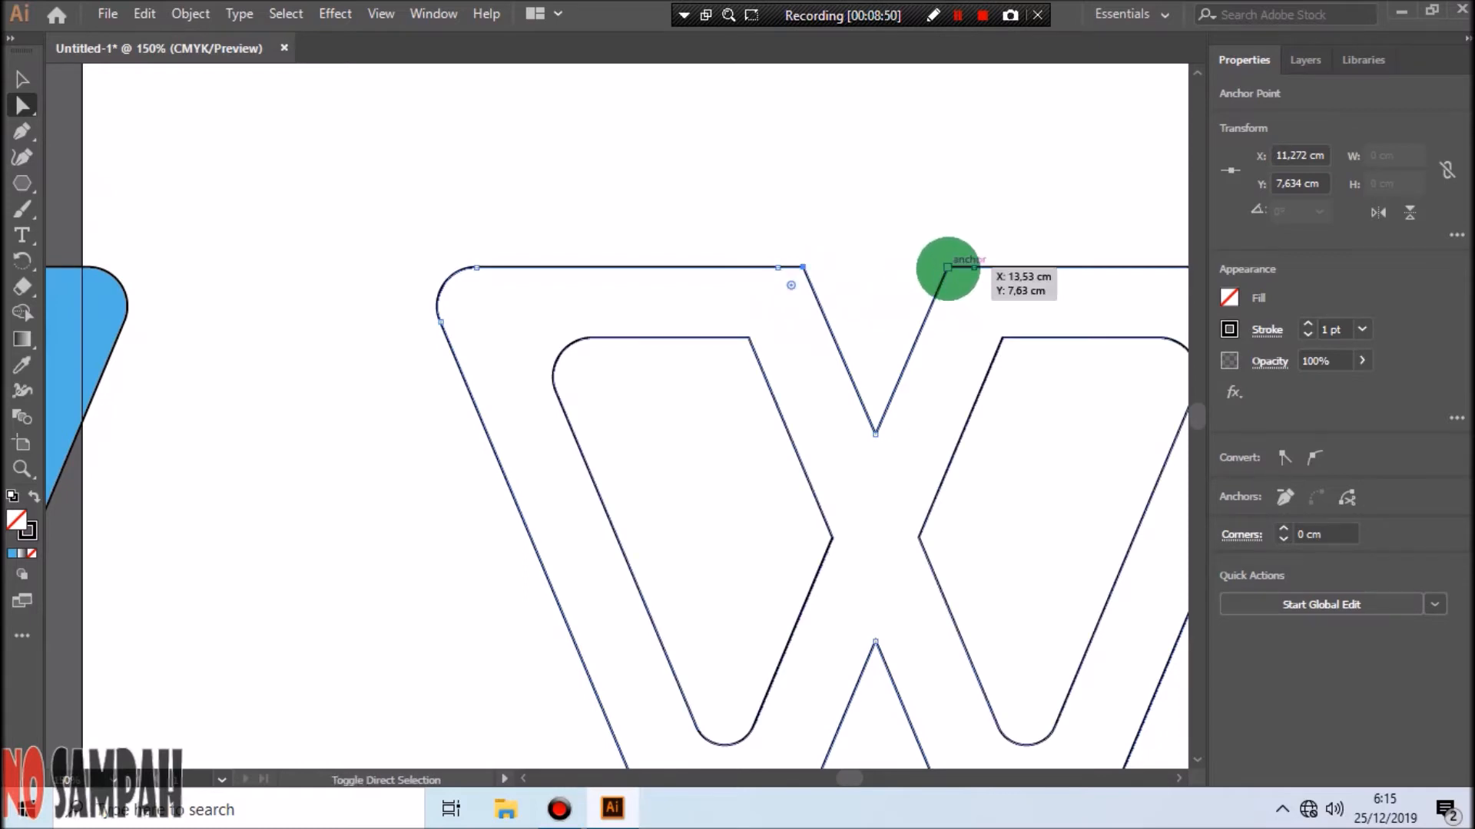
left_click(948, 269, "shift")
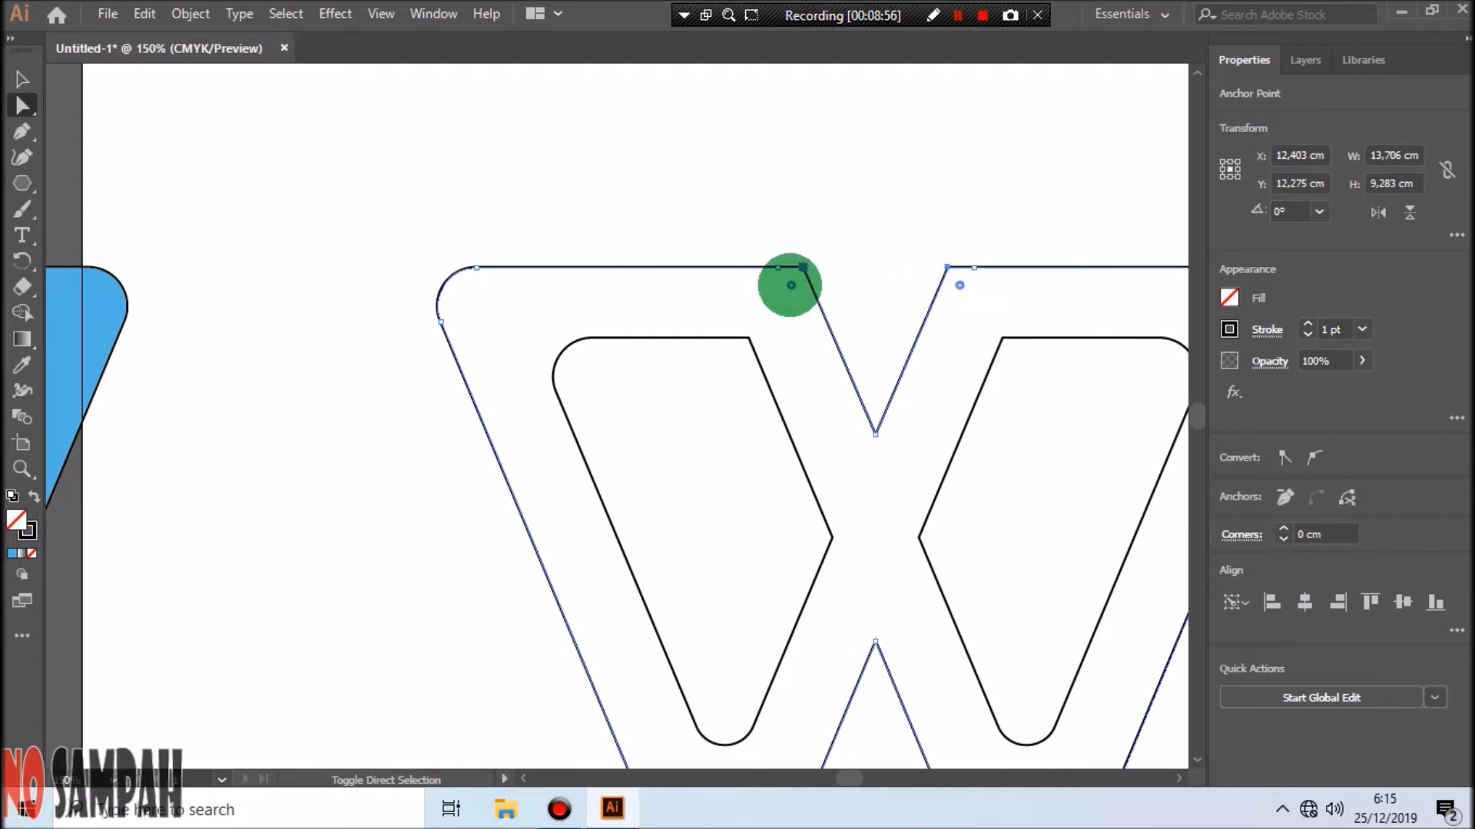
left_click_drag(791, 285, 778, 305)
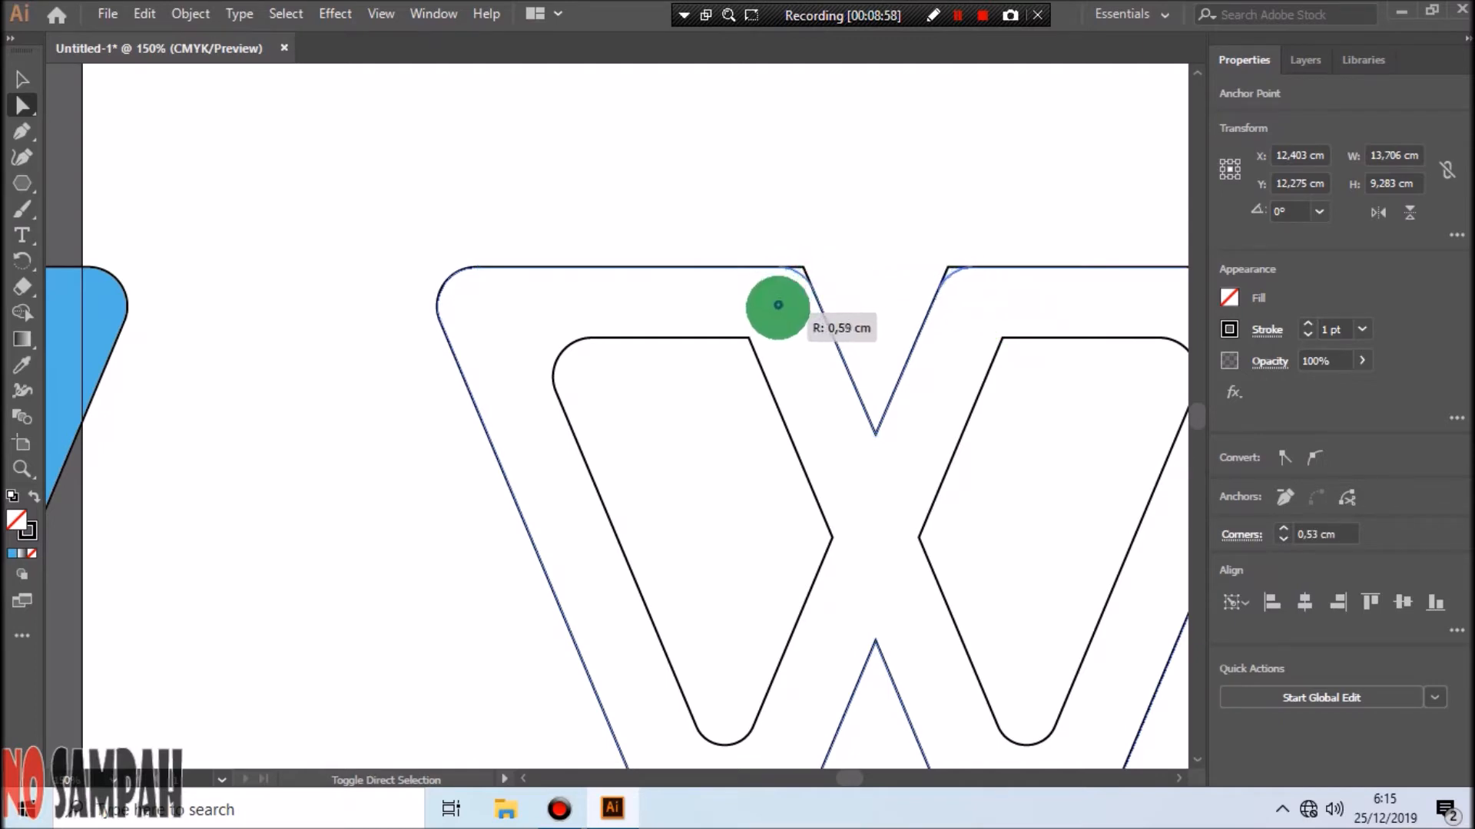
left_click_drag(778, 306, 778, 306)
left_click(814, 182)
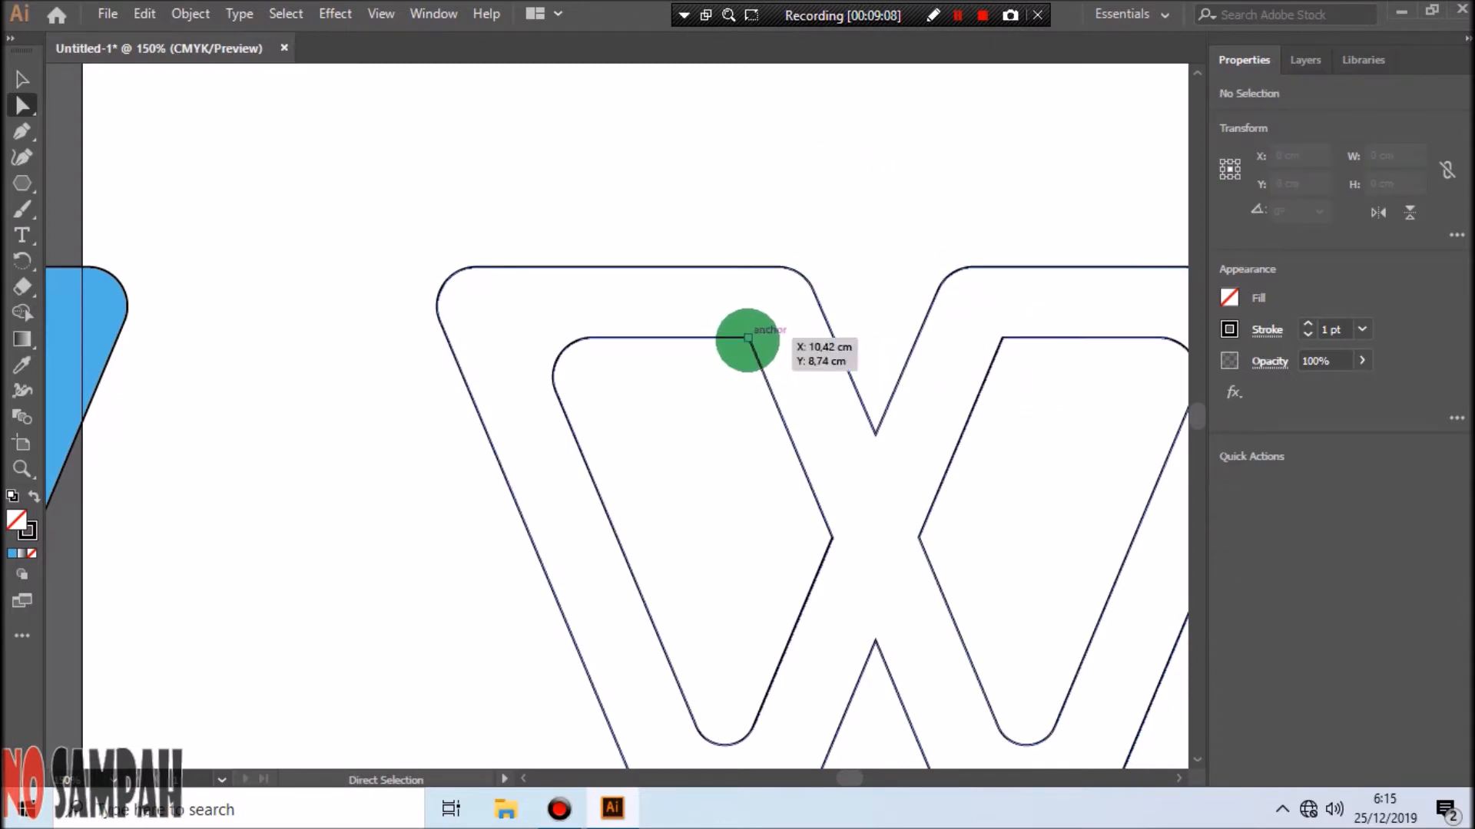
Round the sharp upper corners of the W's two inner cutouts, nearest the notch, to a radius of about 0.65 cm.
left_click(747, 338)
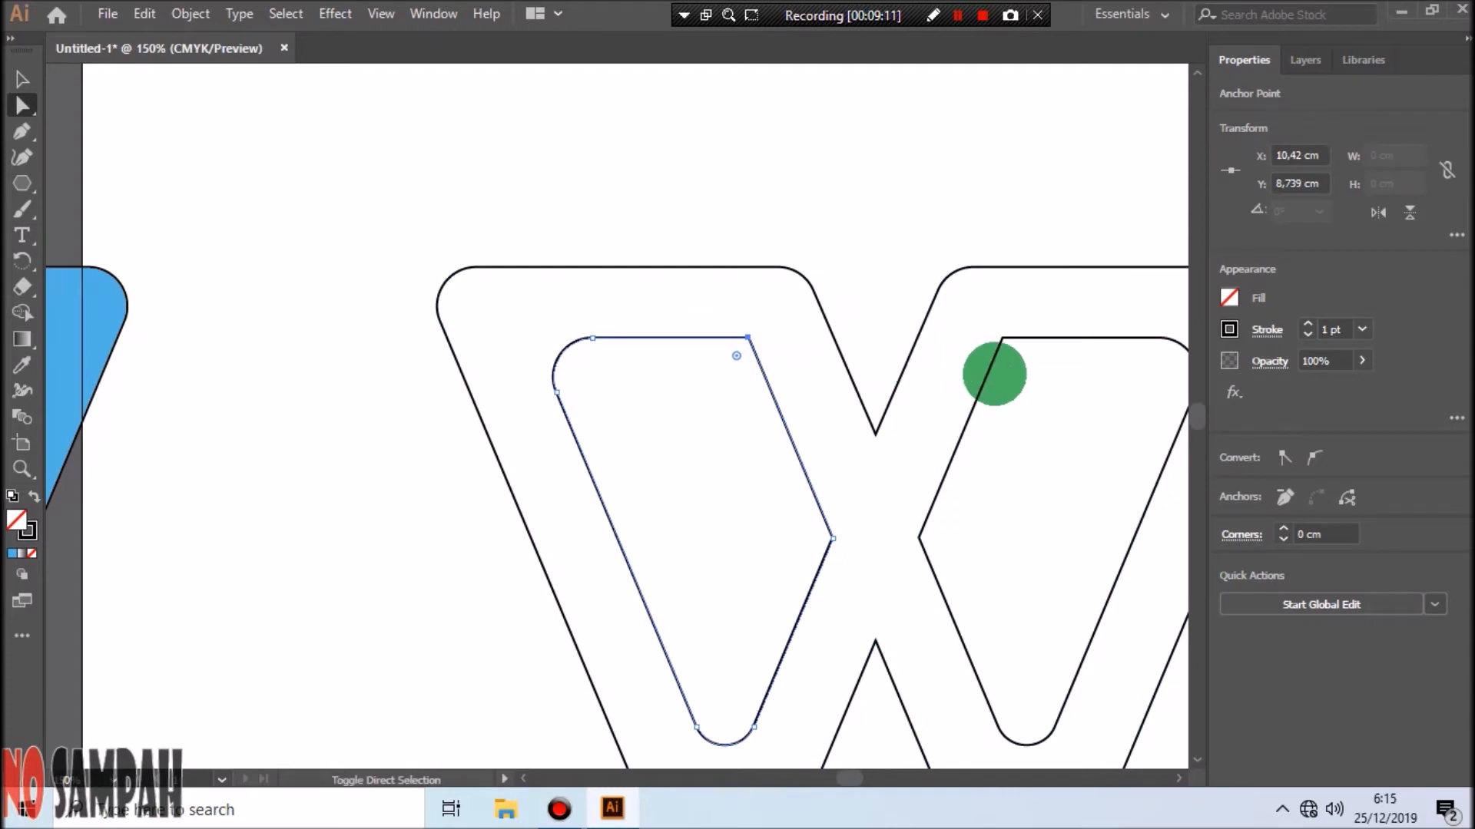
left_click(1002, 339, "shift")
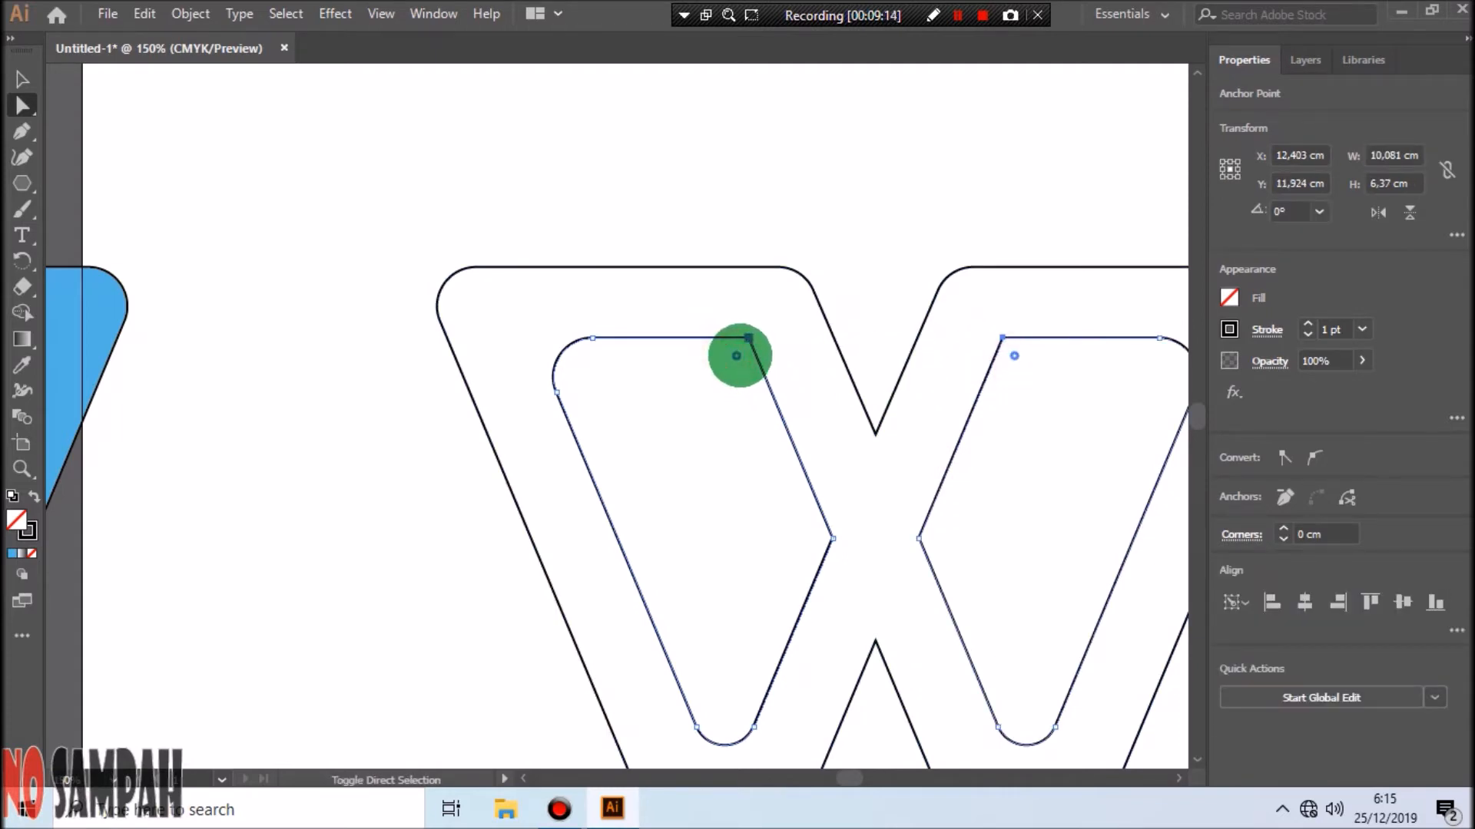
left_click_drag(736, 355, 720, 380)
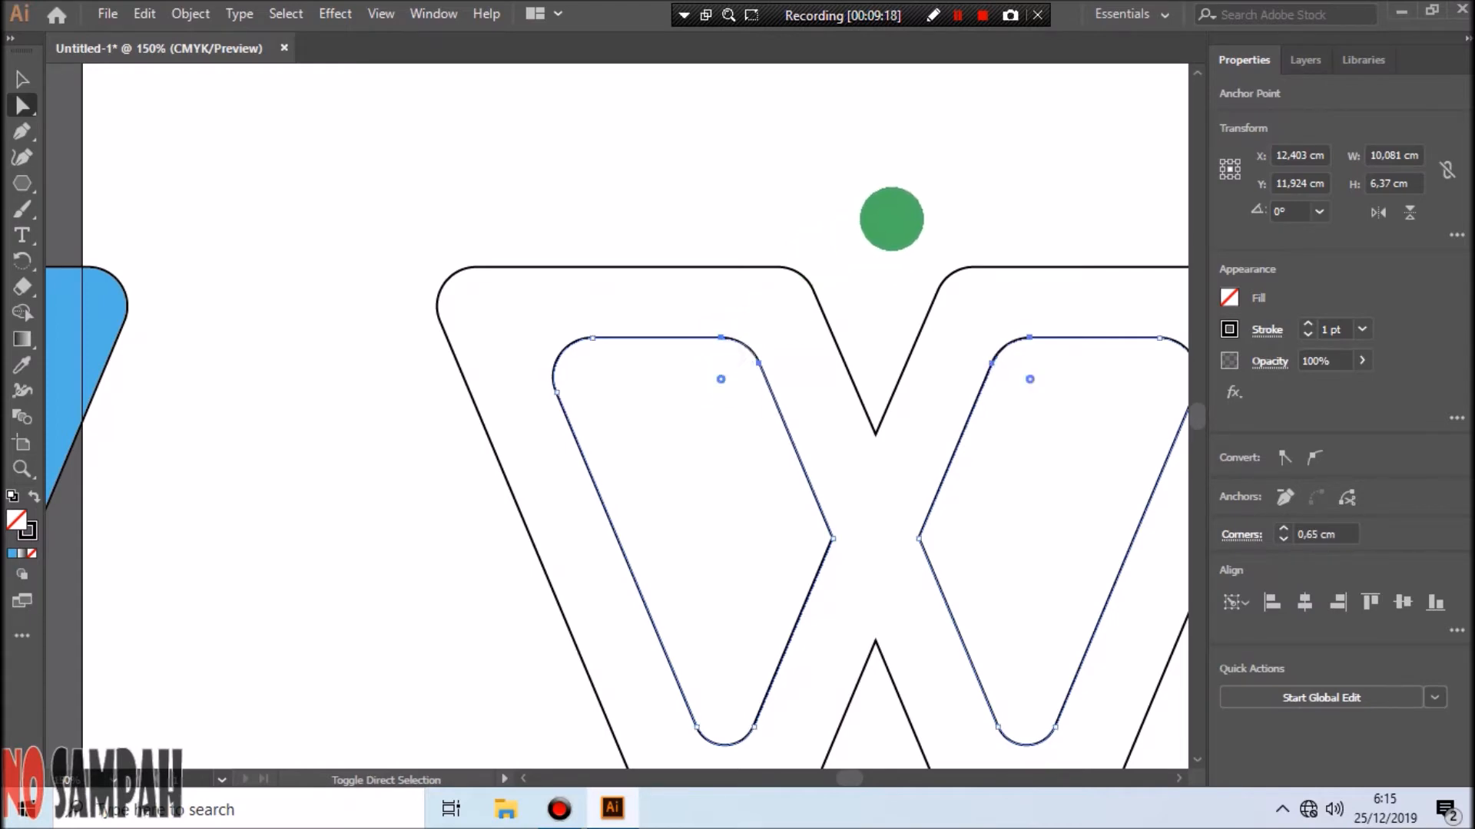
left_click(891, 216)
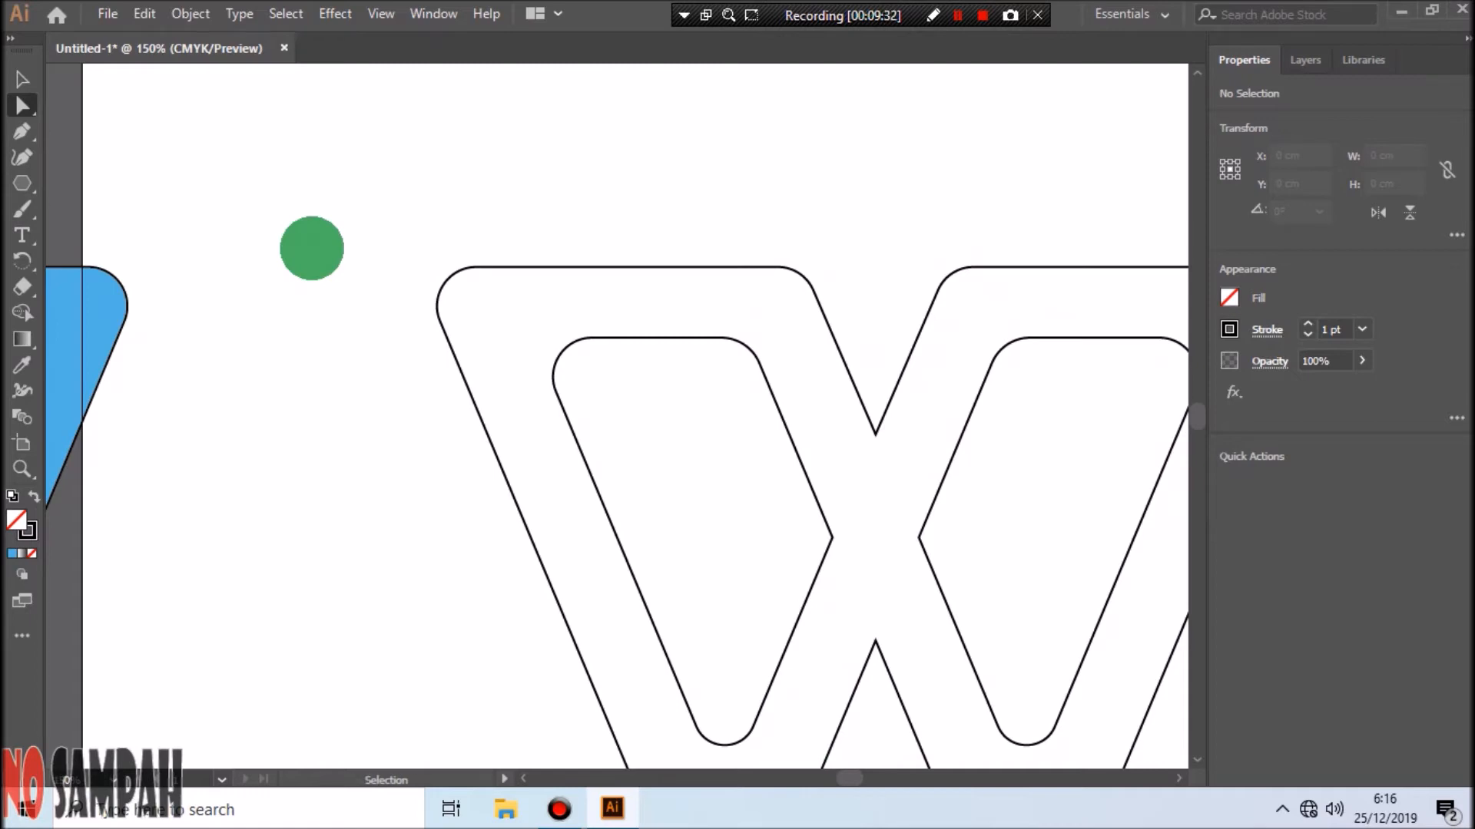
key("ctrl+minus")
key("ctrl+minus")
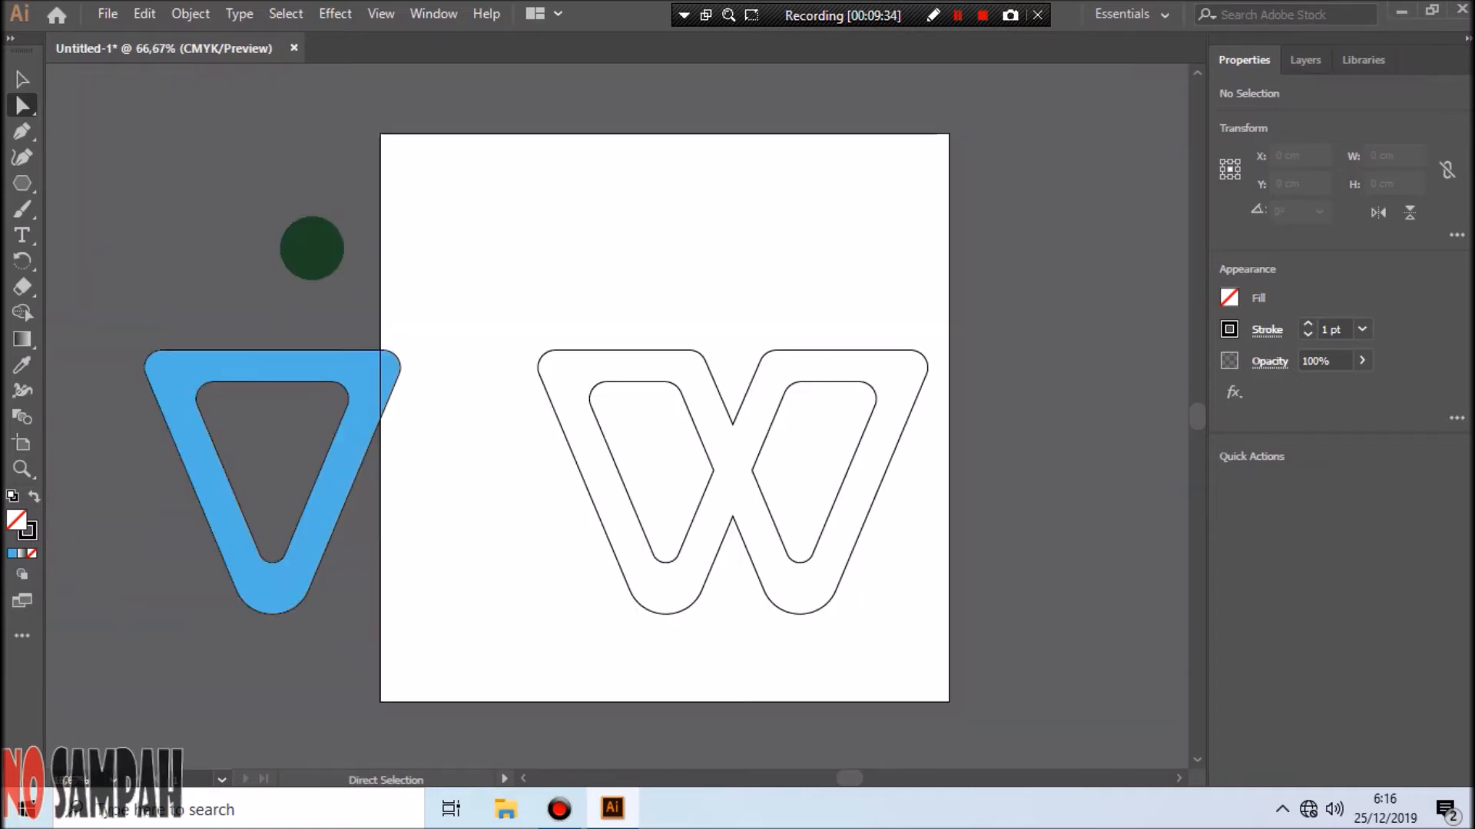
Centre the W outline horizontally in the artboard's upper half and place the blue triangle frame just beneath it.
left_click(22, 79)
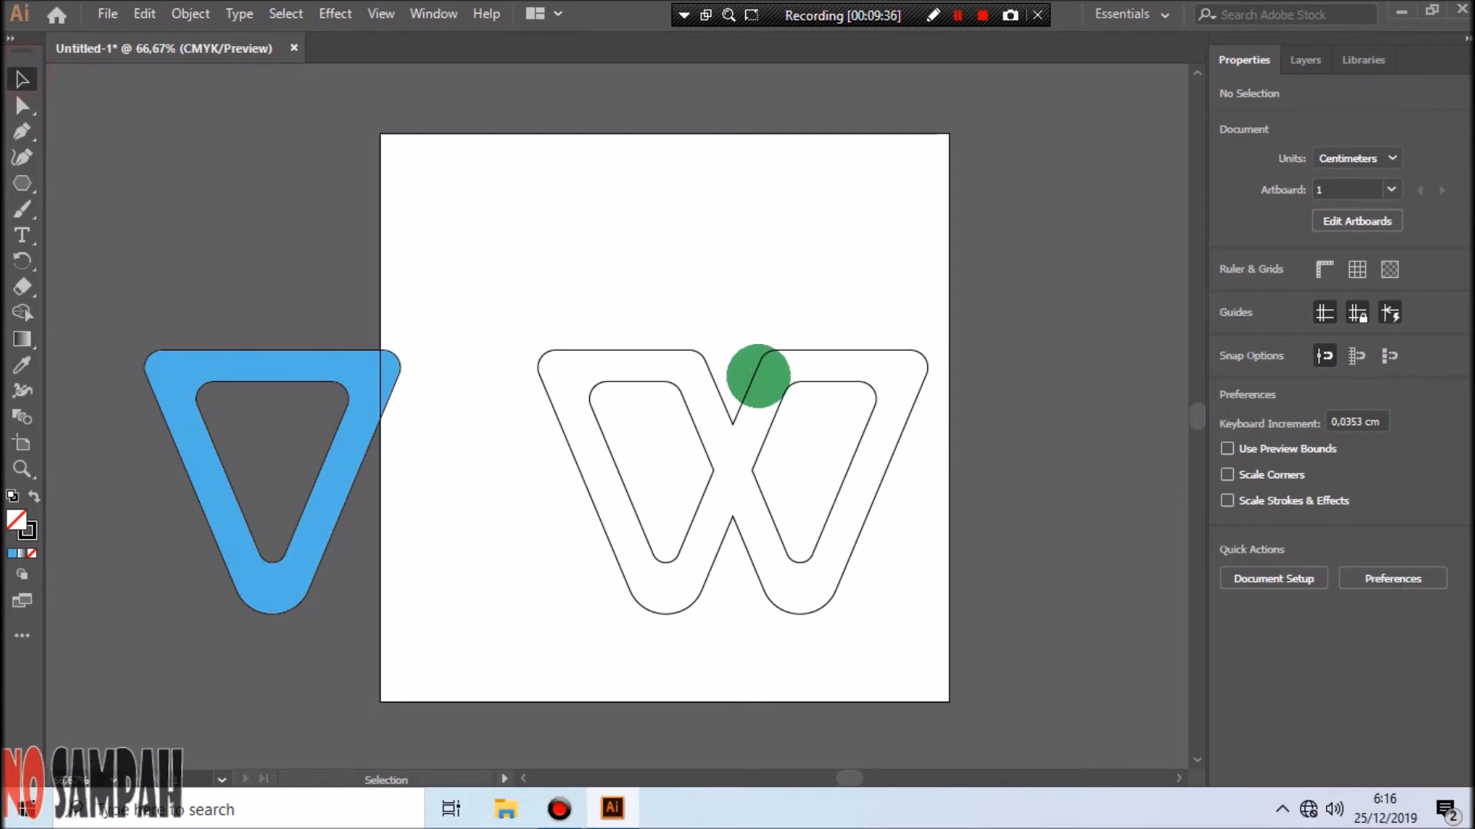
left_click_drag(756, 367, 714, 273)
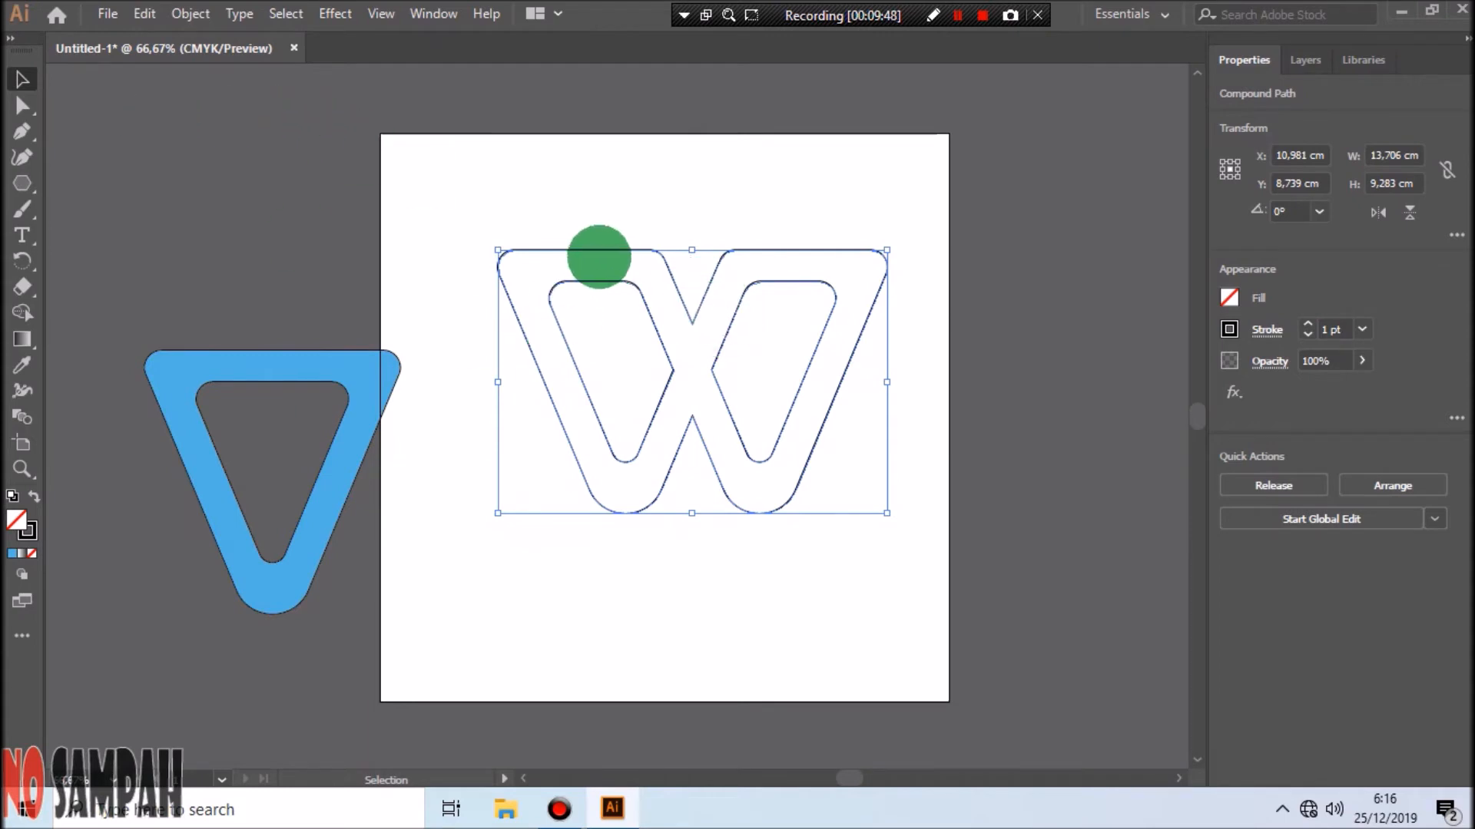
left_click_drag(599, 250, 570, 180)
left_click_drag(347, 350, 608, 496)
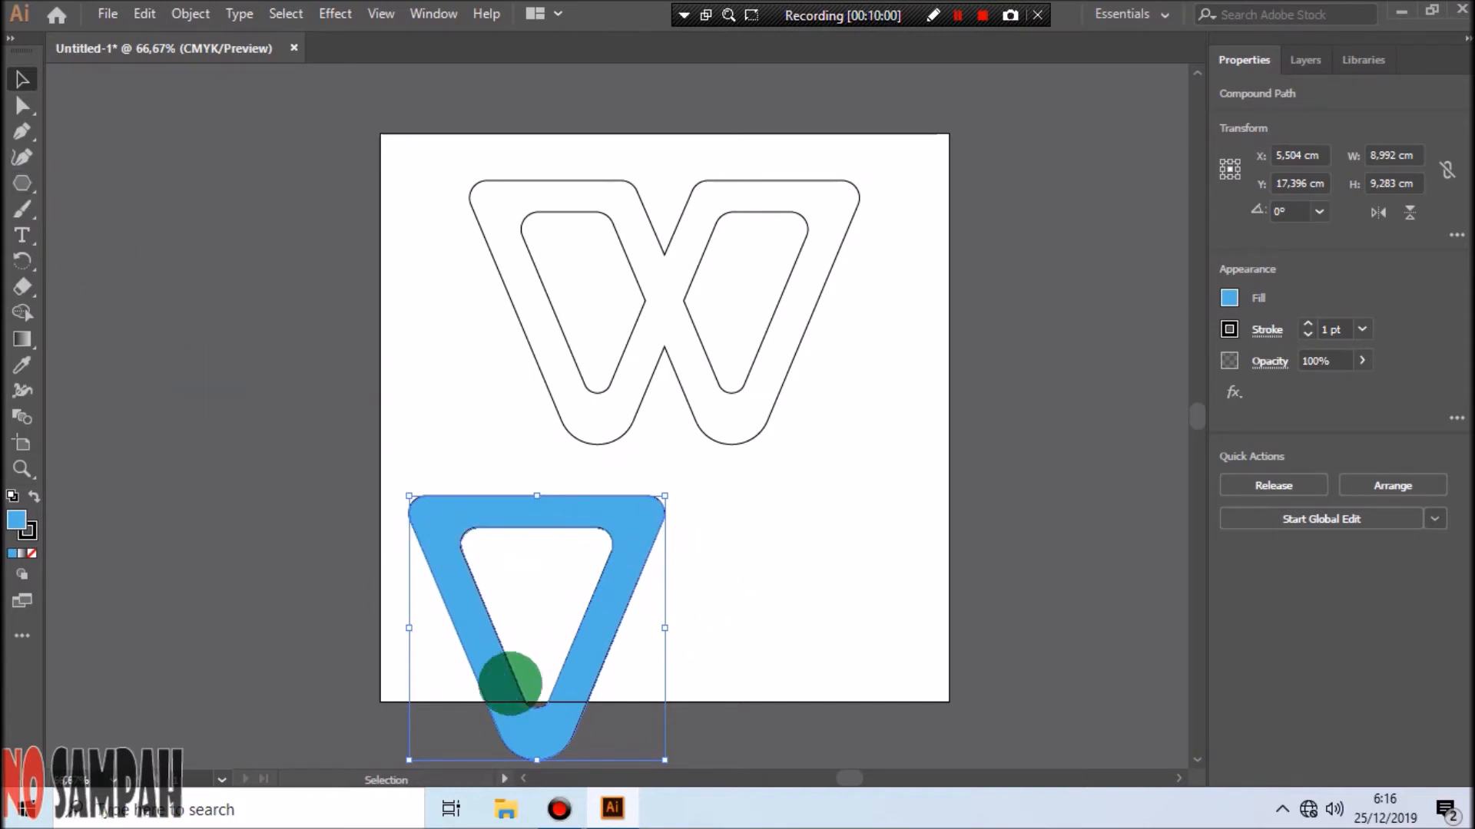
left_click_drag(619, 547, 669, 511)
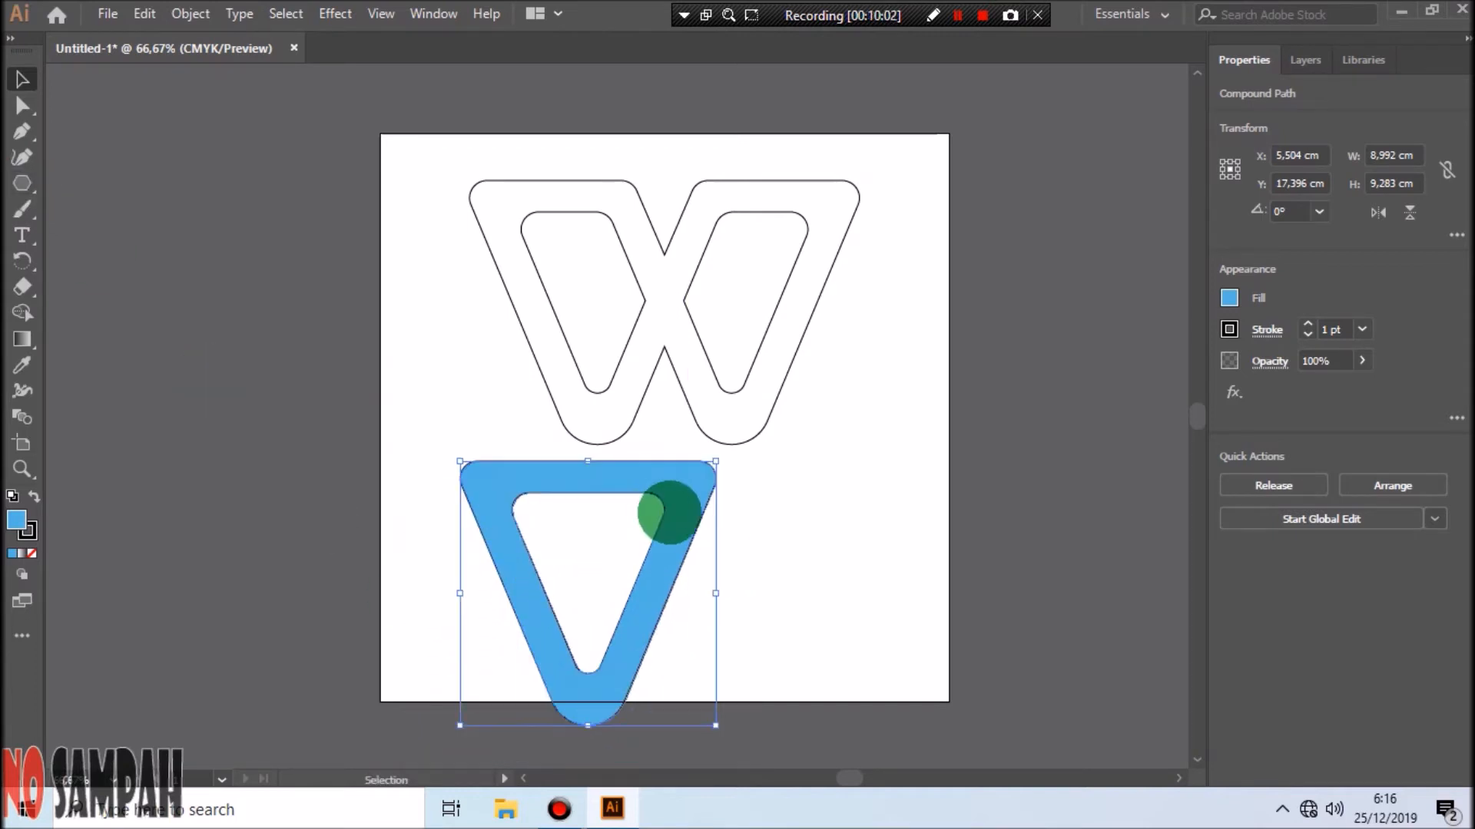
Shrink the W outline to about 6.3 x 4.3 cm at the artboard's upper-left corner and move the blue triangle frame to the artboard's middle.
left_click_drag(682, 305, 756, 252)
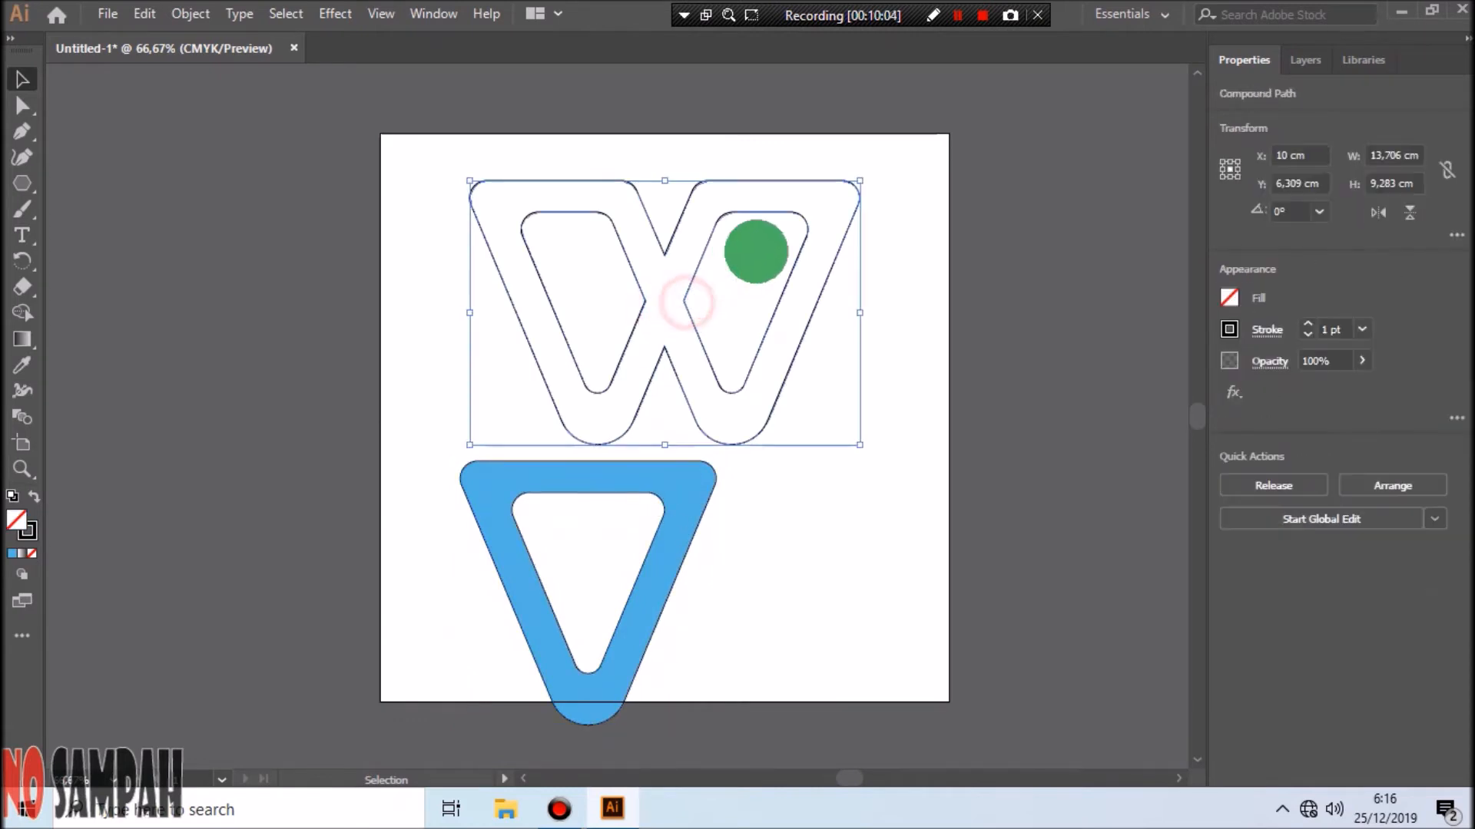
left_click_drag(858, 180, 431, 149)
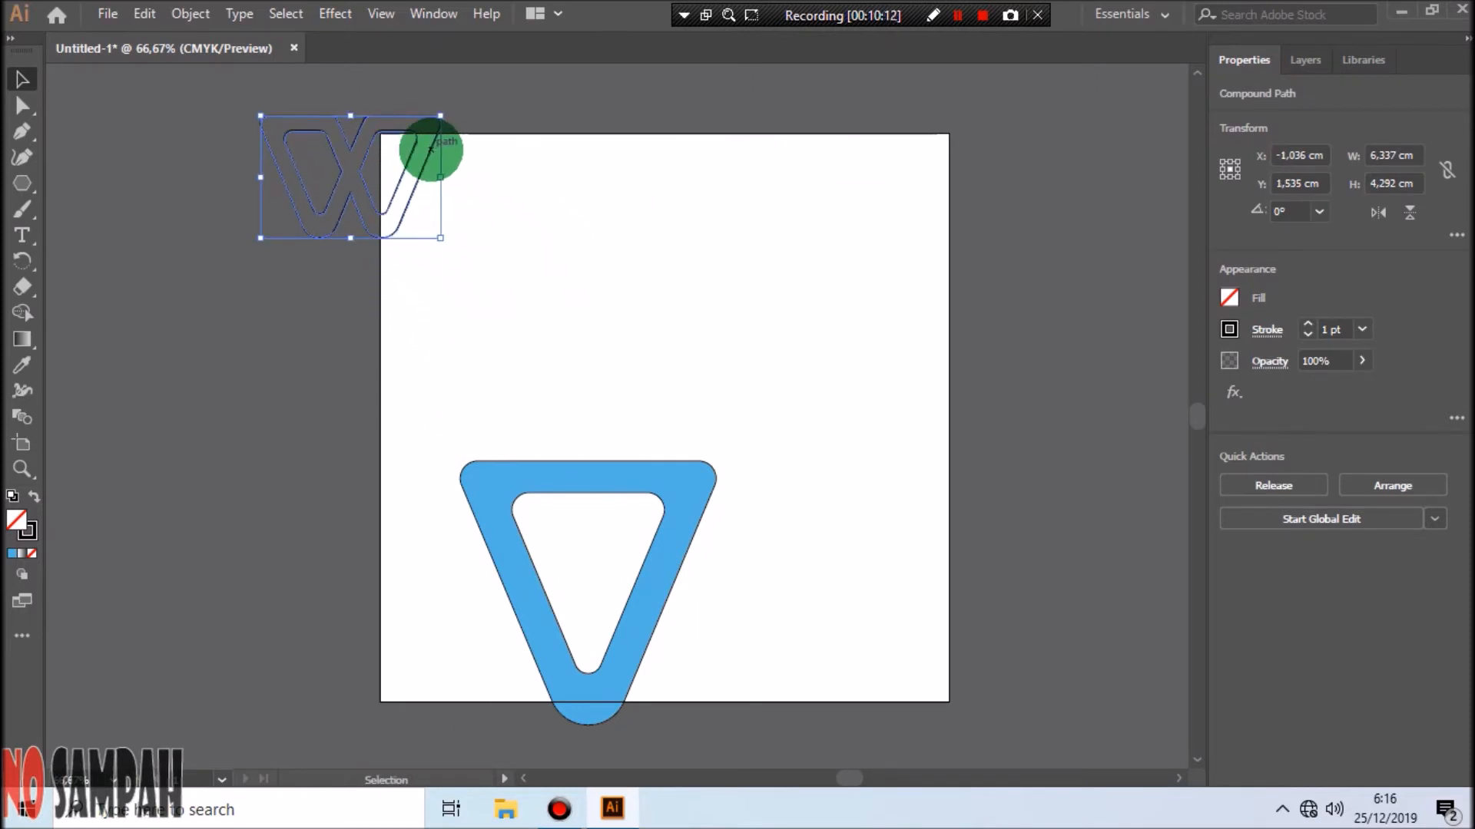
left_click_drag(635, 472, 677, 256)
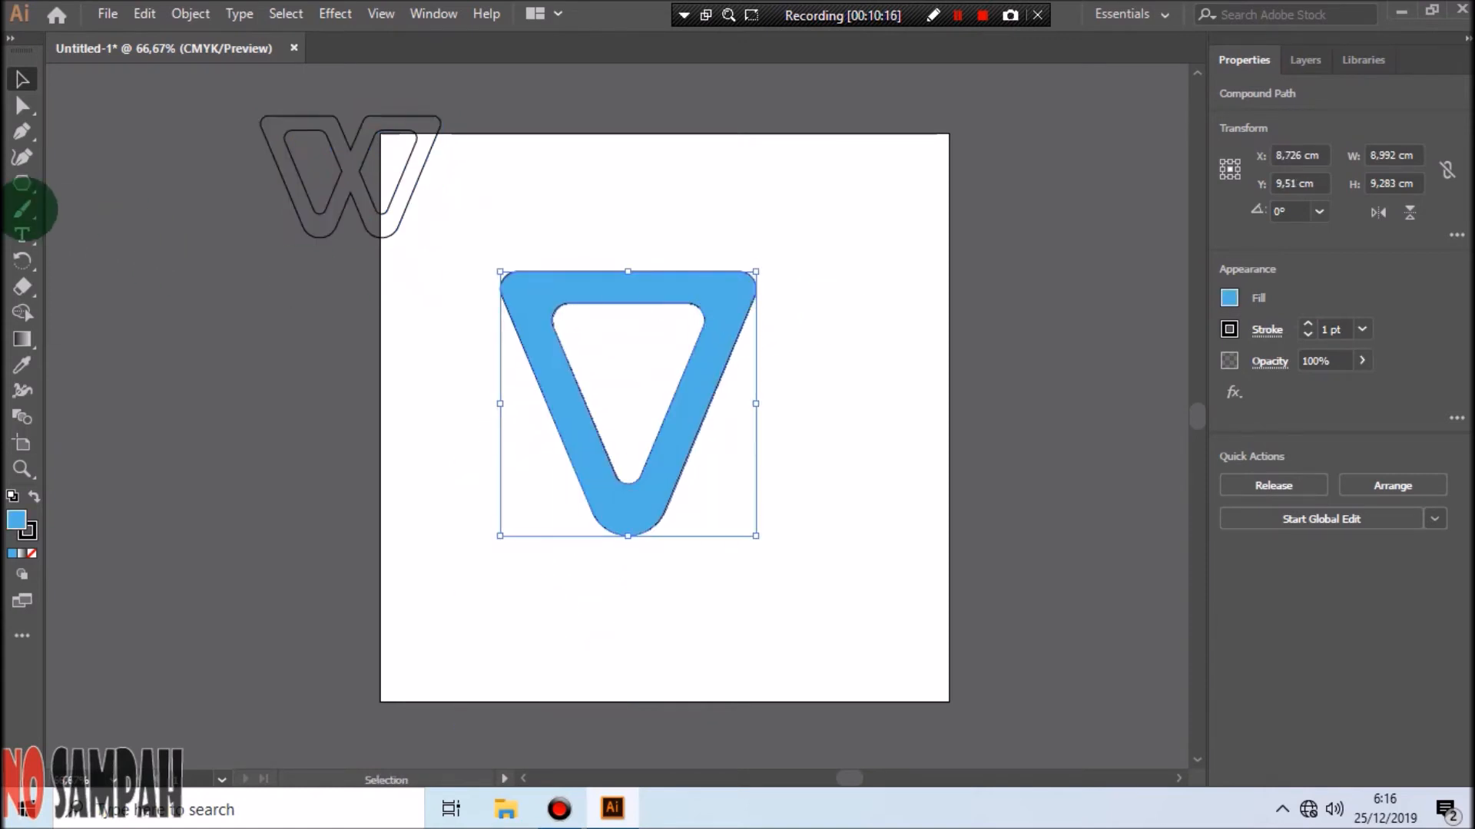
Draw a rectangle about 12.2 x 2.9 cm across the blue frame's top bar and subtract it with Minus Front.
left_click(23, 183)
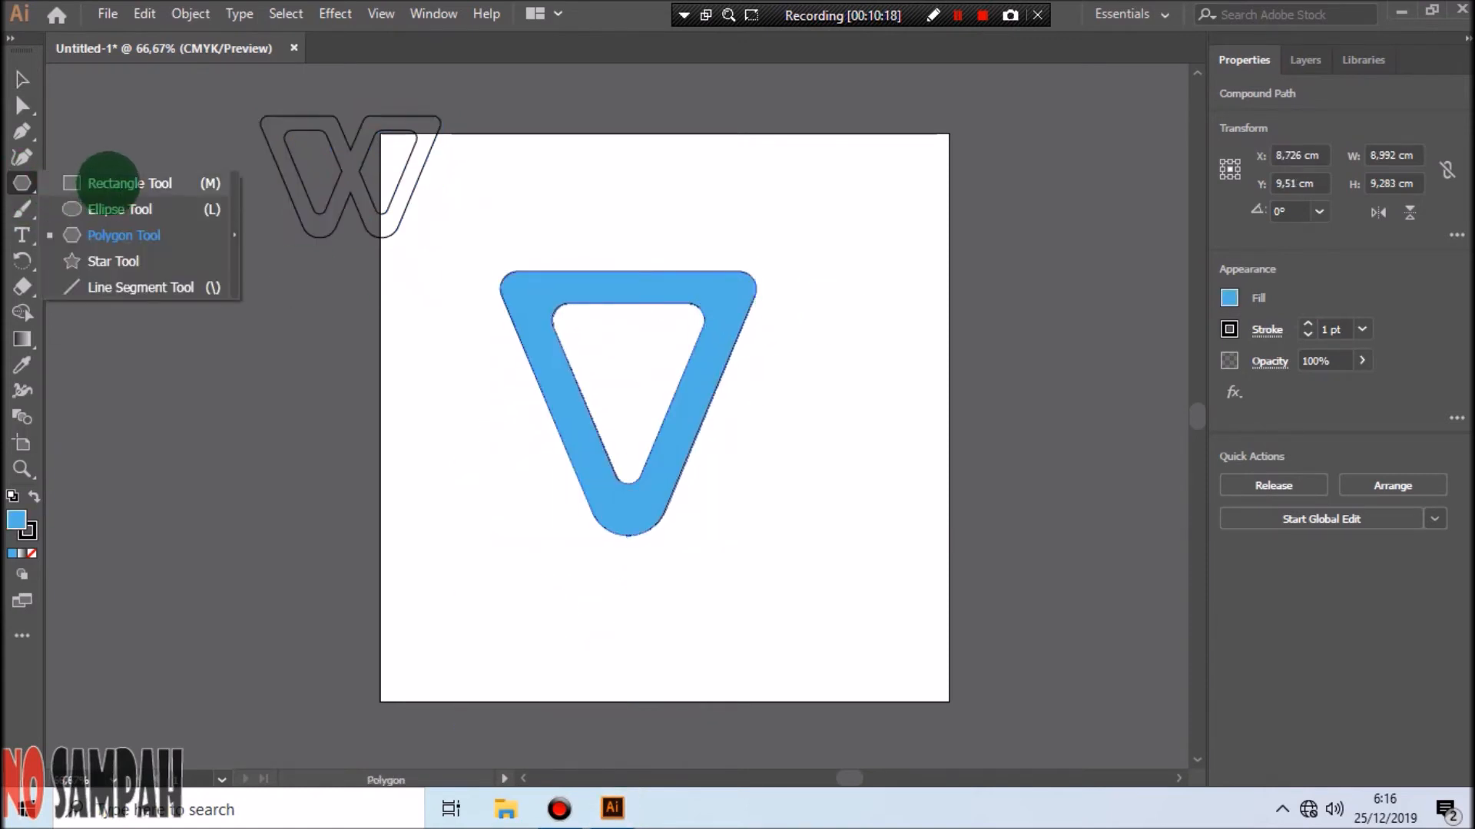
left_click(115, 182)
left_click_drag(475, 255, 821, 334)
left_click(19, 77)
left_click_drag(565, 211, 806, 428)
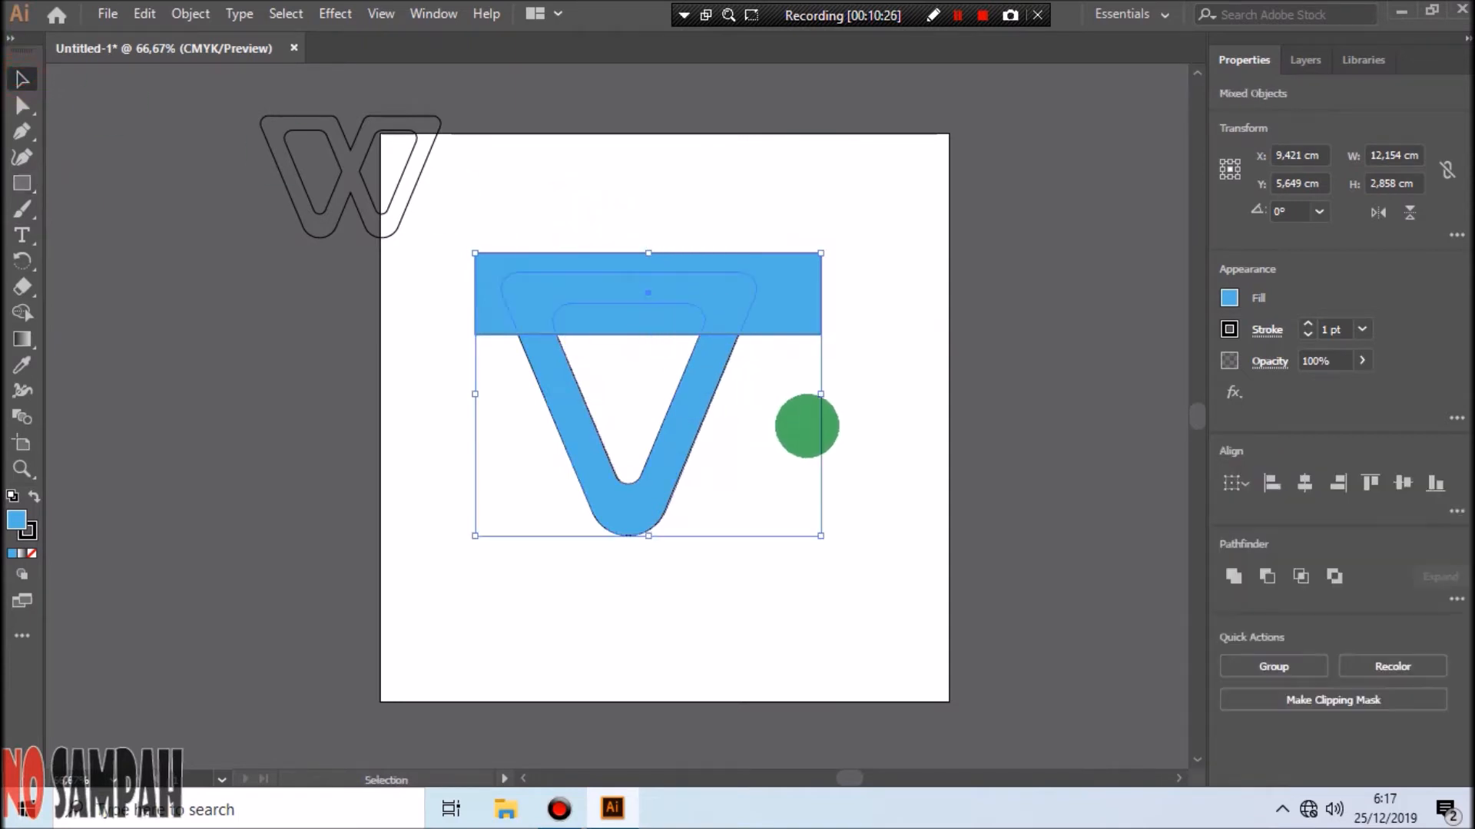
left_click(1267, 576)
left_click(822, 303)
Draw a rectangle about 9.2 cm tall over the left half of the blue V and subtract it with Minus Front.
left_click(22, 182)
left_click_drag(487, 304, 628, 566)
left_click(22, 79)
left_click_drag(483, 261, 820, 581)
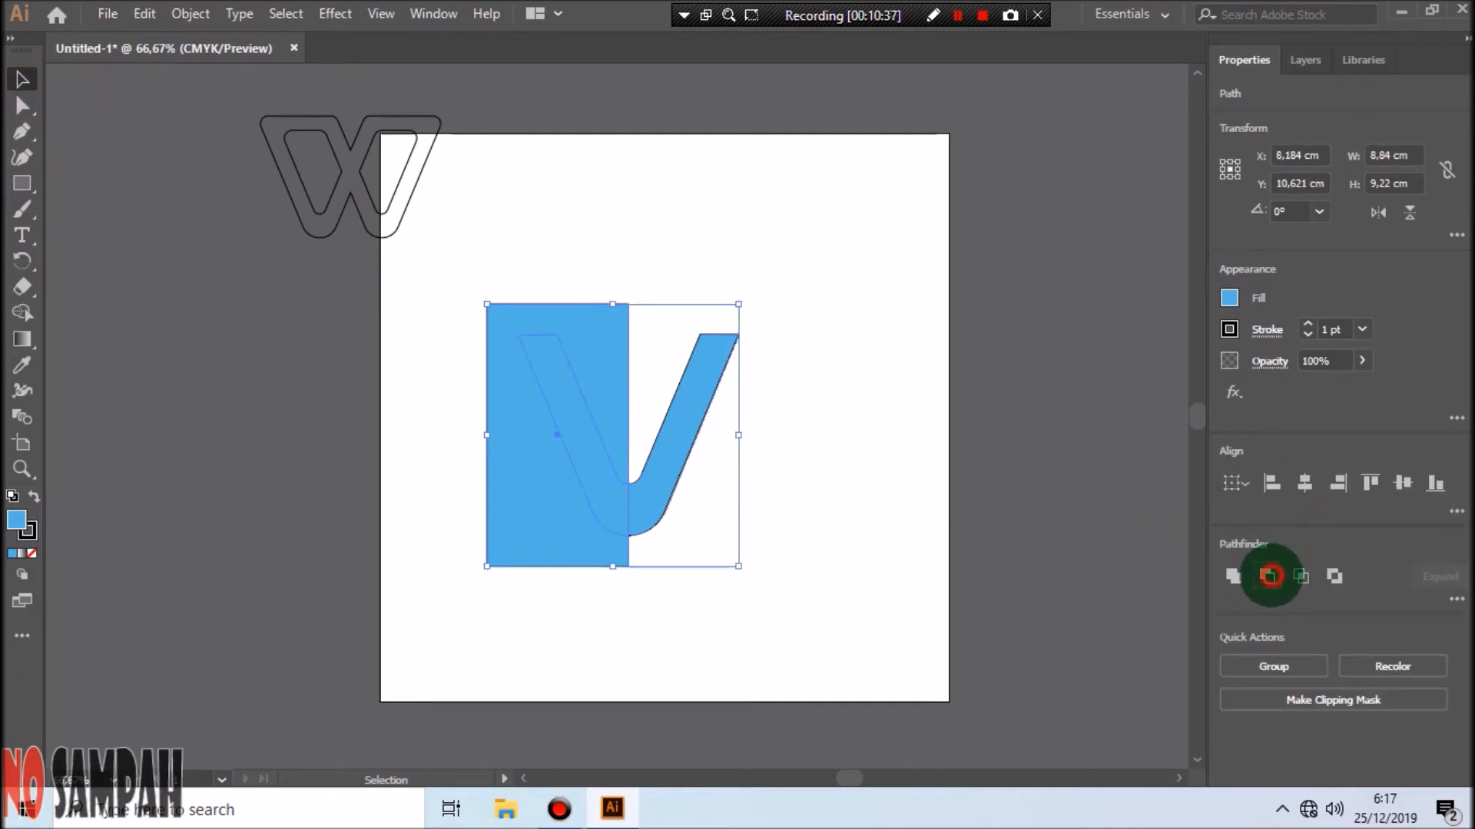
left_click(1271, 576)
Cut off the blue piece's rounded lower end with a rectangle about 6.4 x 2.6 cm, keeping a slanted bar about 3.3 x 4.7 cm.
left_click(34, 182)
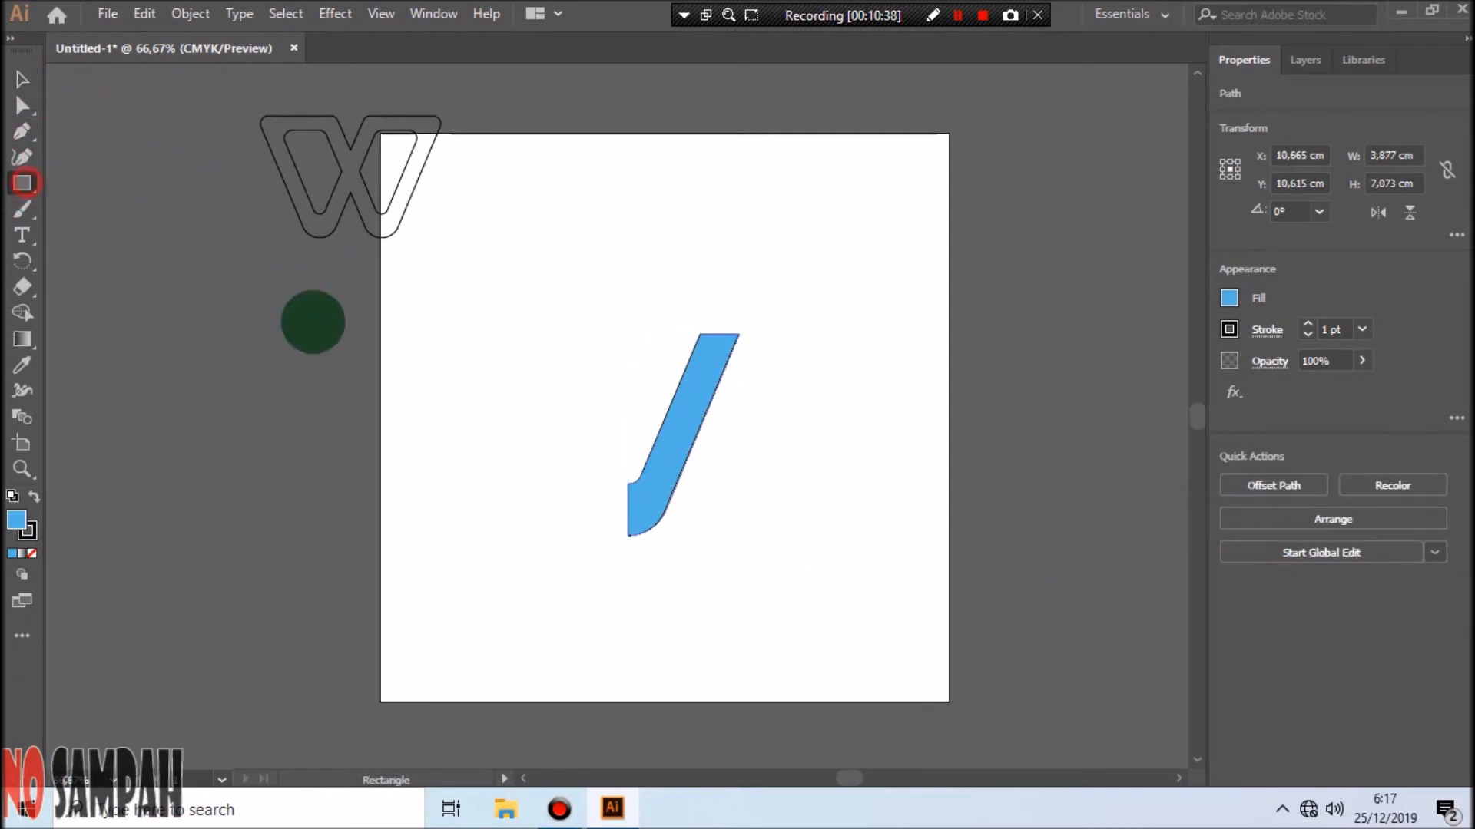
left_click_drag(589, 481, 770, 552)
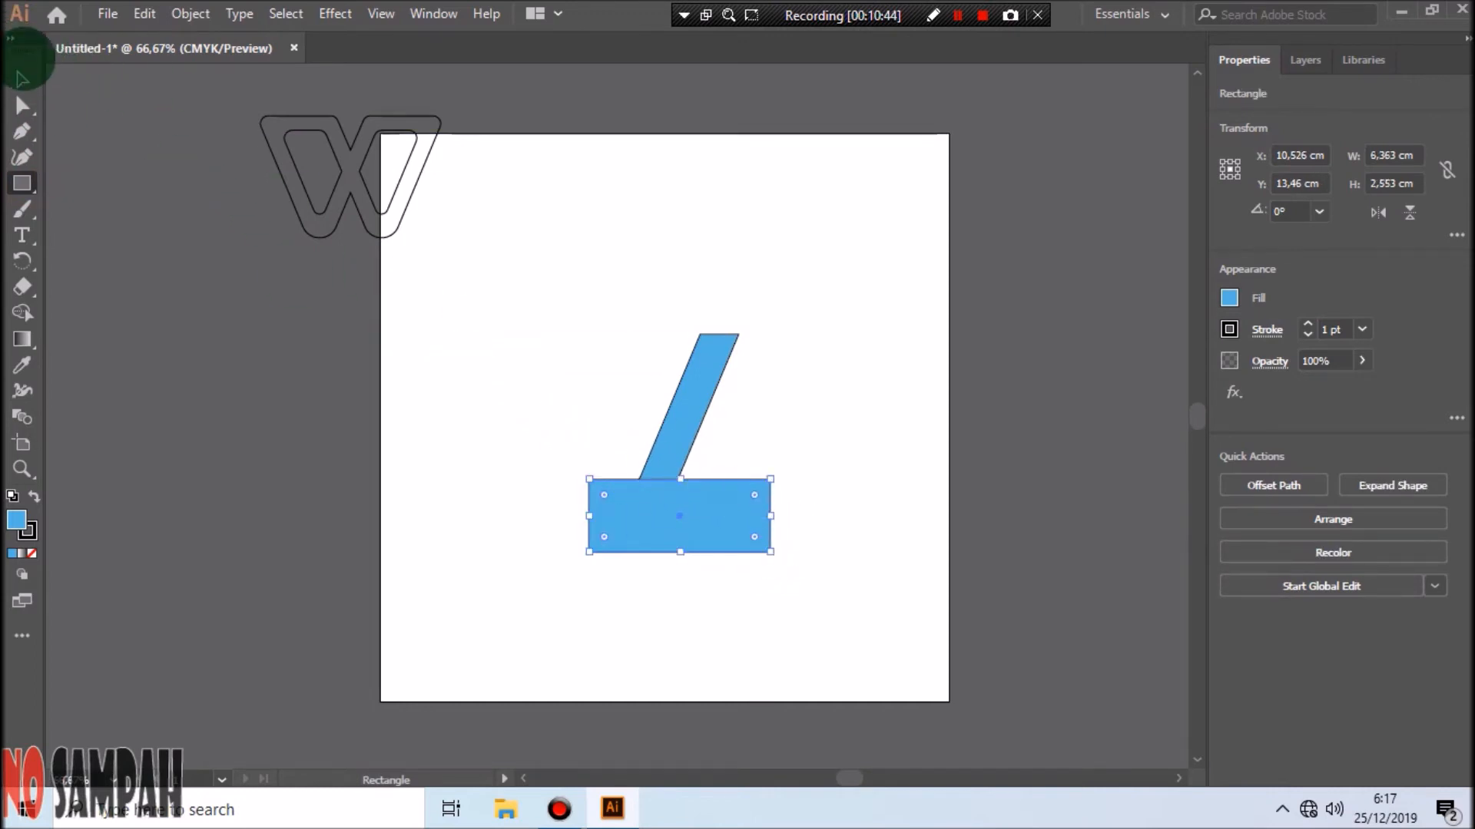
left_click(22, 78)
left_click_drag(707, 485, 716, 473)
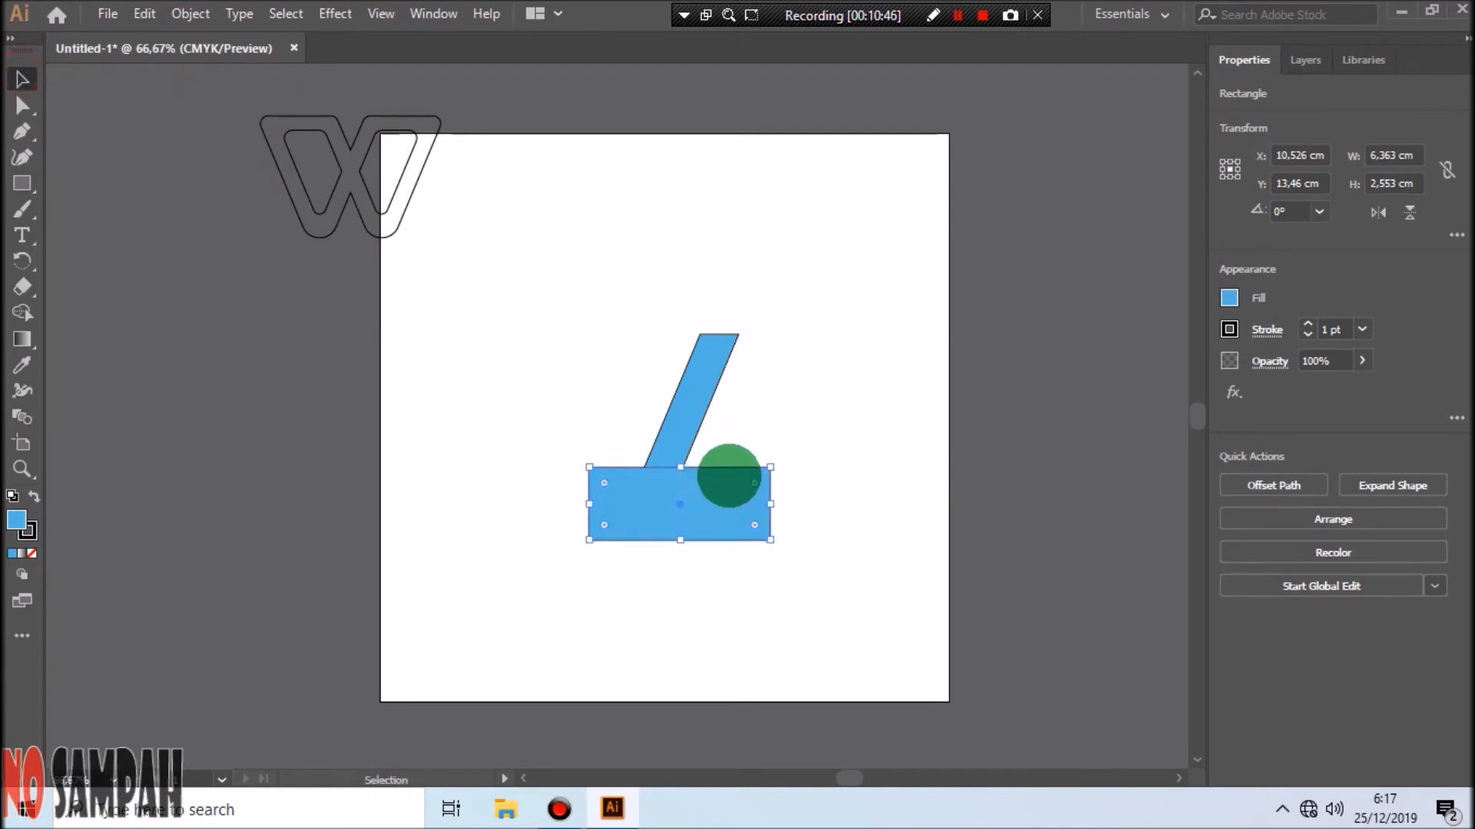
left_click_drag(586, 355, 775, 546)
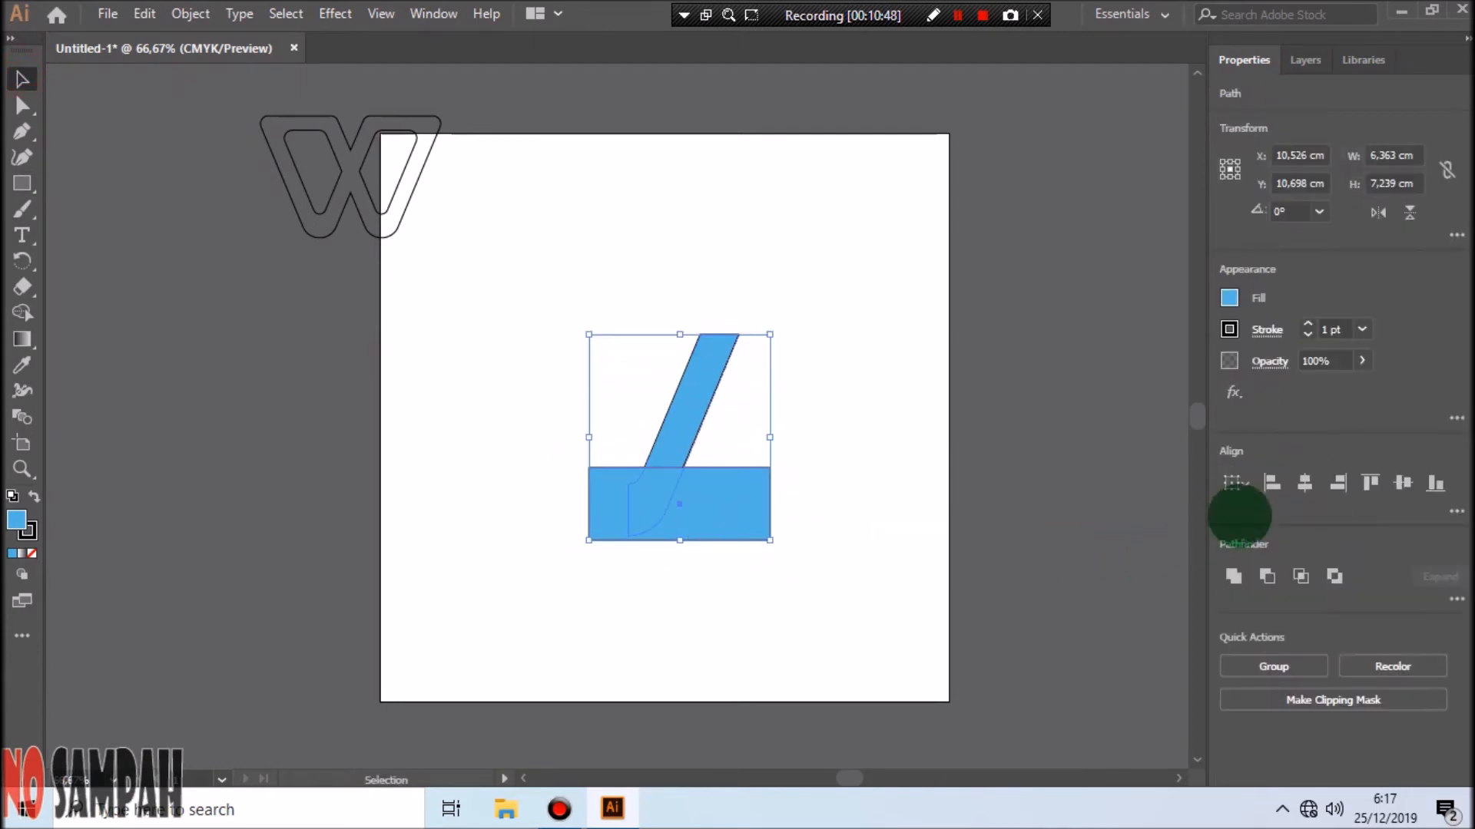
left_click(1266, 576)
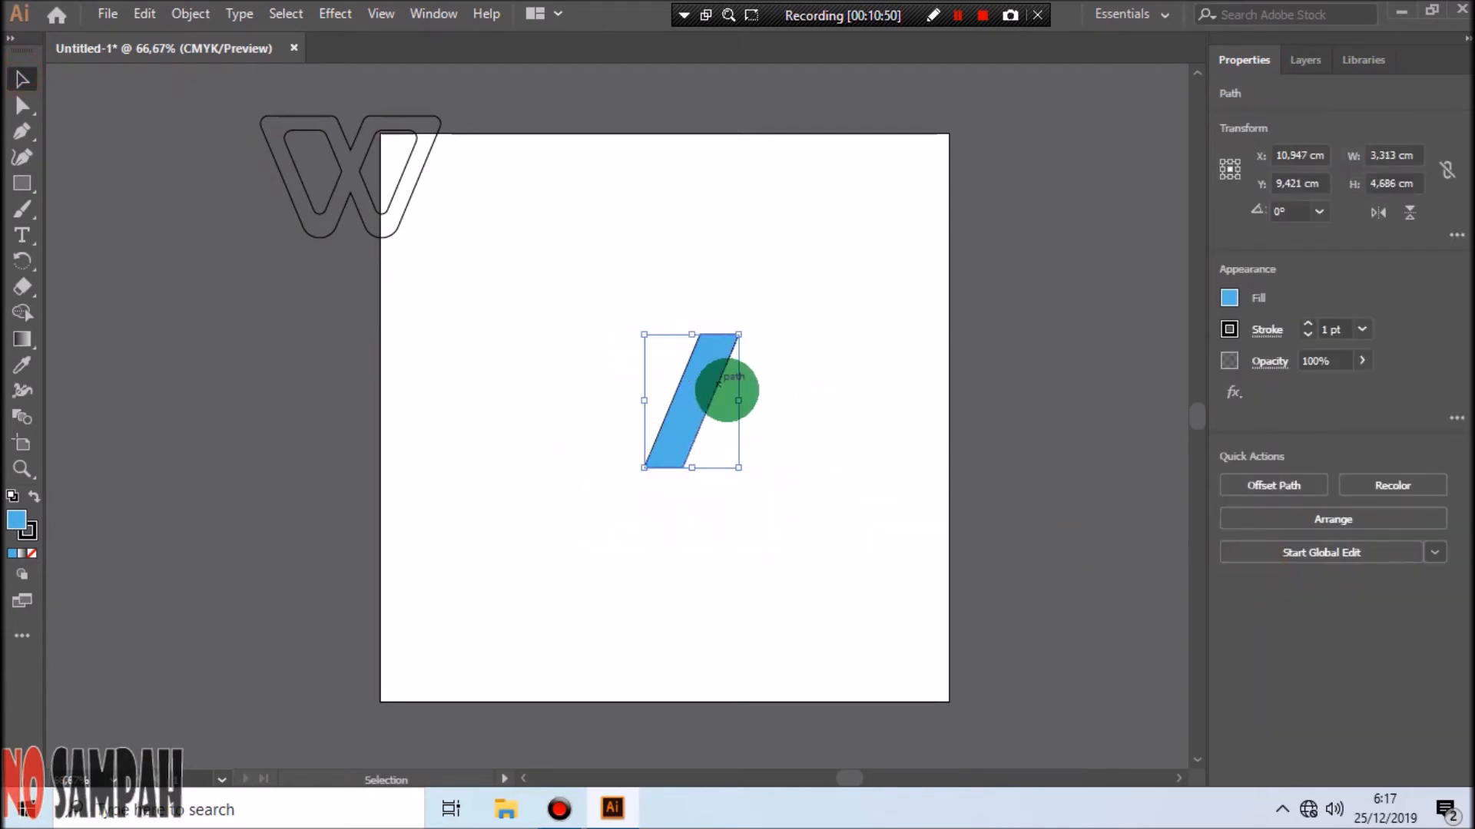
left_click_drag(738, 400, 710, 400)
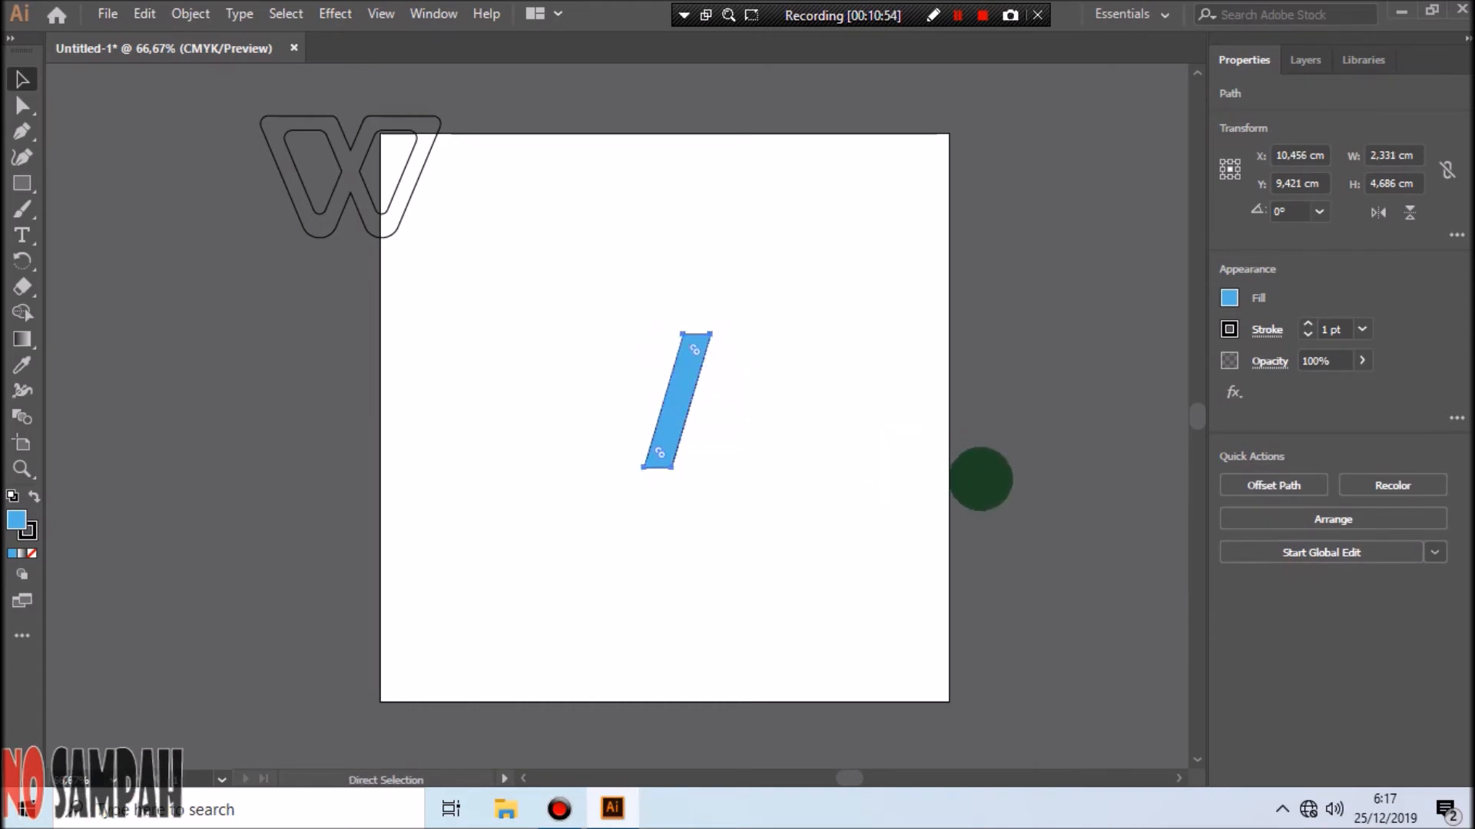
key("ctrl+z")
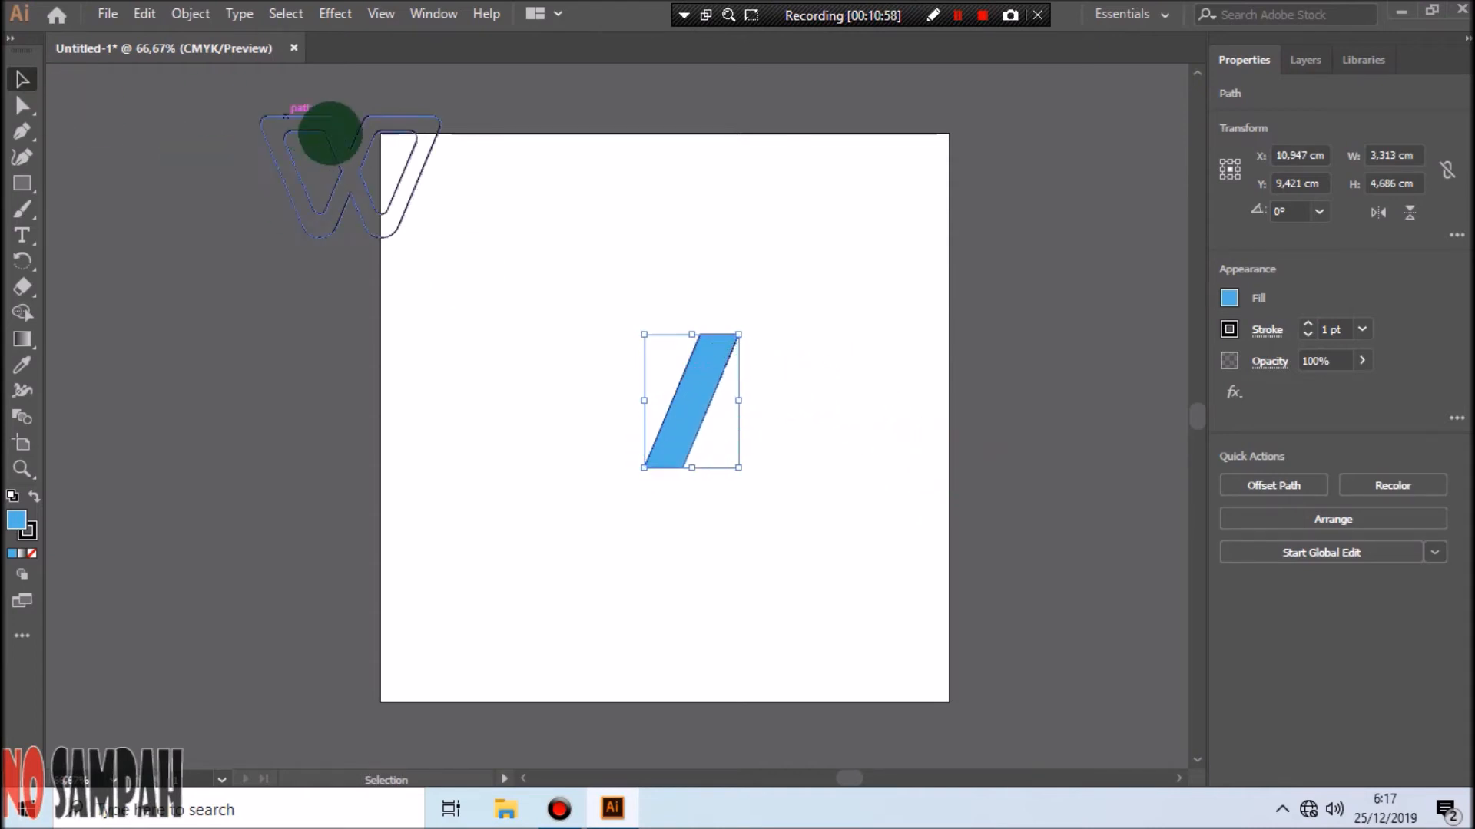
Enlarge the W outline to about 21.5 x 14.6 cm and move the blue slanted bar onto the W's central crossing.
left_click(361, 154)
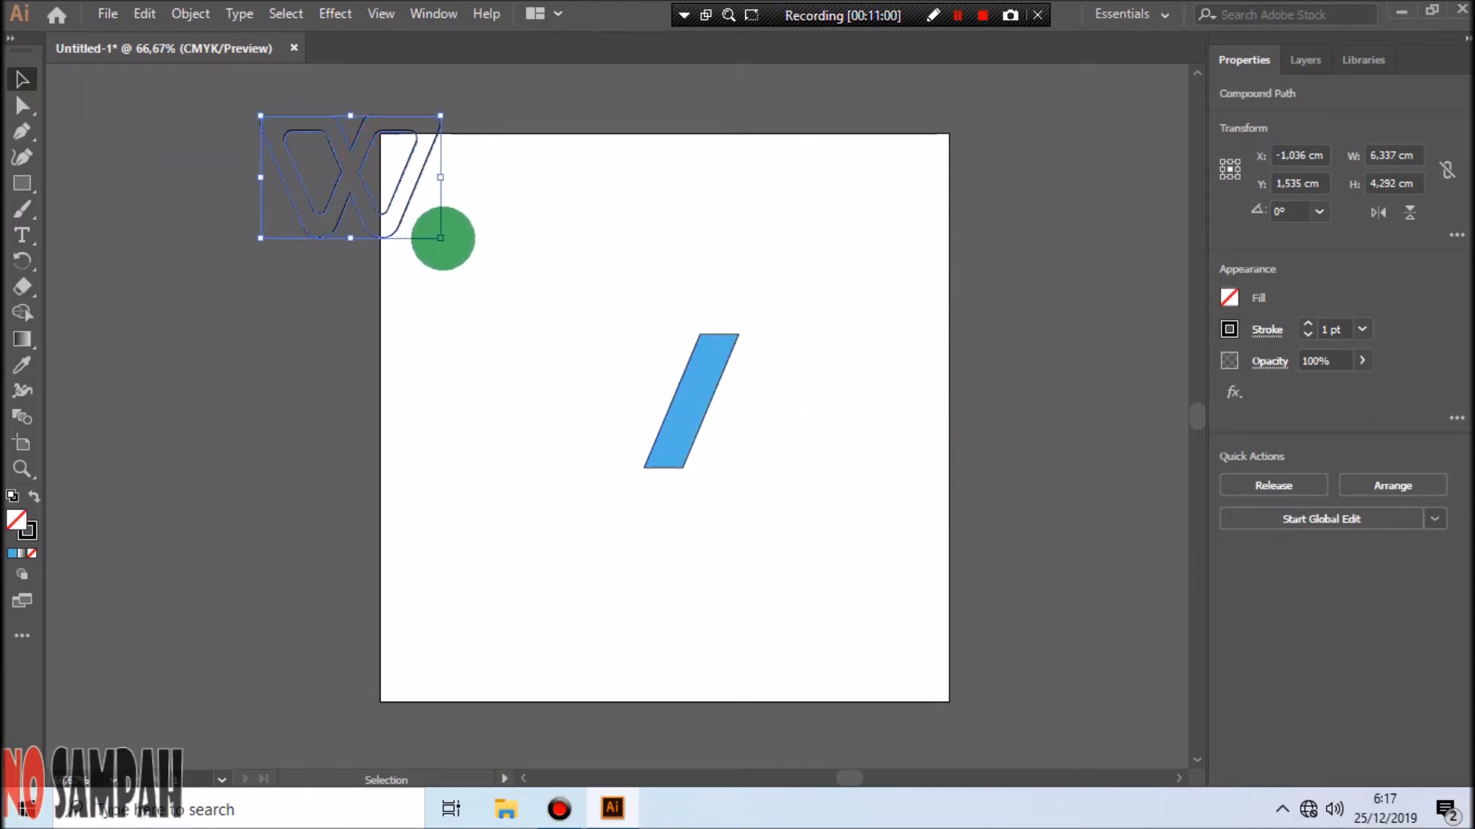
left_click_drag(440, 238, 840, 589)
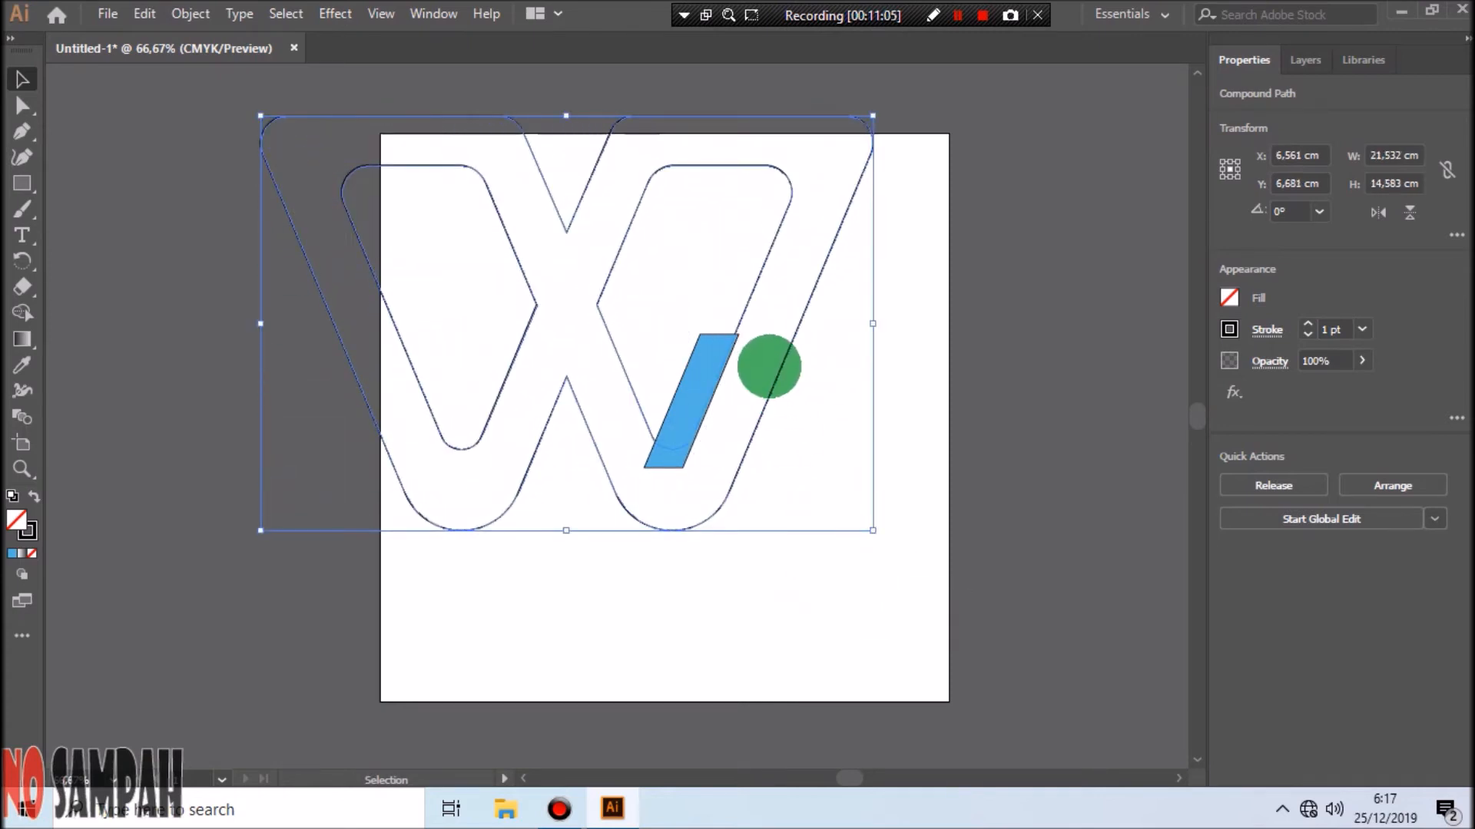
left_click_drag(783, 354, 838, 432)
left_click(710, 378)
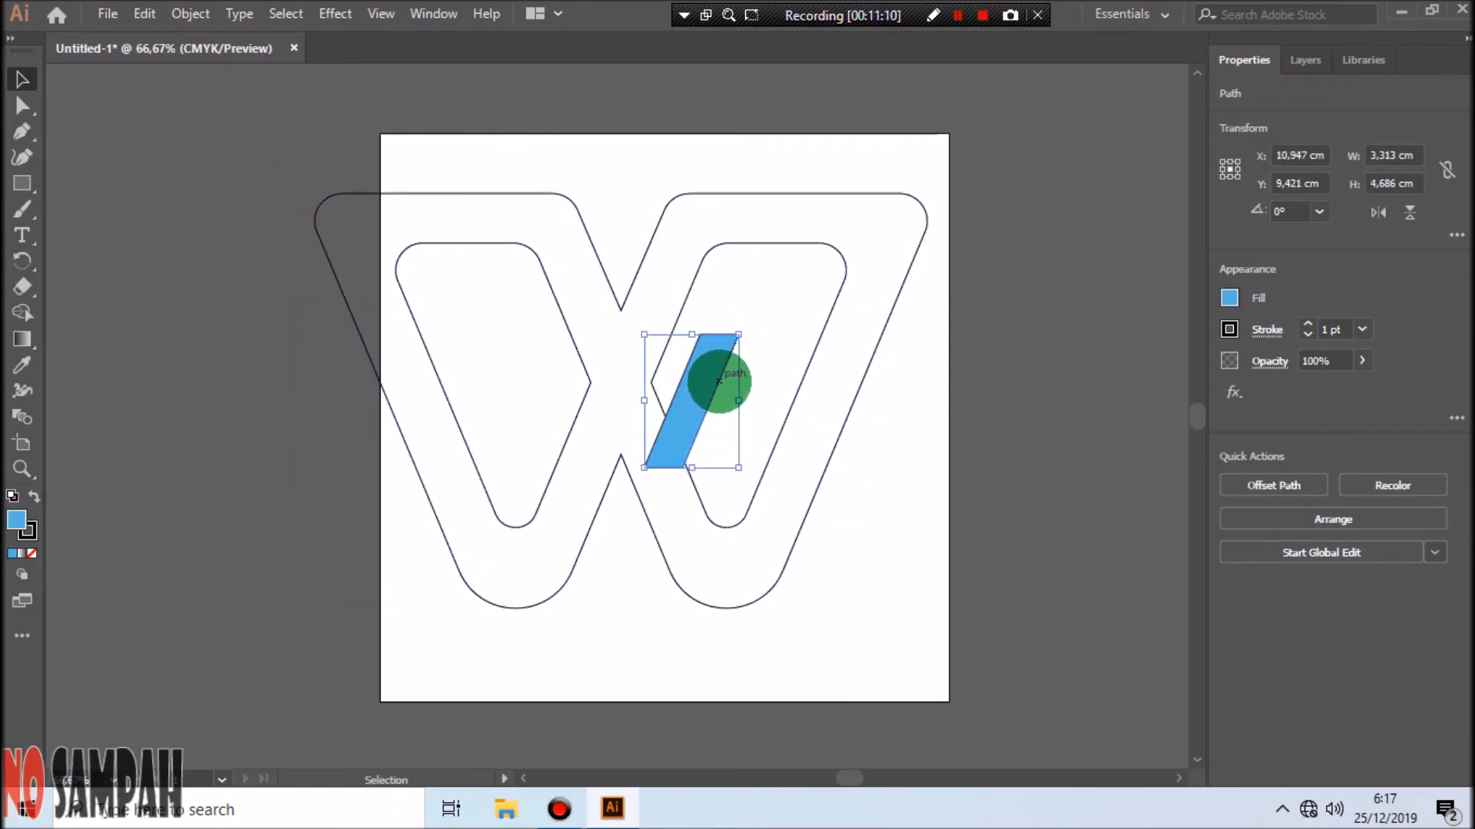
left_click_drag(719, 379, 676, 413)
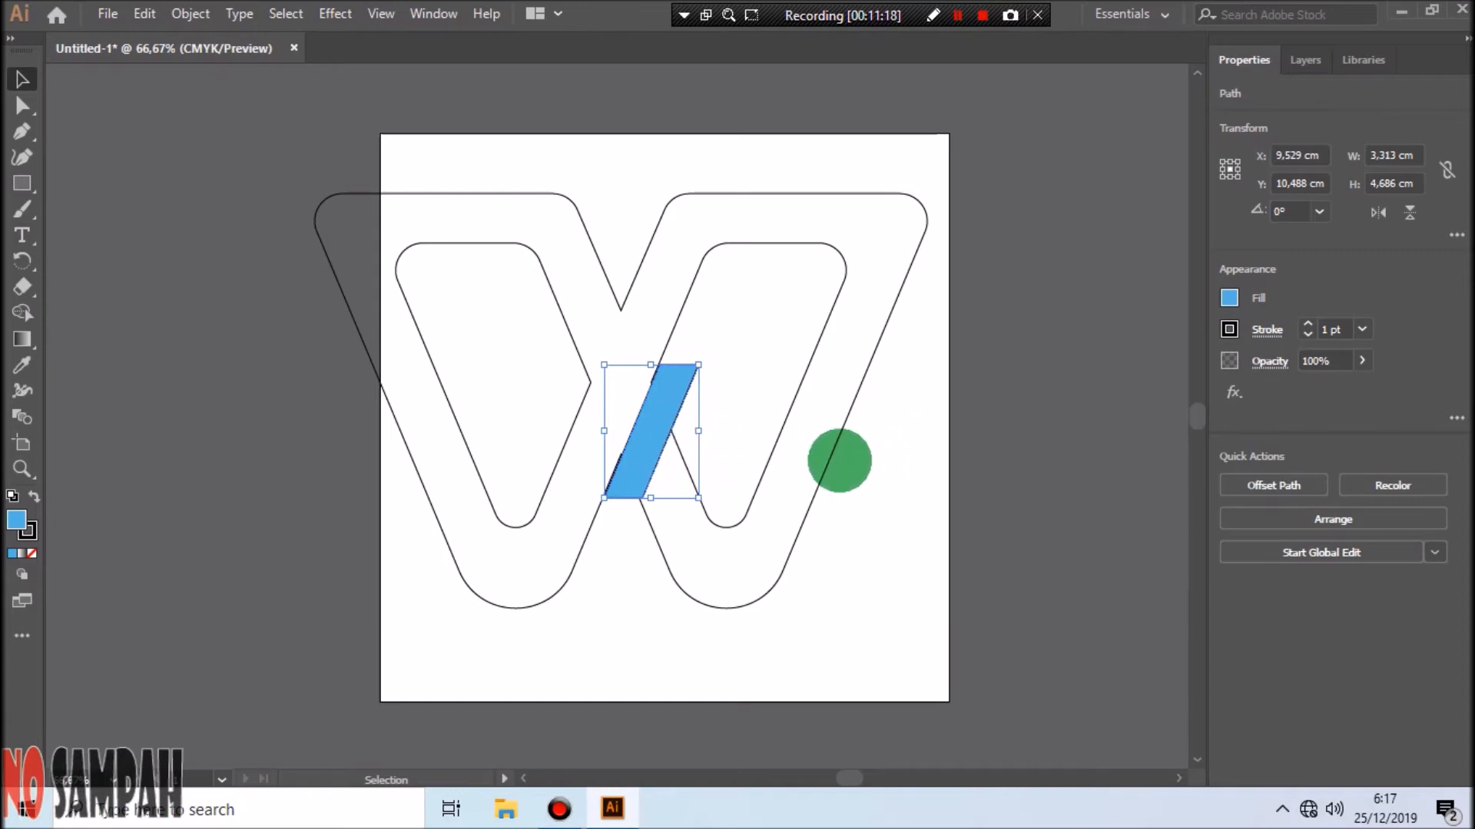
Enlarge the W outline to about 25.7 x 17.4 cm and move the slanted bar back over its central crossing.
left_click(829, 455)
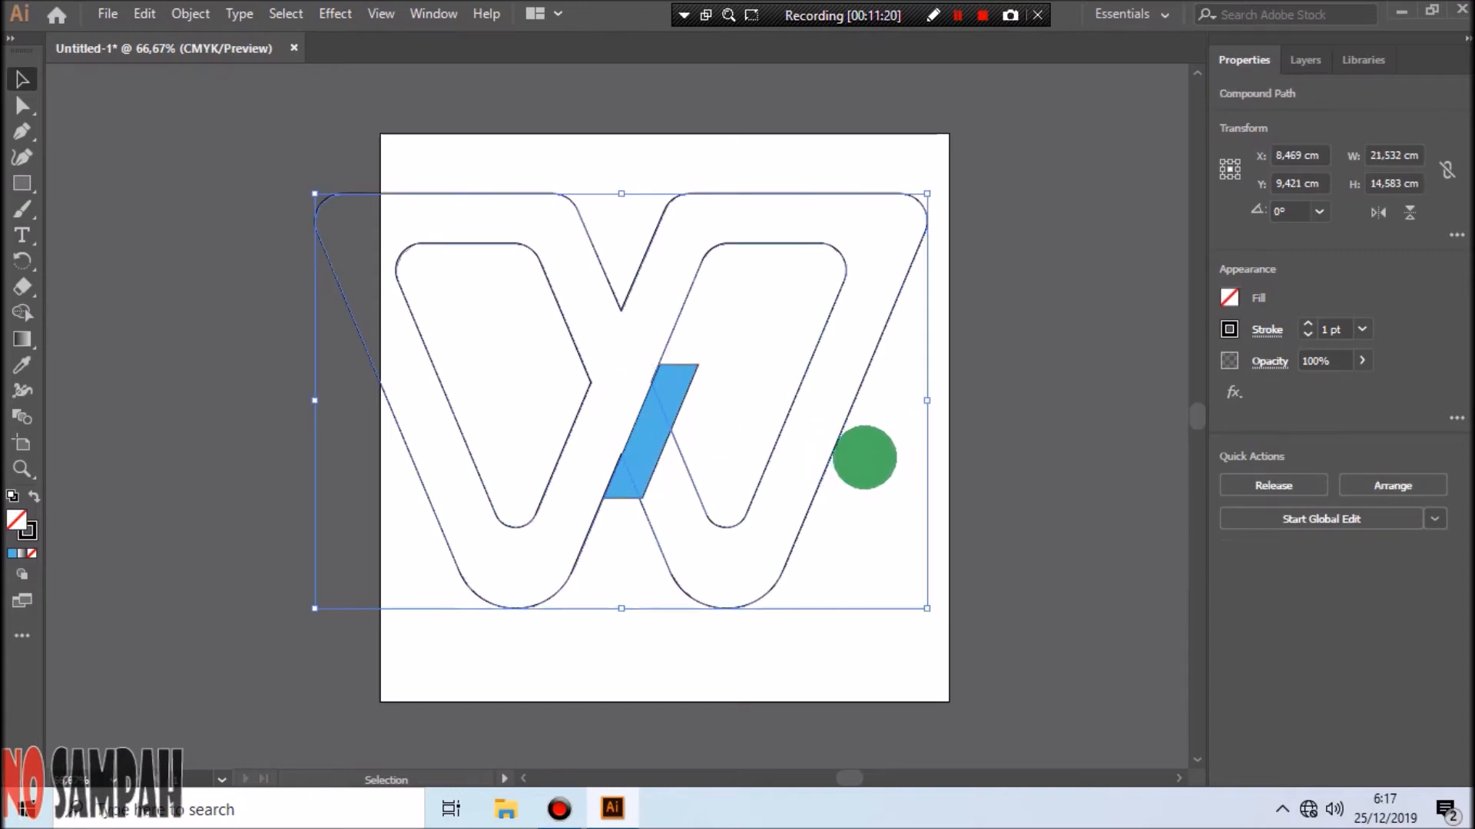
left_click_drag(927, 193, 1043, 89)
left_click(638, 407)
left_click_drag(653, 405, 720, 363)
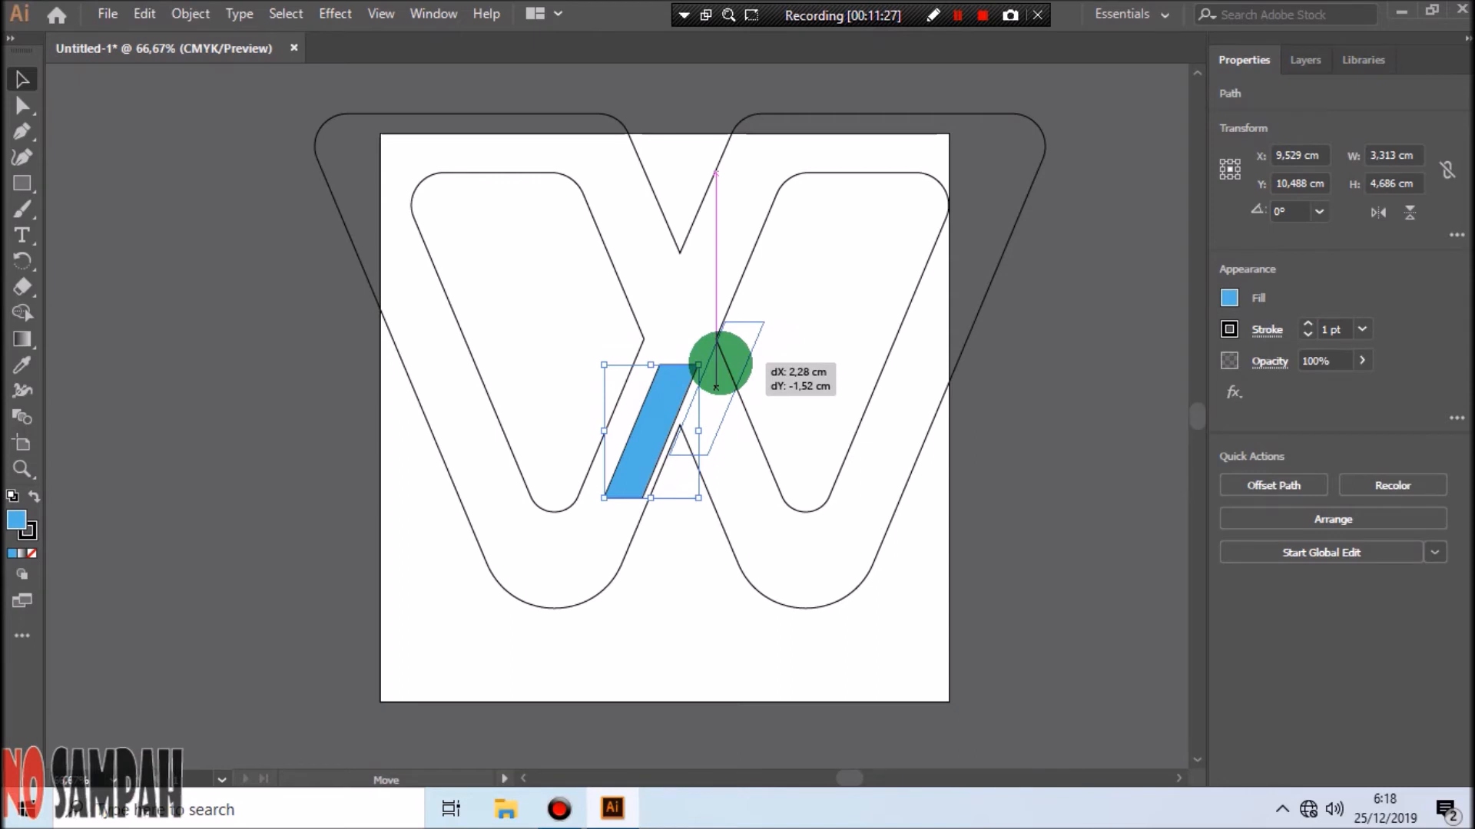
left_click_drag(716, 386, 716, 388)
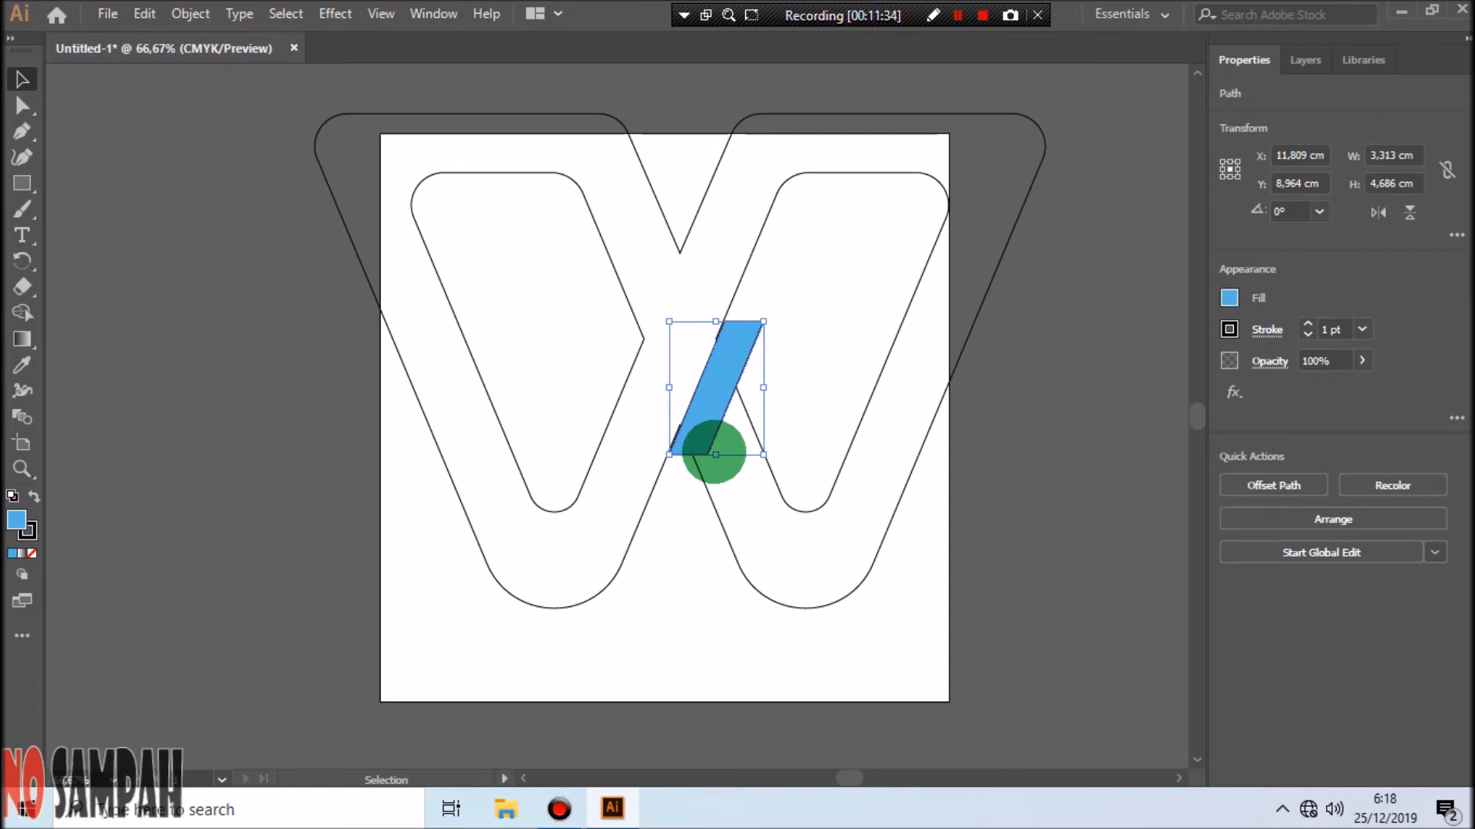
Nudge the W outline until the edge of its central diagonal lines up with the left side of the blue slanted bar.
left_click(898, 495)
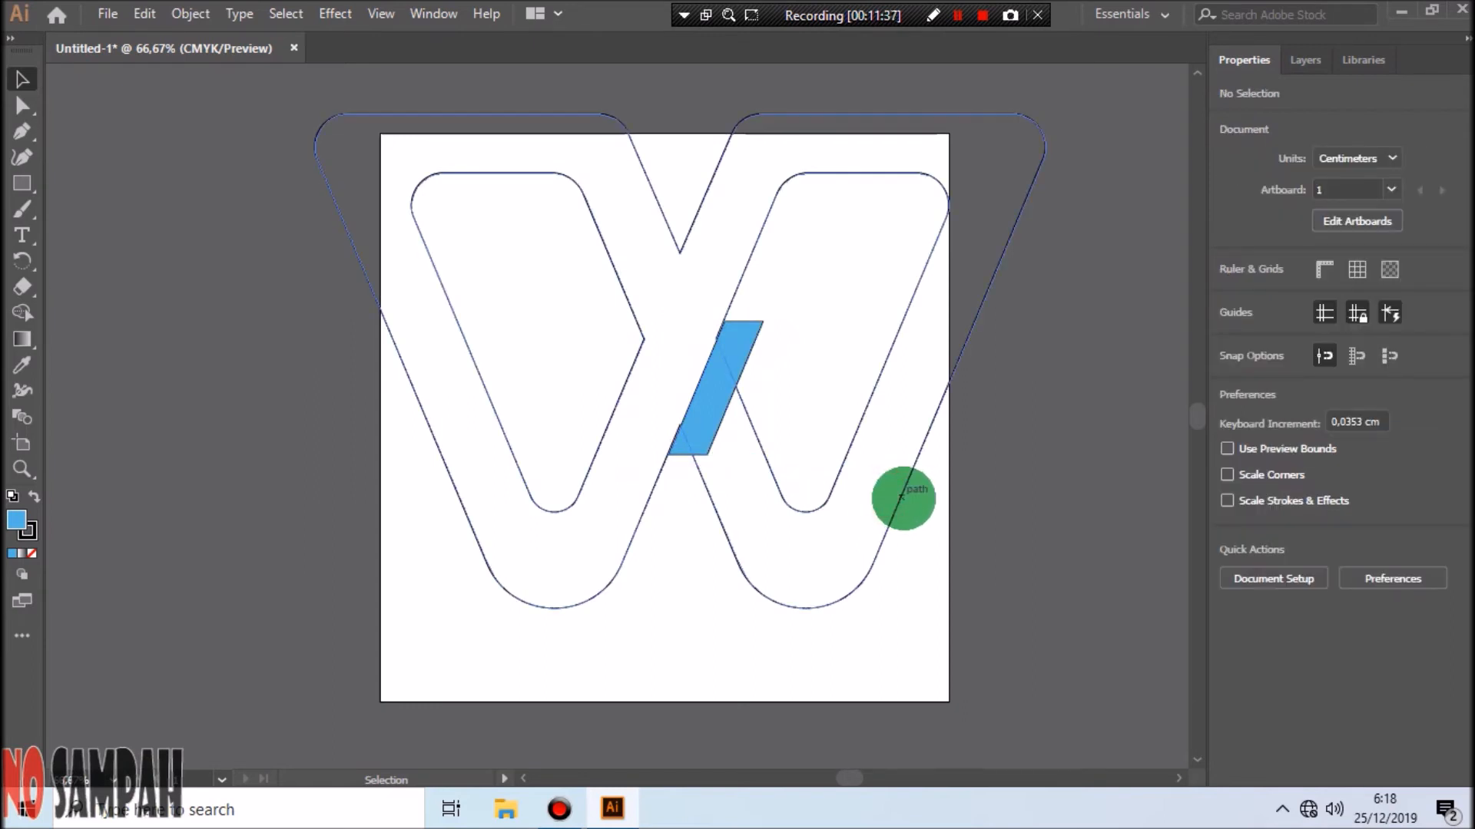
left_click(903, 497)
key("Up")
key("Up")
key("Up")
key("Up")
key("Up")
key("Up")
key("Up")
key("Up")
key("Up")
key("Up")
key("Up")
key("Up")
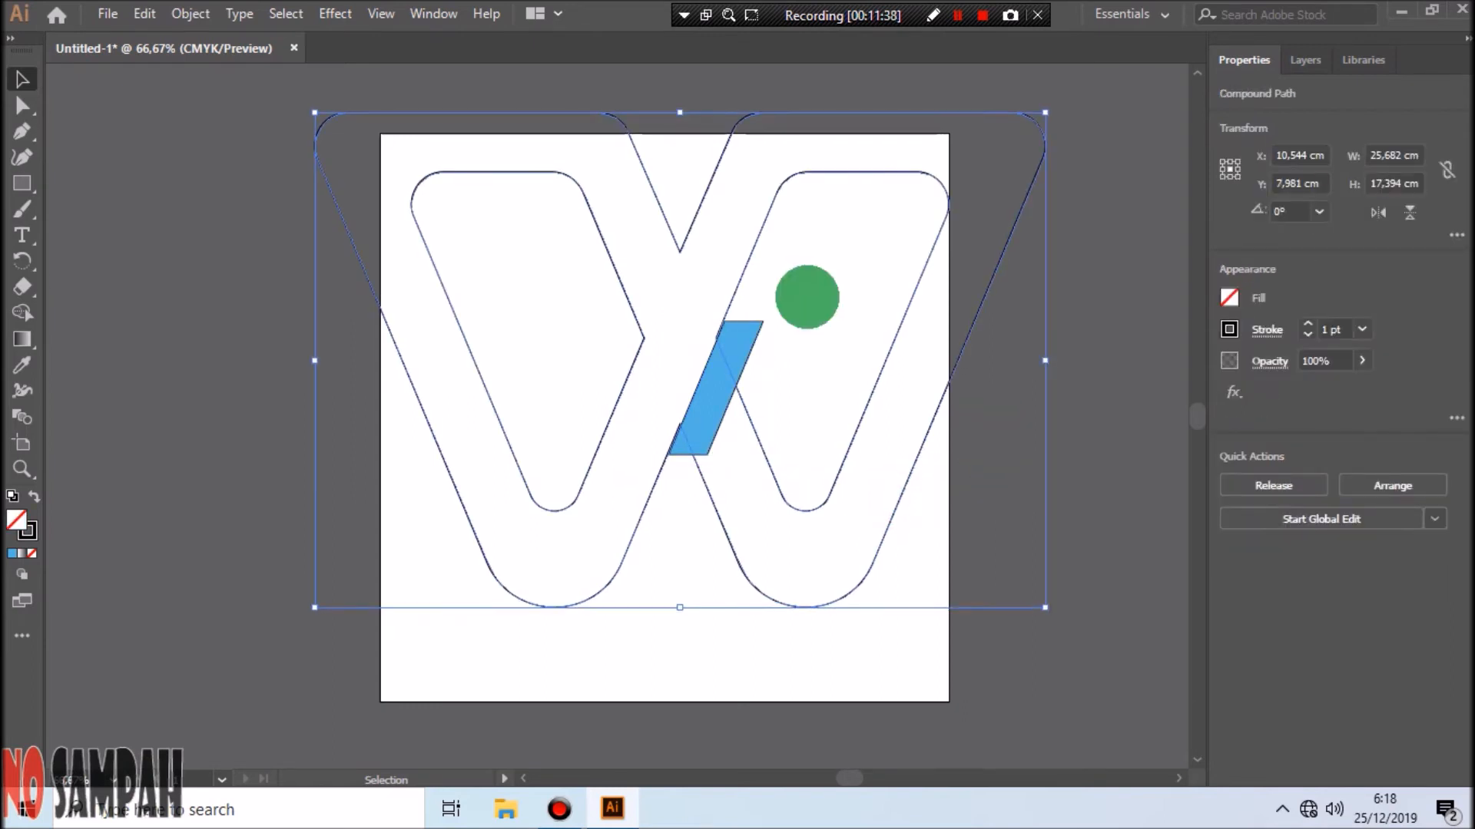
key("Up")
key("Up")
key("Up")
key("Up")
key("Up")
key("Up")
key("Up")
key("Up")
key("Up")
key("Up")
key("Up")
key("Up")
key("Up")
key("Up")
key("Up")
key("Up")
key("Up")
key("Up")
key("Up")
key("Up")
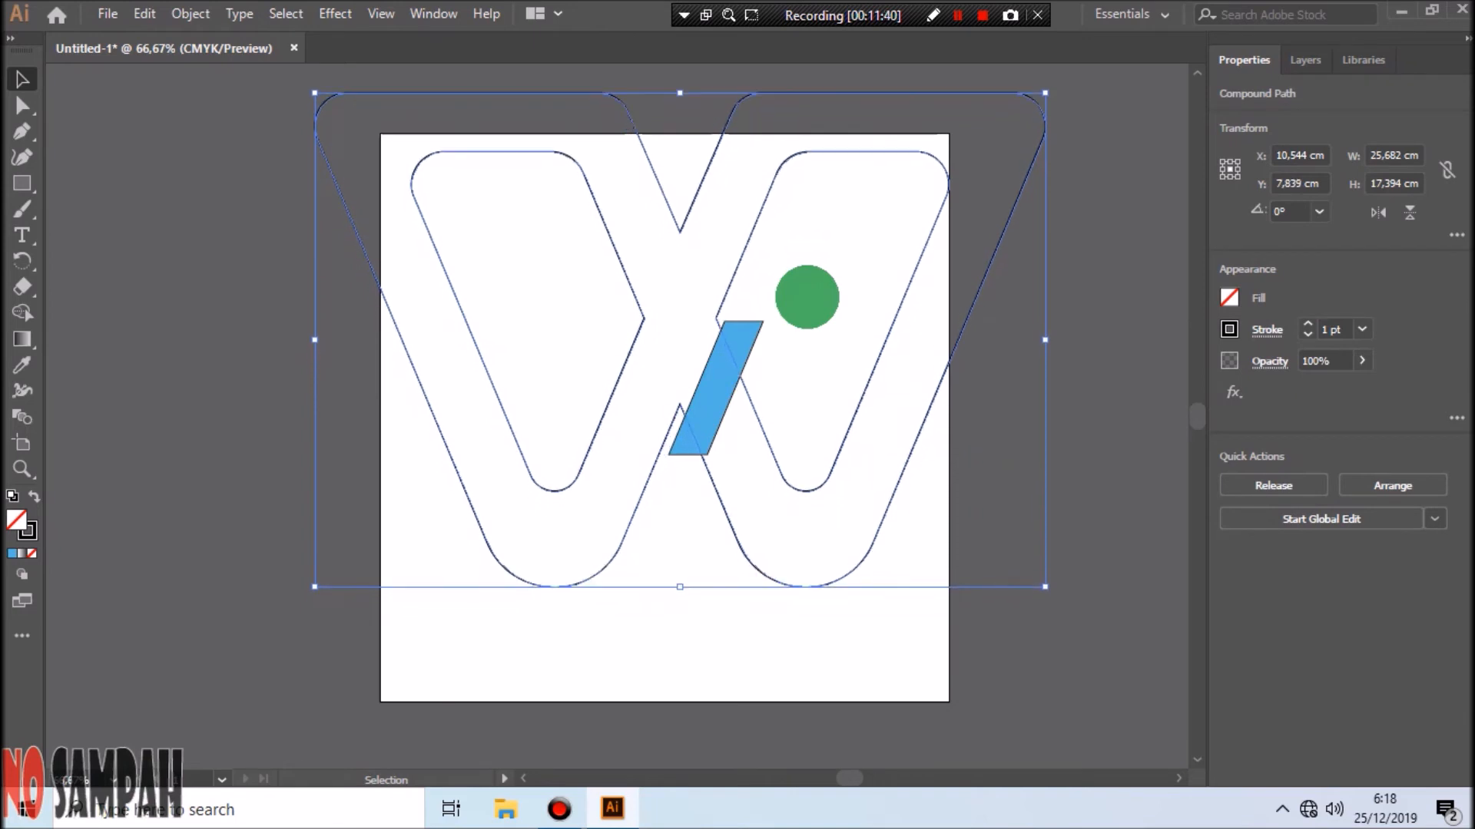
key("Right")
key("Right")
key("Right")
key("Right")
key("Right")
key("Right")
key("Right")
key("Right")
key("Right")
key("Right")
key("Right")
key("Right")
key("Right")
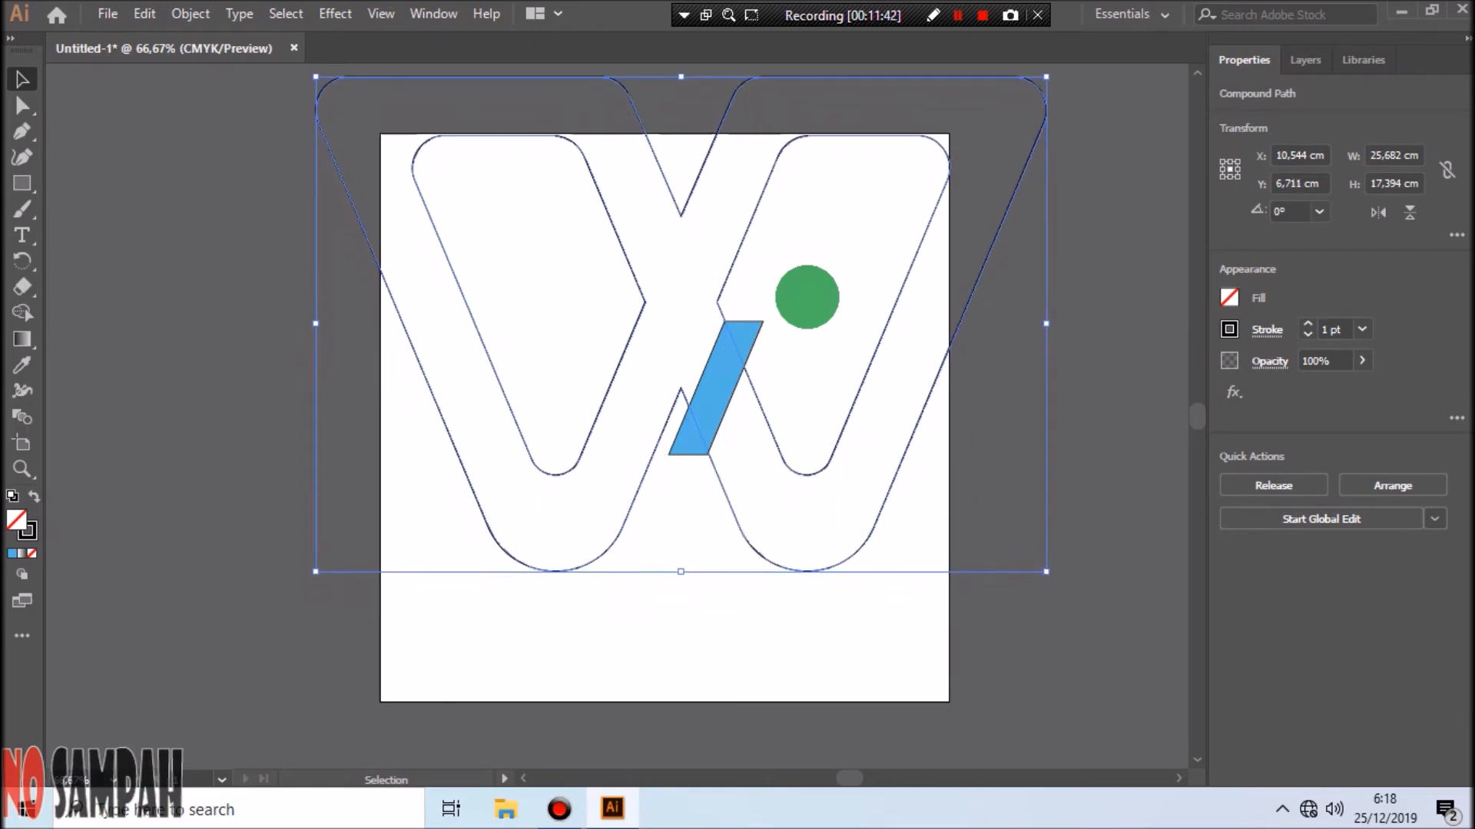
key("Down")
key("Down")
key("Down")
key("Down")
key("Down")
key("Down")
key("Down")
key("Down")
key("Down")
key("Down")
key("Down")
key("Down")
key("Down")
key("Down")
key("Down")
key("Down")
key("Down")
key("Down")
key("Down")
key("Down")
key("Down")
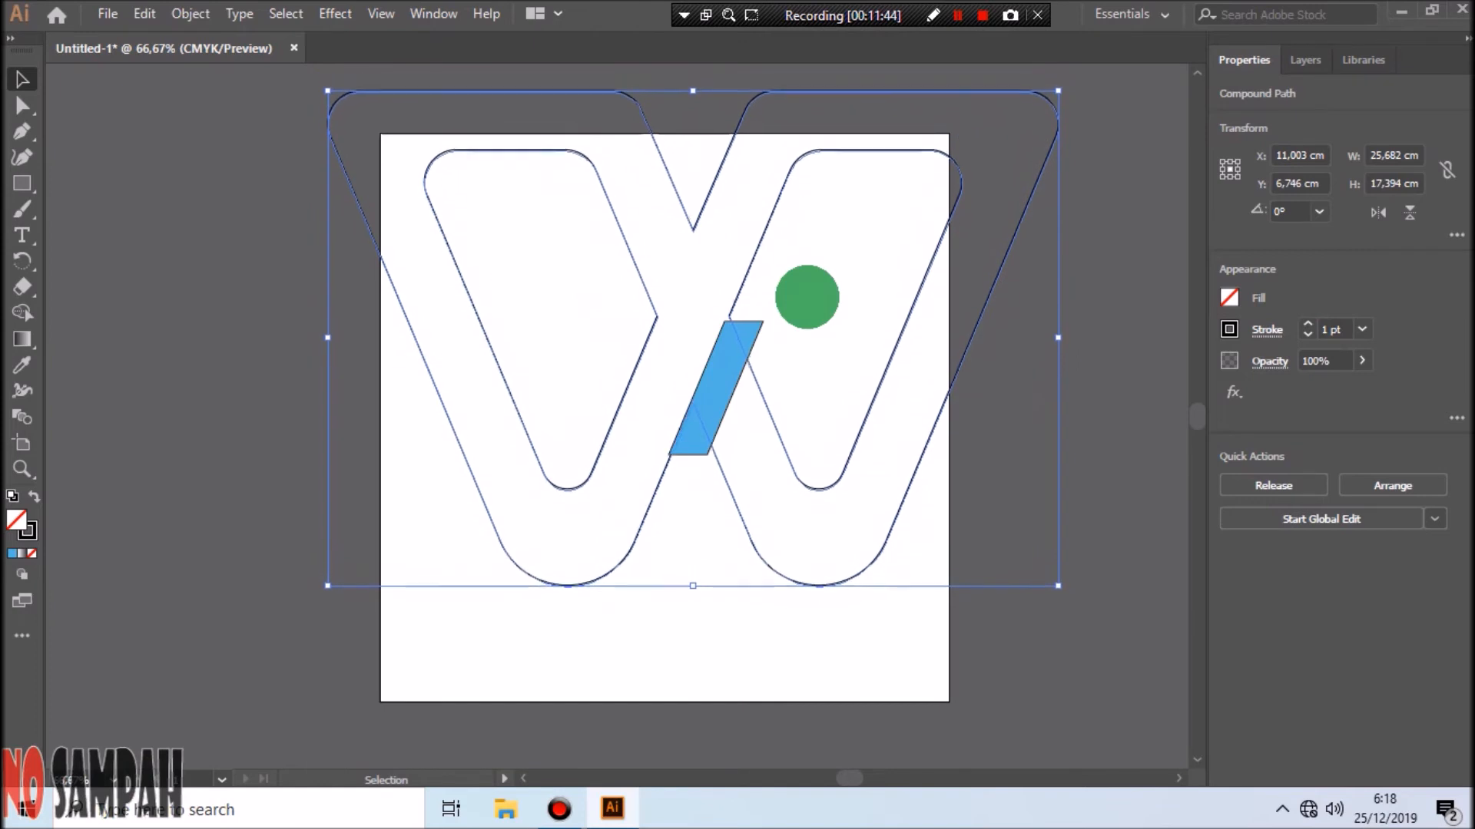
key("Left")
key("Left")
key("Left")
key("Left")
key("Left")
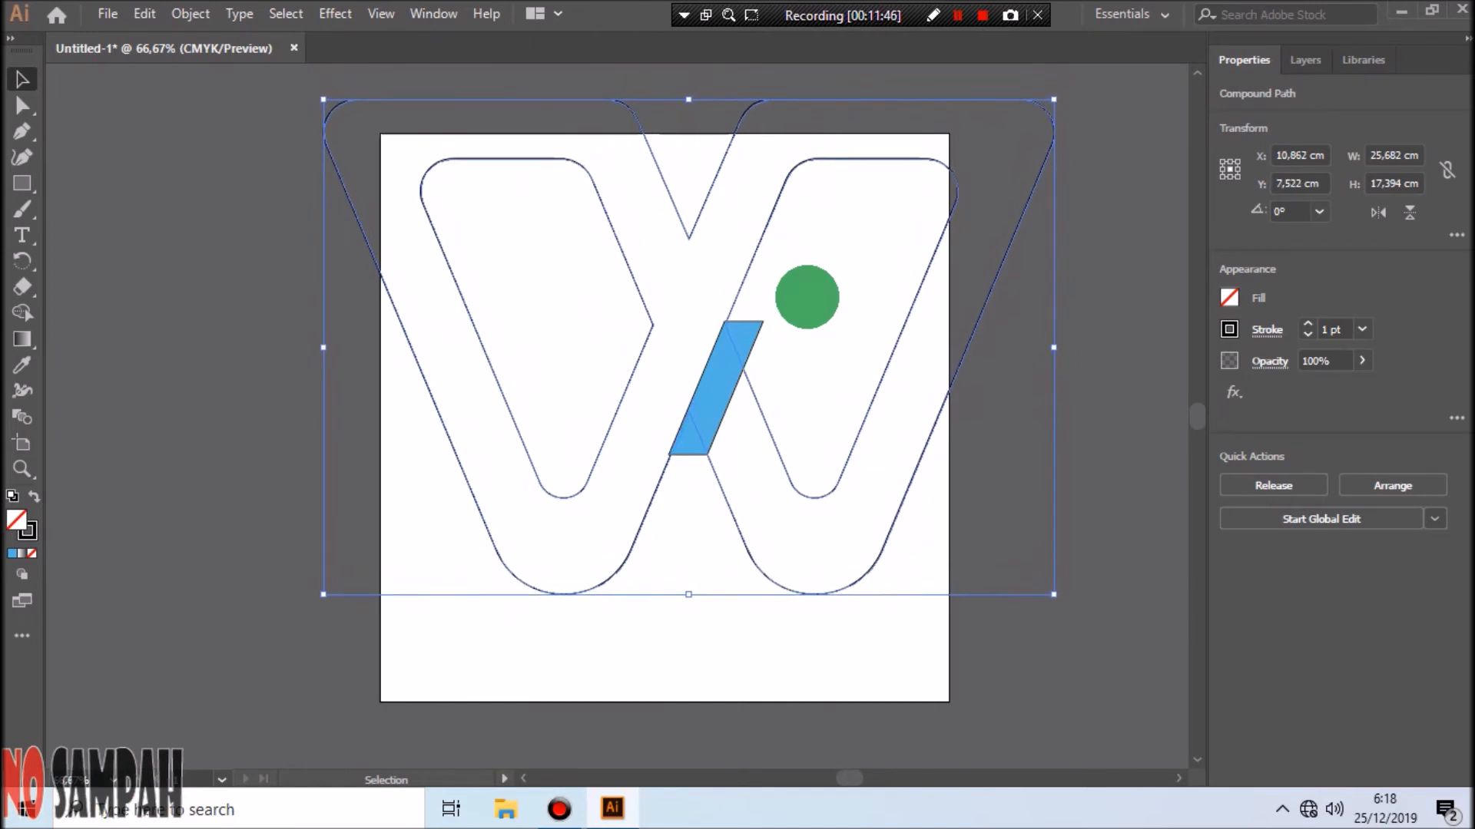
key("Right")
key("Up")
key("Up")
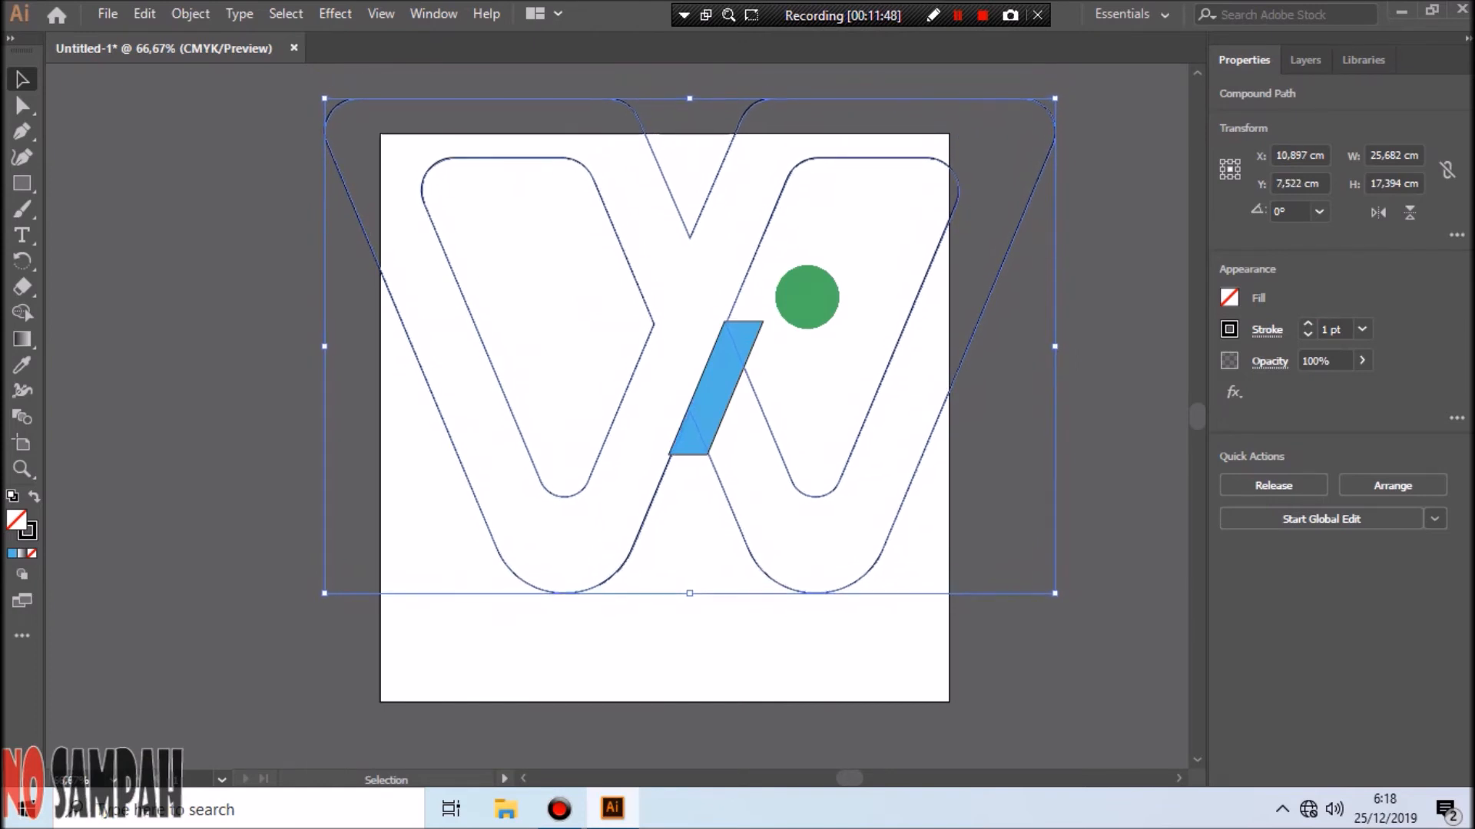
key("Down")
key("Left")
key("Left")
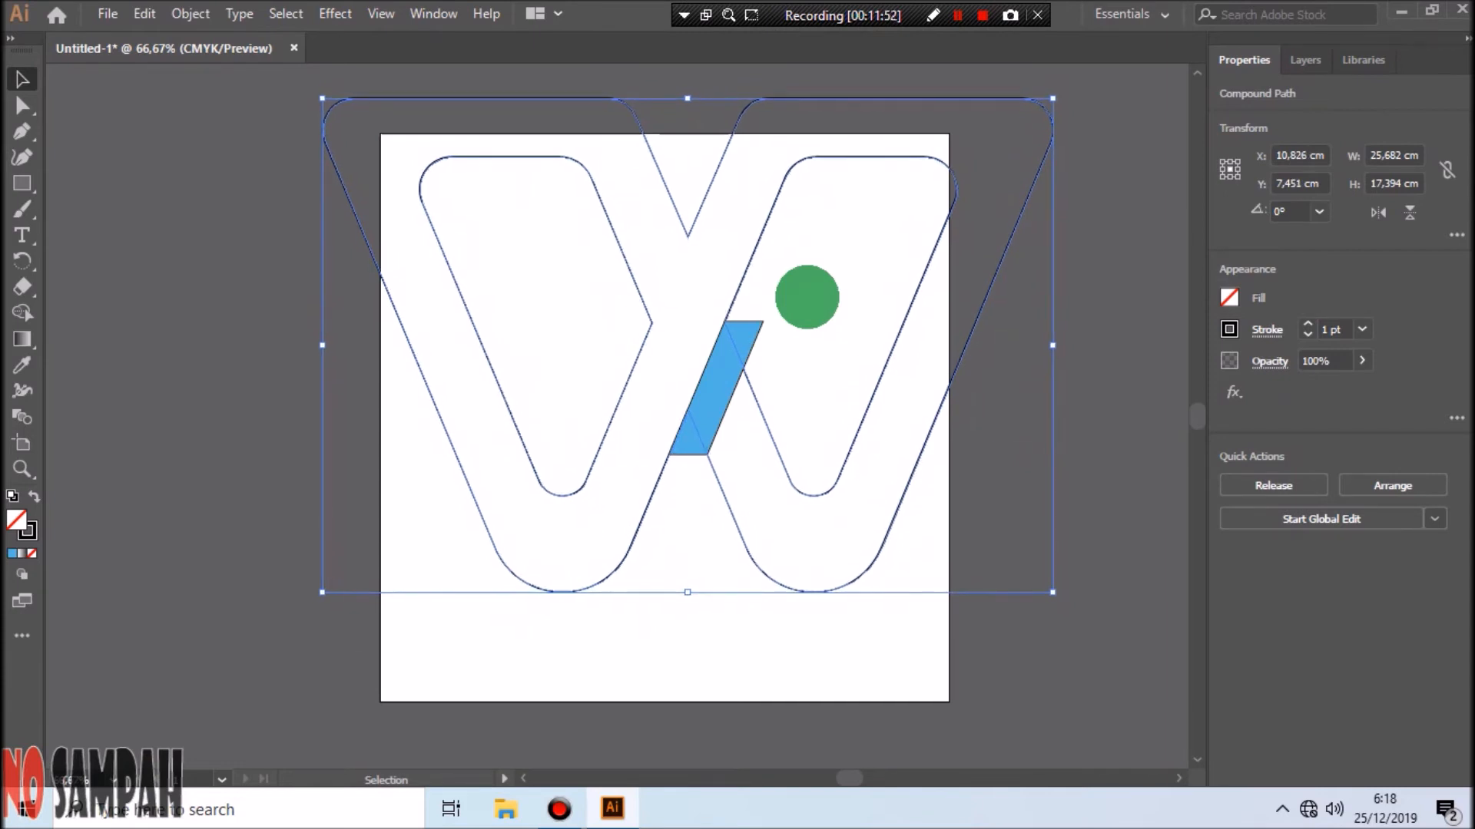
key("Left")
key("Right")
left_click(806, 297)
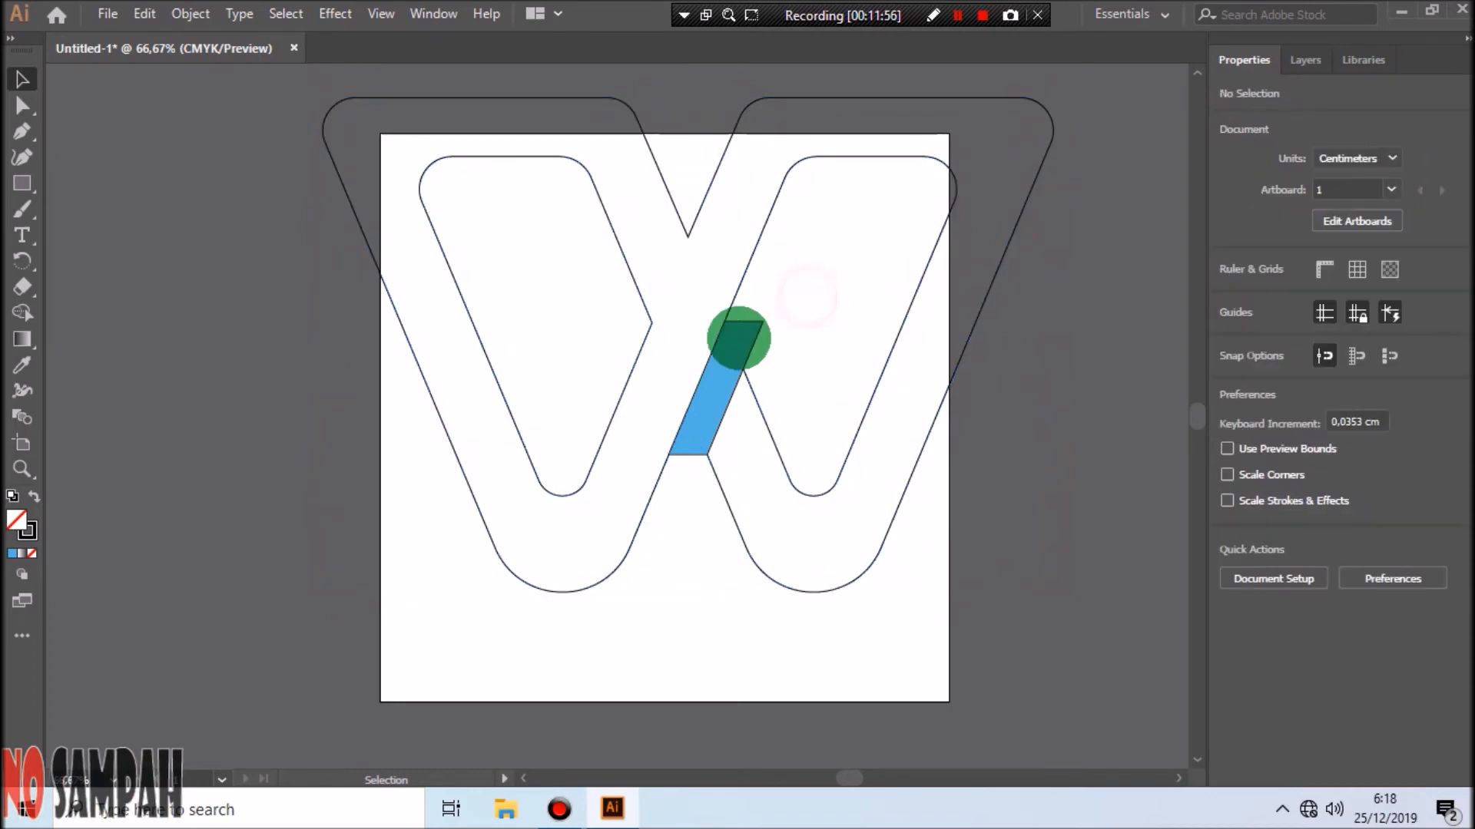
Duplicate the blue slanted bar and place the copy on the opposite, upper-left side of the W's central diagonal.
left_click(740, 337)
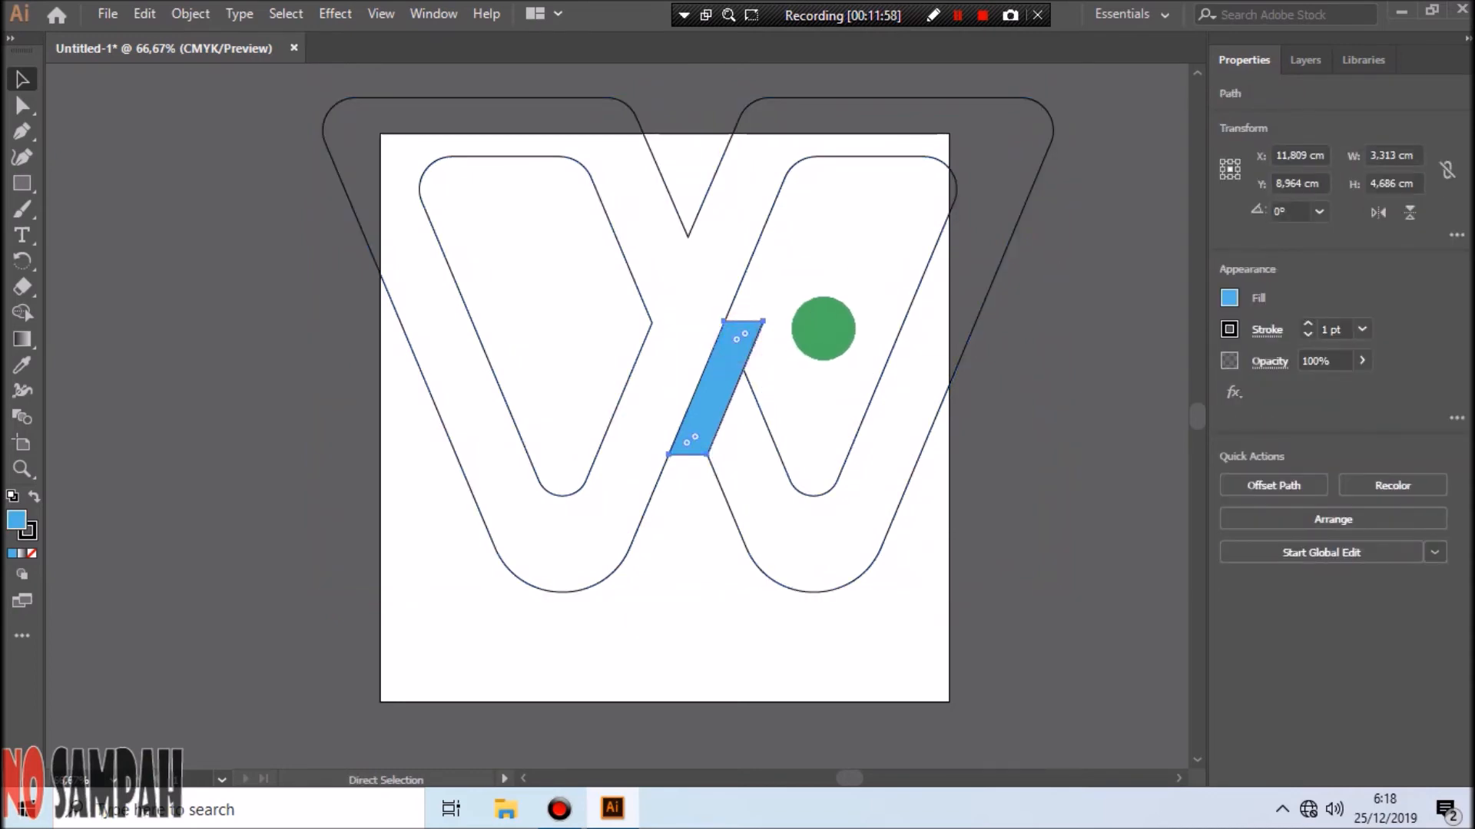
key("ctrl+c")
key("ctrl+v")
left_click_drag(619, 385, 651, 248)
Draw a thin upright rectangle about 0.59 cm wide and 4.3 cm tall near the artboard's left edge.
left_click(21, 182)
left_click_drag(403, 419, 420, 540)
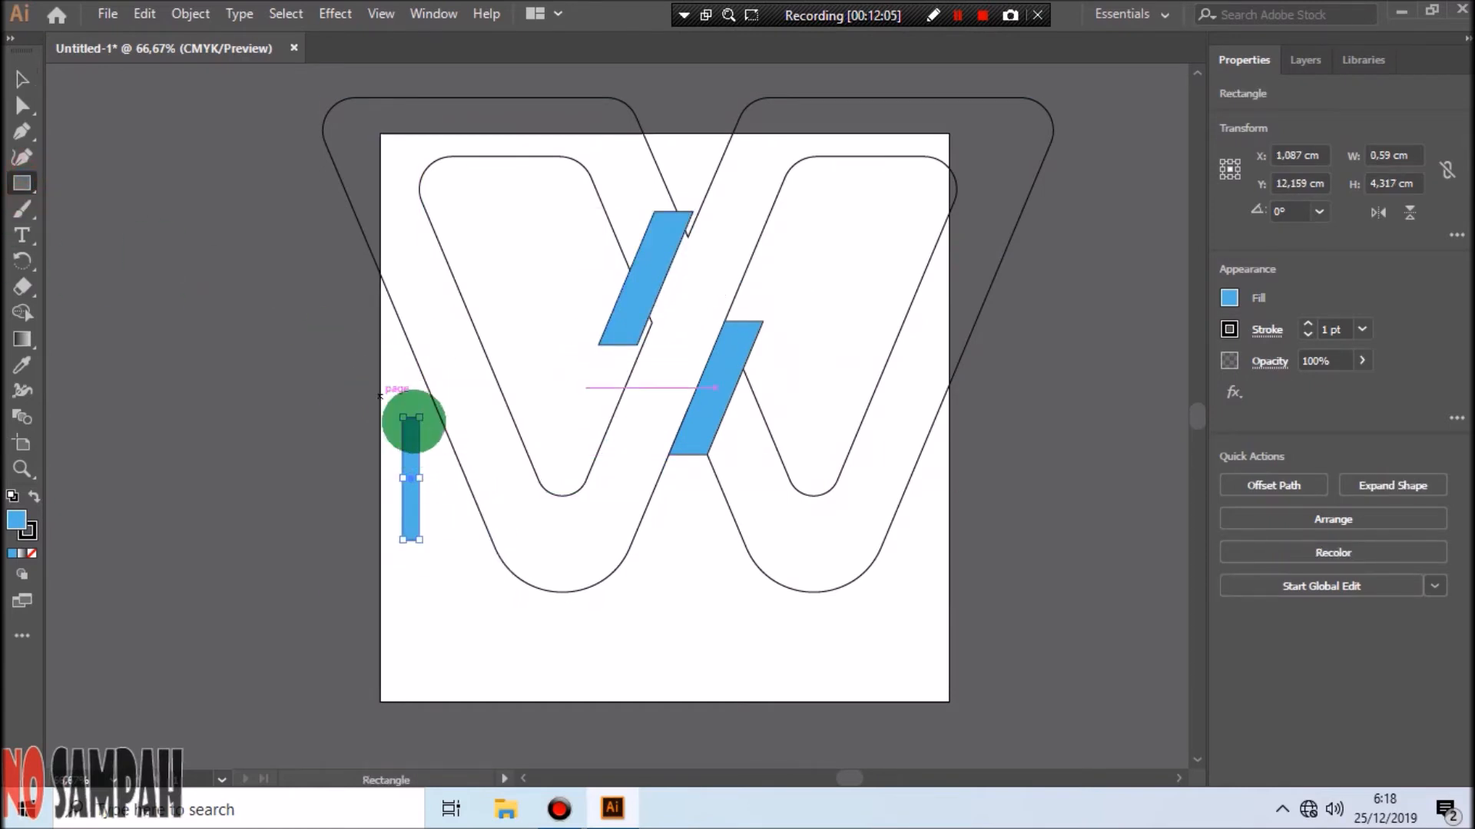
Try fitting the thin rectangle, tilted to match the diagonal, over the lower slanted bar and delete it.
left_click(22, 80)
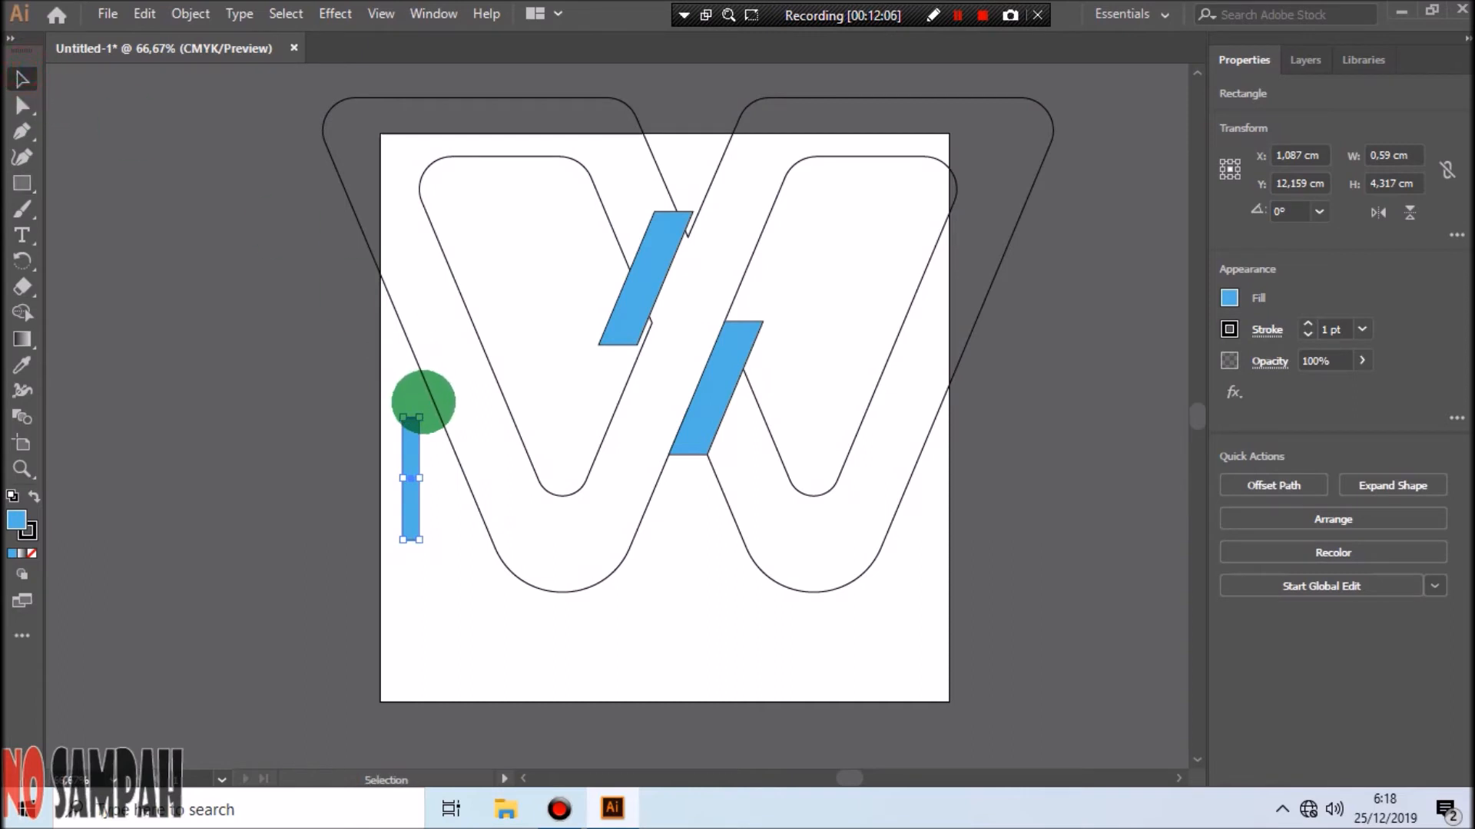
left_click_drag(425, 410, 736, 324)
left_click(424, 435)
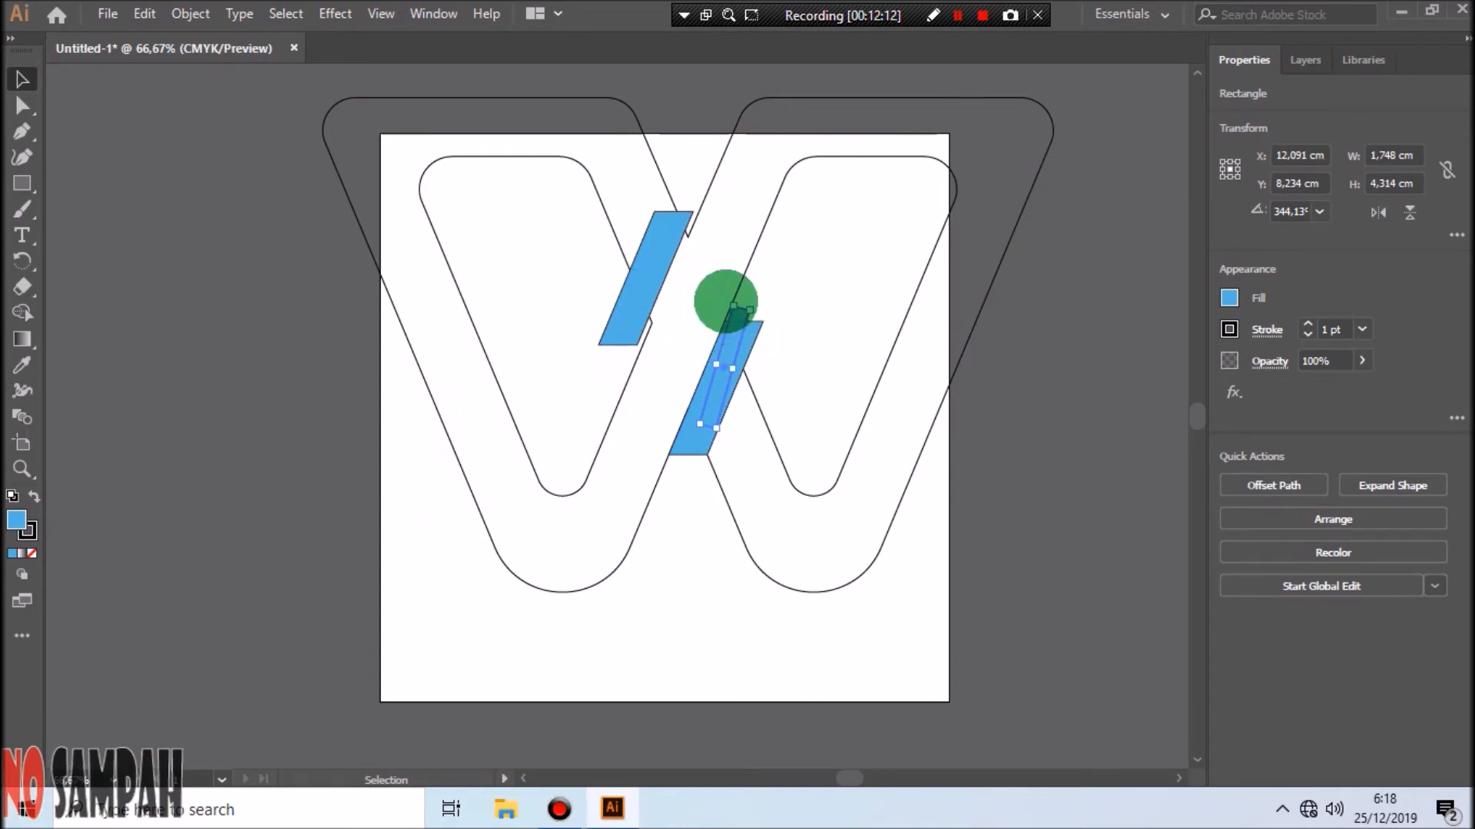
left_click(725, 302)
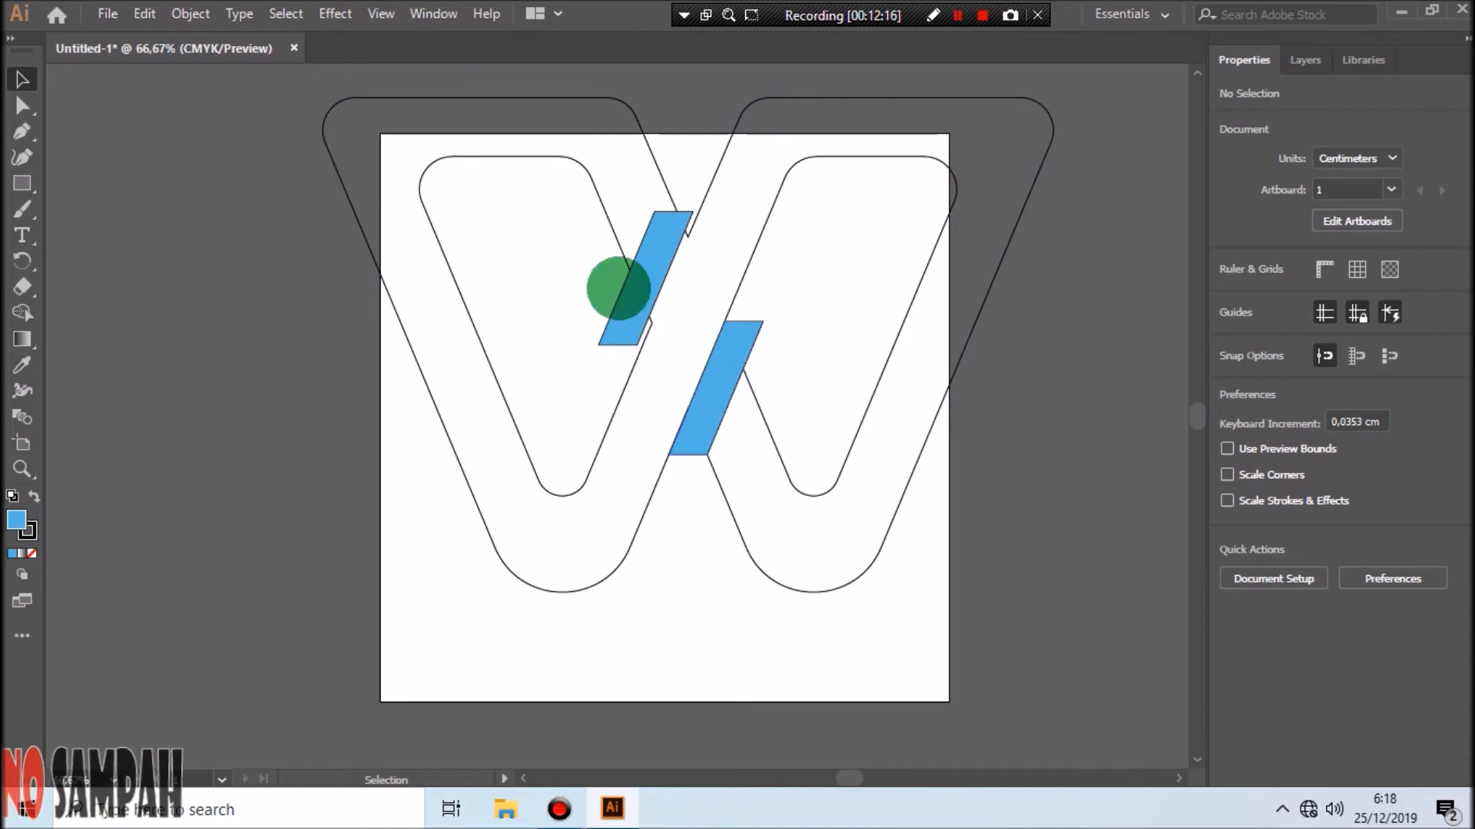
Move the upper slanted bar slightly up and right, closer to the W's central diagonal.
left_click(646, 261)
left_click_drag(647, 262, 655, 253)
left_click(859, 299)
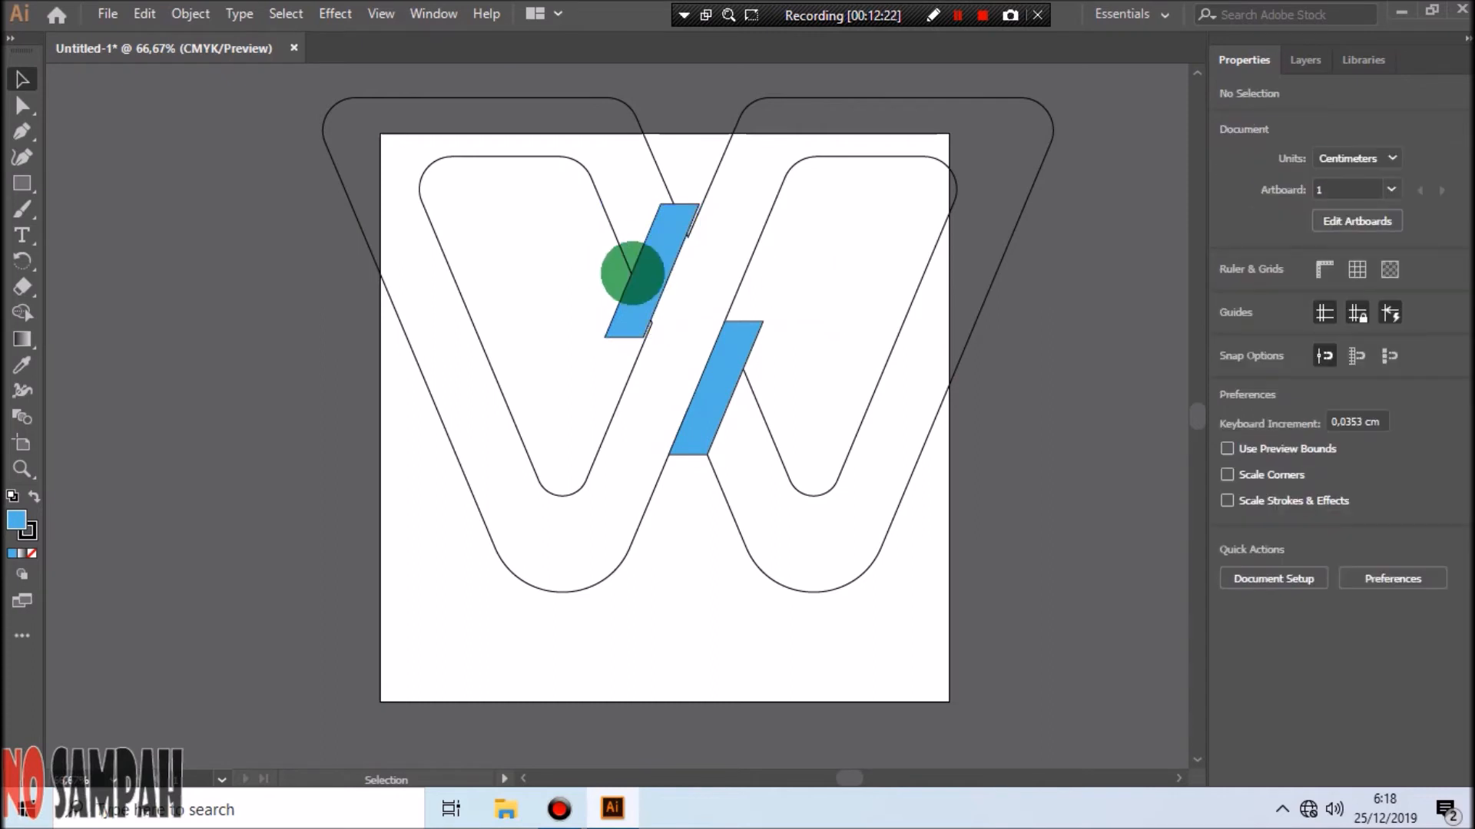
Nudge the upper slanted bar up and right until its right edge lines up with the left edge of the central diagonal.
left_click(637, 269)
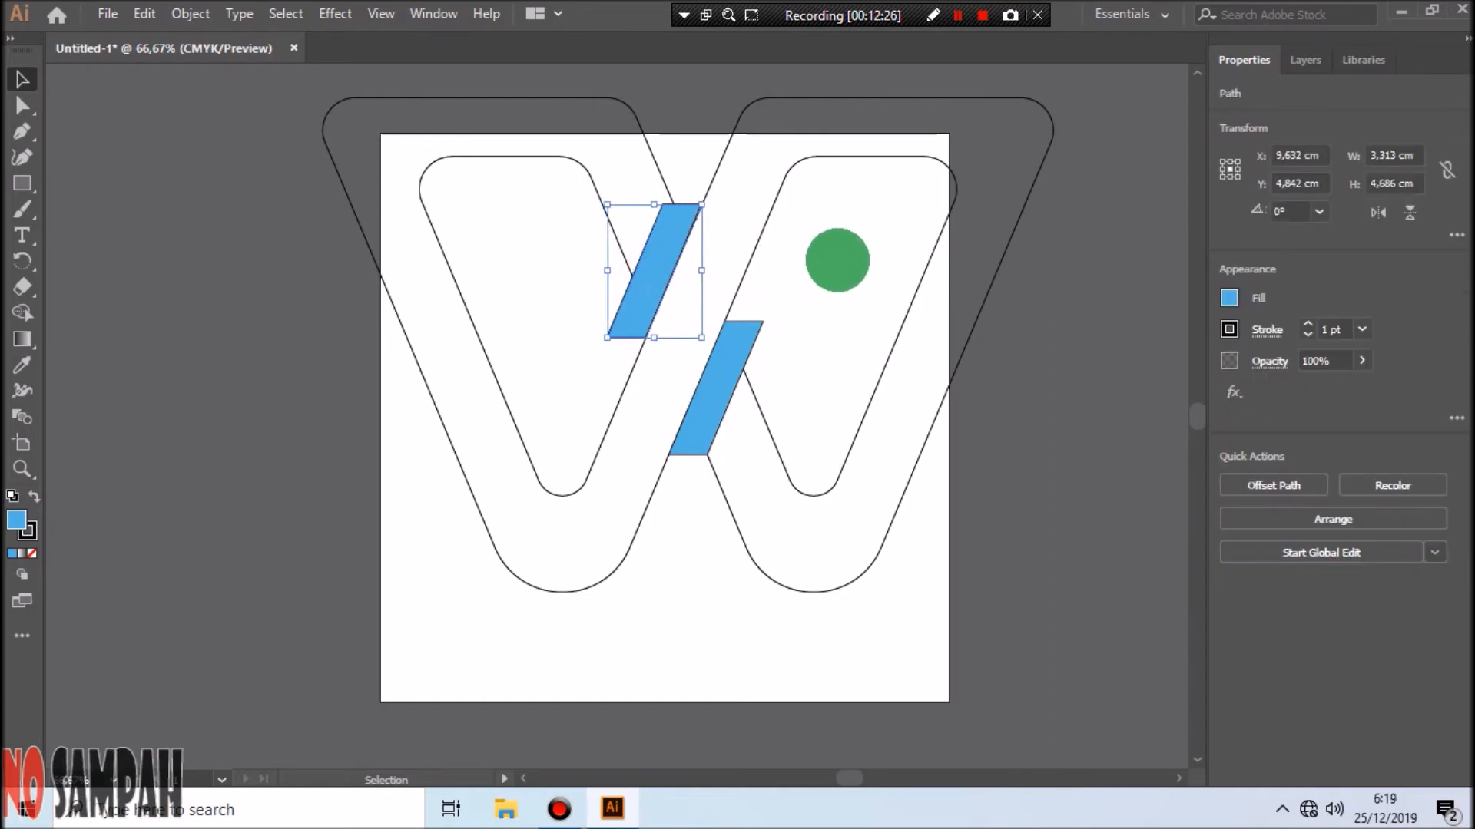
key("Up")
key("Up")
key("Up")
key("Up")
key("Up")
key("Up")
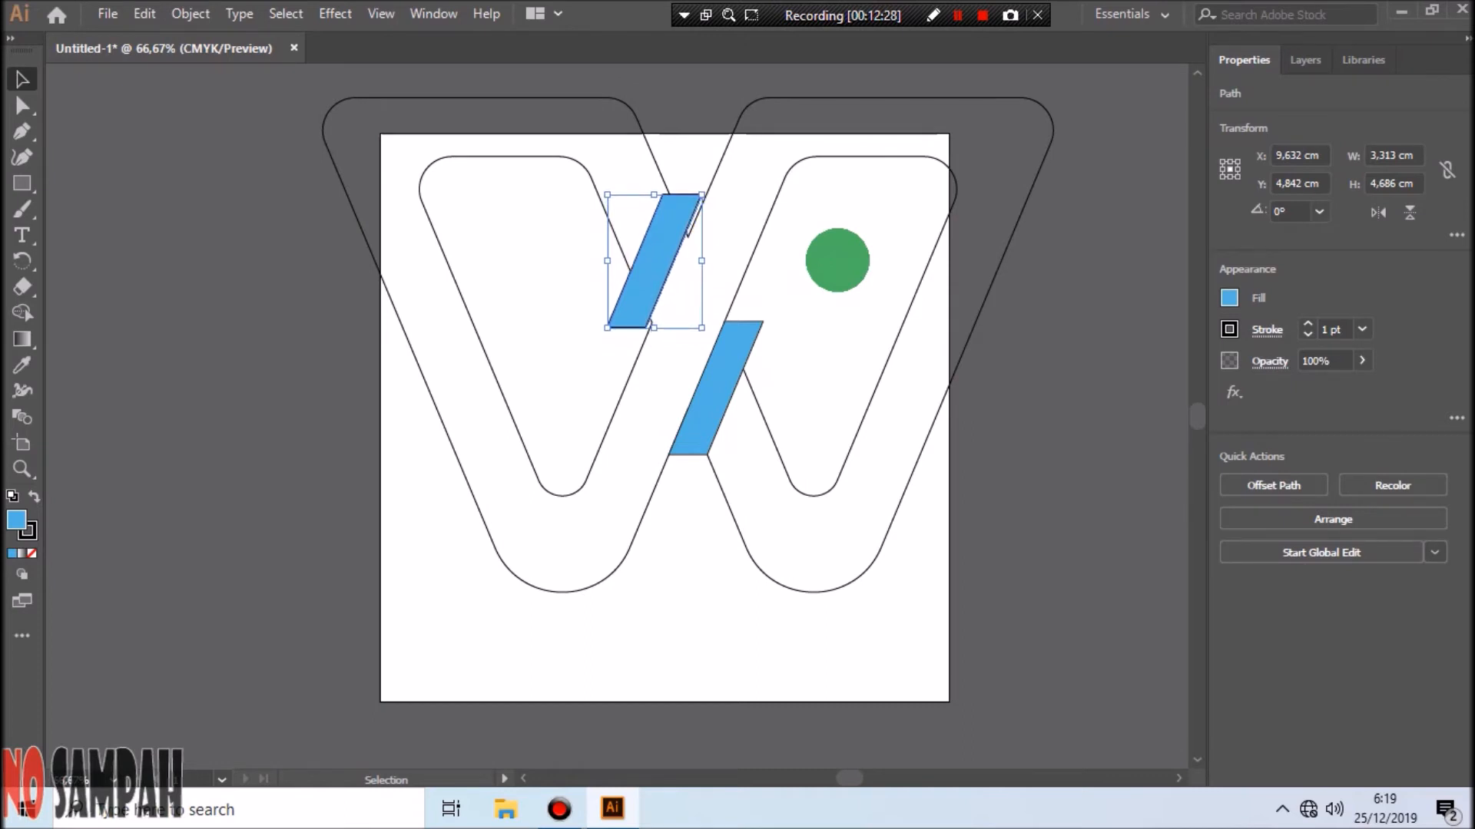
key("Right")
key("Right")
key("Right")
key("Right")
key("Right")
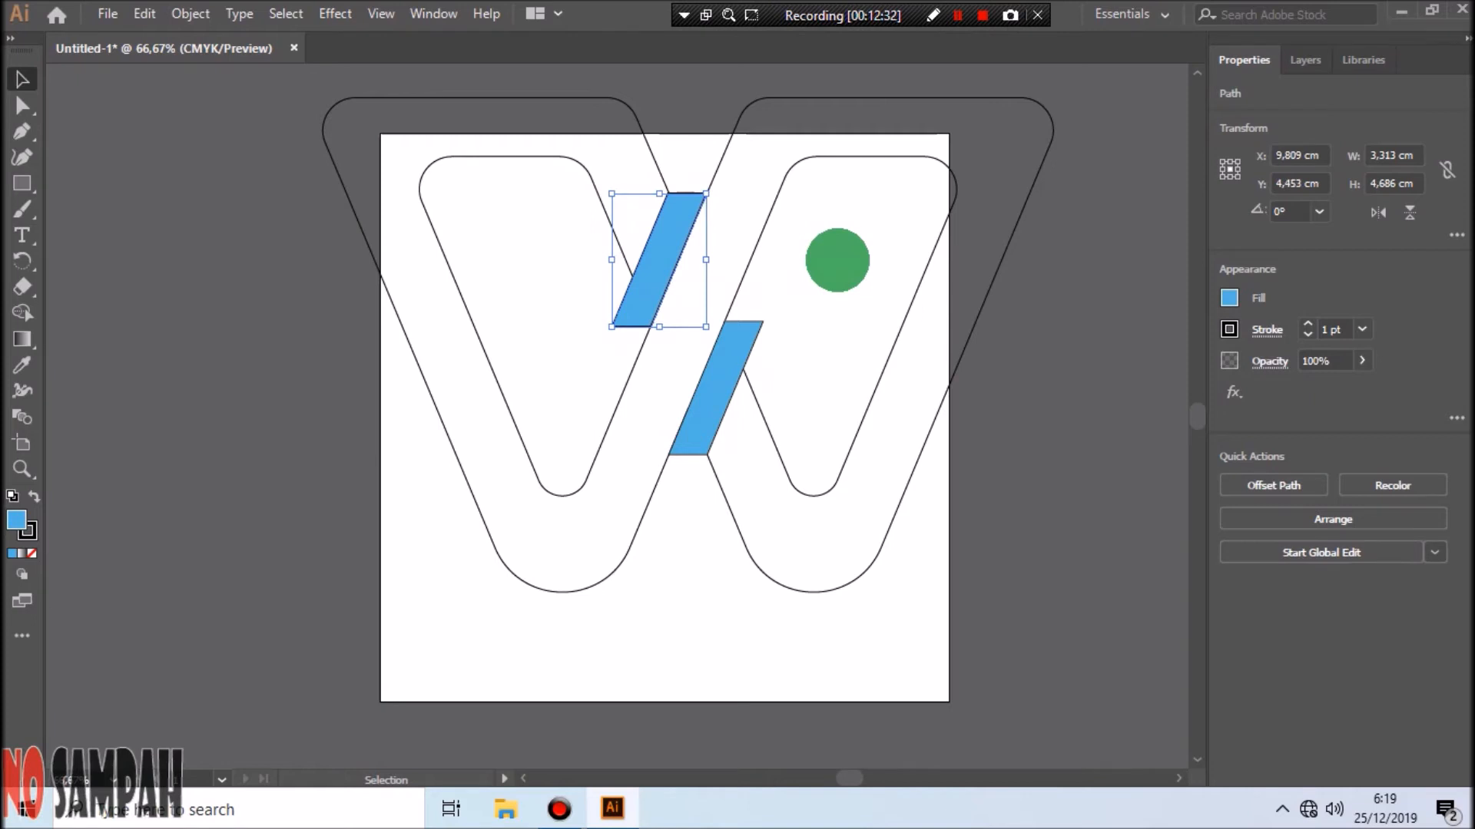
key("Left")
key("Down")
key("Right")
key("Right")
key("Right")
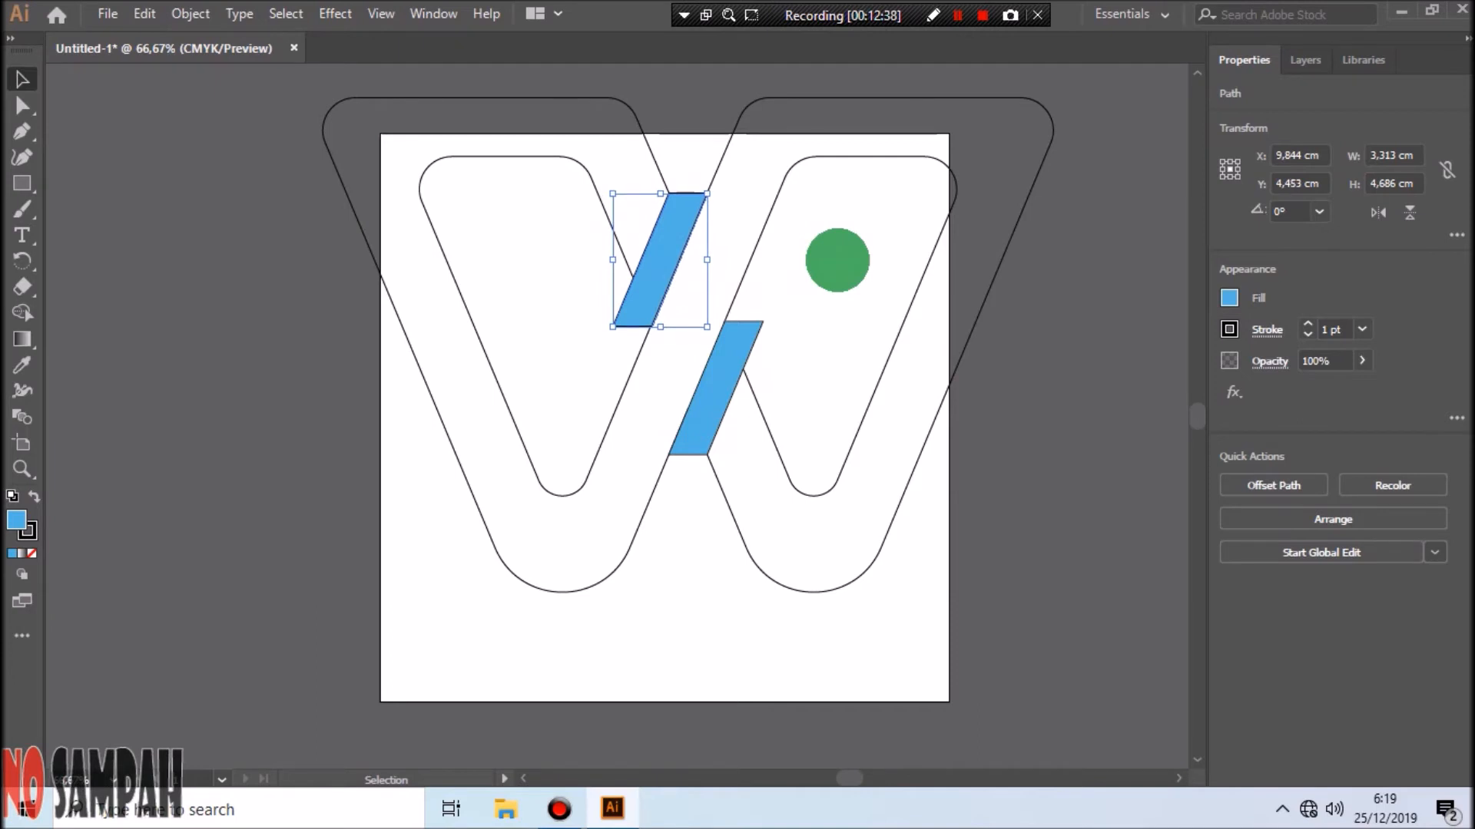
key("Left")
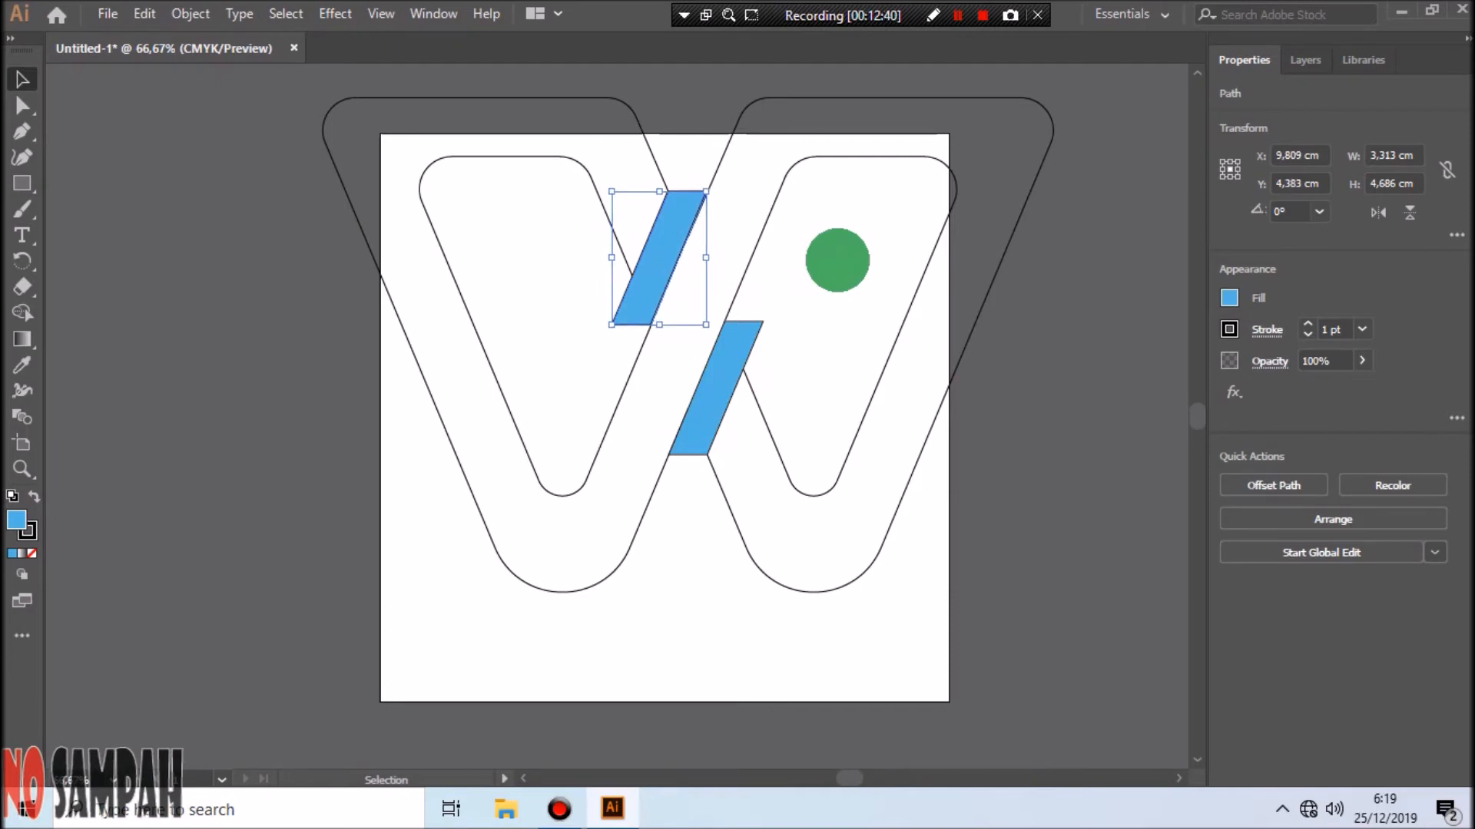
left_click(842, 276)
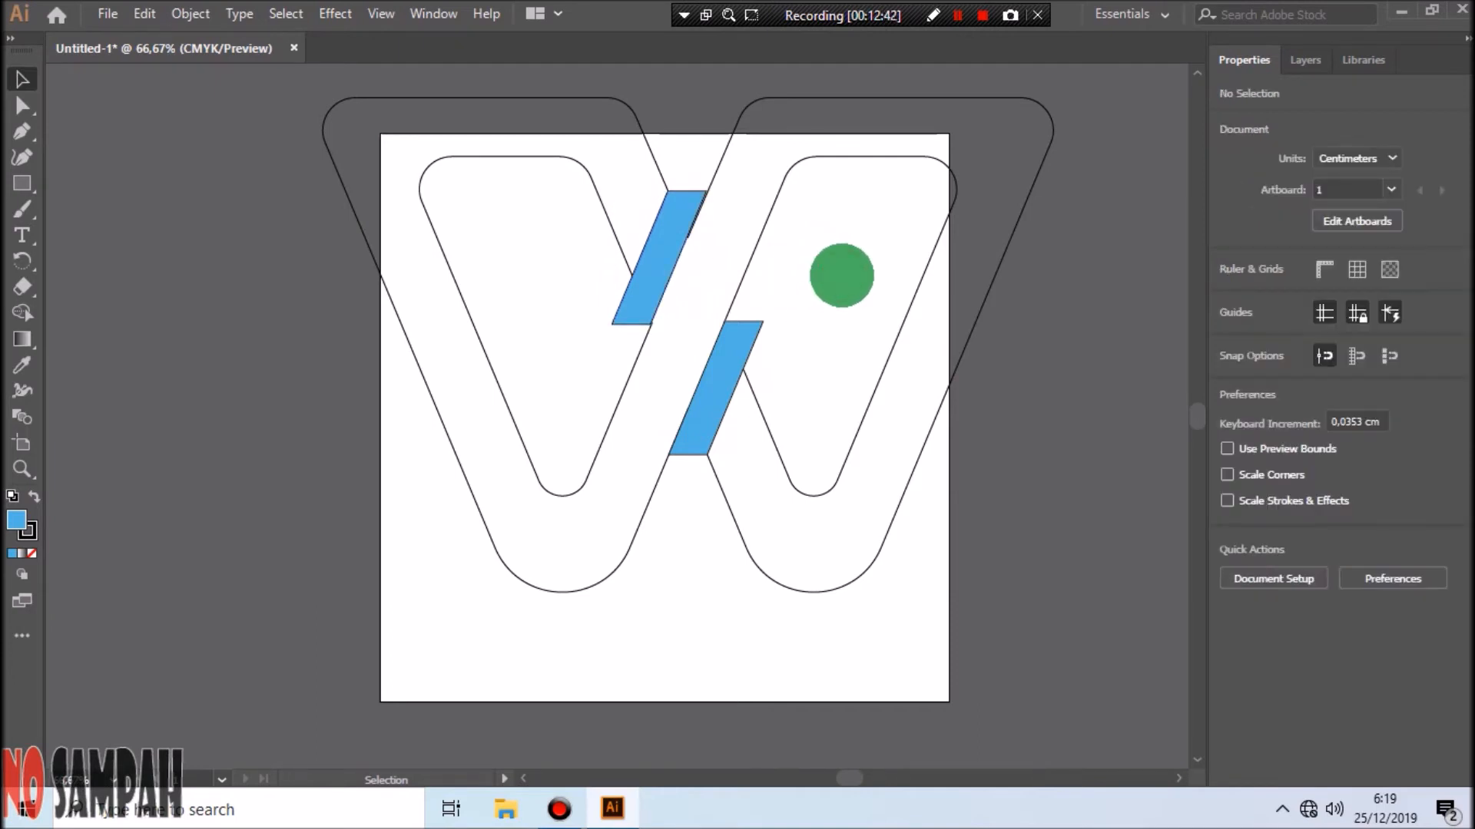
Duplicate the upper slanted bar and place the copy across the top edge of the W's right frame.
left_click(681, 230)
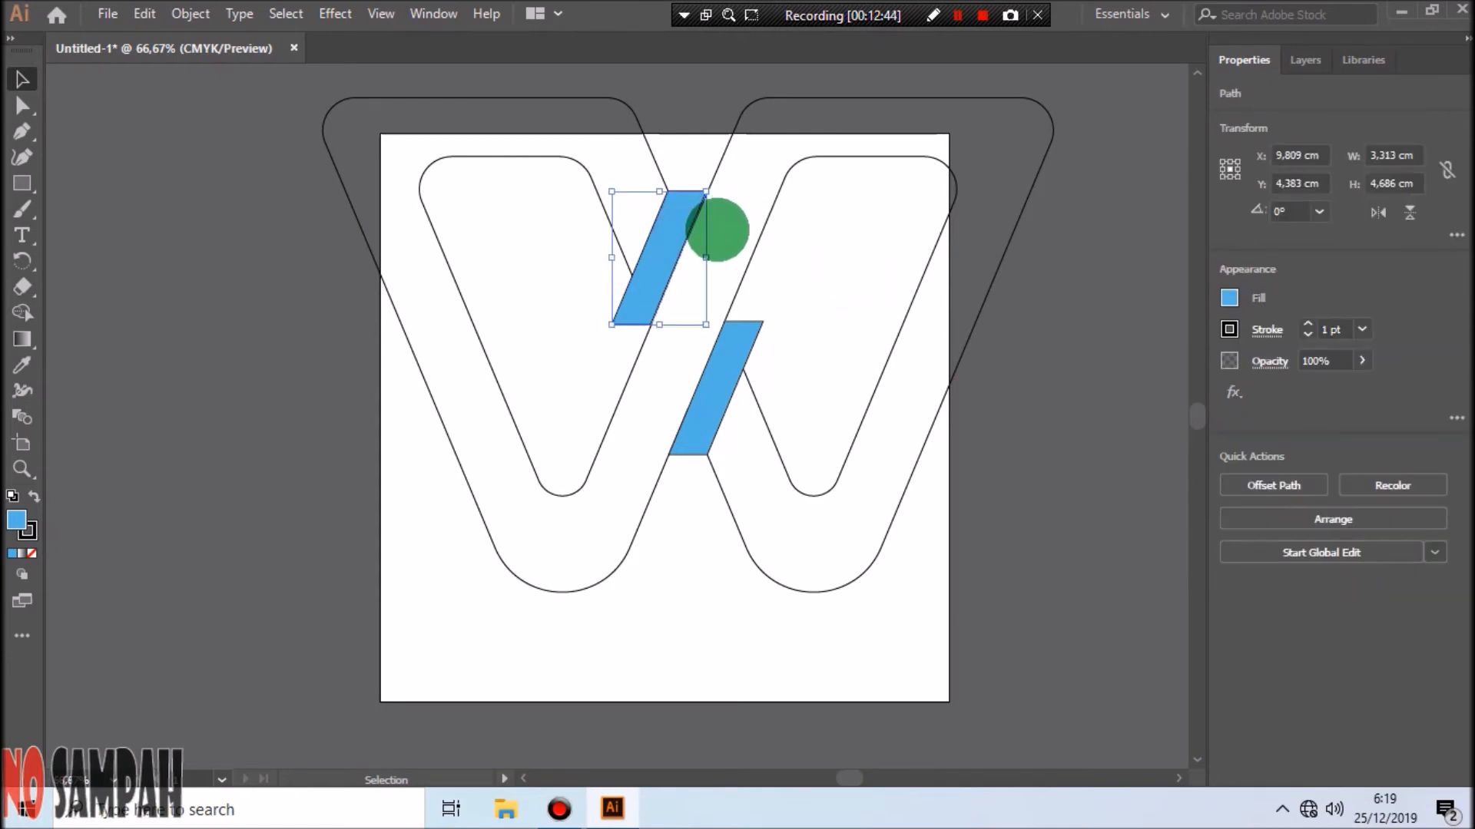
key("ctrl+v")
left_click_drag(629, 374, 820, 157)
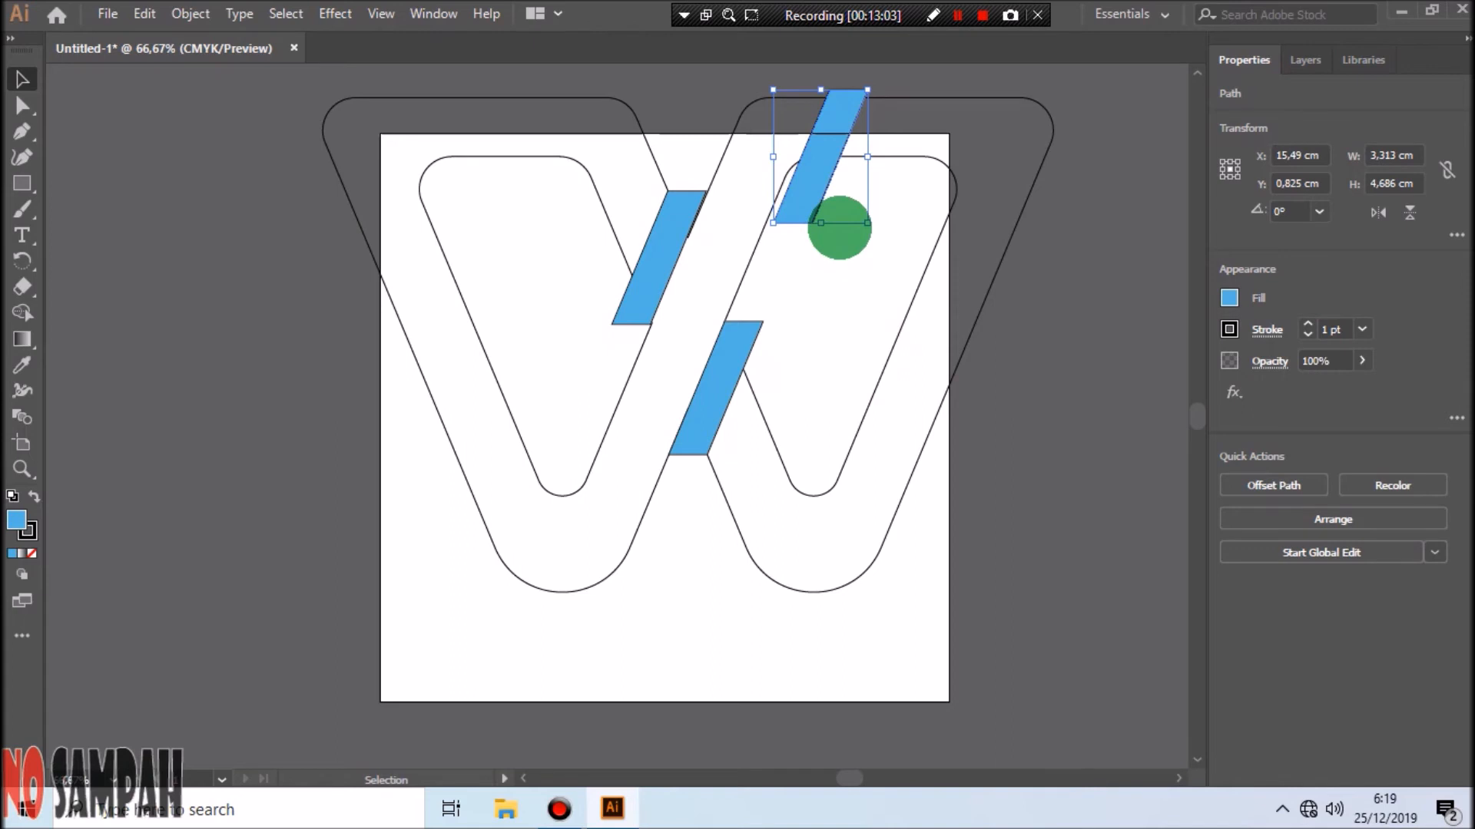
left_click(867, 291)
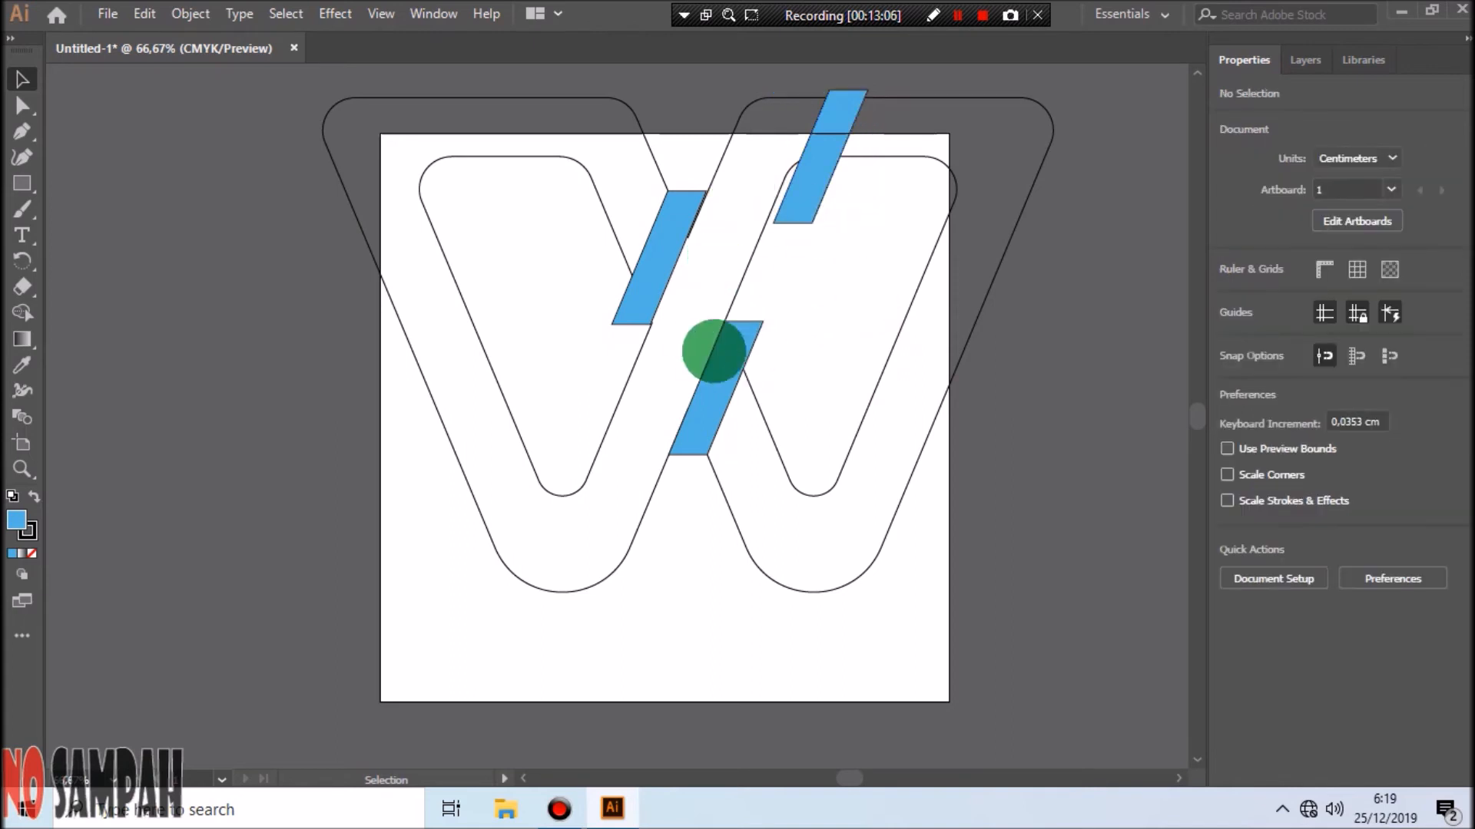
Subtract the lower and upper slanted bars beside the central diagonal from the W outline with Minus Front.
left_click_drag(786, 362, 655, 368)
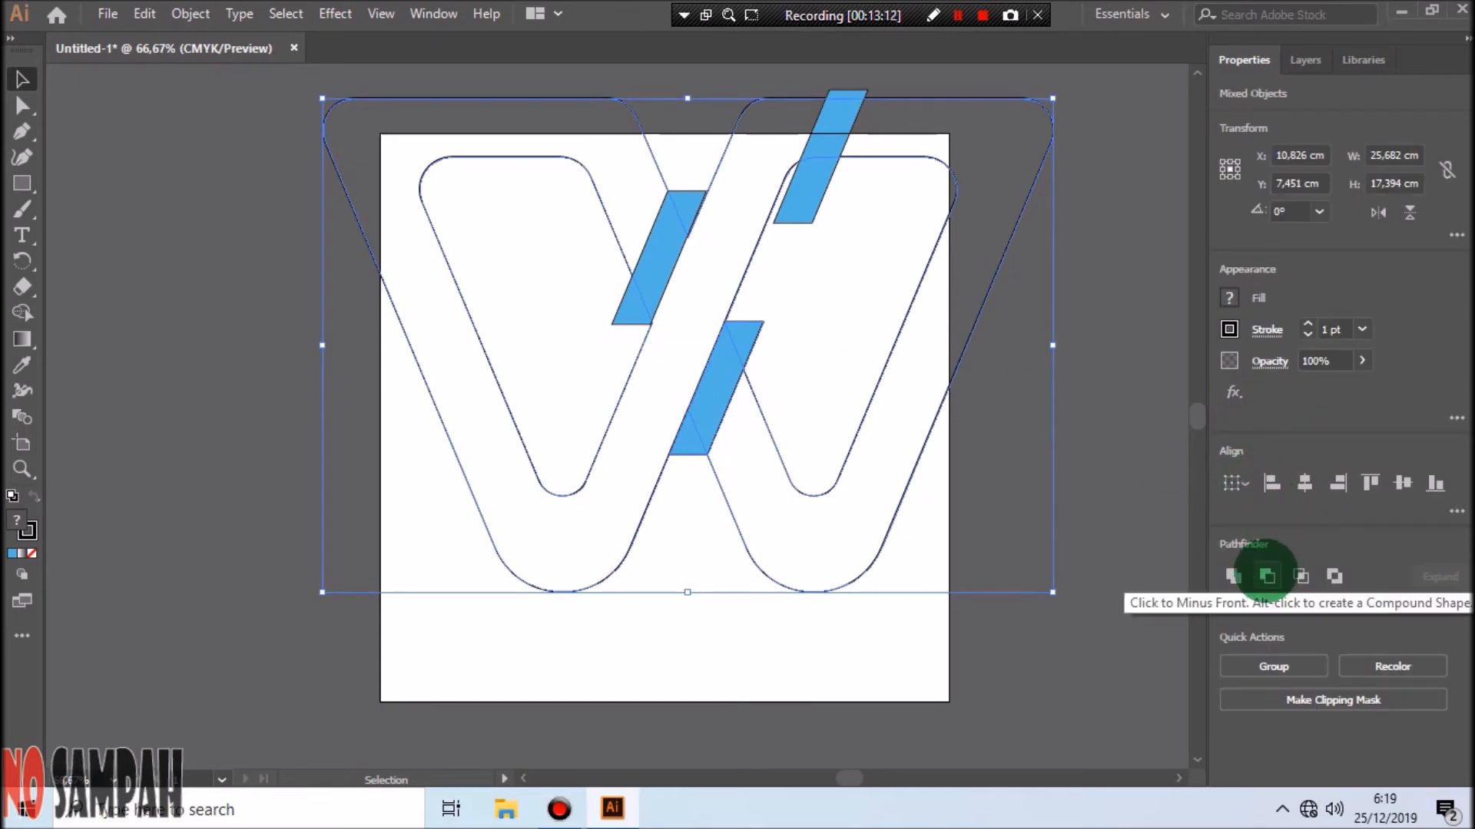
left_click(1266, 576)
left_click(832, 303)
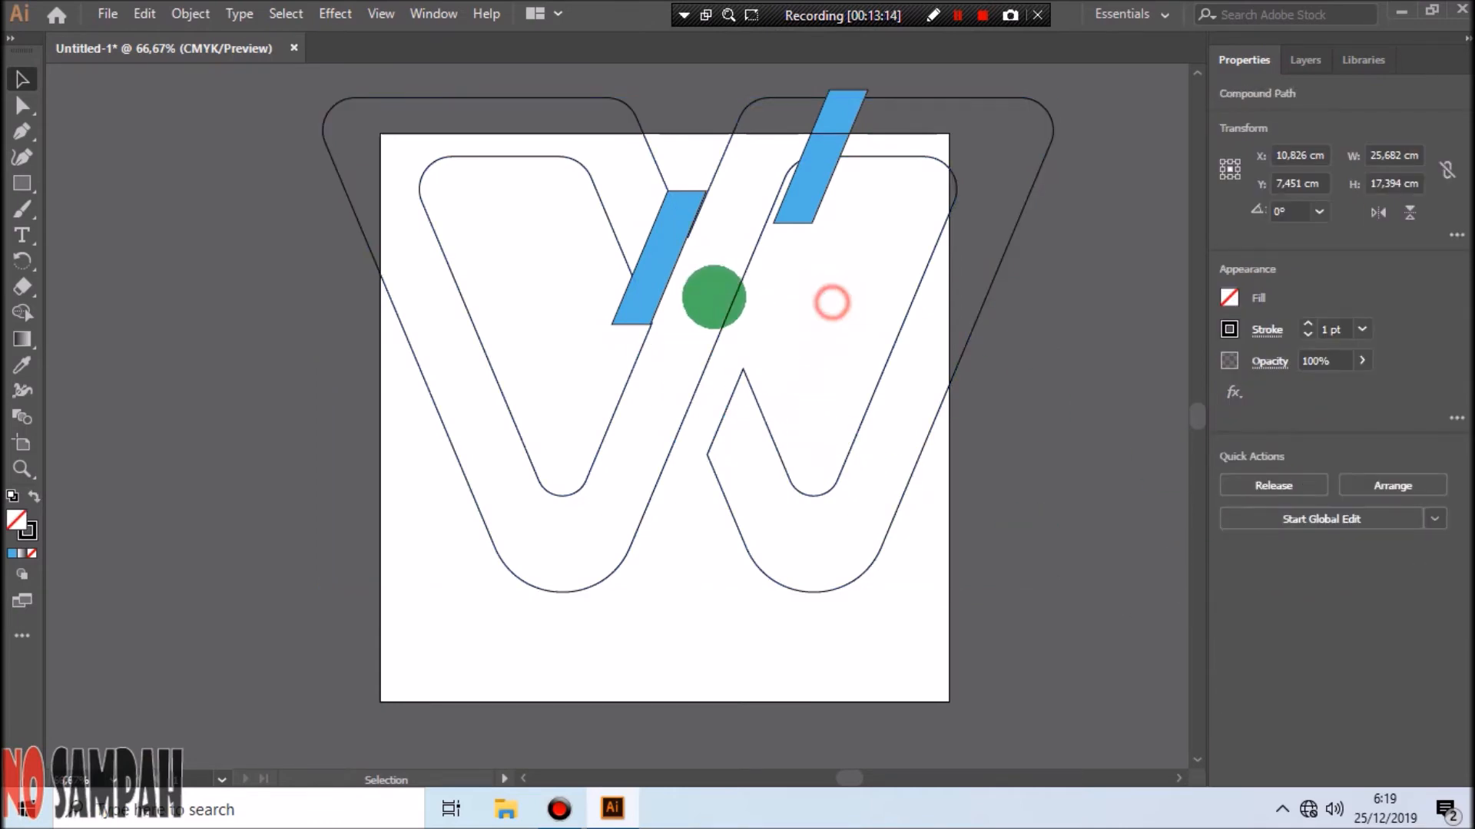
mouse_move(553, 261)
left_mouse_down()
mouse_move(645, 270)
mouse_move(691, 293)
left_mouse_up()
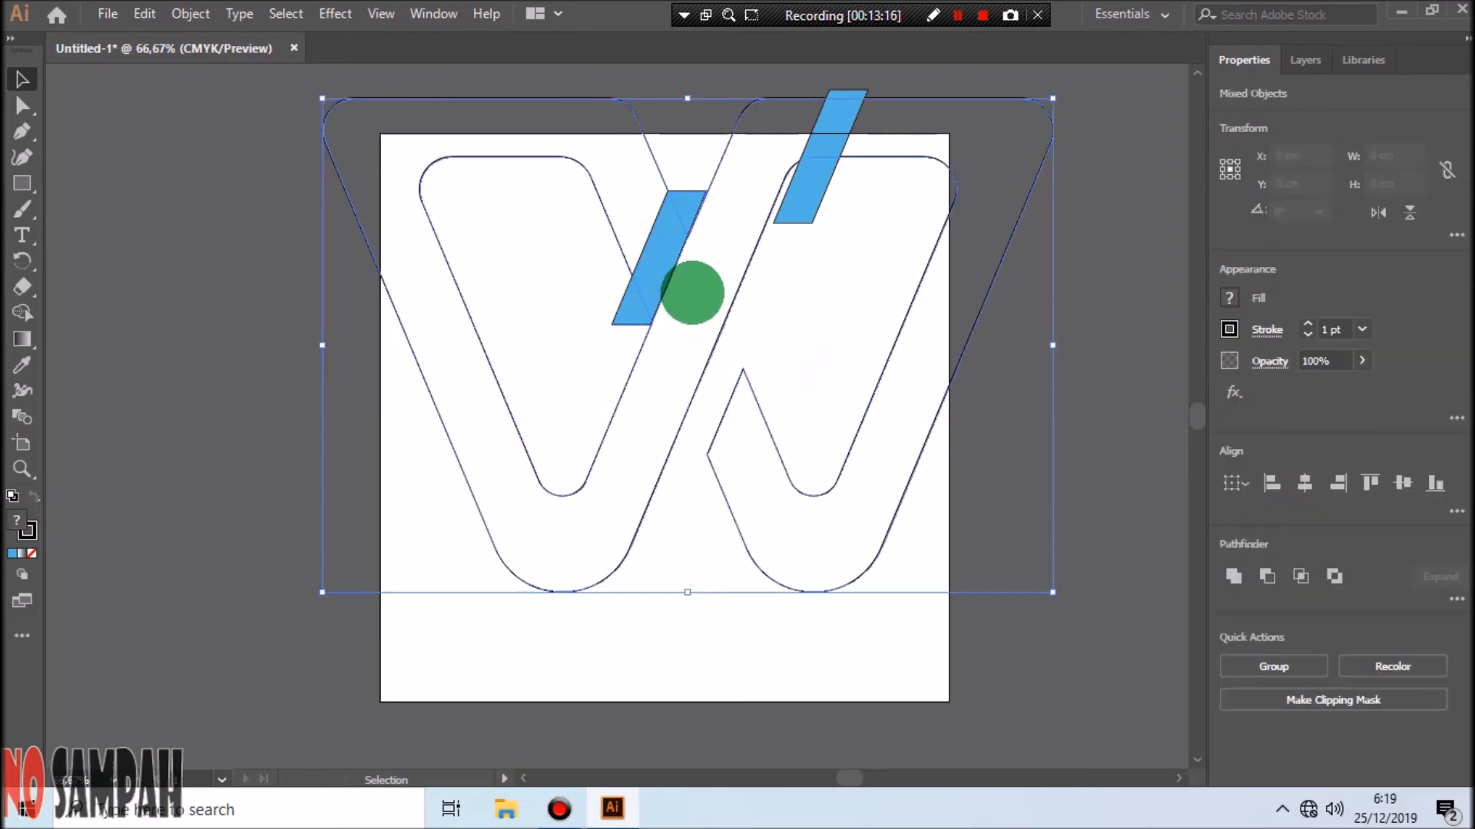
left_click(1267, 575)
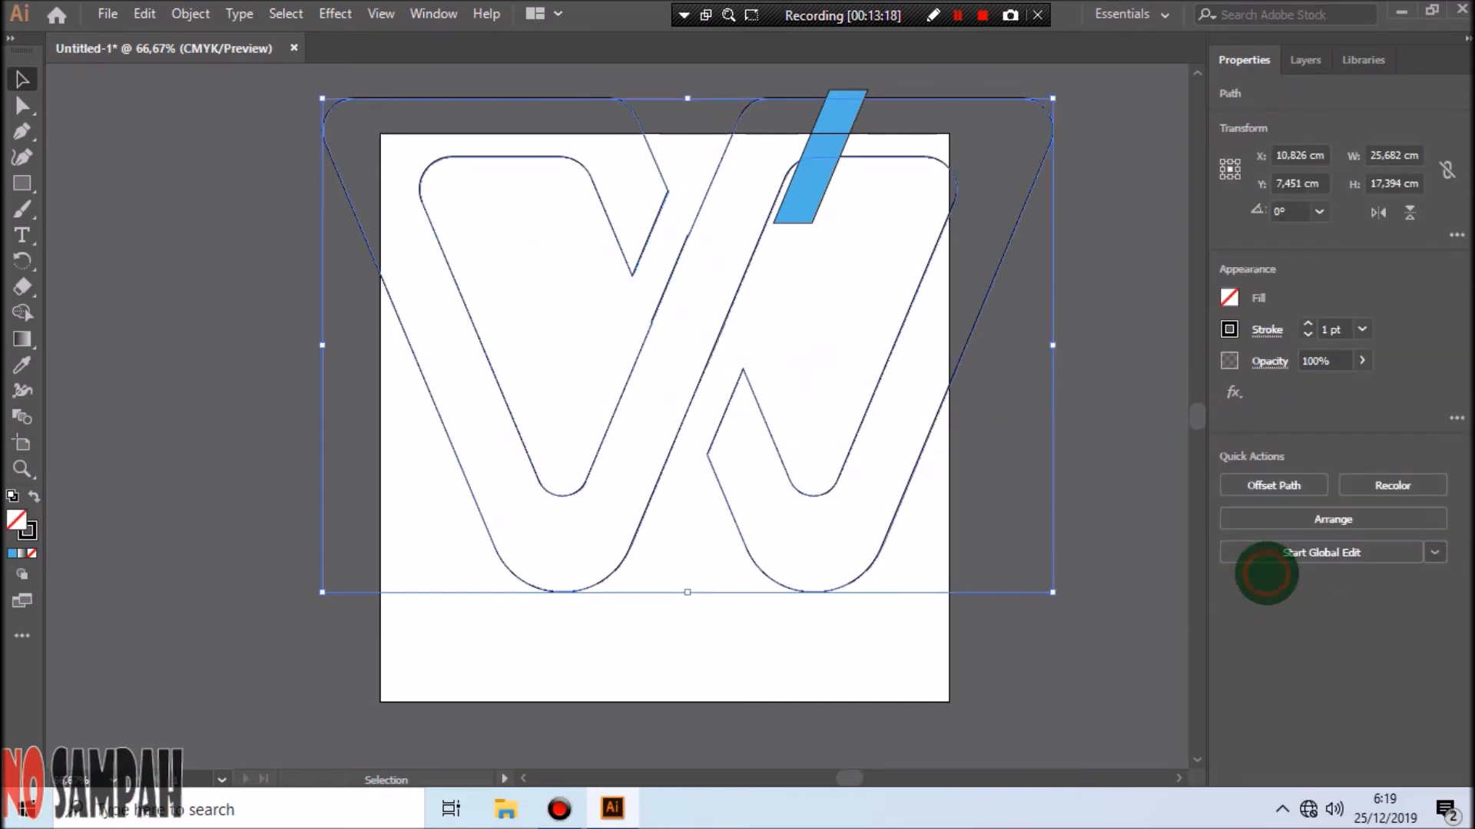
left_click(784, 302)
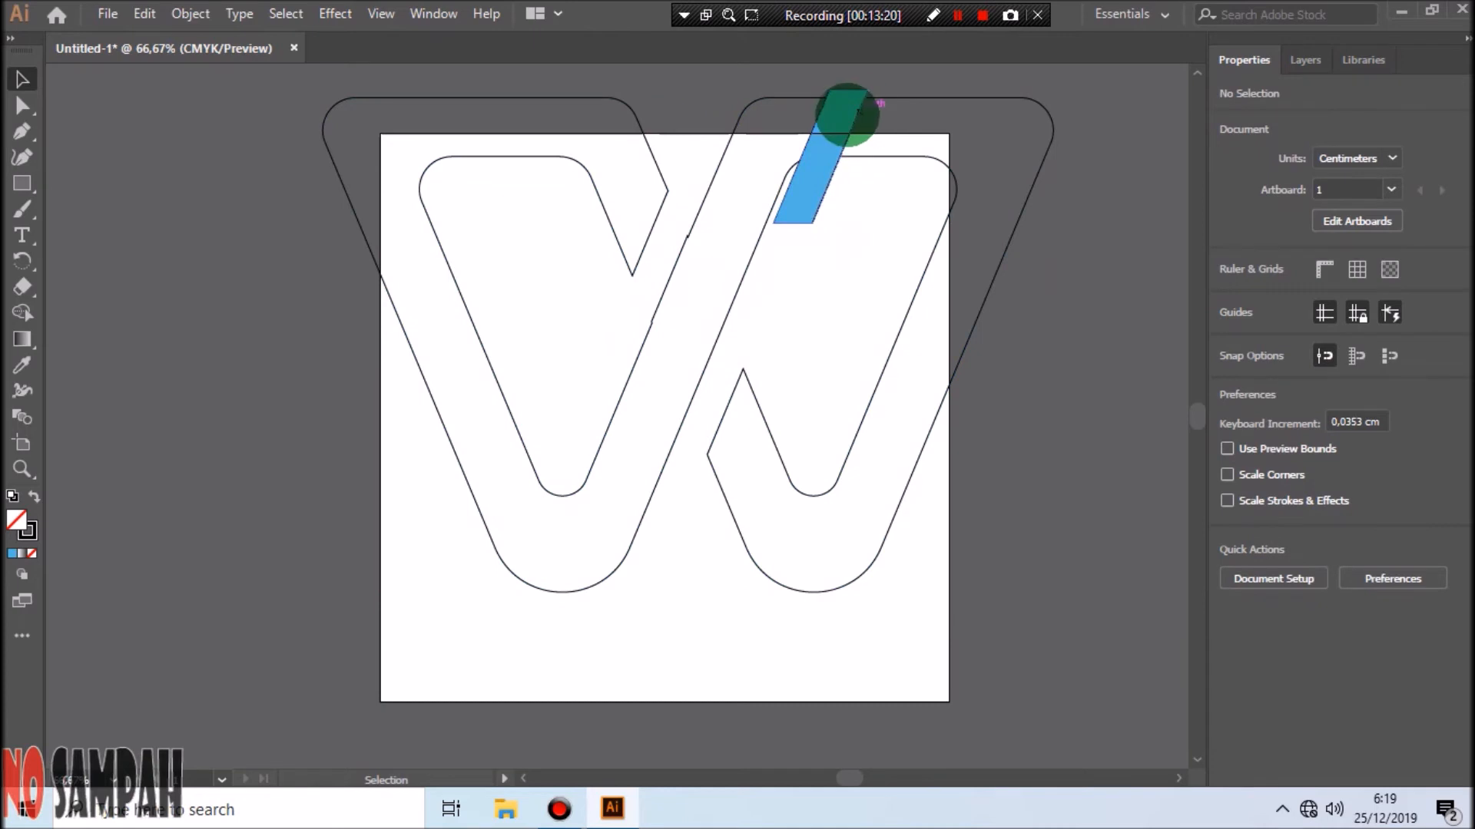
Nudge the remaining slanted bar left and up so its left edge lines up with the central diagonal's right edge.
left_click(823, 164)
key("Left")
key("Left")
key("Left")
key("Left")
key("Left")
key("Left")
key("Left")
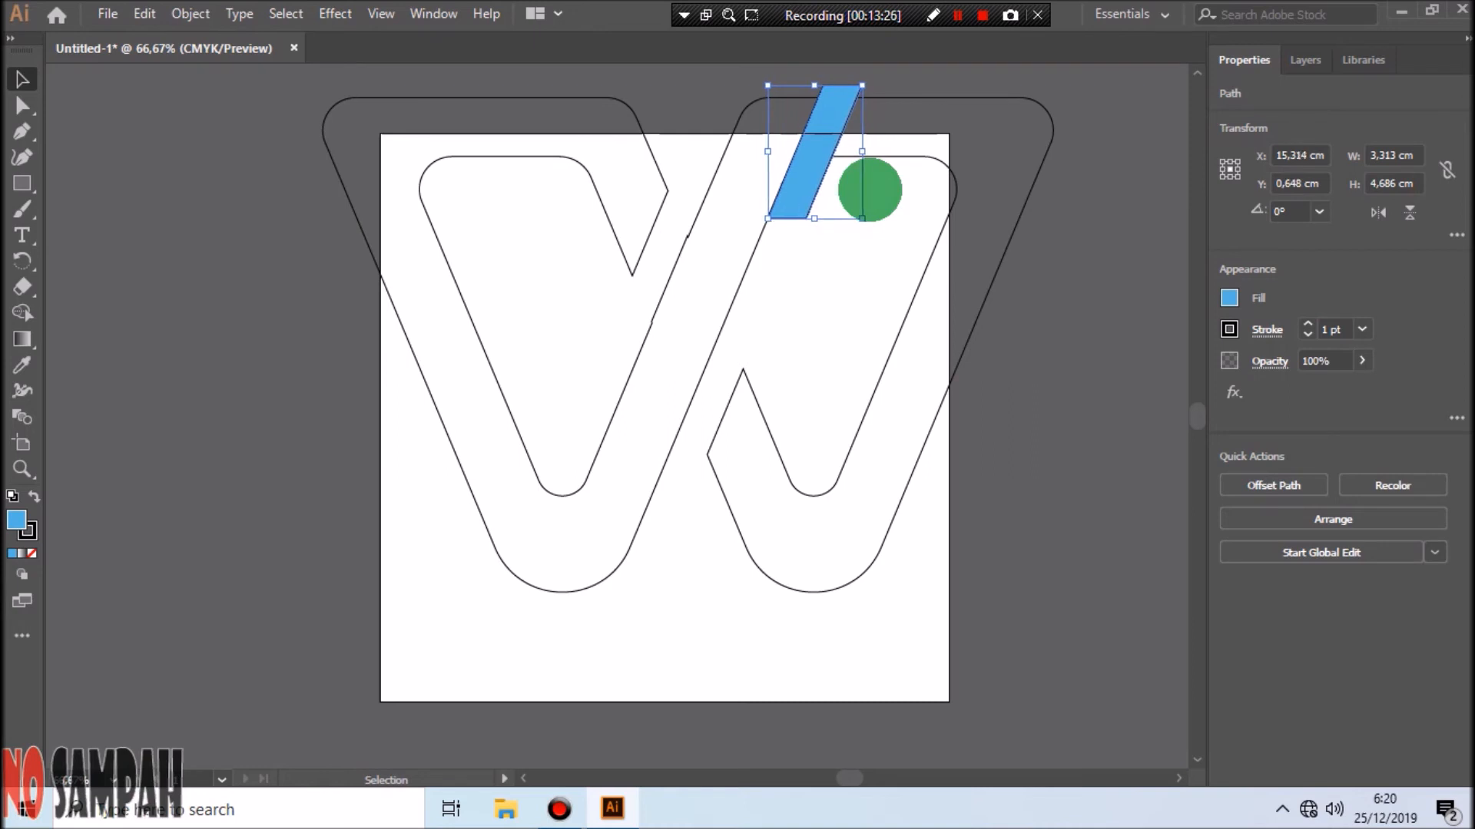
Subtract the remaining slanted bar from the W outline with Minus Front to cut a gap in the top of the right frame.
left_click(864, 289)
left_click_drag(741, 72, 881, 222)
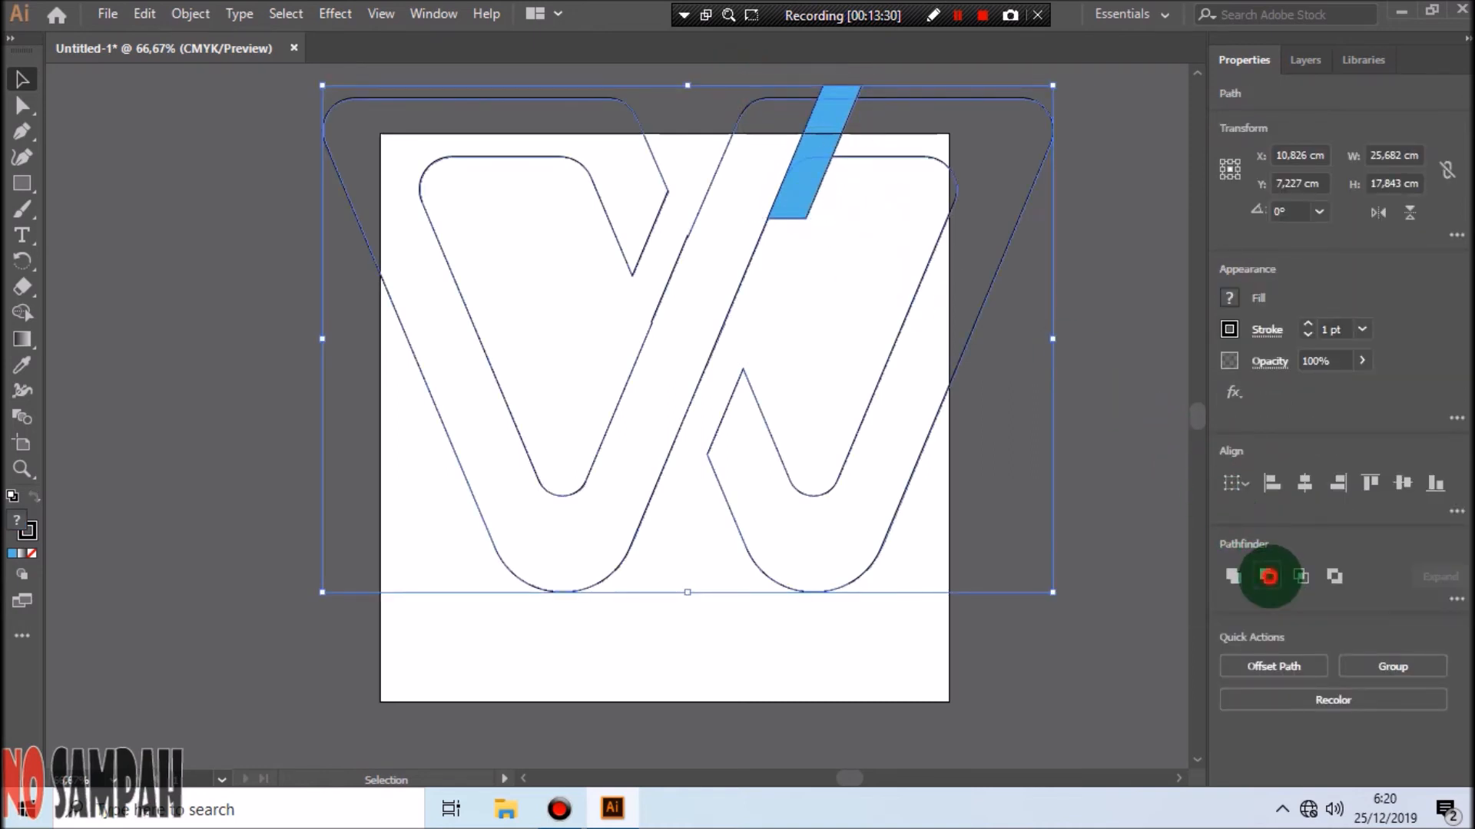
left_click(1268, 576)
Scale the cut W down to about 15.1 x 10.3 cm and move it fully onto the artboard, near its middle.
left_click_drag(1052, 98, 790, 248)
left_click(712, 333)
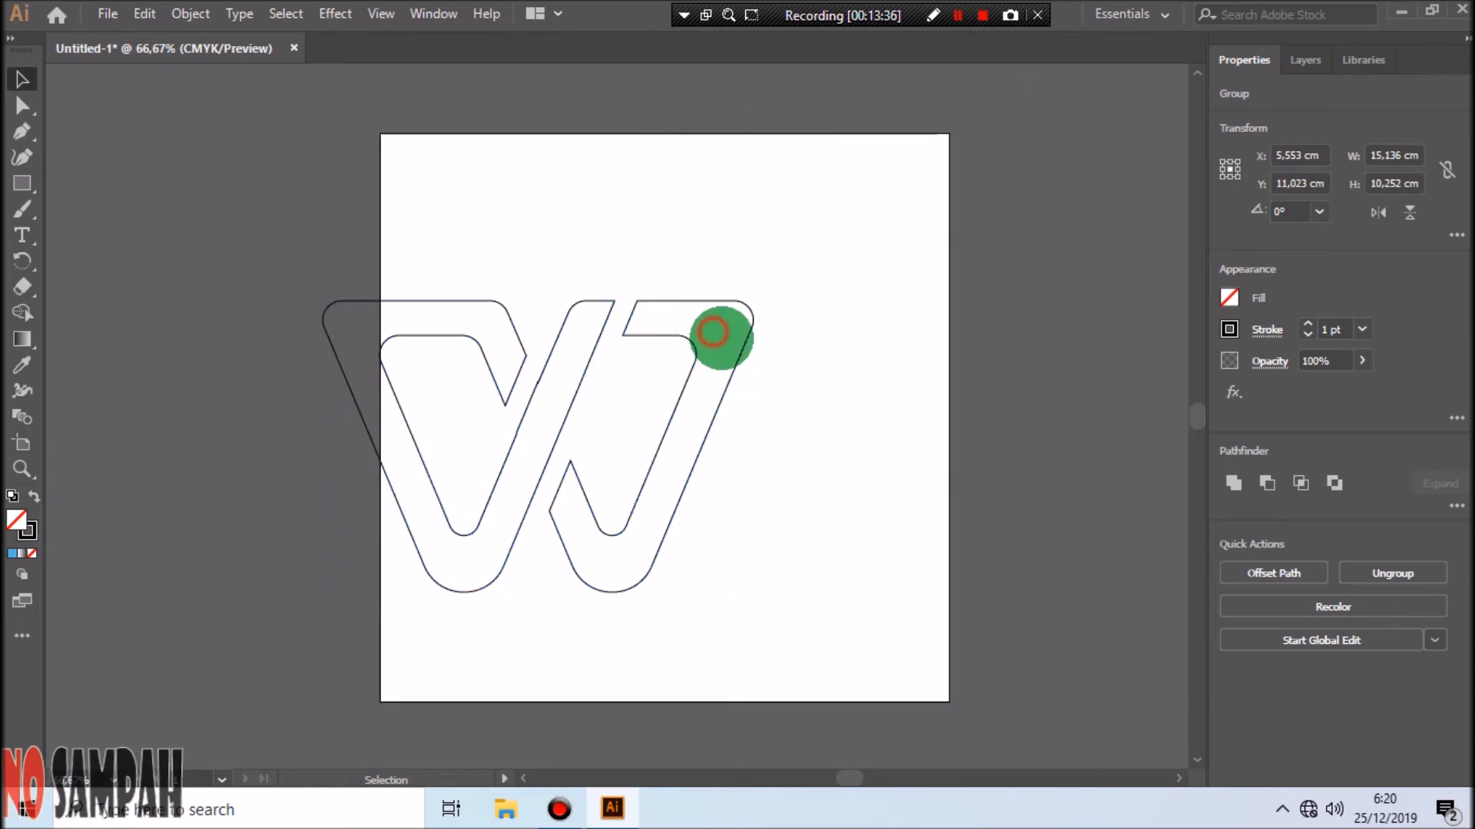
left_click_drag(740, 353, 853, 288)
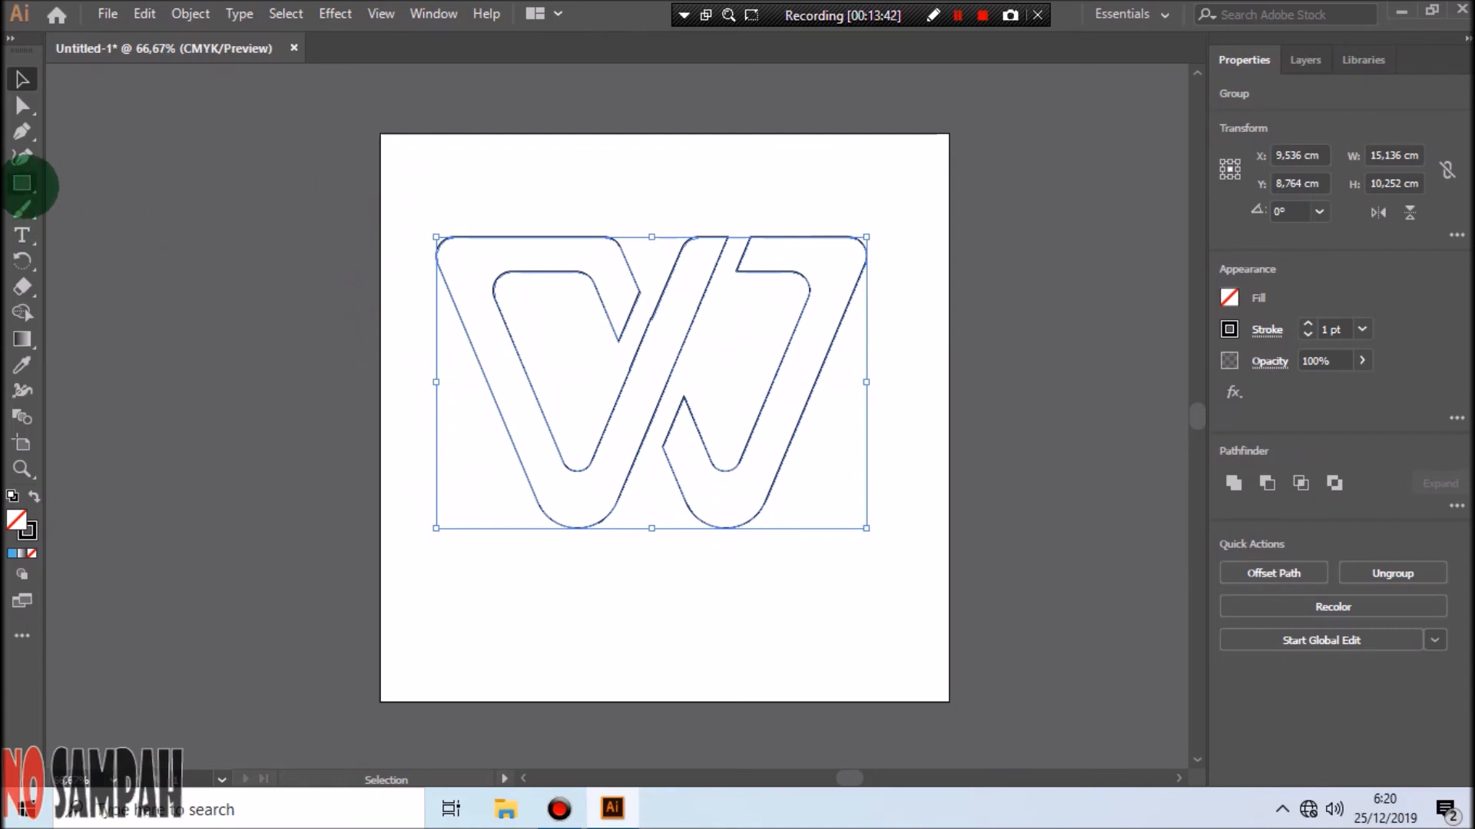
Draw a circle about 17.3 cm in diameter over the W and fill it with red C11B30.
left_click_drag(22, 184, 108, 213)
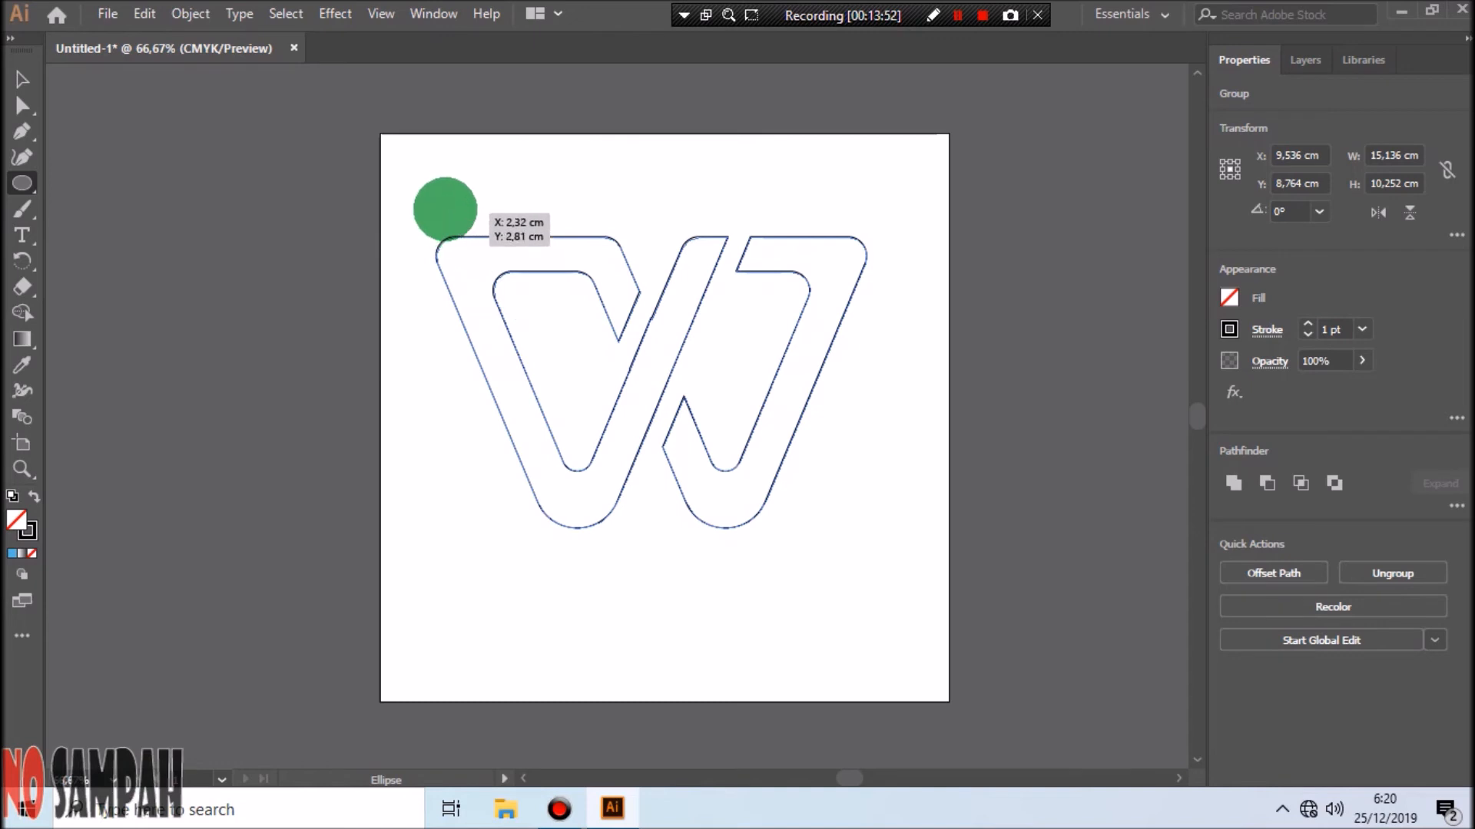
left_click_drag(444, 208, 893, 700)
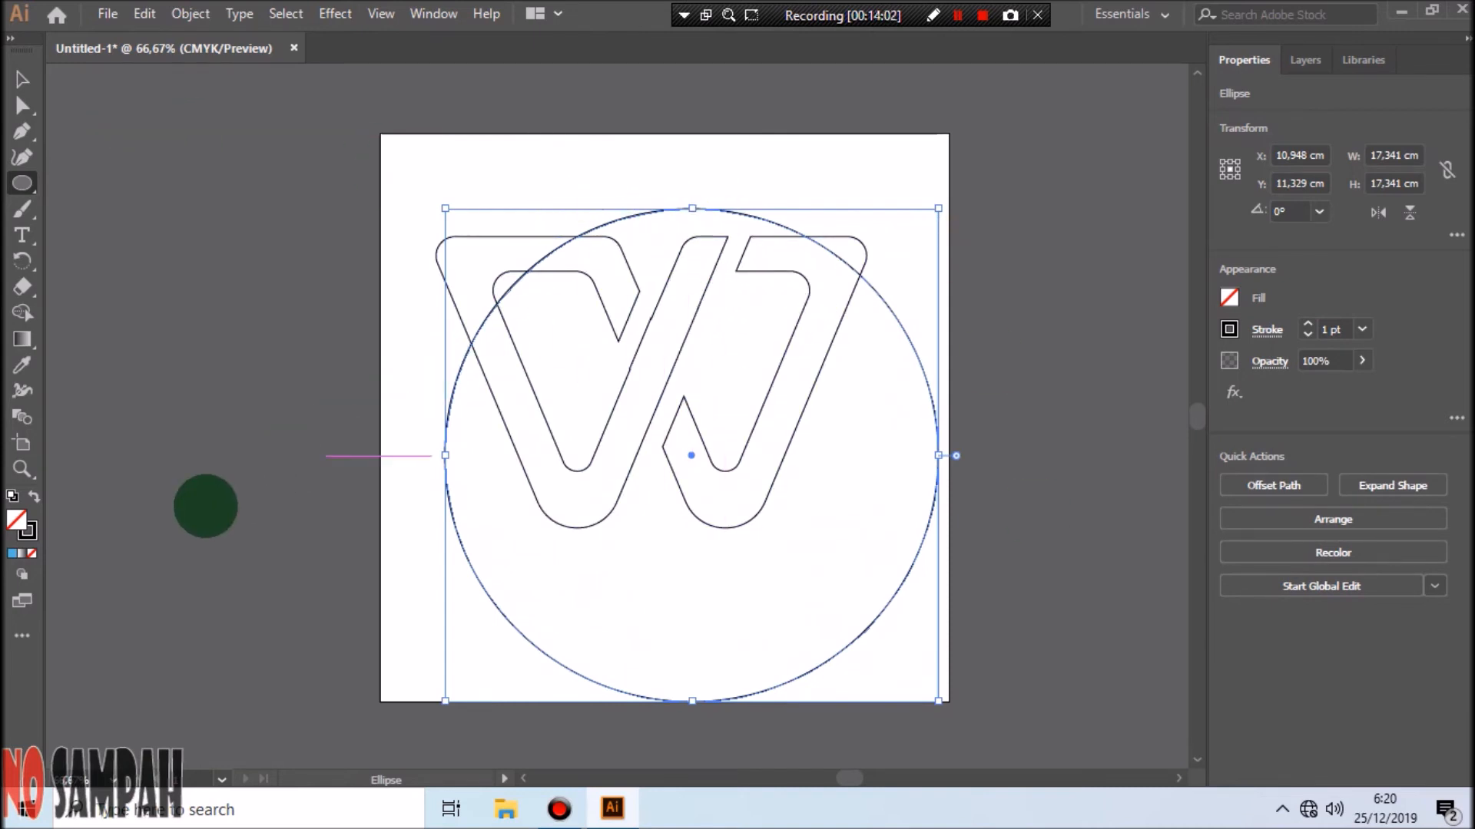
double_click(17, 518)
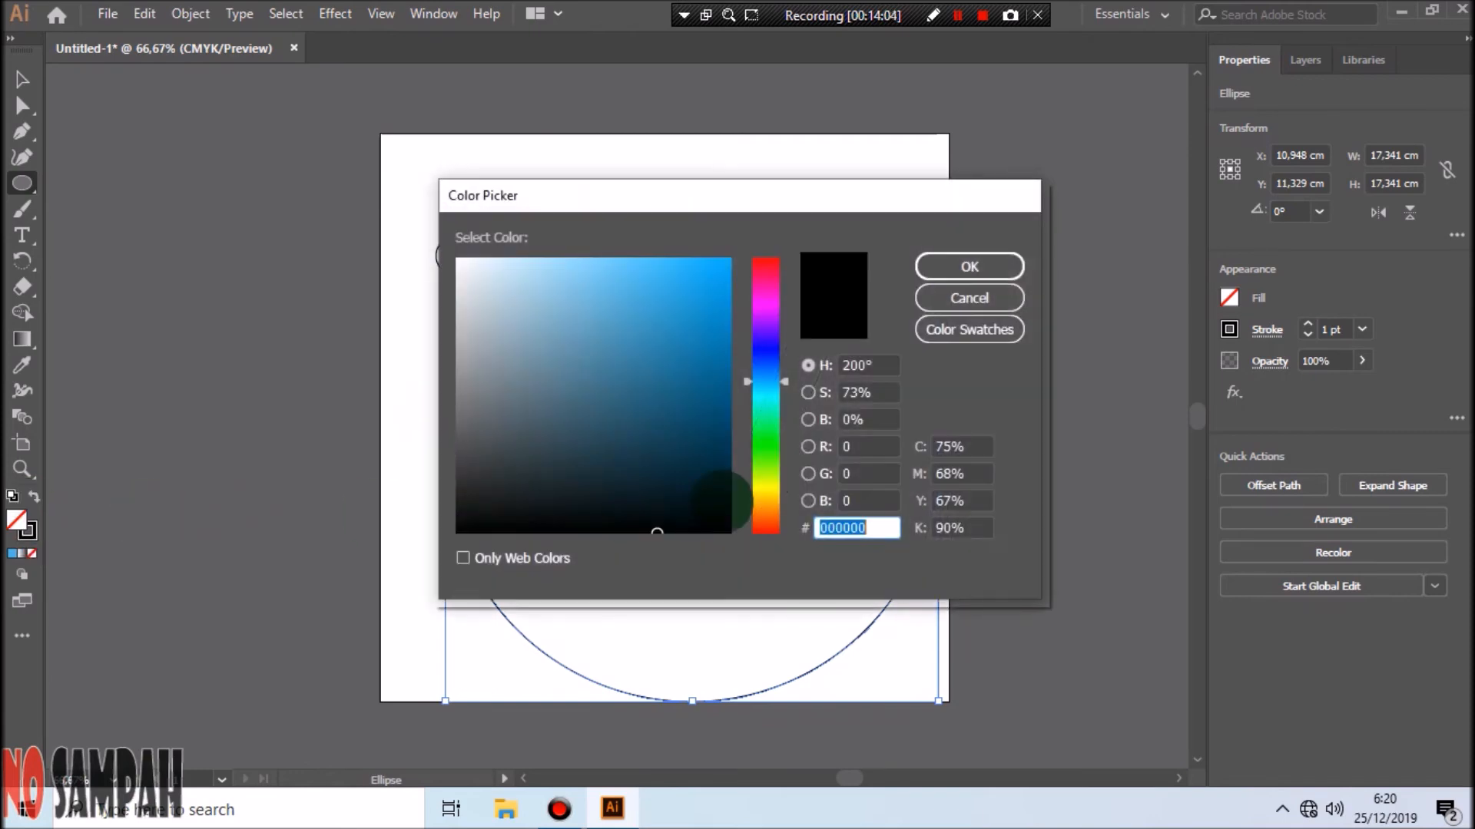
left_click(765, 264)
left_click(693, 325)
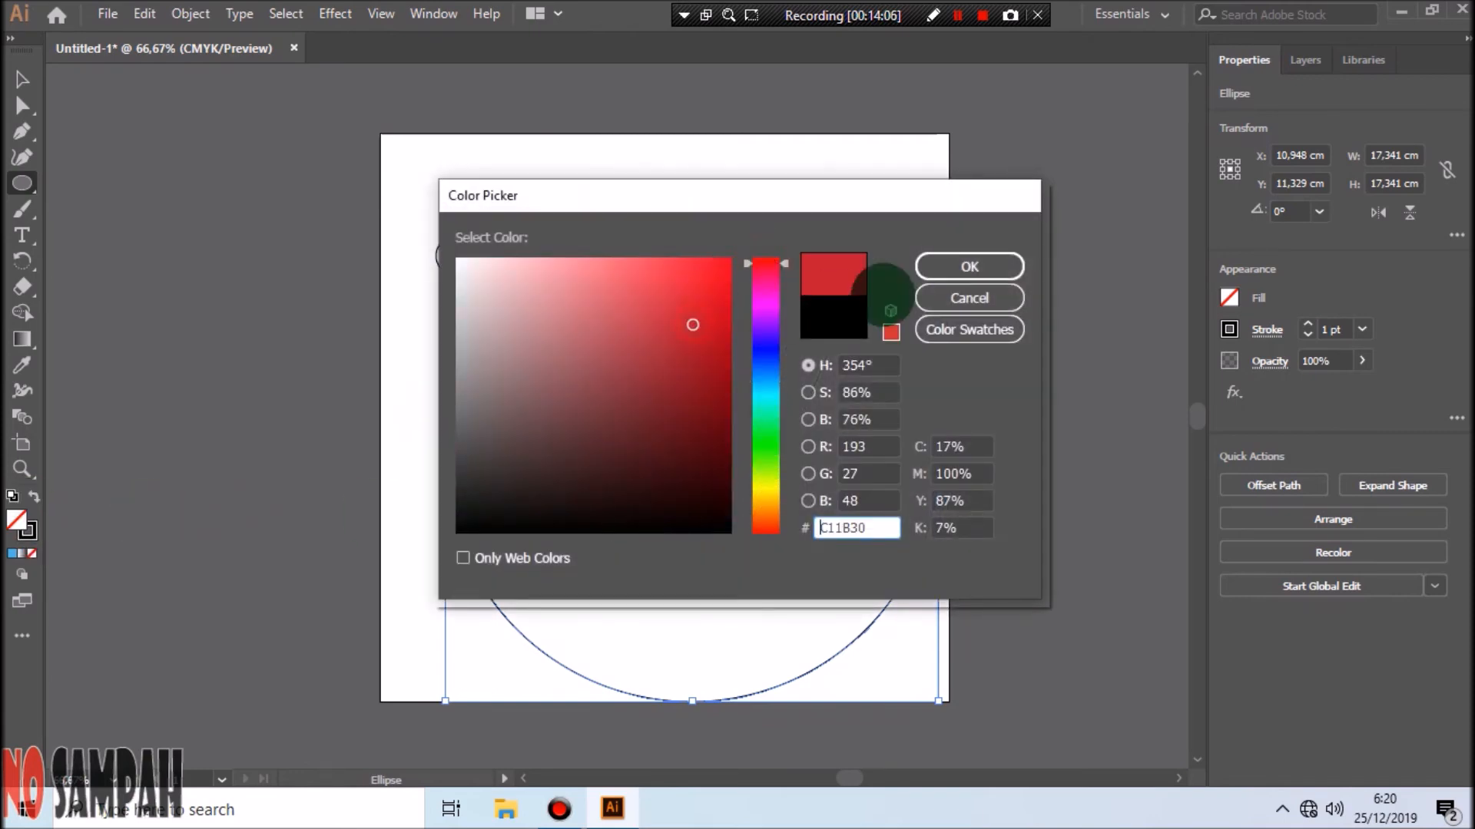
left_click(994, 265)
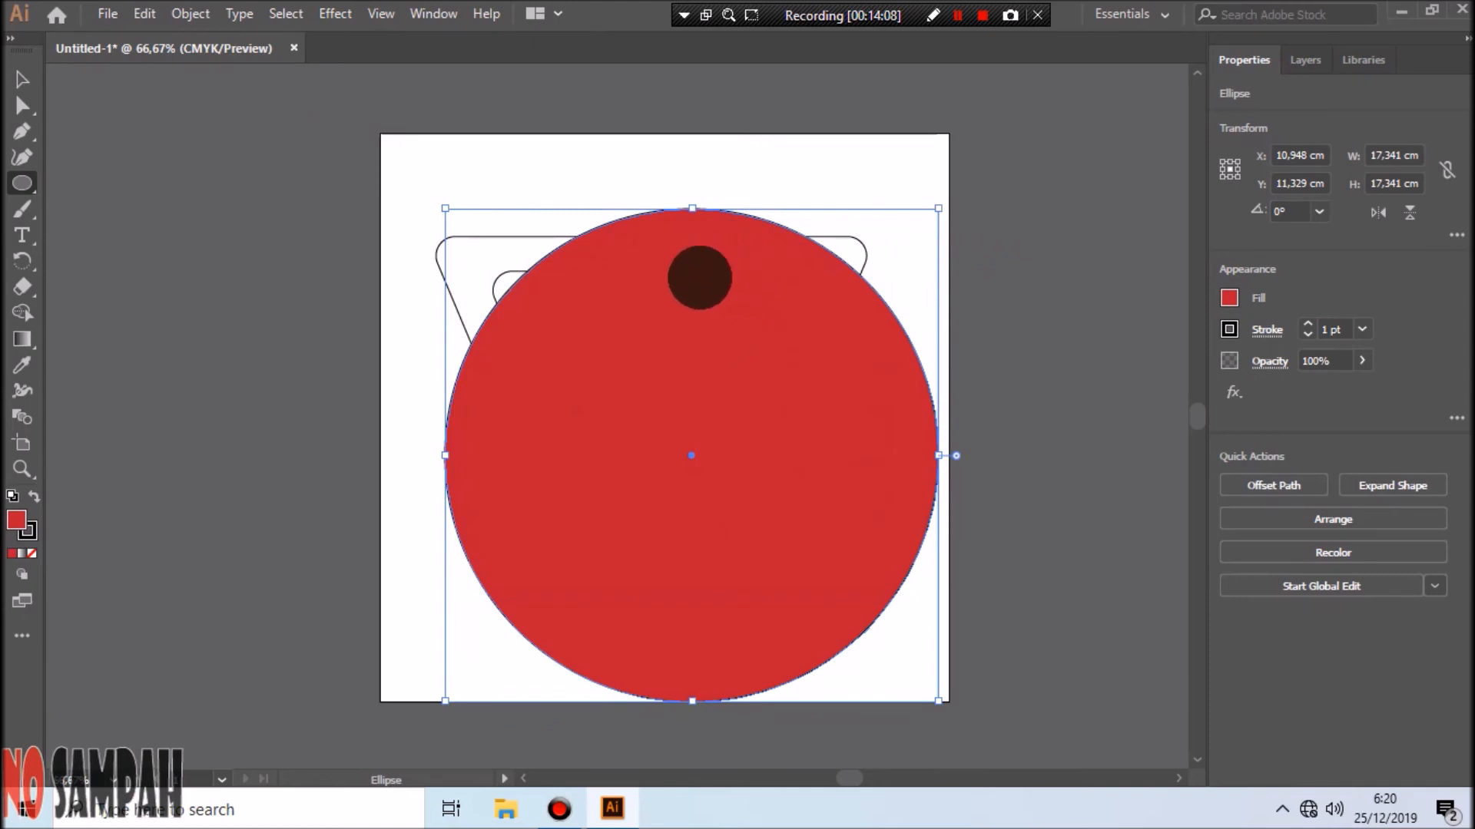
Send the red circle to the back, behind the W outline.
left_click(23, 80)
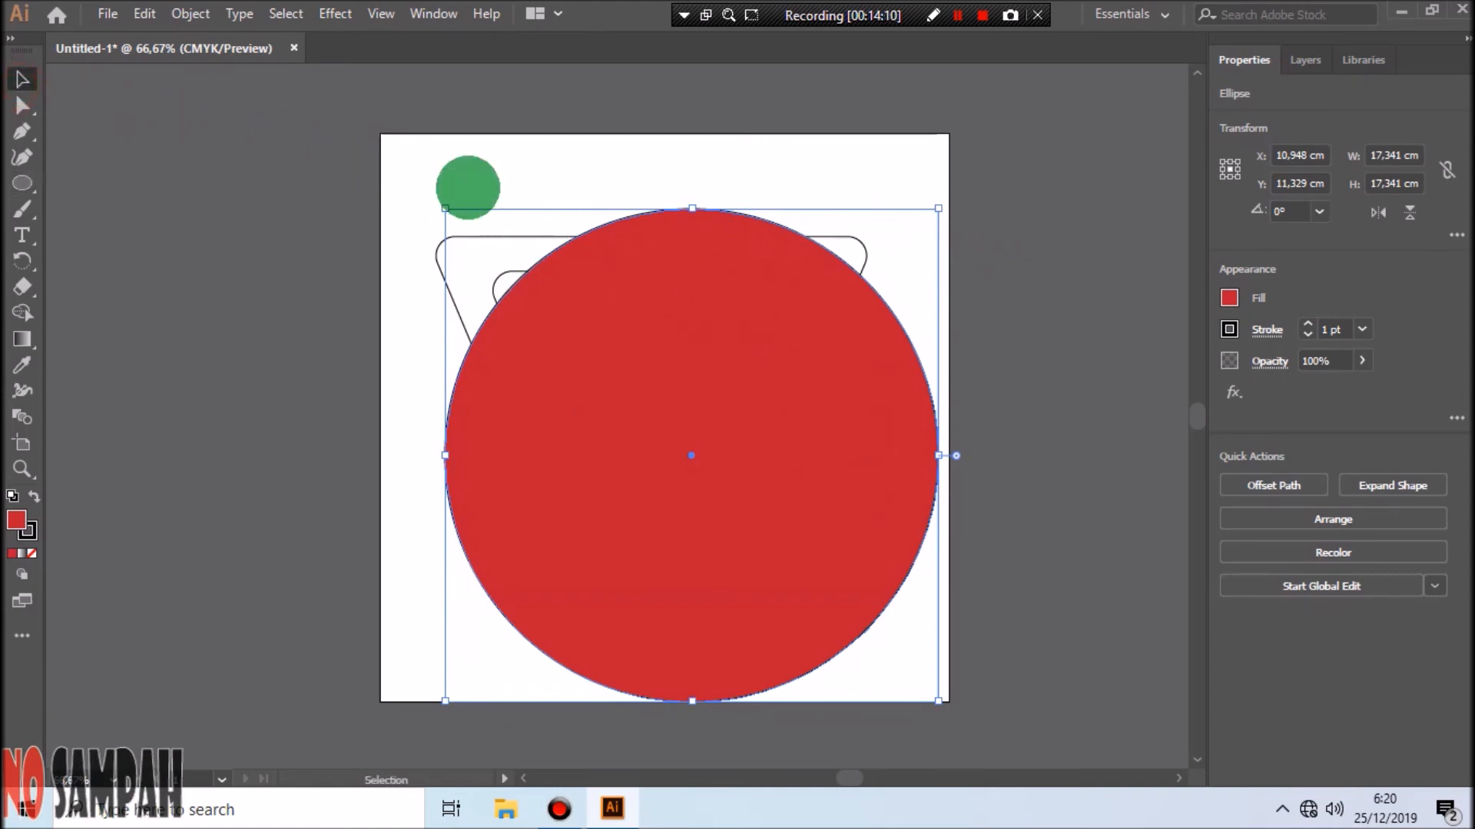
left_click(191, 14)
mouse_move(361, 31)
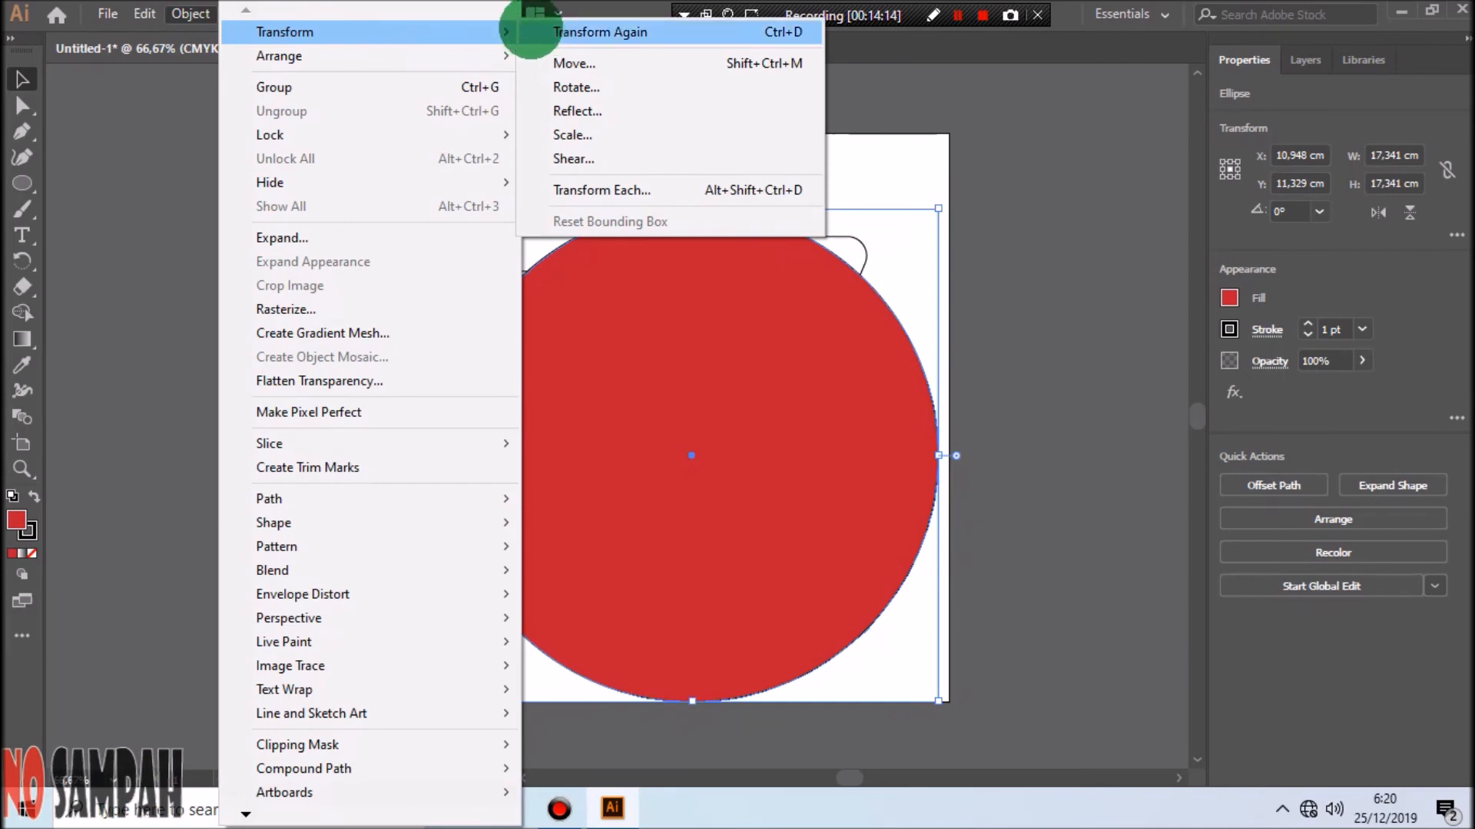
mouse_move(466, 56)
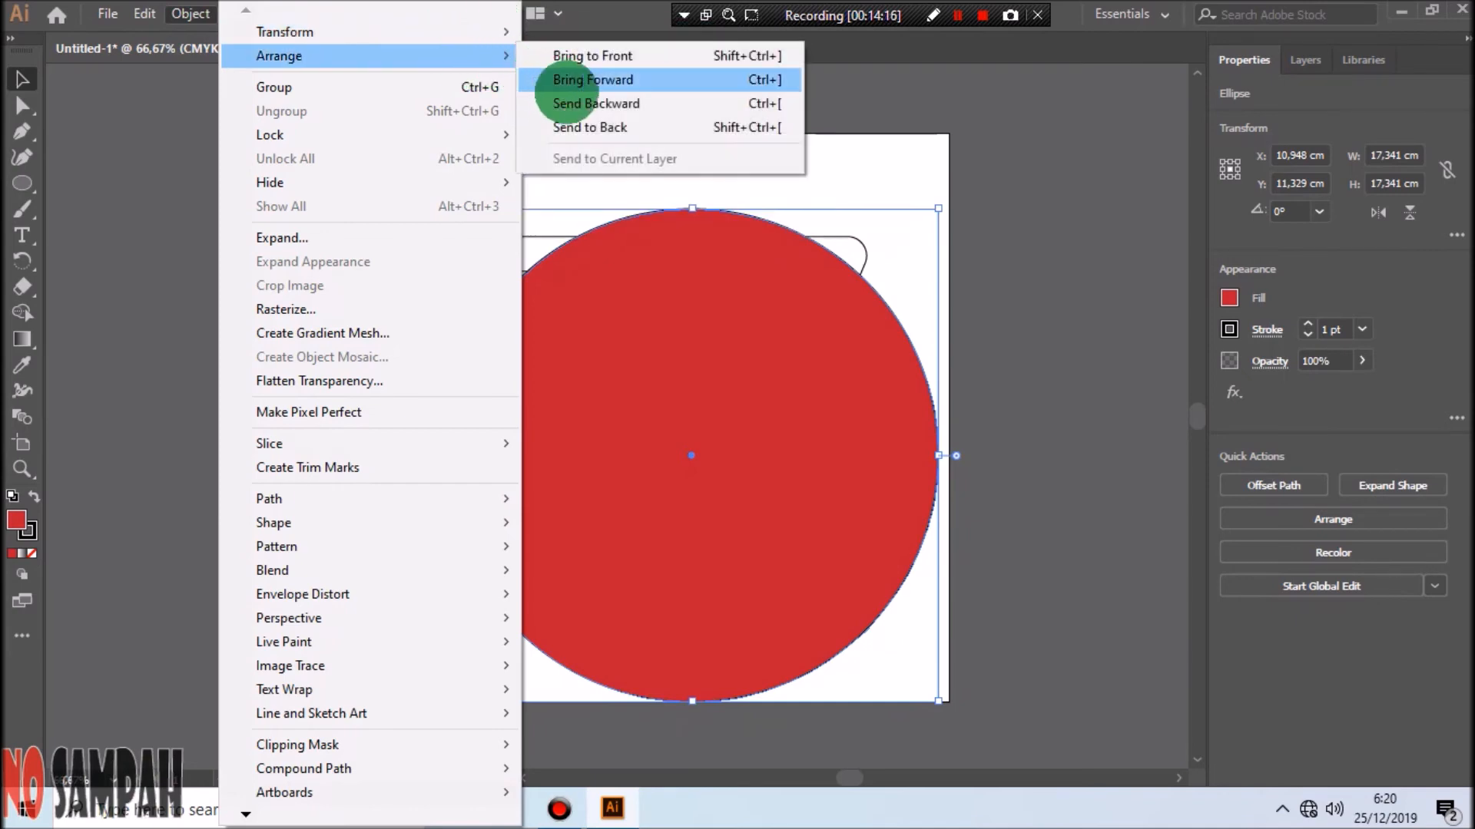
left_click(584, 126)
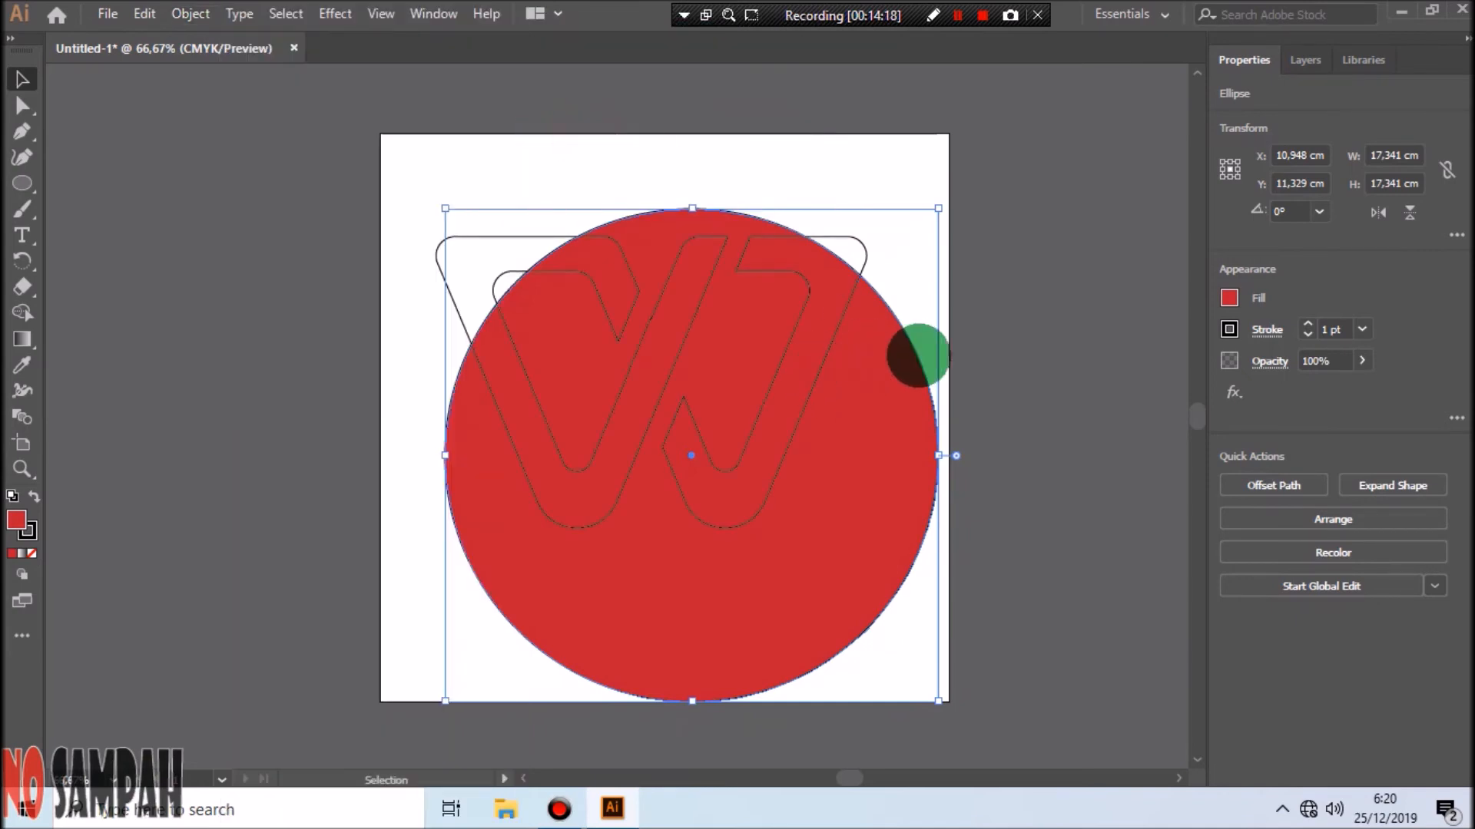
Move the W down onto the red circle, level with its centre, and fill it with white.
left_click_drag(862, 255, 894, 332)
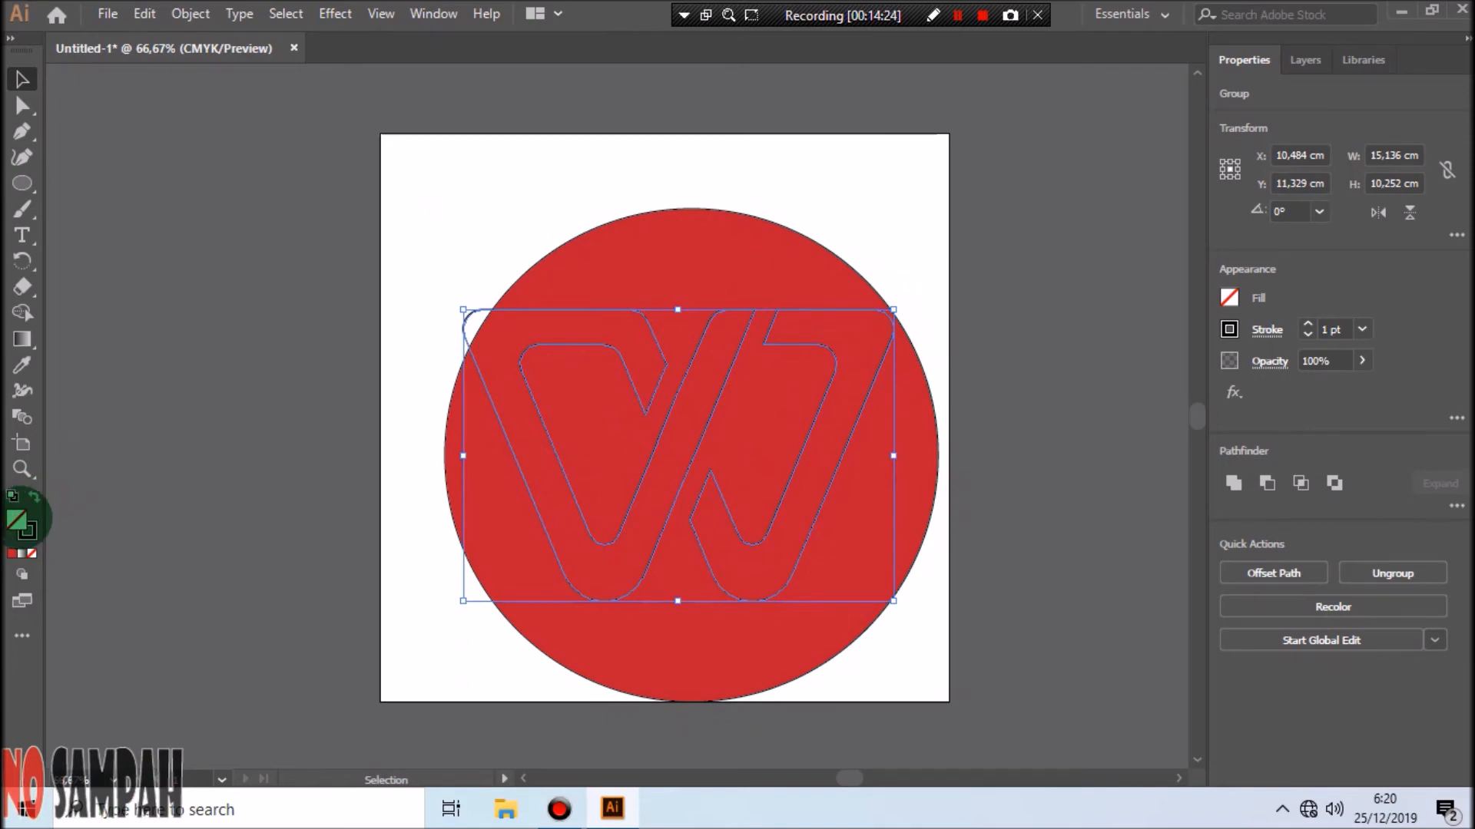
double_click(19, 520)
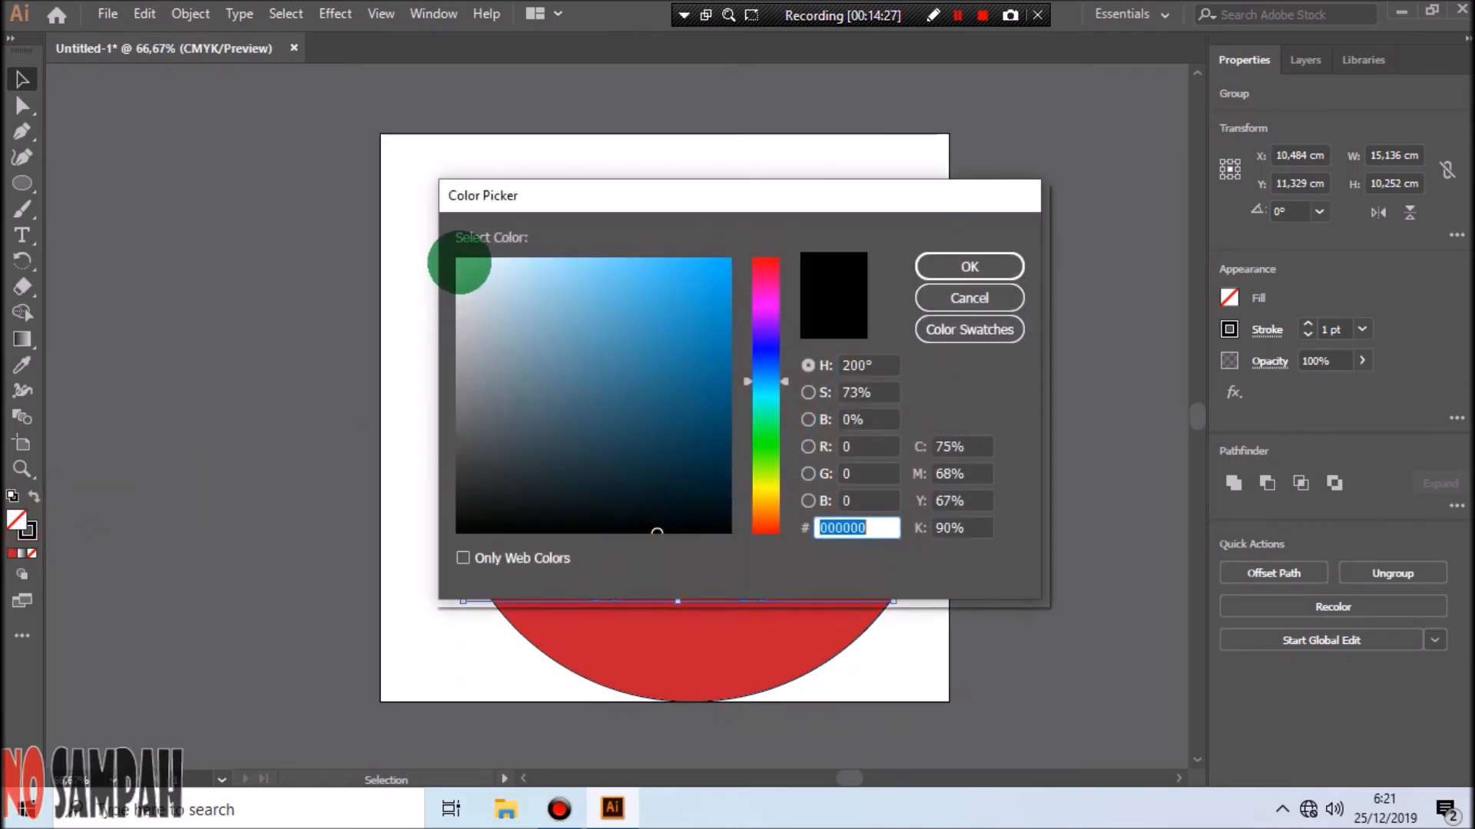
left_click(458, 262)
left_click(966, 266)
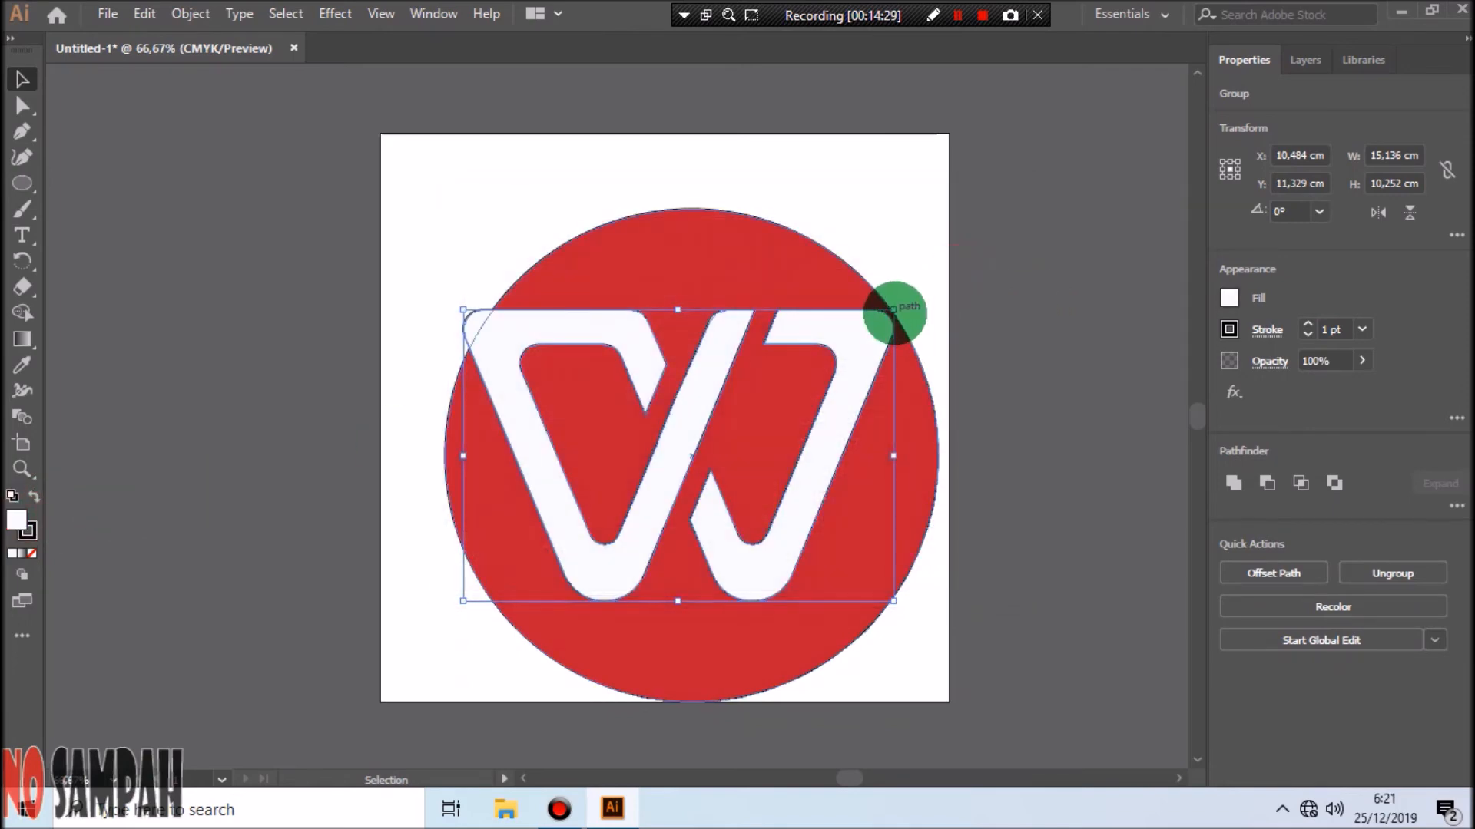
Scale the W down to about 14 x 9.5 cm and nudge it right and down to centre it on the red circle.
mouse_move(893, 311)
left_mouse_down()
mouse_move(827, 356)
mouse_move(877, 321)
left_mouse_up()
key("Right")
key("Right")
key("Right")
key("Right")
key("Right")
key("Right")
key("Right")
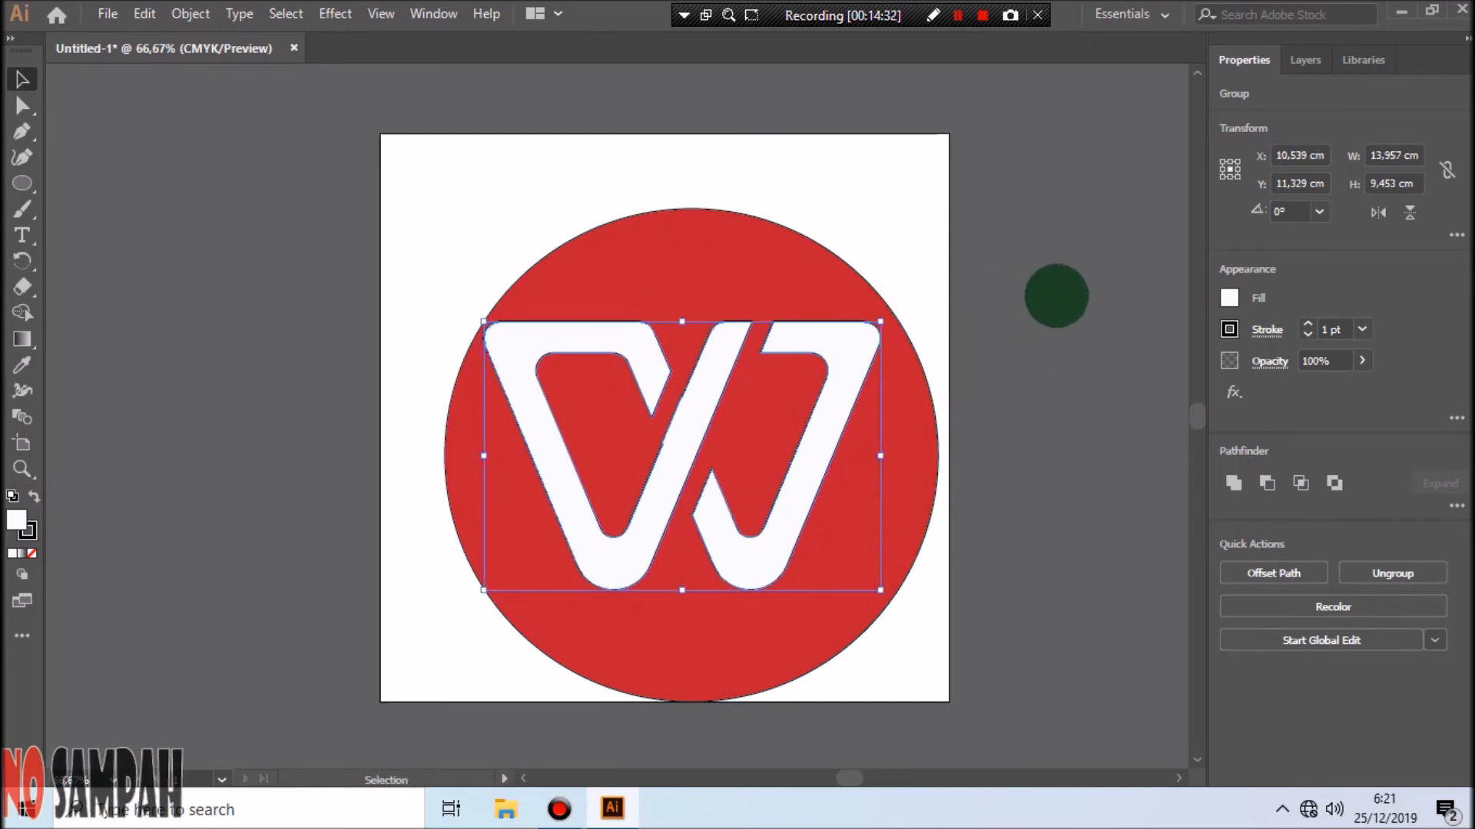
key("Down")
key("Down")
key("Down")
key("Down")
key("Down")
key("Down")
key("Right")
key("Right")
key("Right")
key("Right")
key("Right")
key("Right")
key("Down")
key("Down")
key("Down")
key("Down")
key("Down")
key("Down")
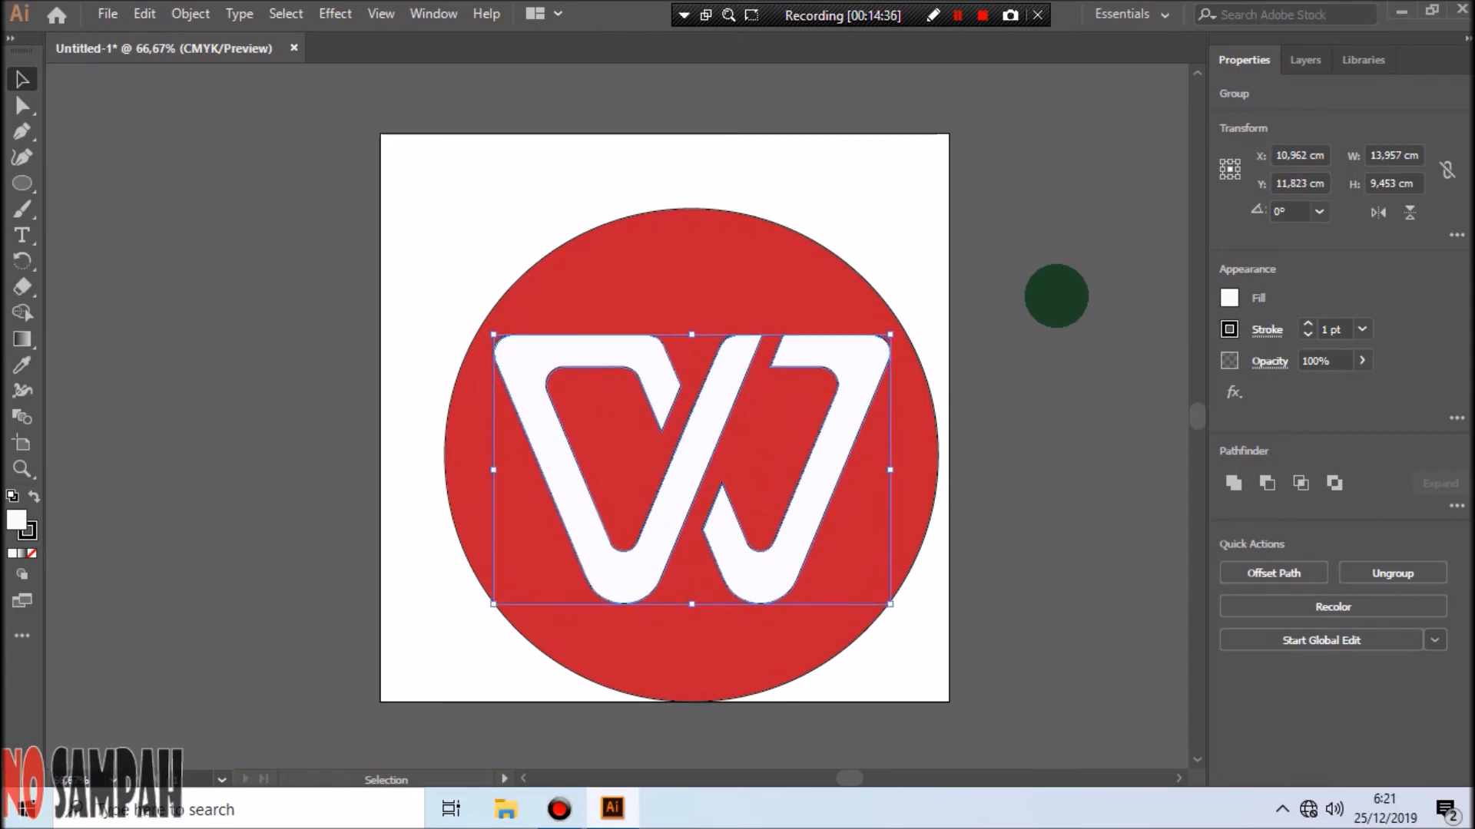
left_click(905, 257)
Move the W and the red circle together up and left, centring them horizontally on the artboard at X 10 cm.
left_click_drag(523, 183, 1007, 658)
left_click_drag(824, 563, 764, 508)
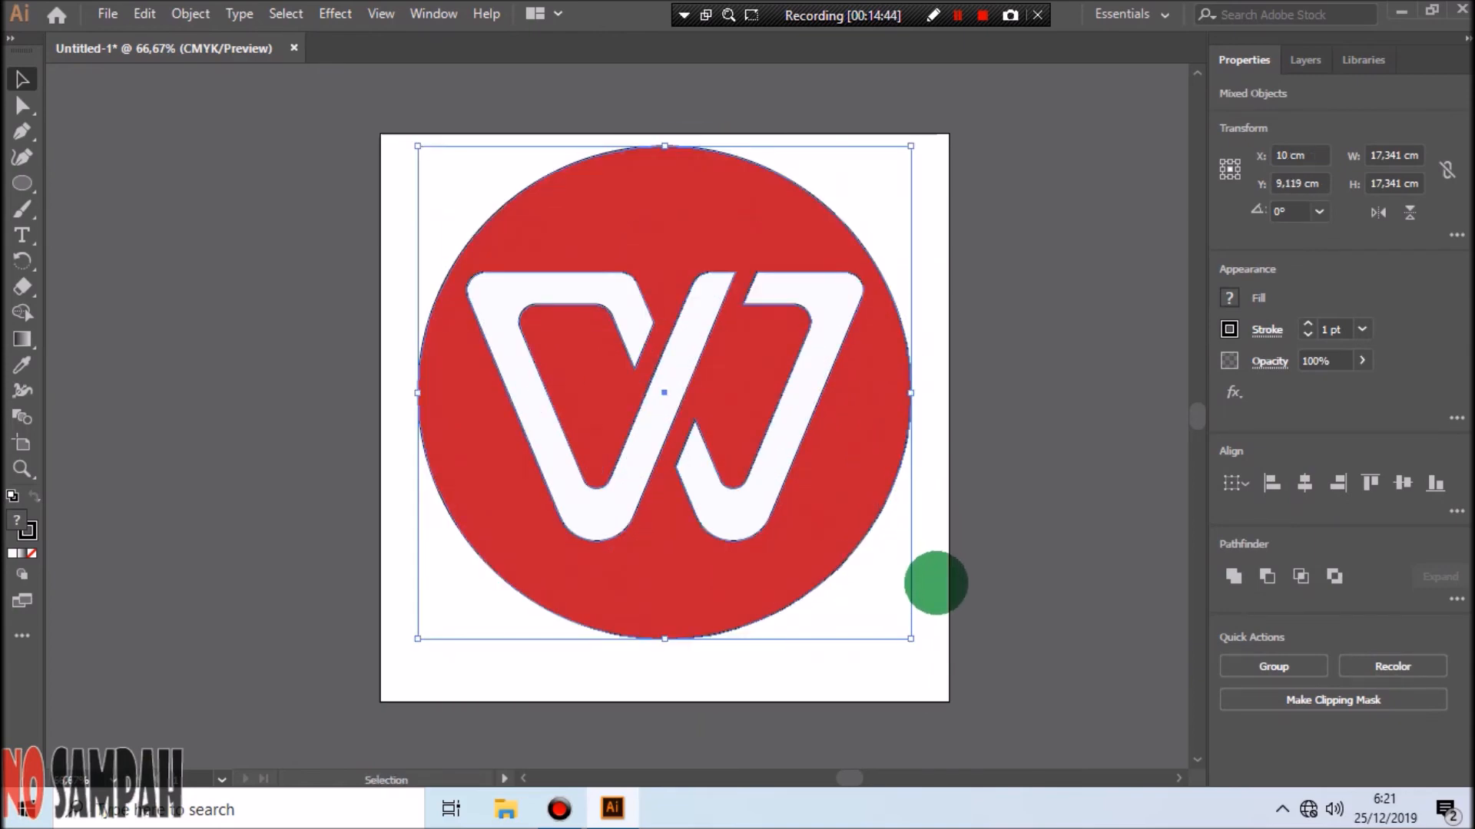
left_click(936, 583)
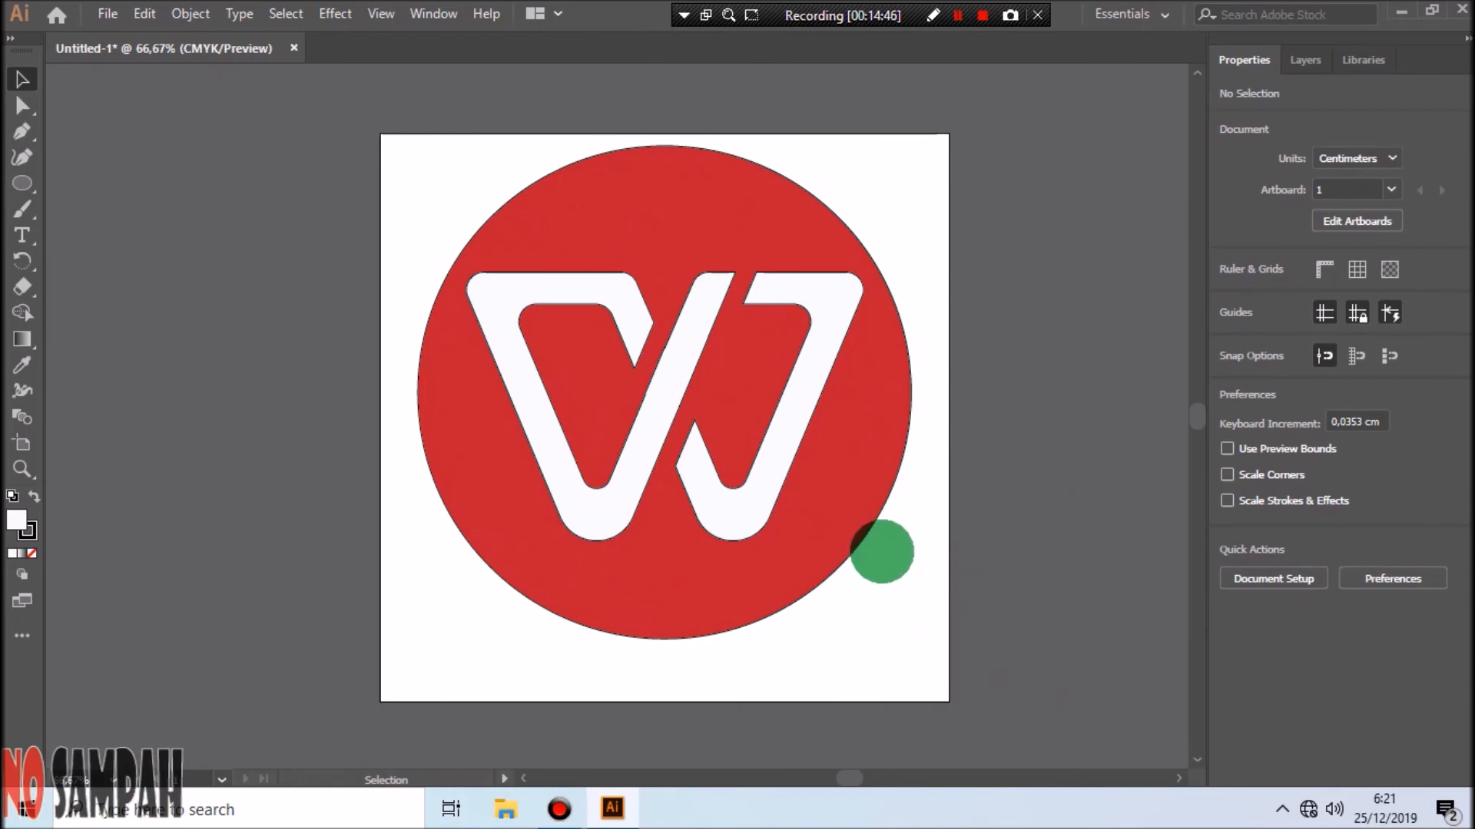
Group the W with the red circle and shift the group slightly down, keeping it horizontally centred on the artboard.
left_click_drag(461, 164, 676, 453)
left_click(180, 14)
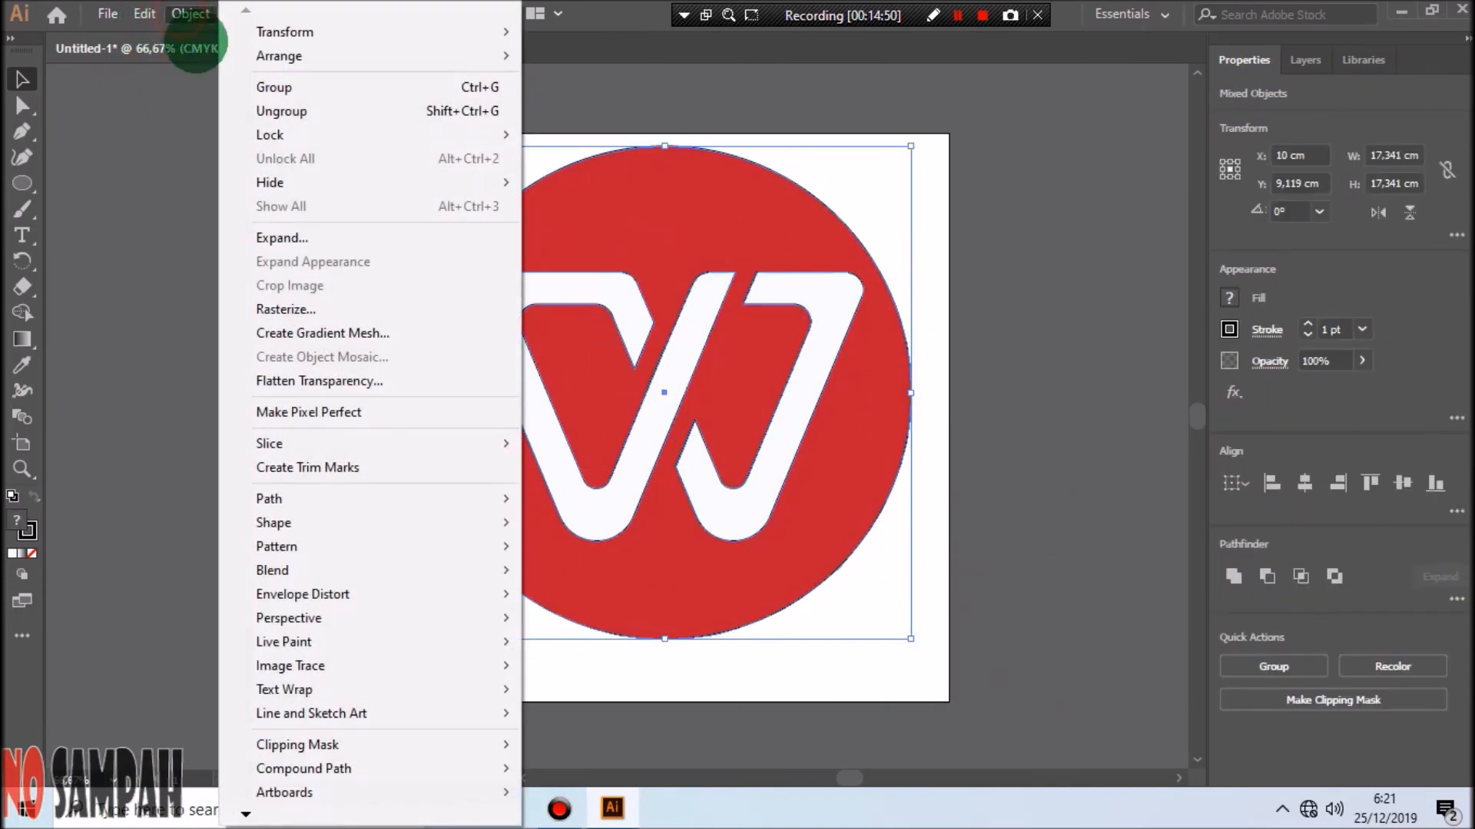
left_click(226, 89)
left_click(996, 353)
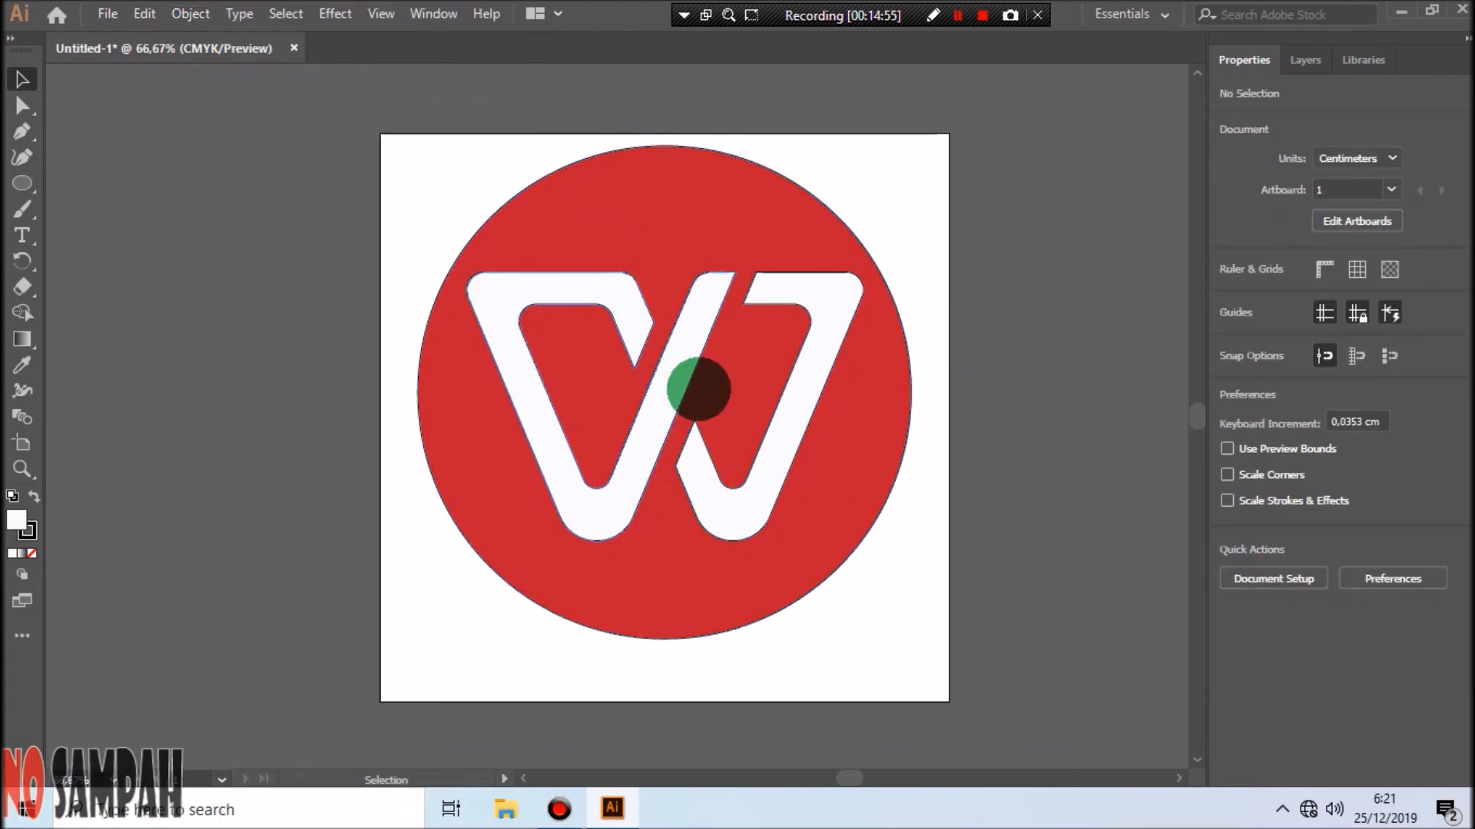
left_click_drag(760, 253, 701, 223)
left_click(938, 288)
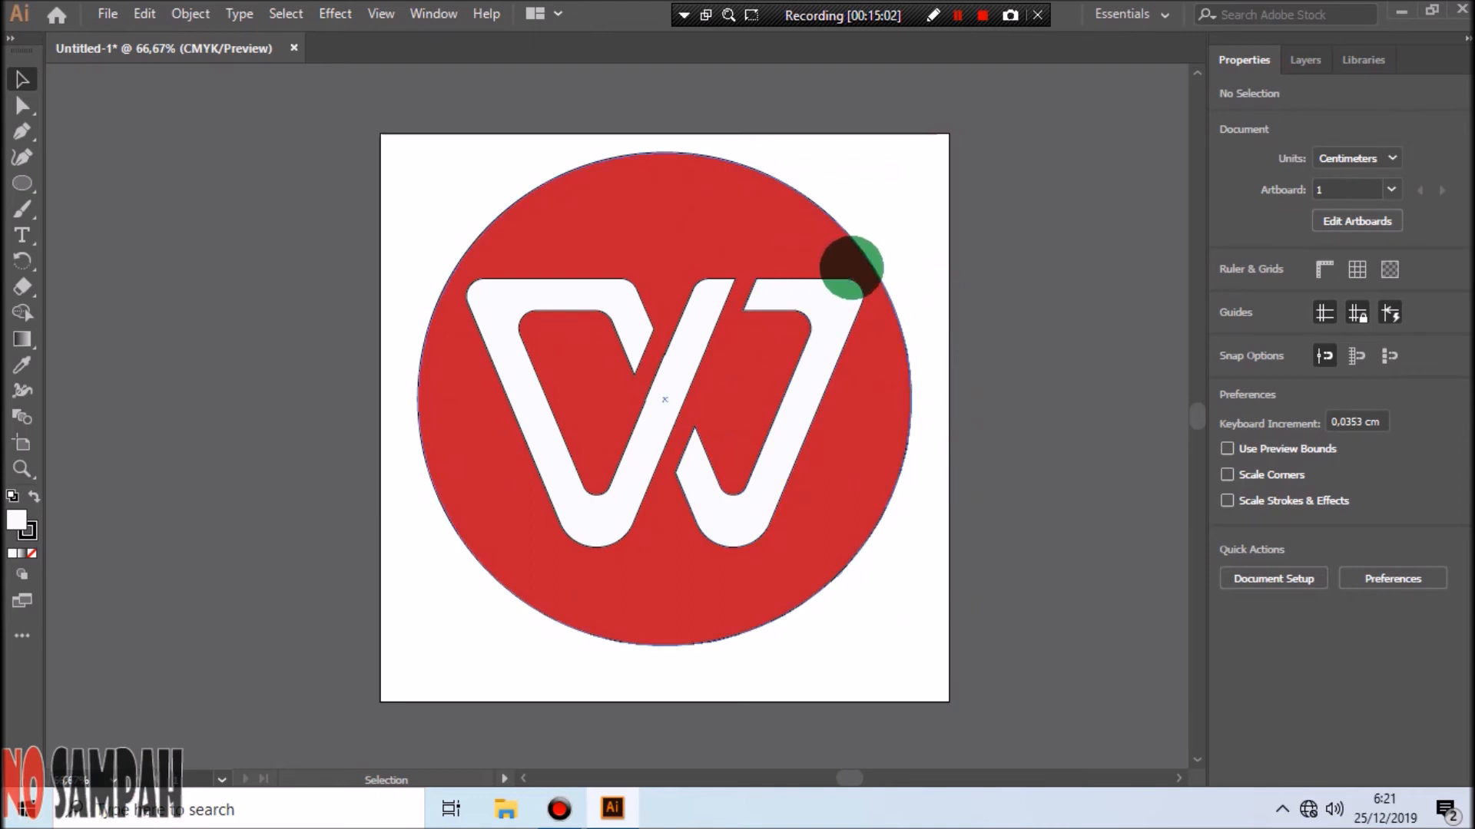
Try a 7 pt black stroke on the grouped W and circle.
left_click_drag(466, 167, 812, 593)
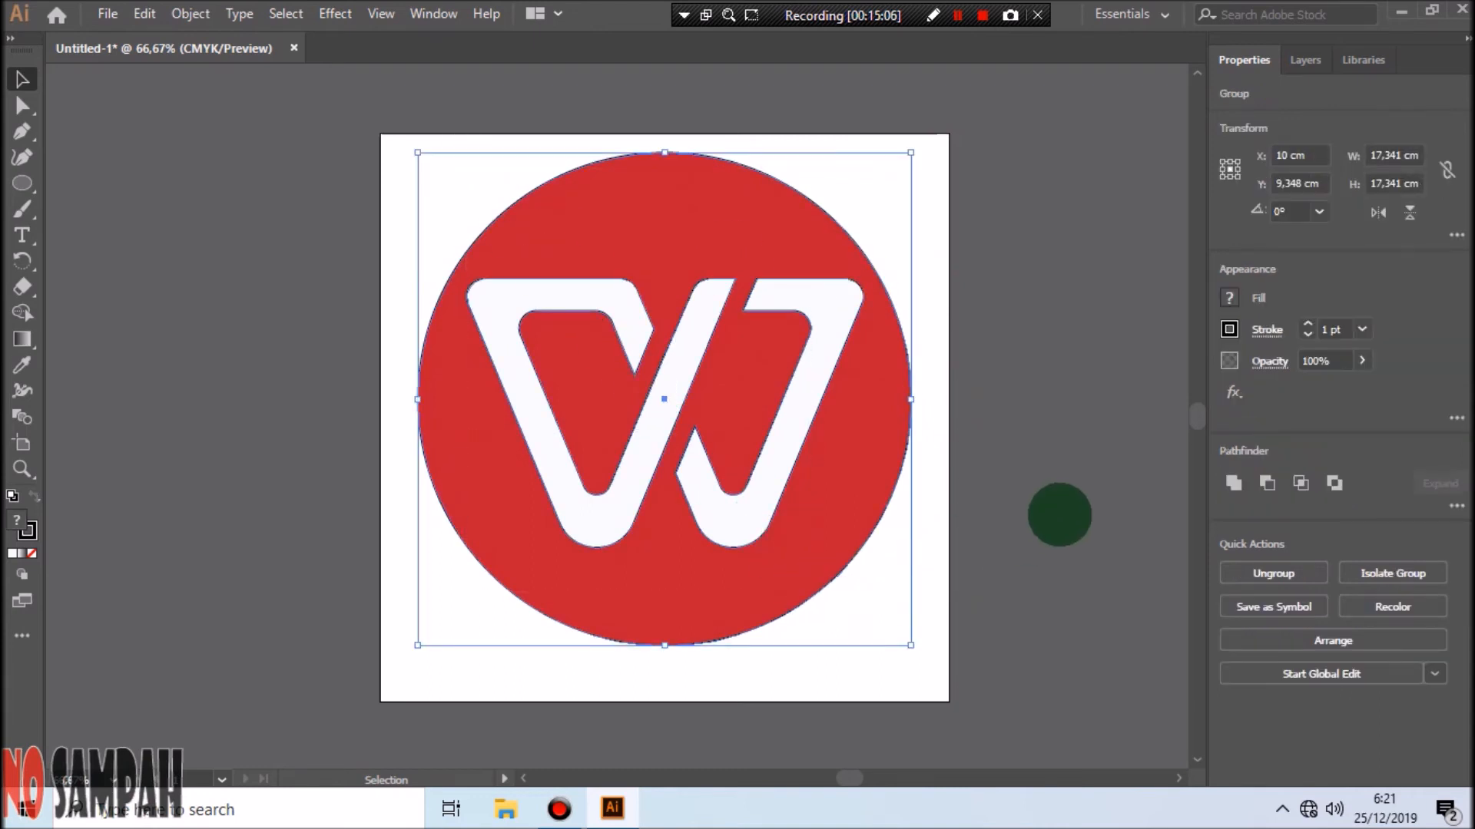
left_click(1309, 324)
left_click(1309, 324)
left_click(1309, 324)
left_click(1309, 324)
left_click(1308, 324)
left_click(1309, 325)
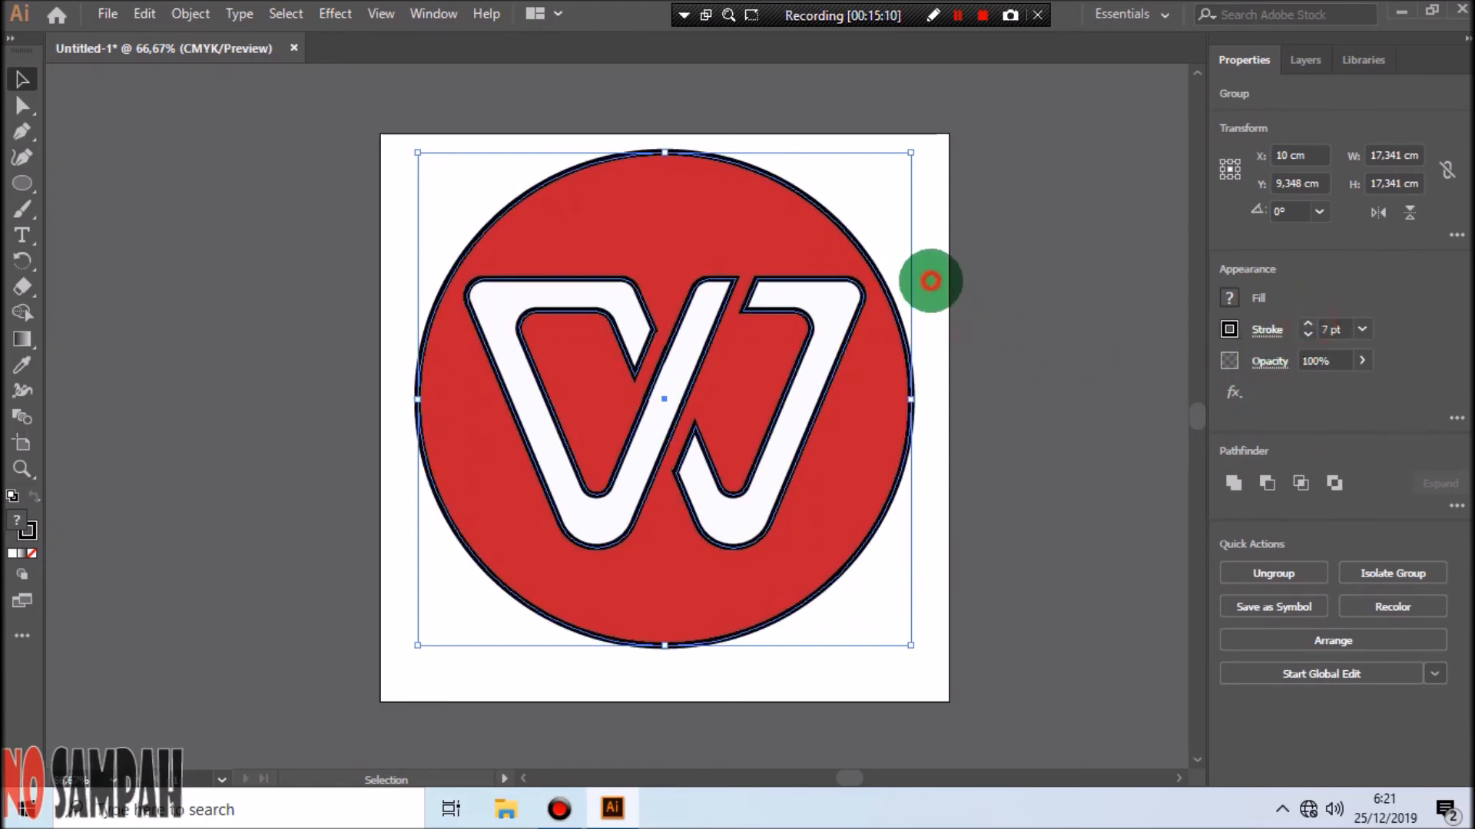
left_click(930, 281)
left_click(698, 191)
Remove the stroke from the grouped W and circle by setting its colour to none.
left_click_drag(453, 149, 999, 651)
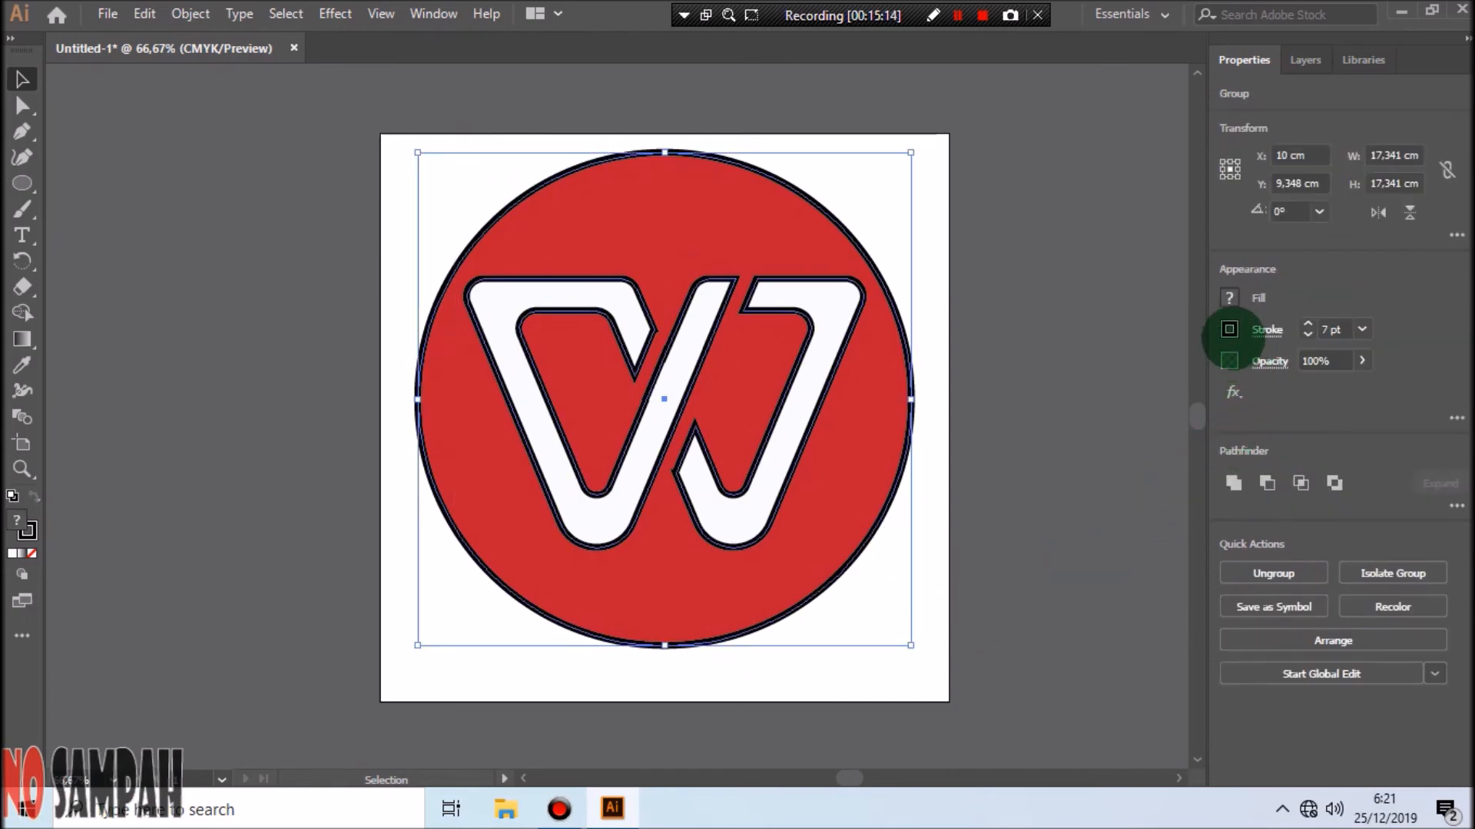
left_click(27, 531)
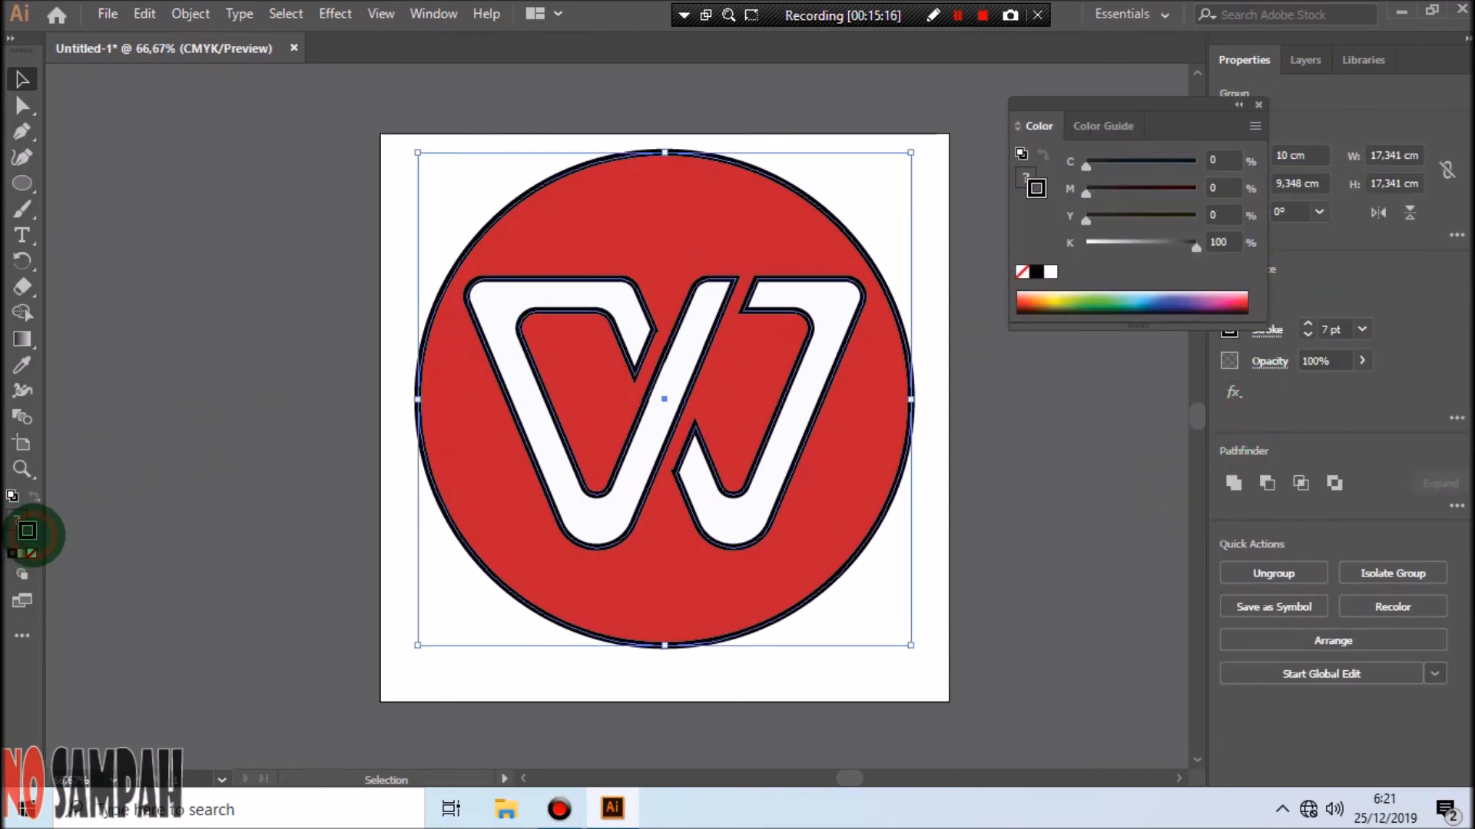
left_click(1021, 272)
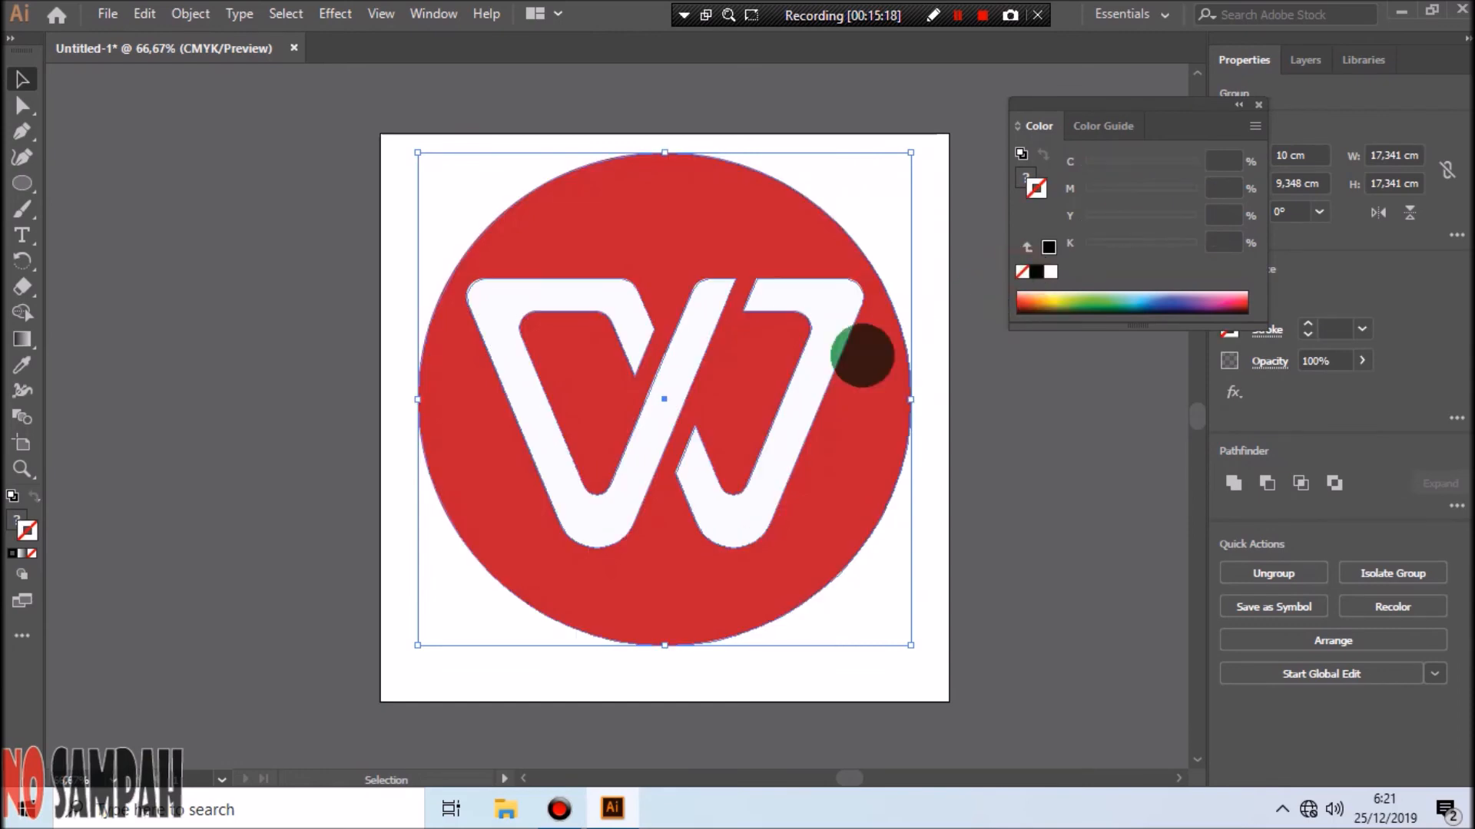
left_click(944, 338)
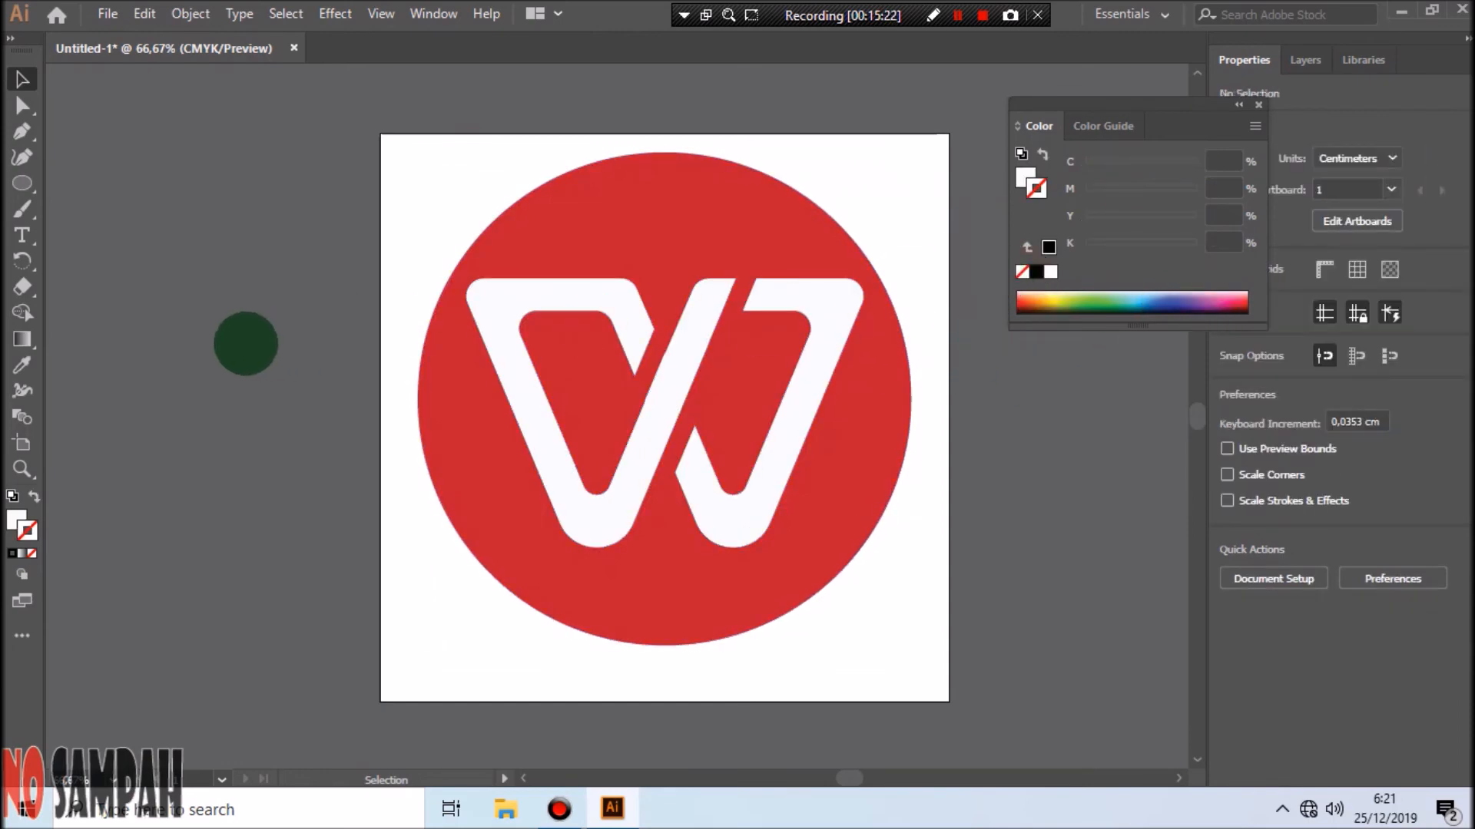
Nudge the logo group up to just below the artboard's upper edge, leaving room beneath the circle.
left_click(431, 189)
left_click(668, 408)
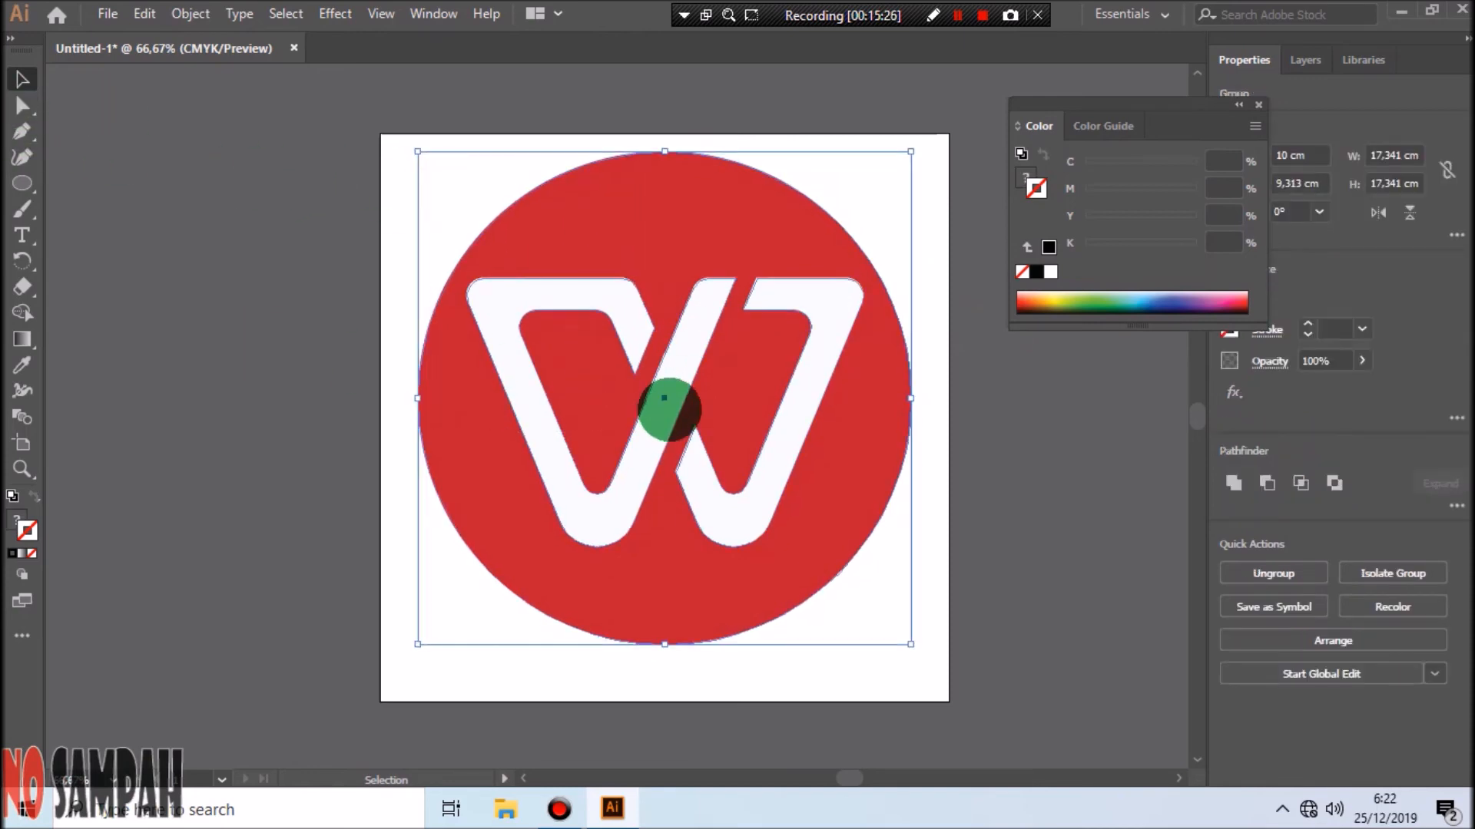
key("Up")
key("Up")
key("Up")
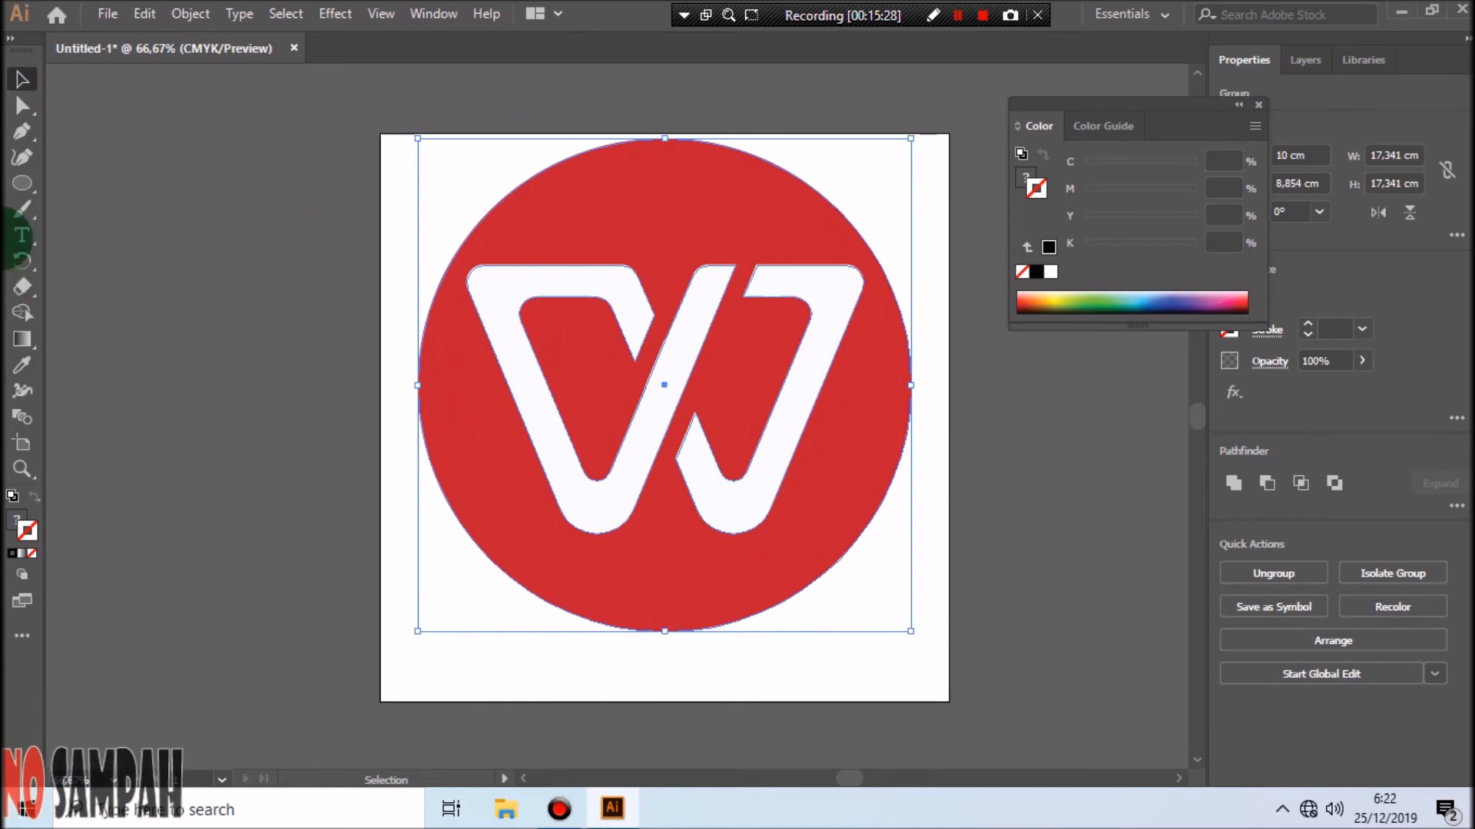
Add the text "WPS Aplication" on the artboard below the red circle.
left_click(22, 235)
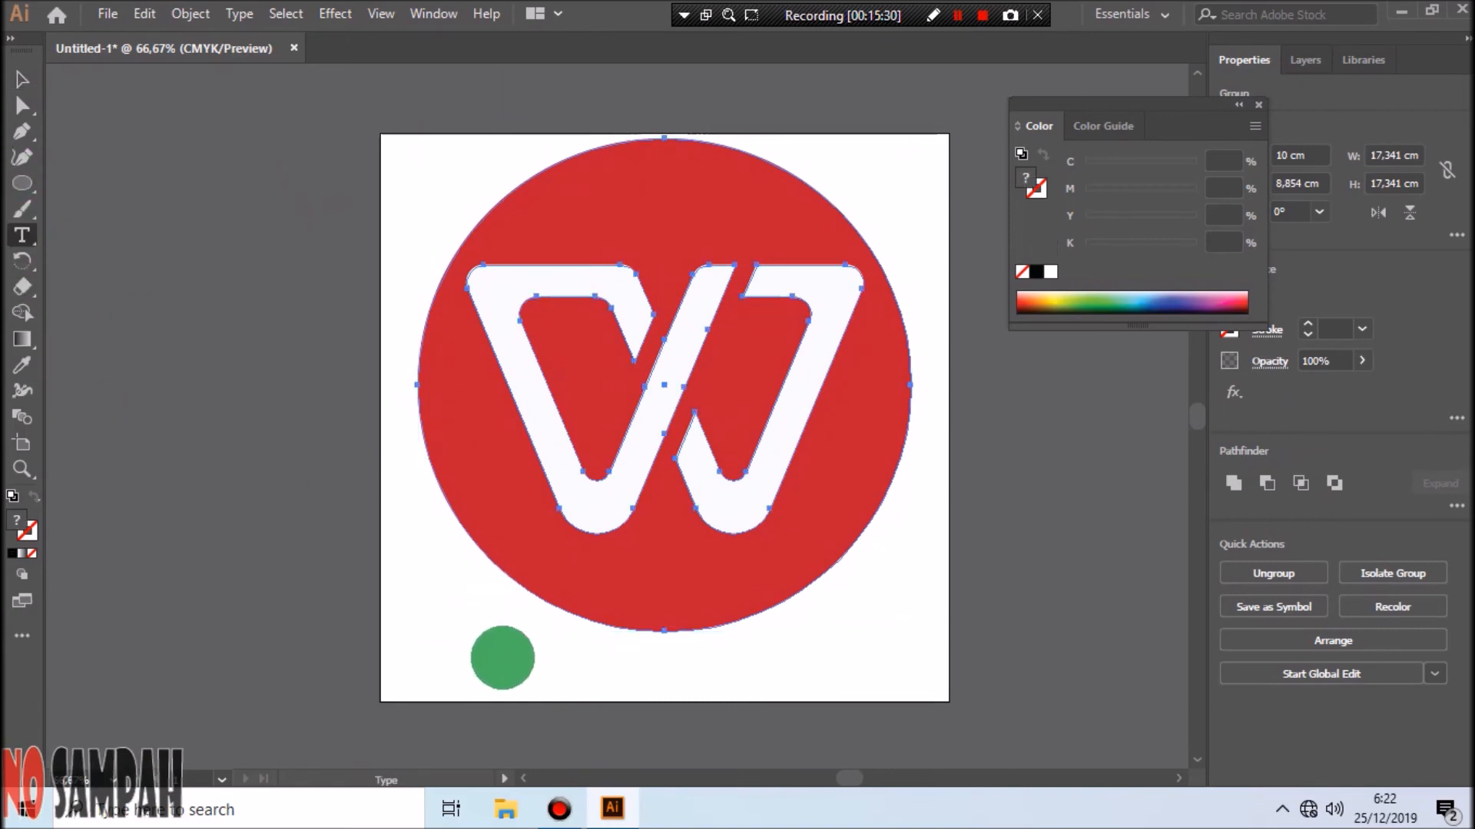
left_click(493, 658)
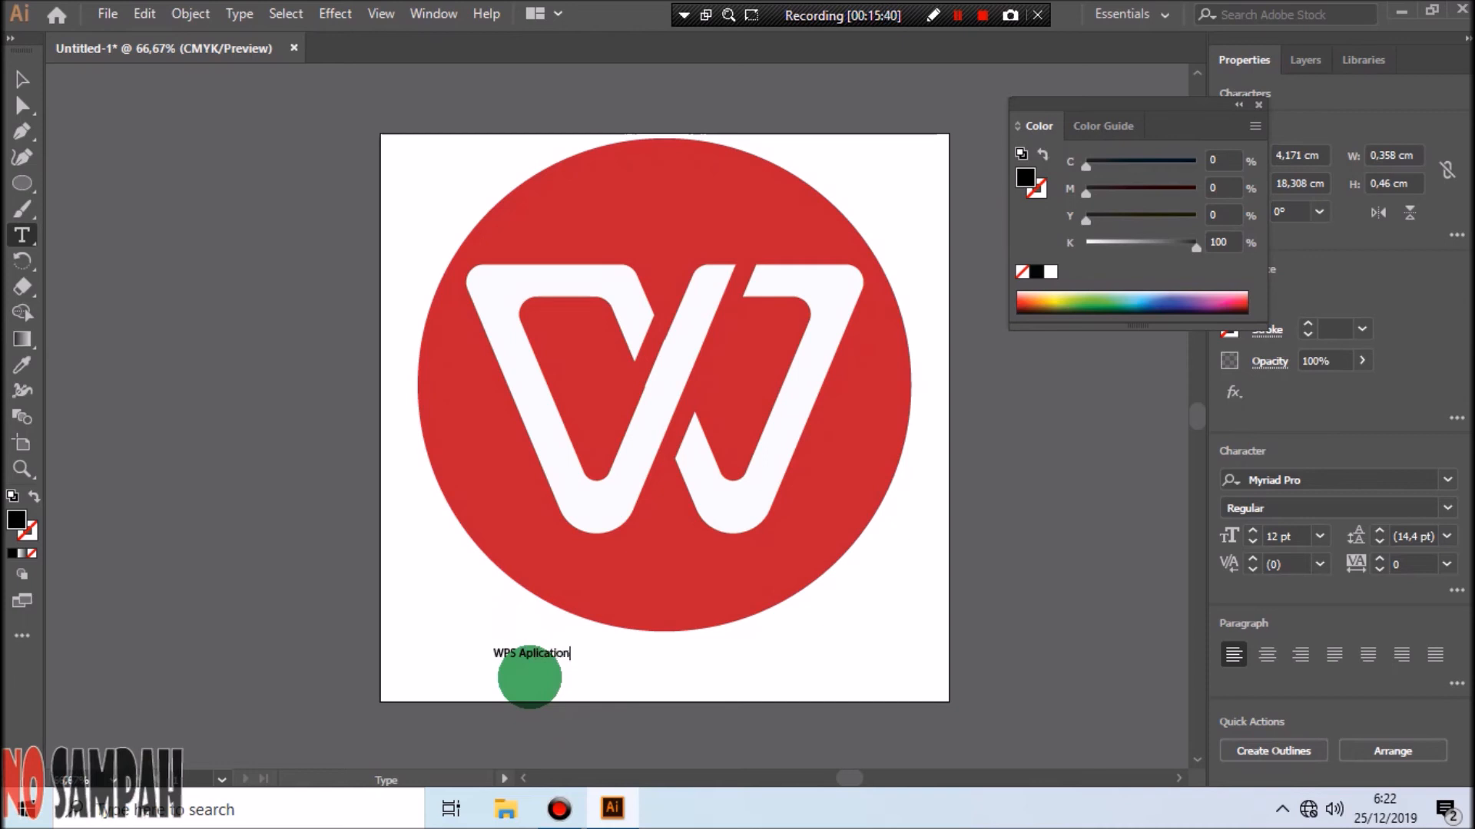
left_click(18, 76)
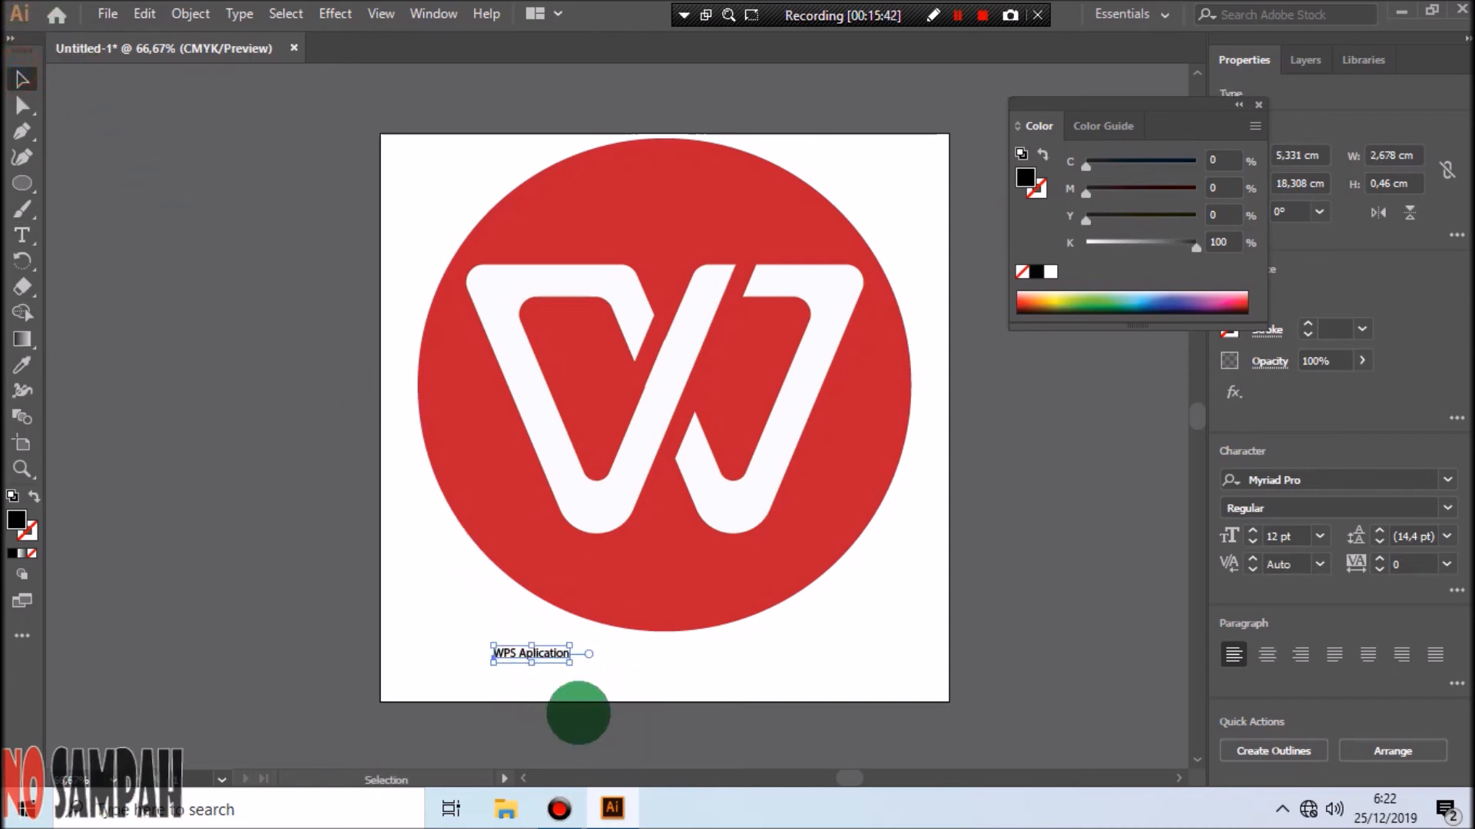
Enlarge the text to about 11.9 x 2.1 cm and nudge it down to sit just below the circle.
left_click_drag(565, 659, 832, 689)
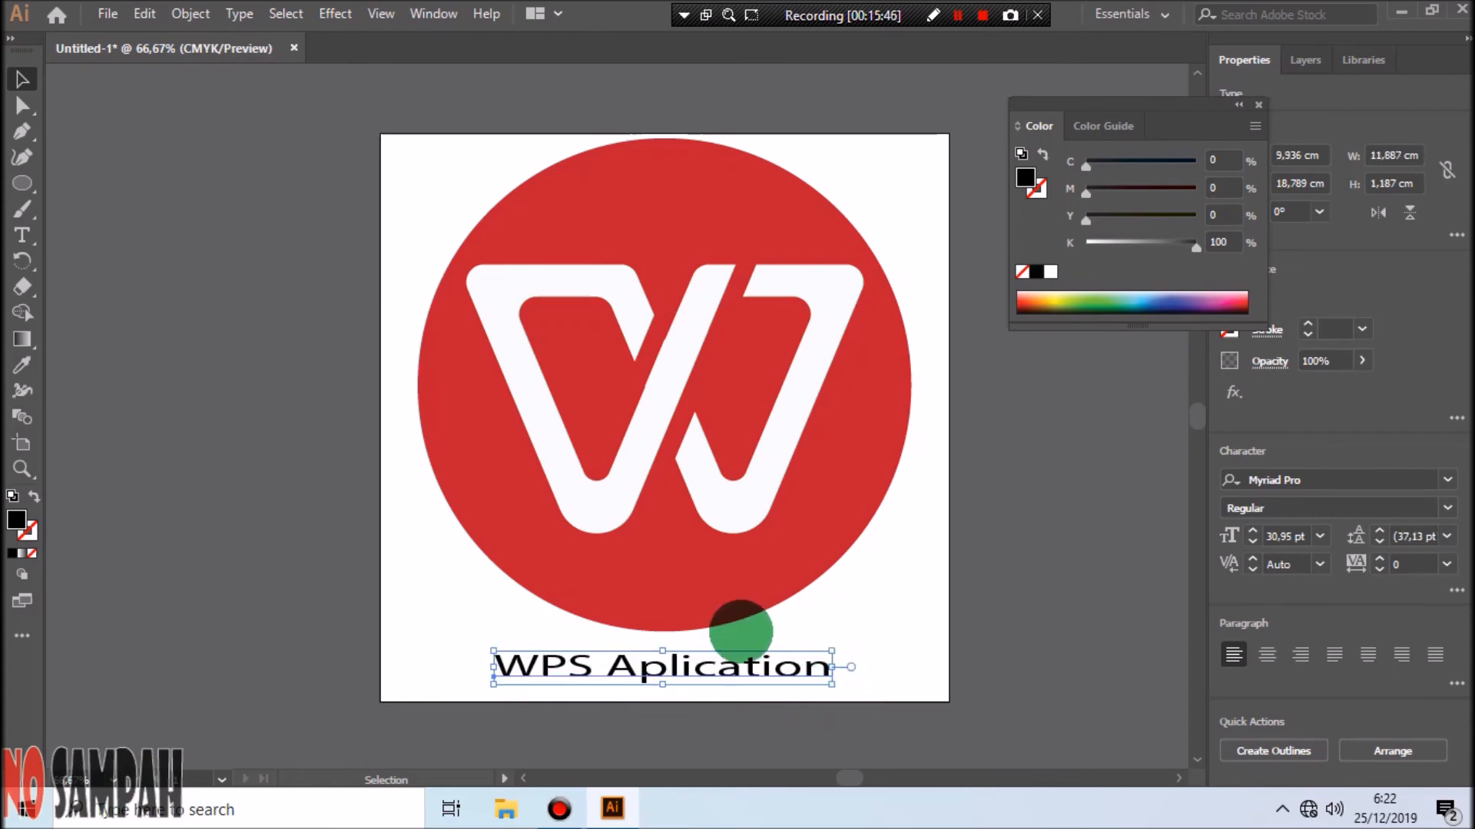
left_click_drag(663, 647, 664, 628)
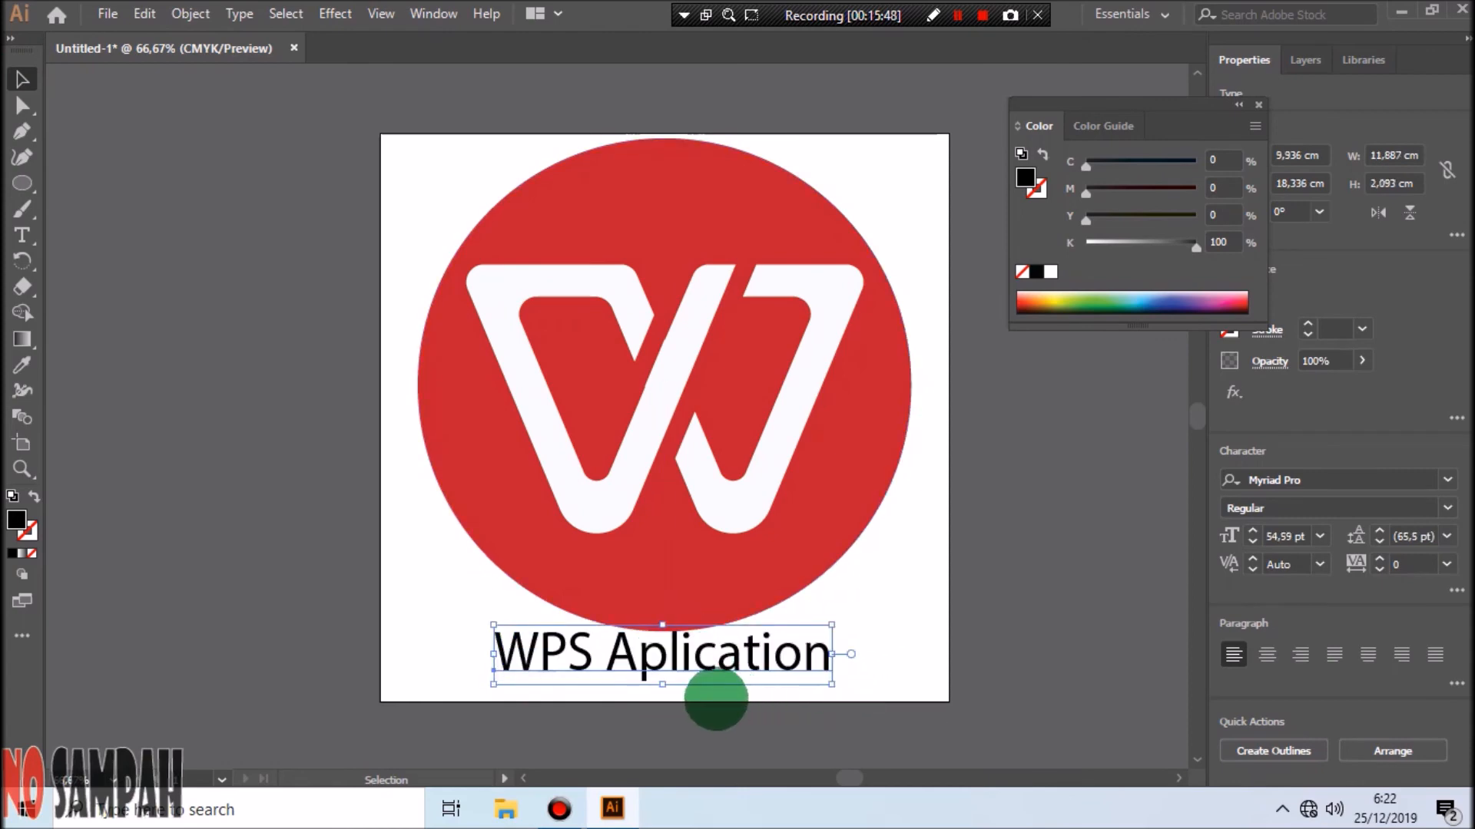
key("Down")
key("Down")
key("Down")
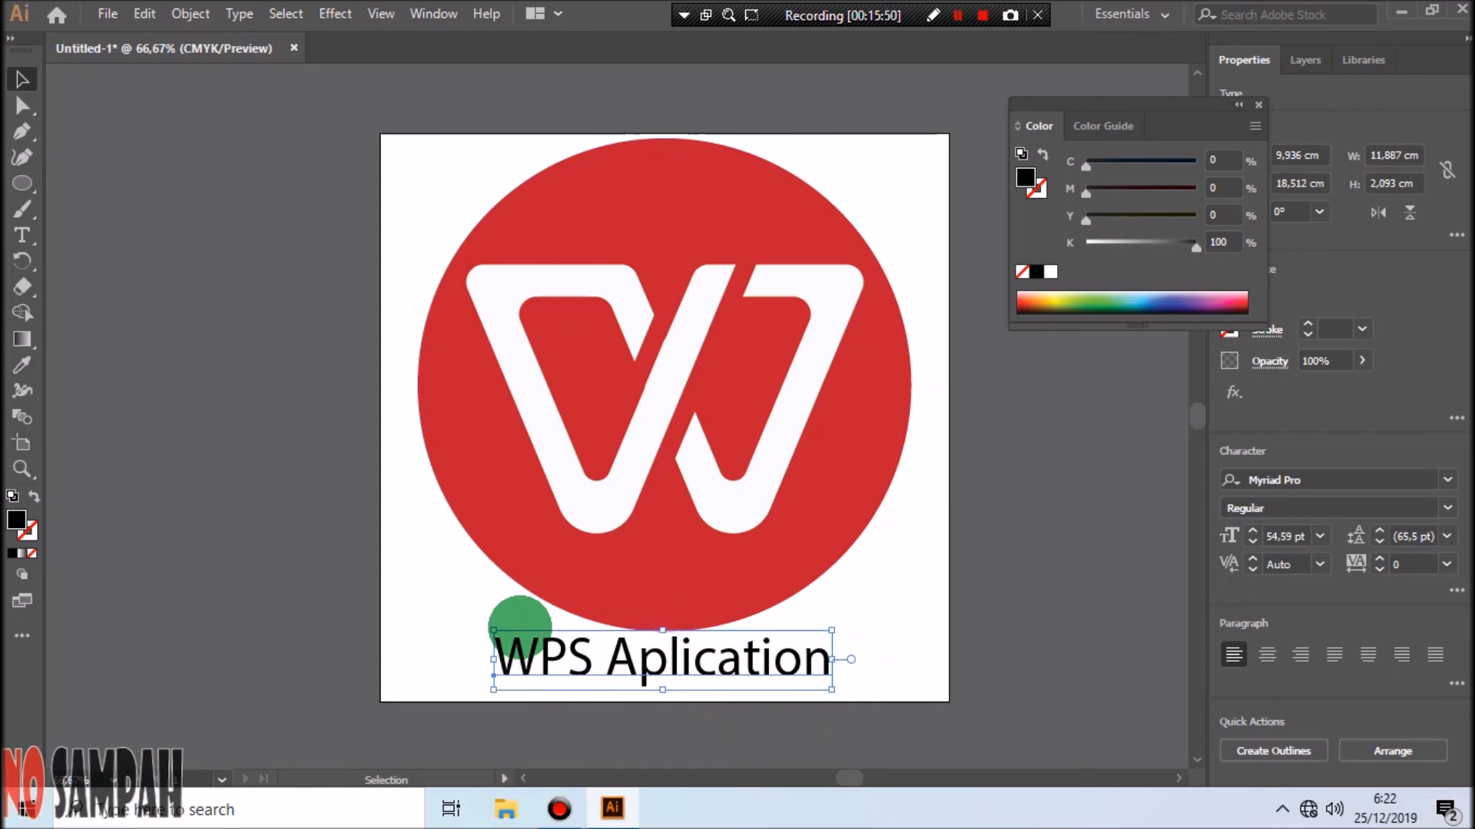
left_click(847, 601)
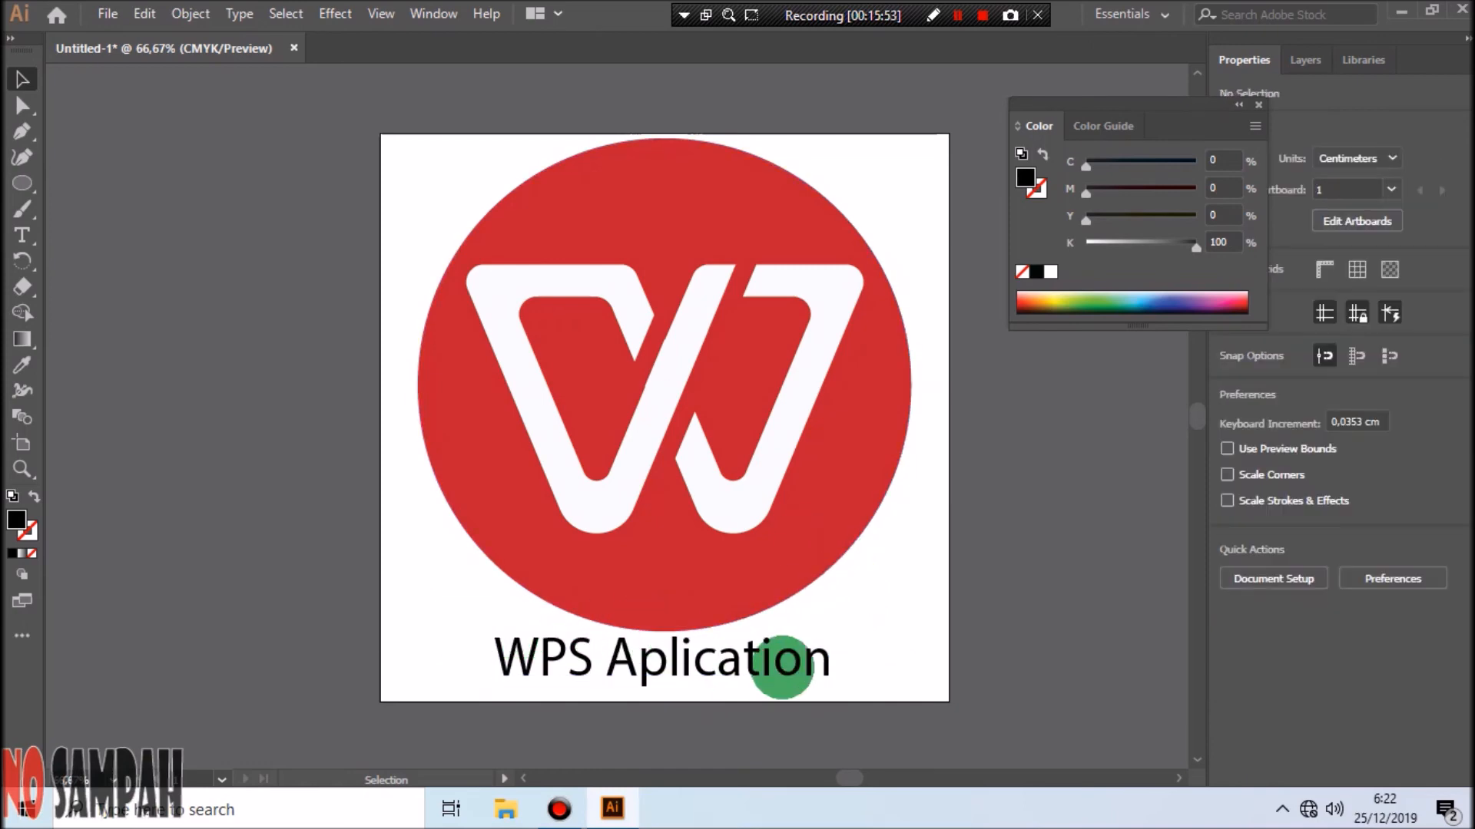
Correct the text to "WPS Application" and shift it slightly left beneath the circle.
double_click(669, 655)
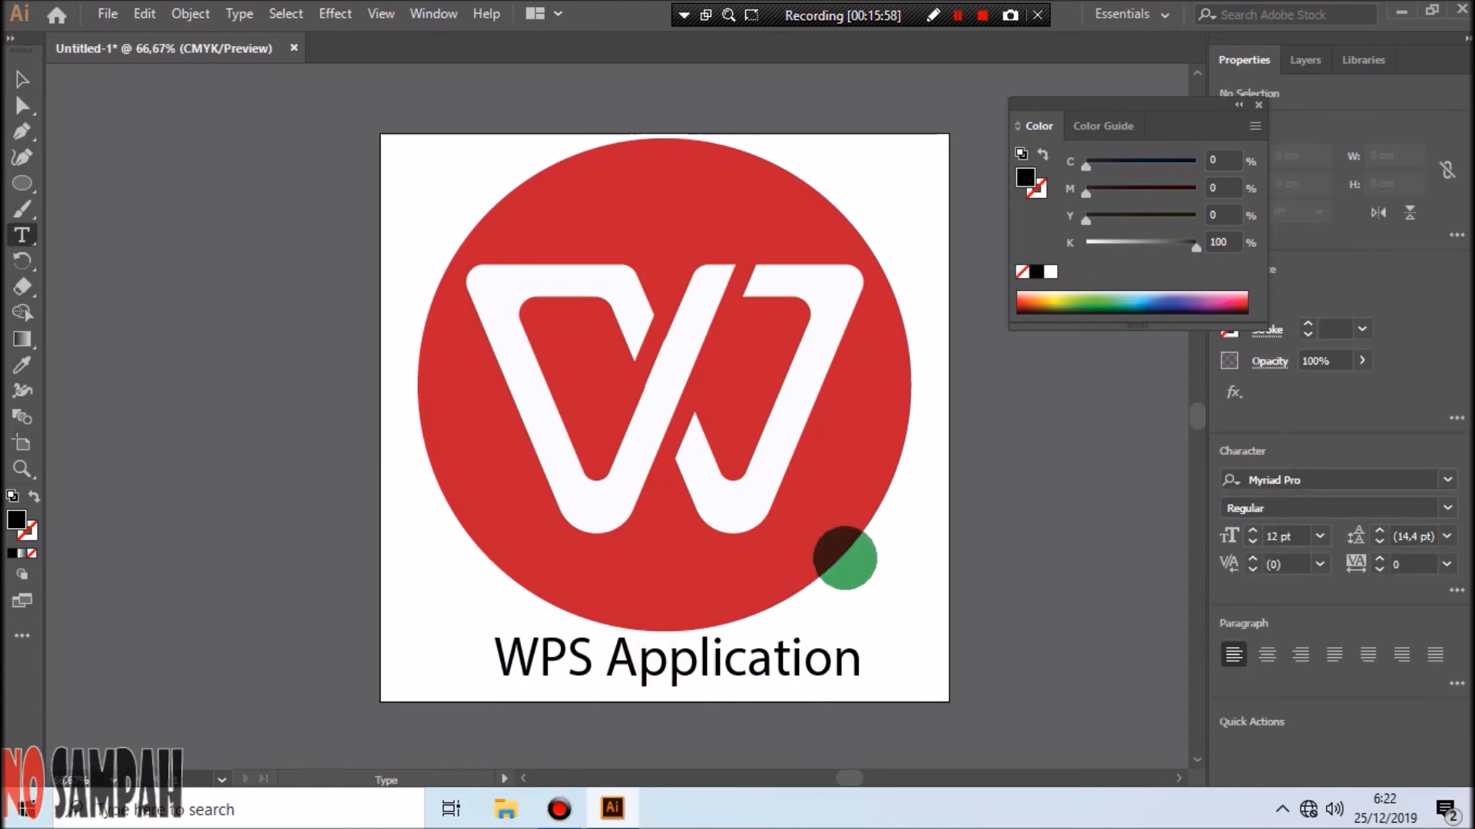
left_click(298, 254)
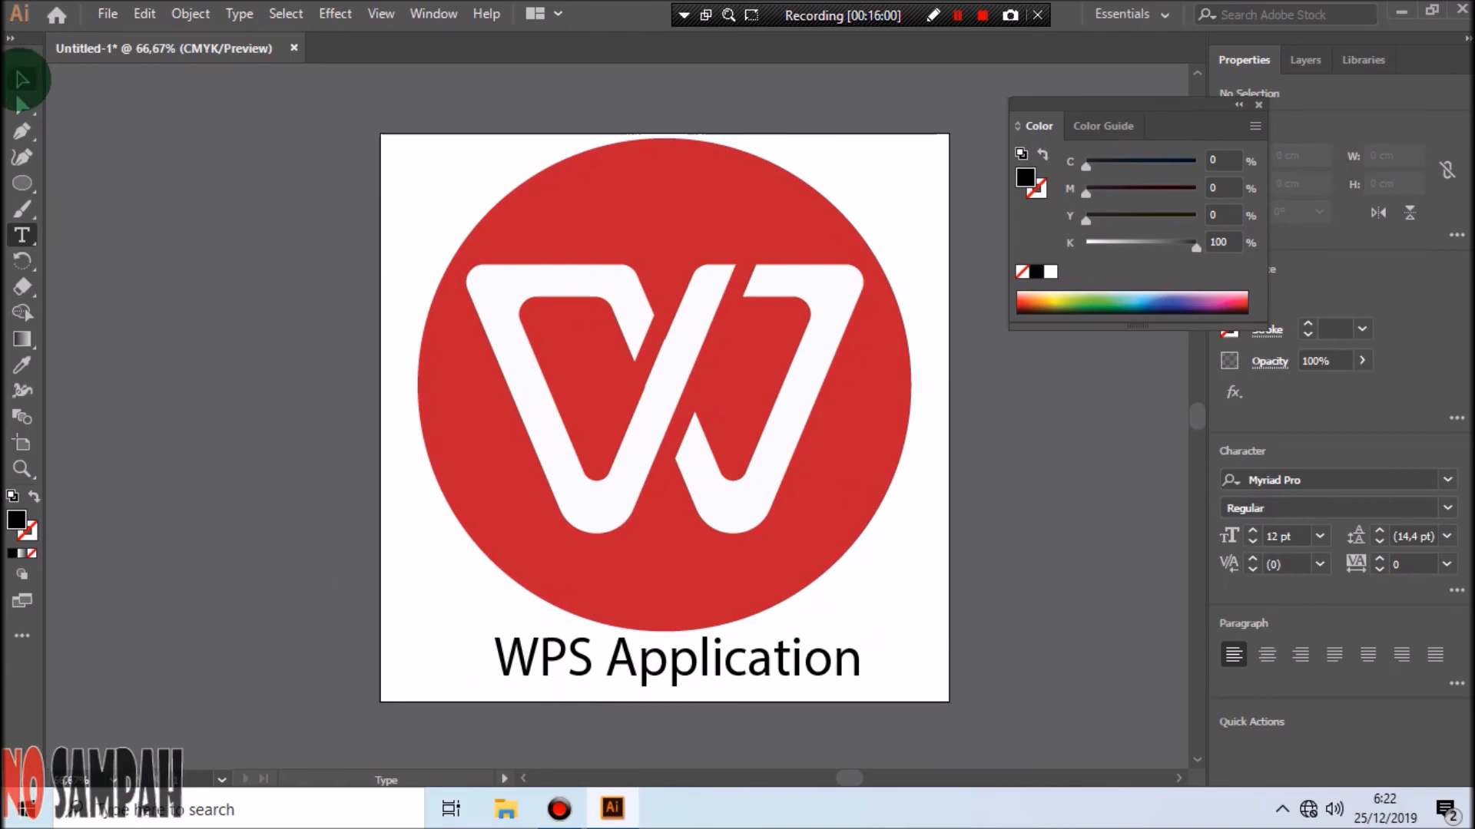
left_click(22, 77)
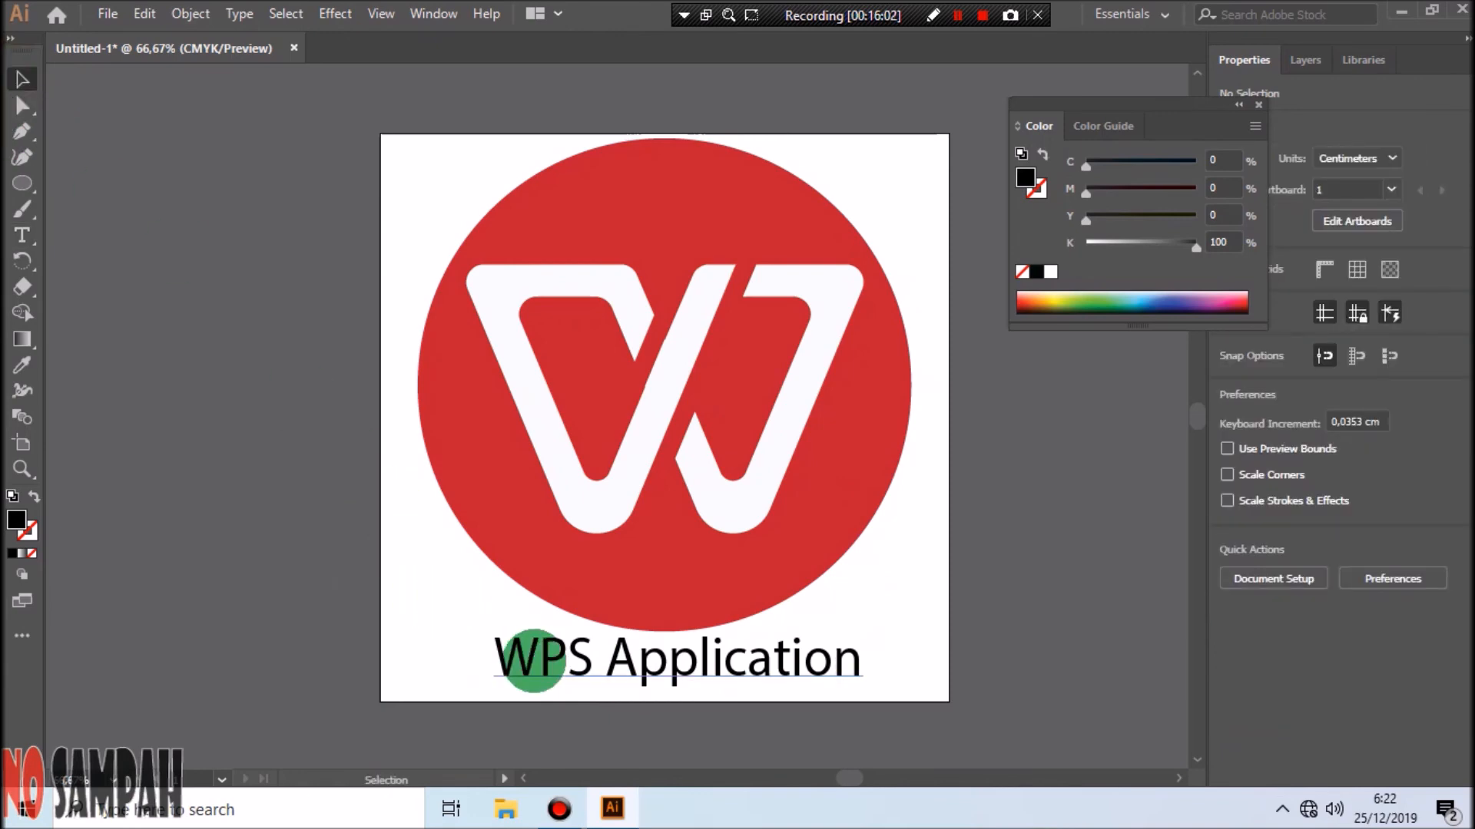
left_click_drag(534, 661, 529, 659)
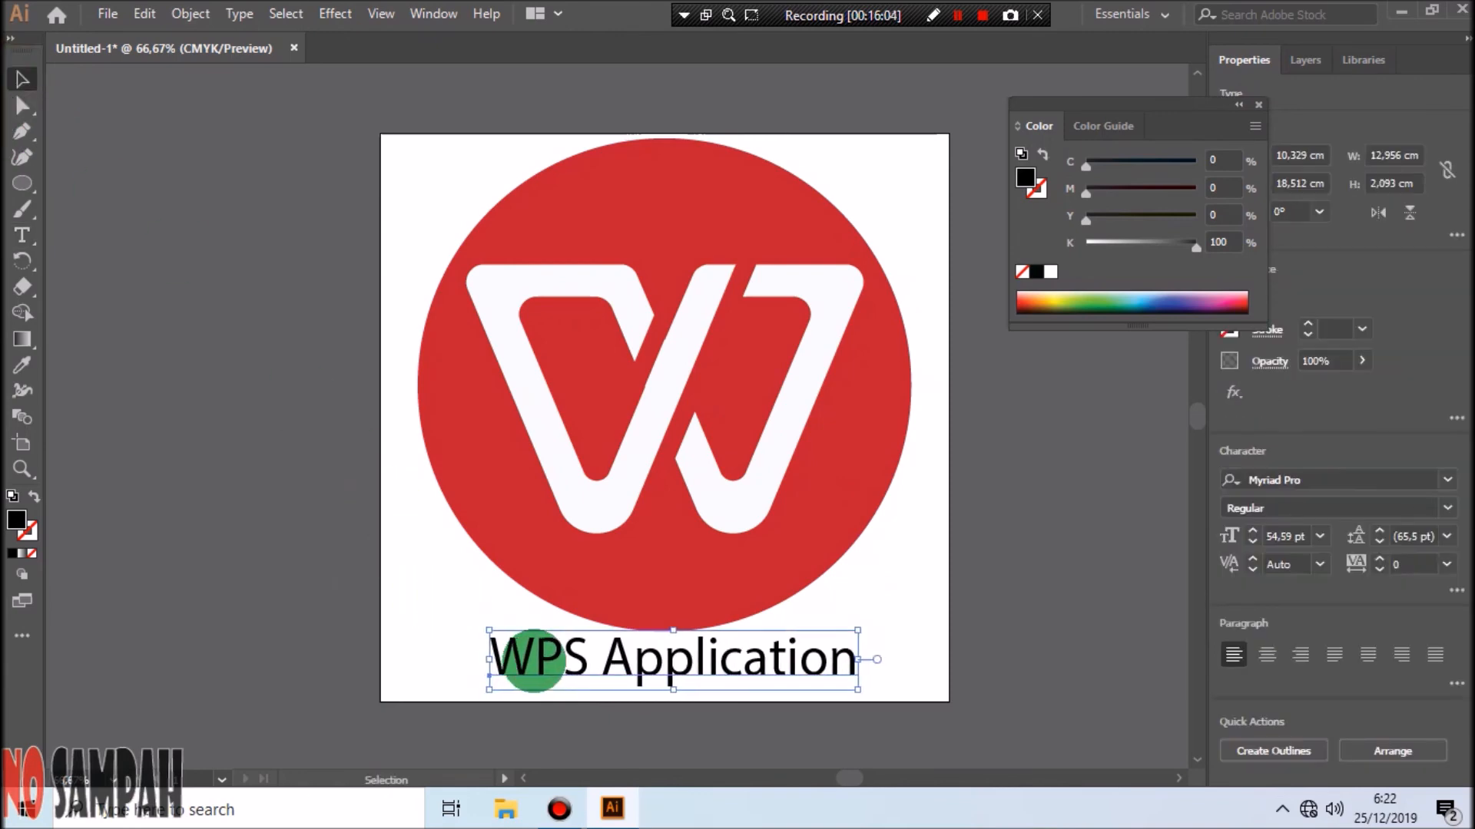
left_click(904, 543)
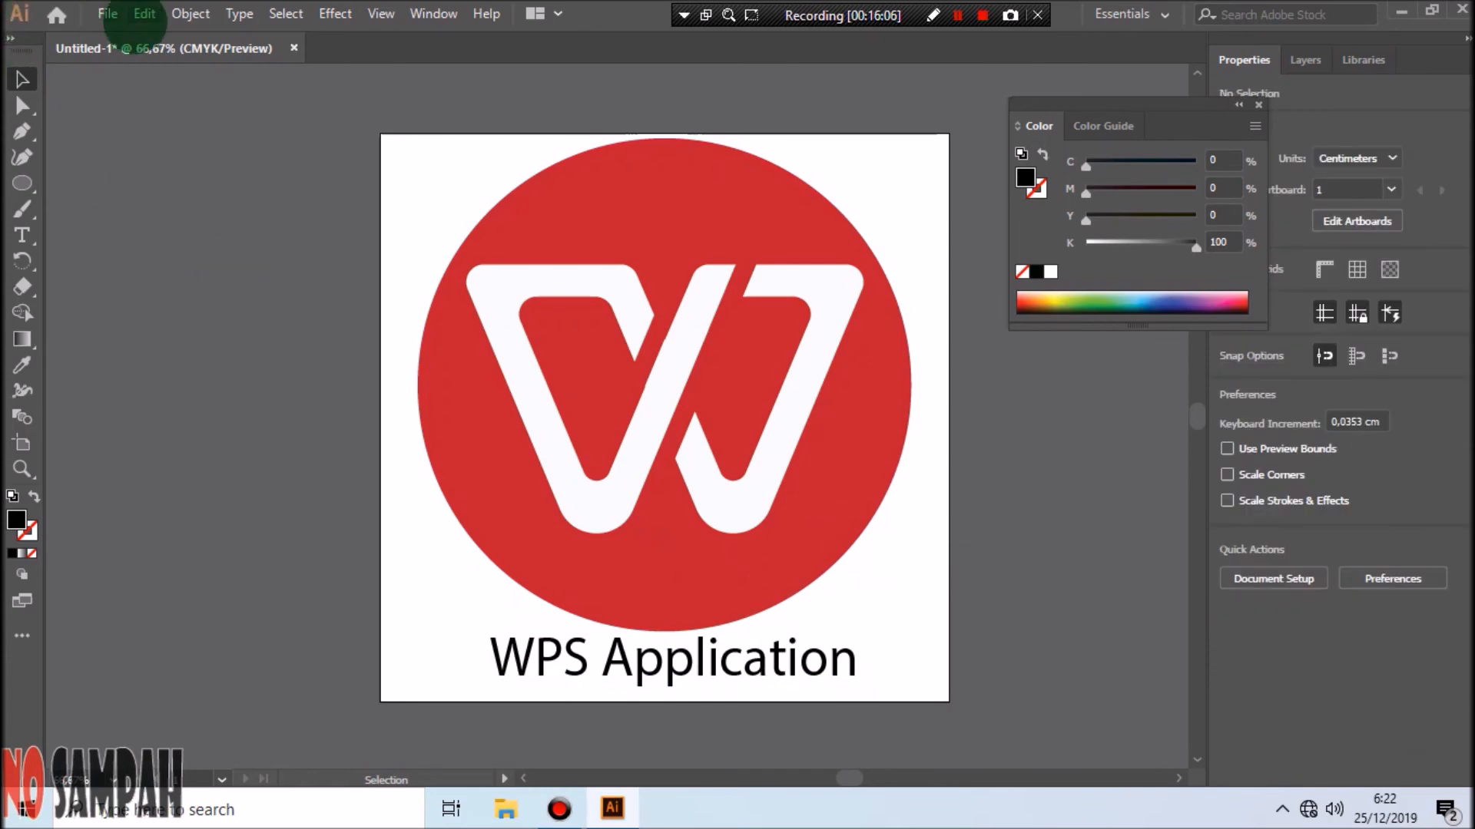
Save the document as wps in Adobe Illustrator format, version Illustrator CC, in a new Pictures folder named Belajar AI.
left_click(107, 13)
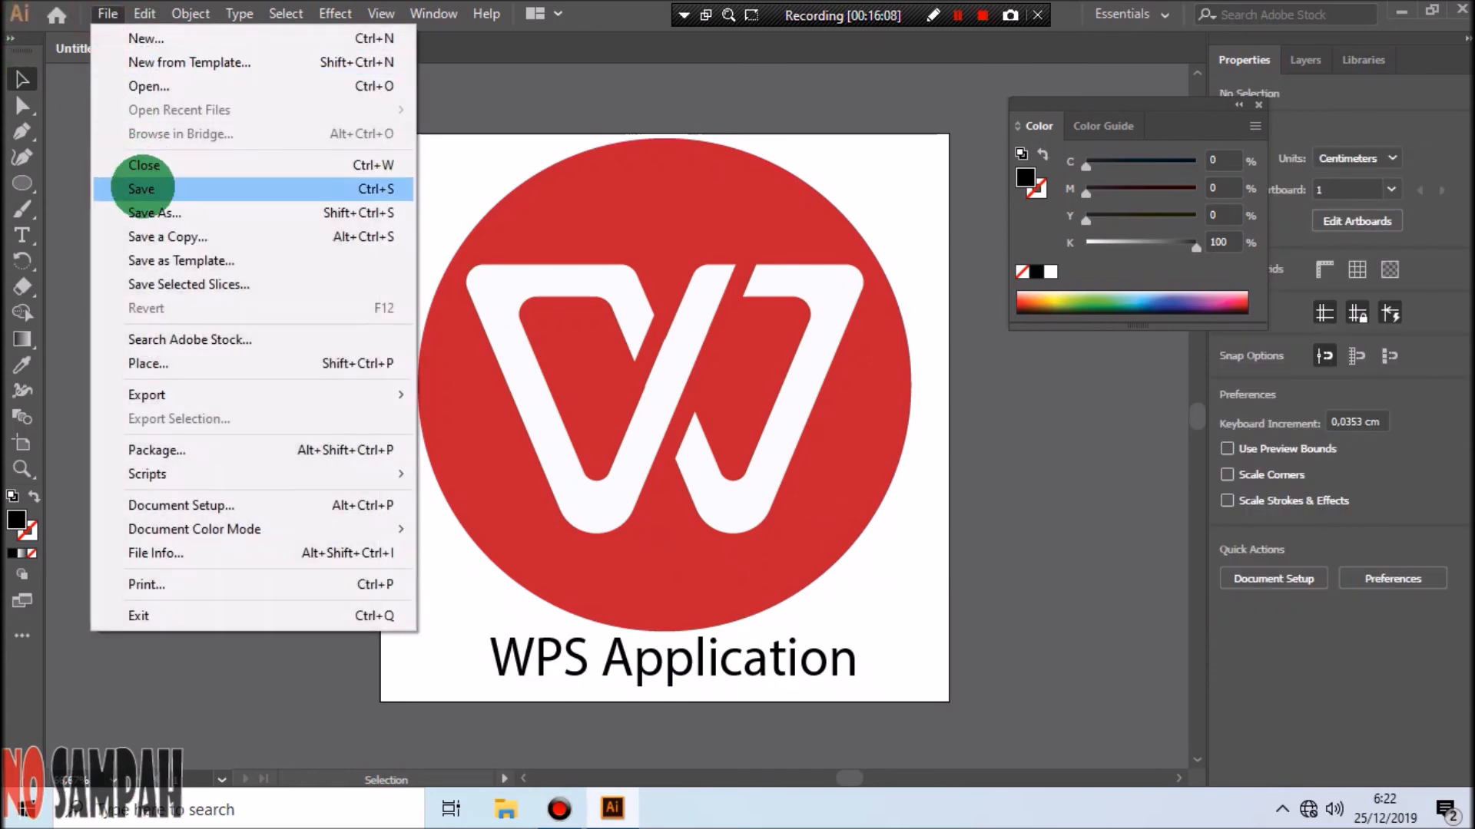
left_click(143, 187)
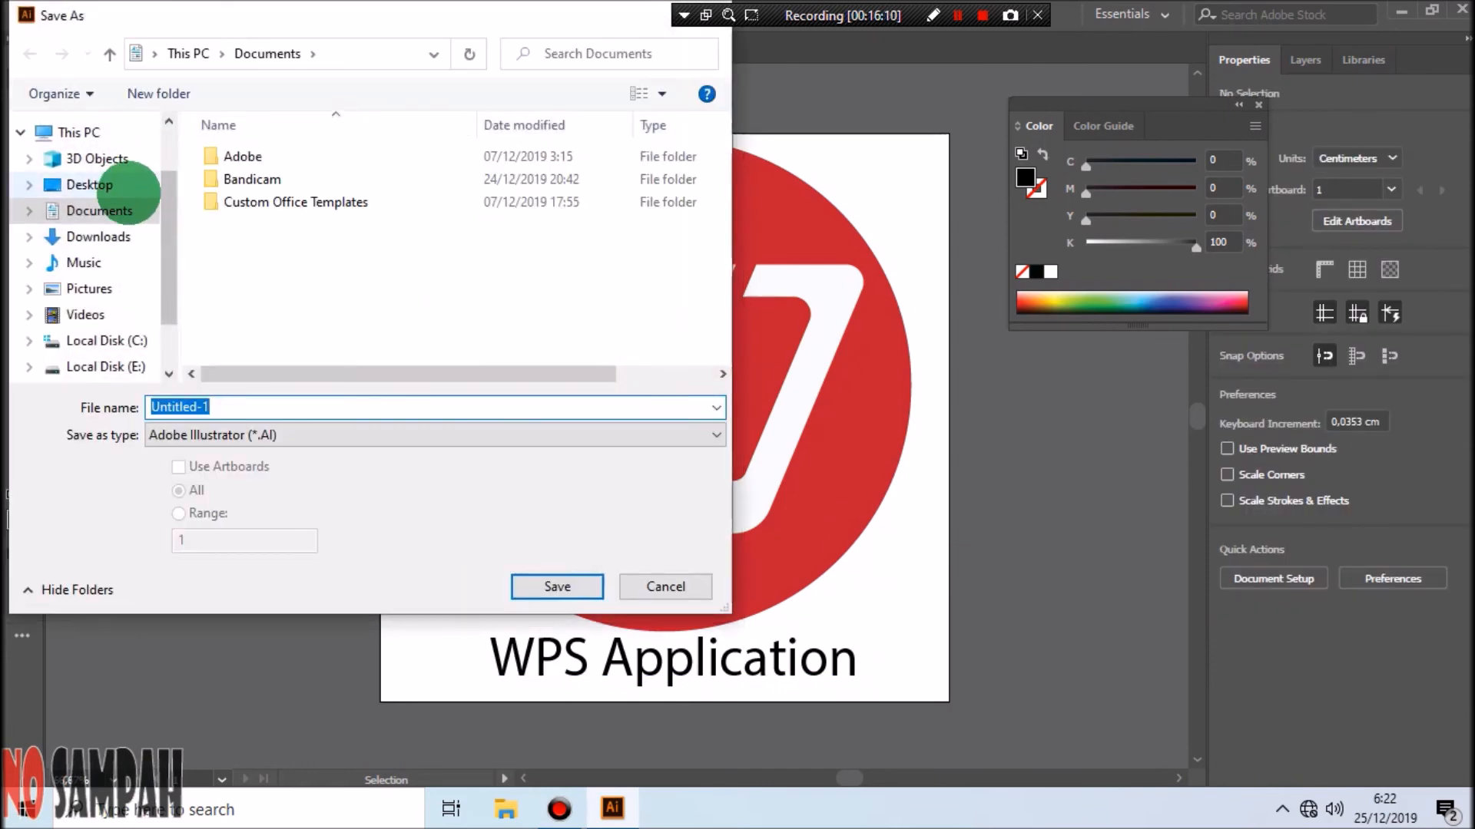
left_click(89, 289)
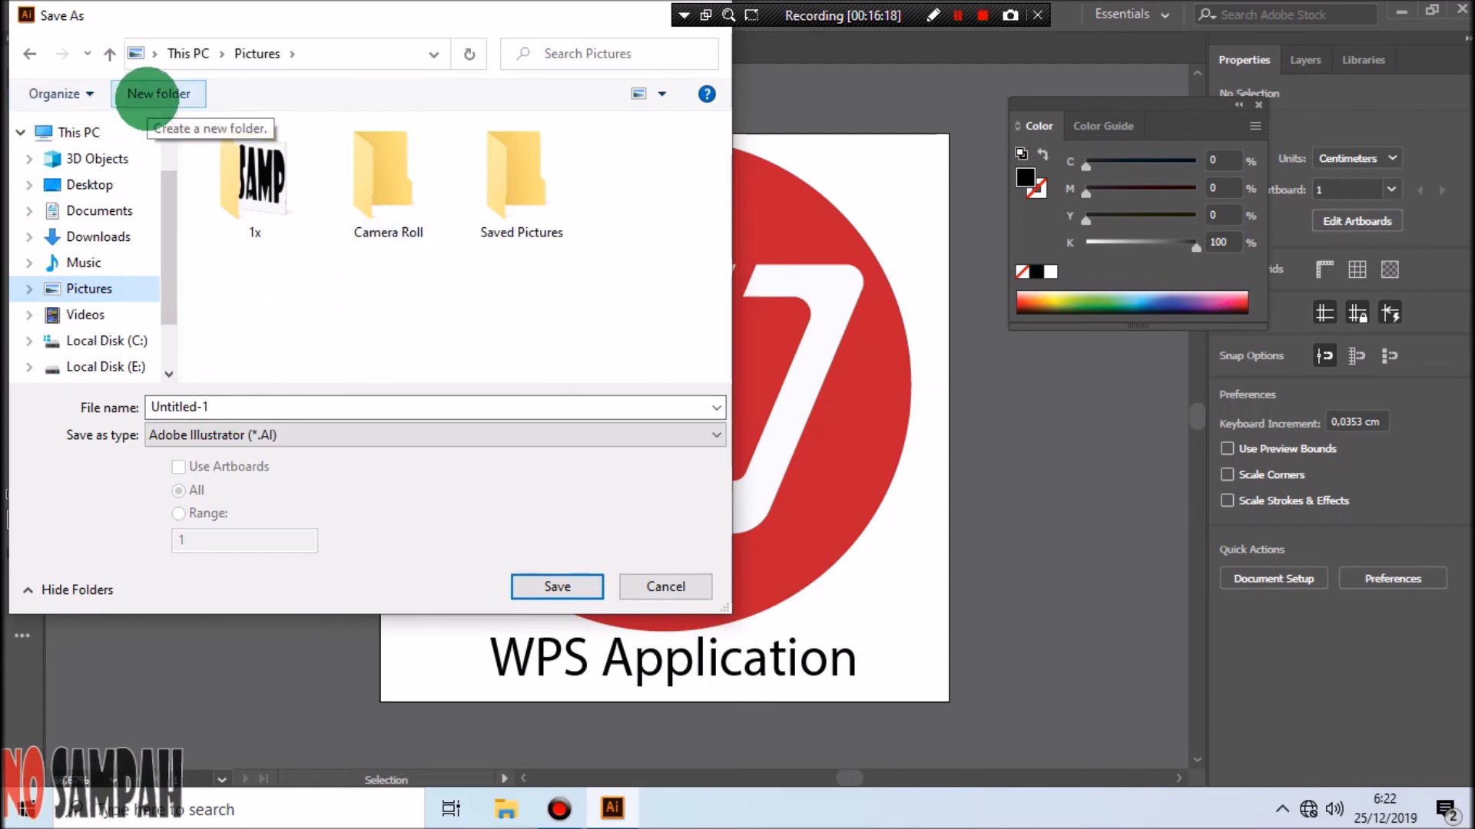
left_click(158, 93)
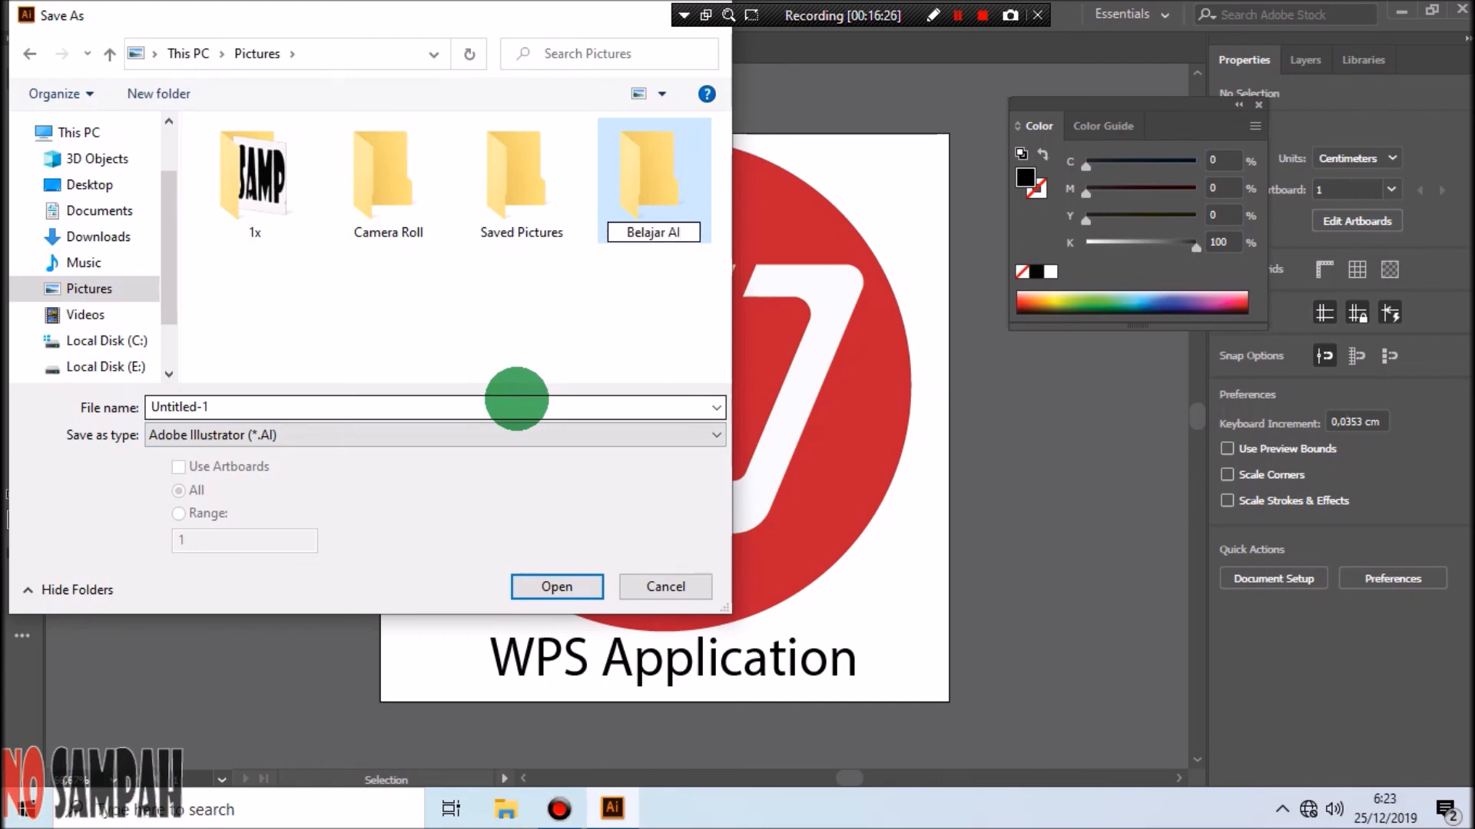
key("Return")
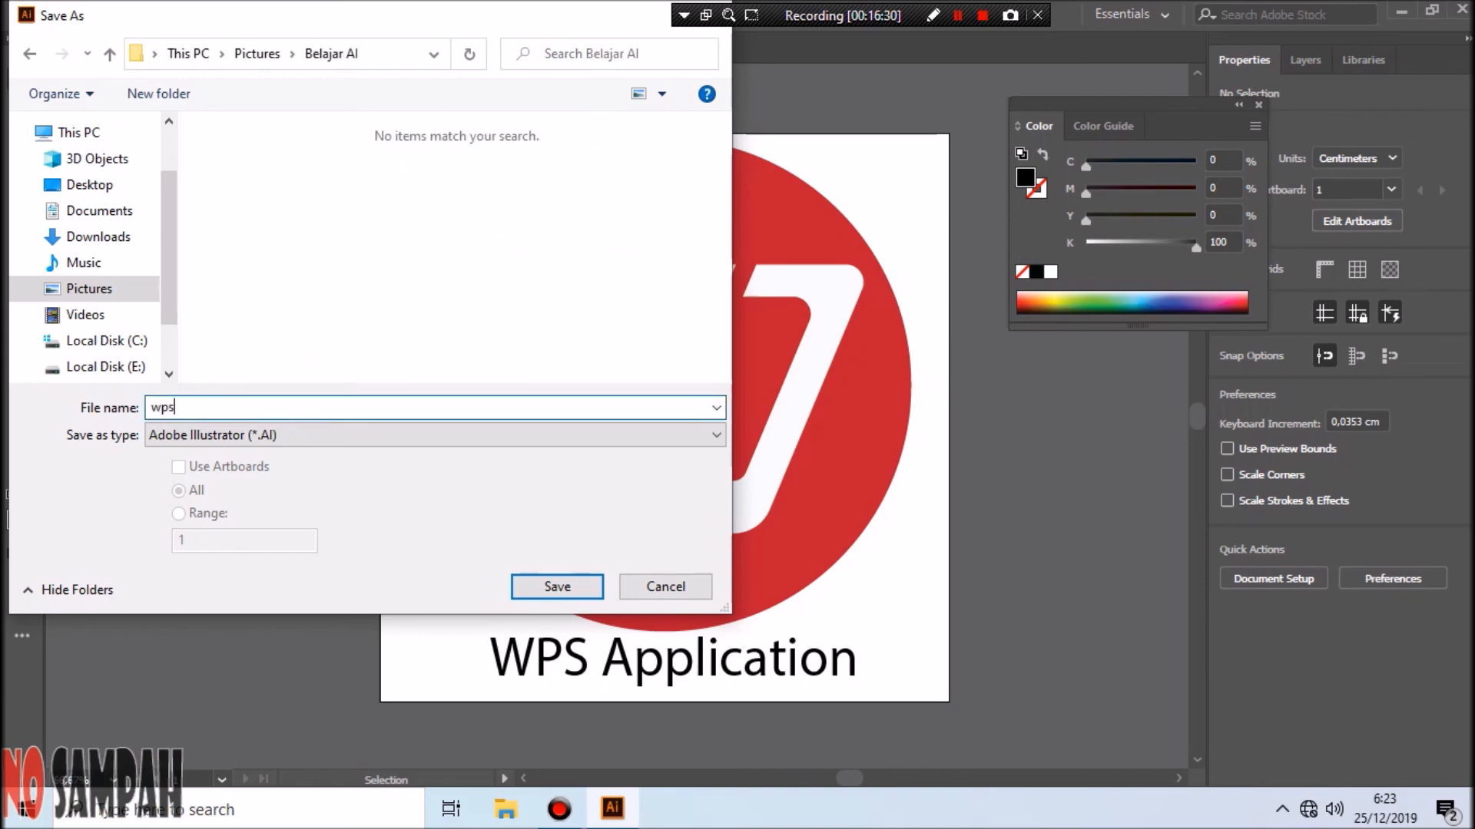
left_click(551, 584)
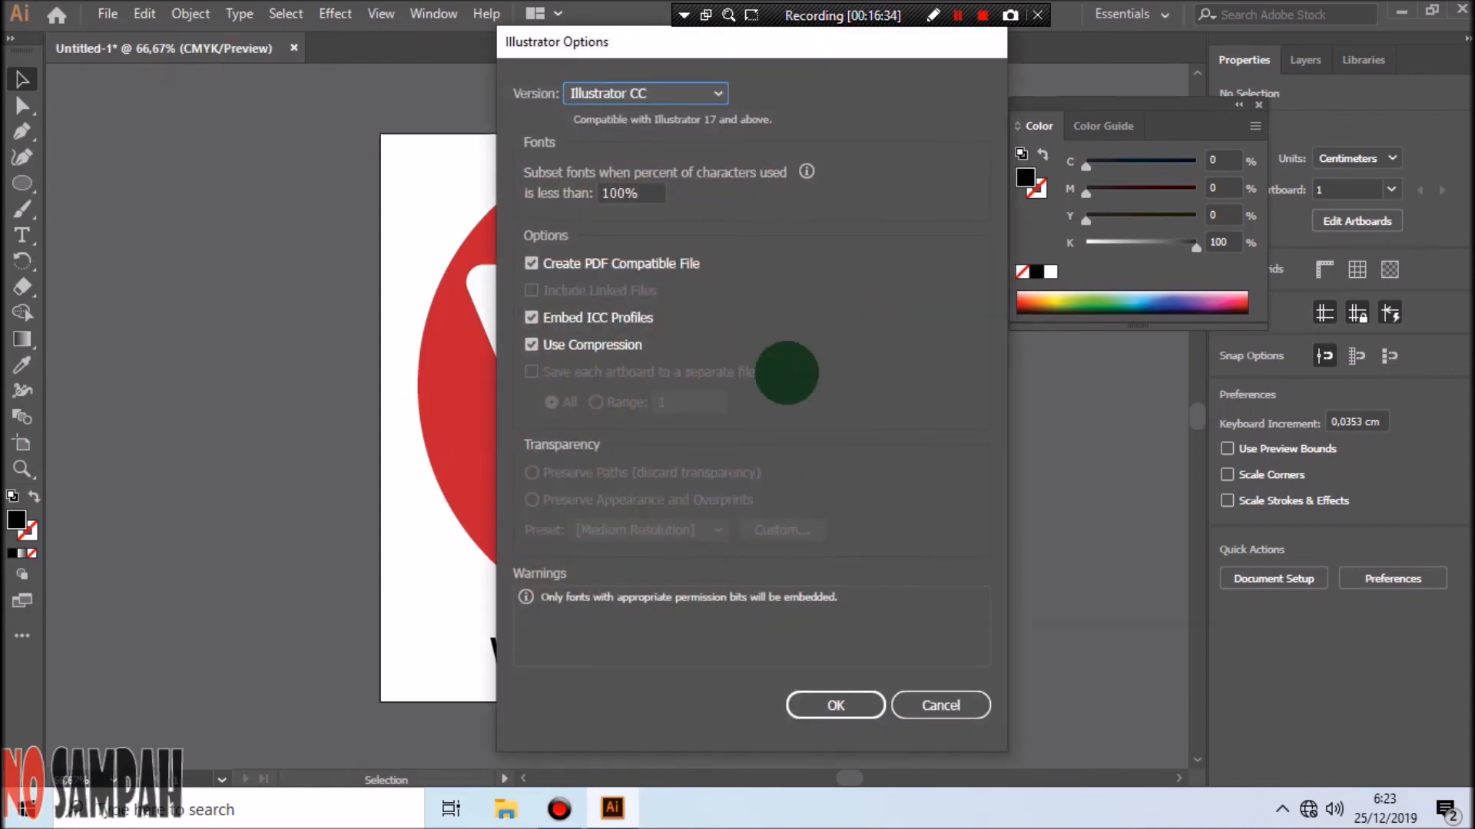
left_click(836, 705)
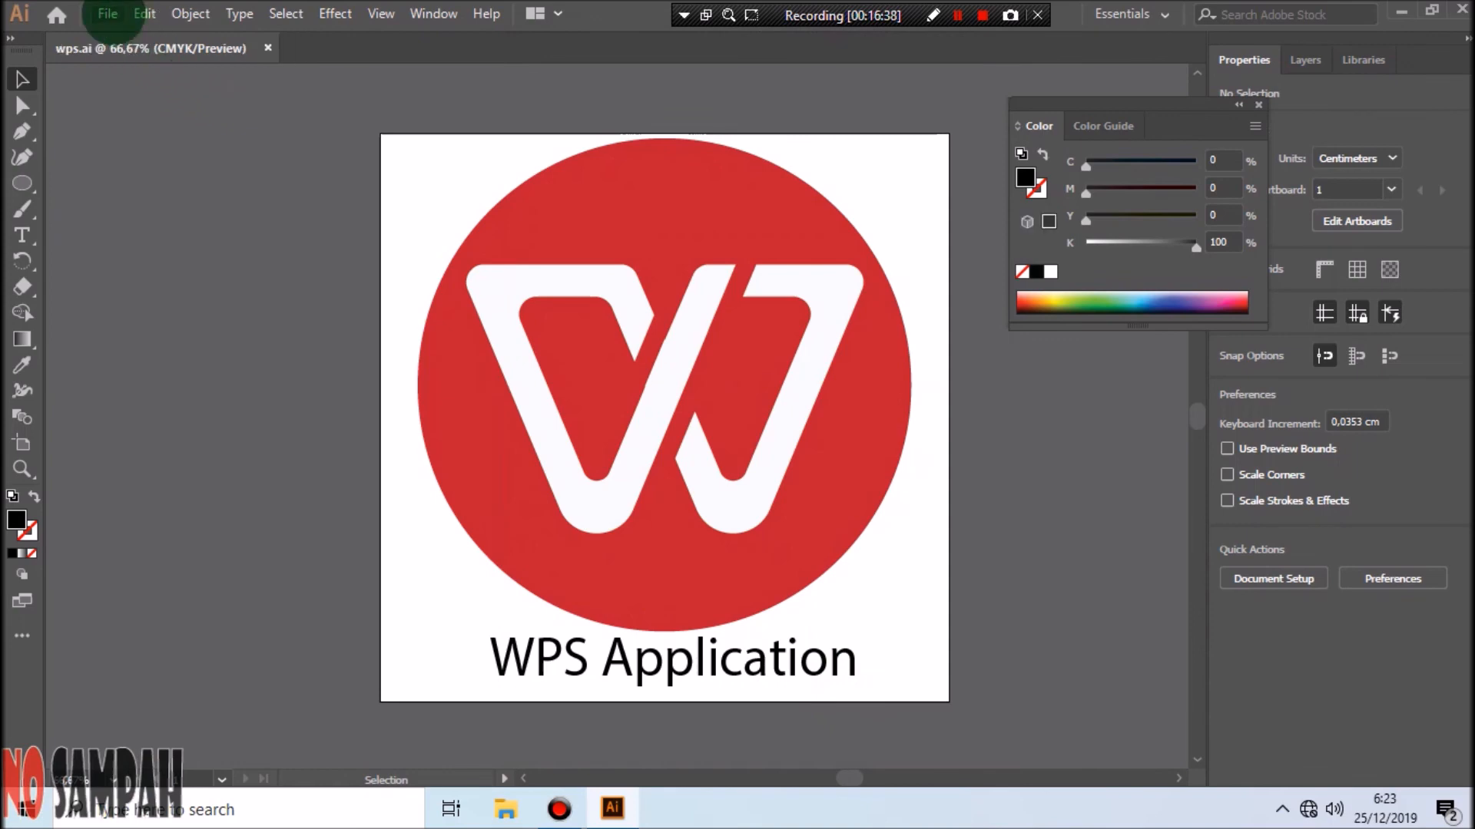
Export the artboard for screens as a 1x PNG named wps into the Documents folder.
left_click(109, 13)
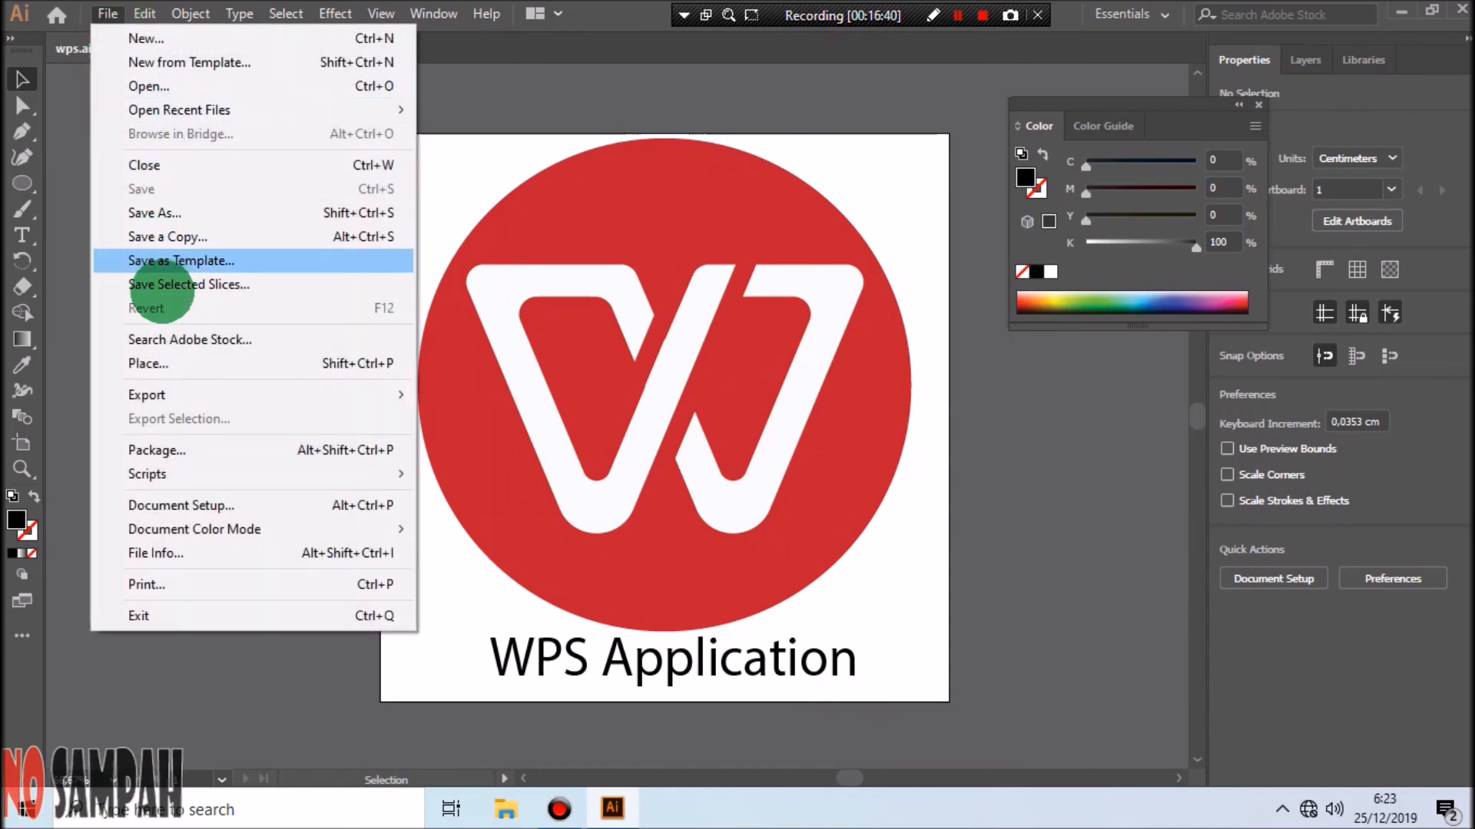
mouse_move(148, 392)
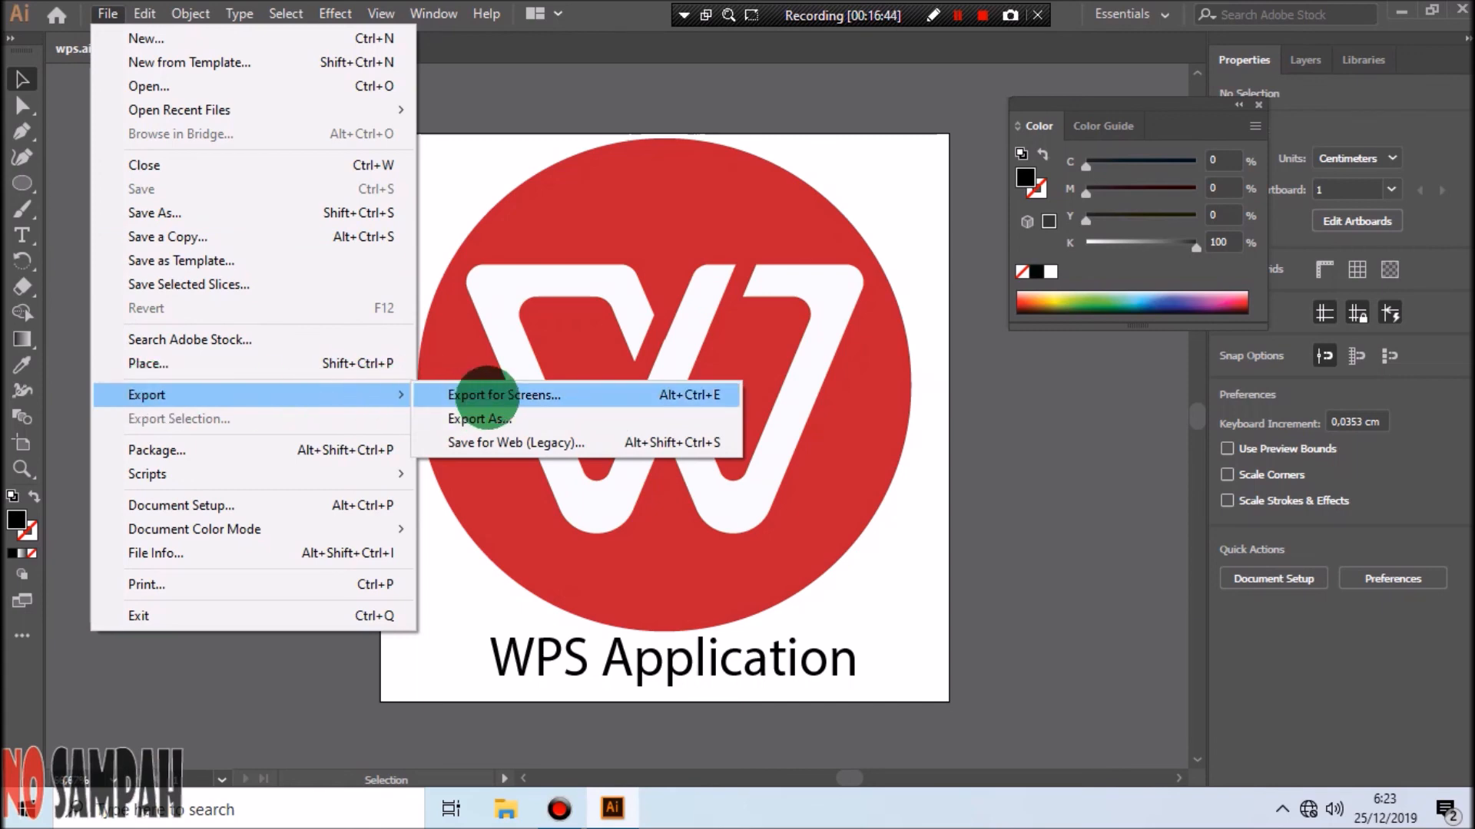
left_click(486, 395)
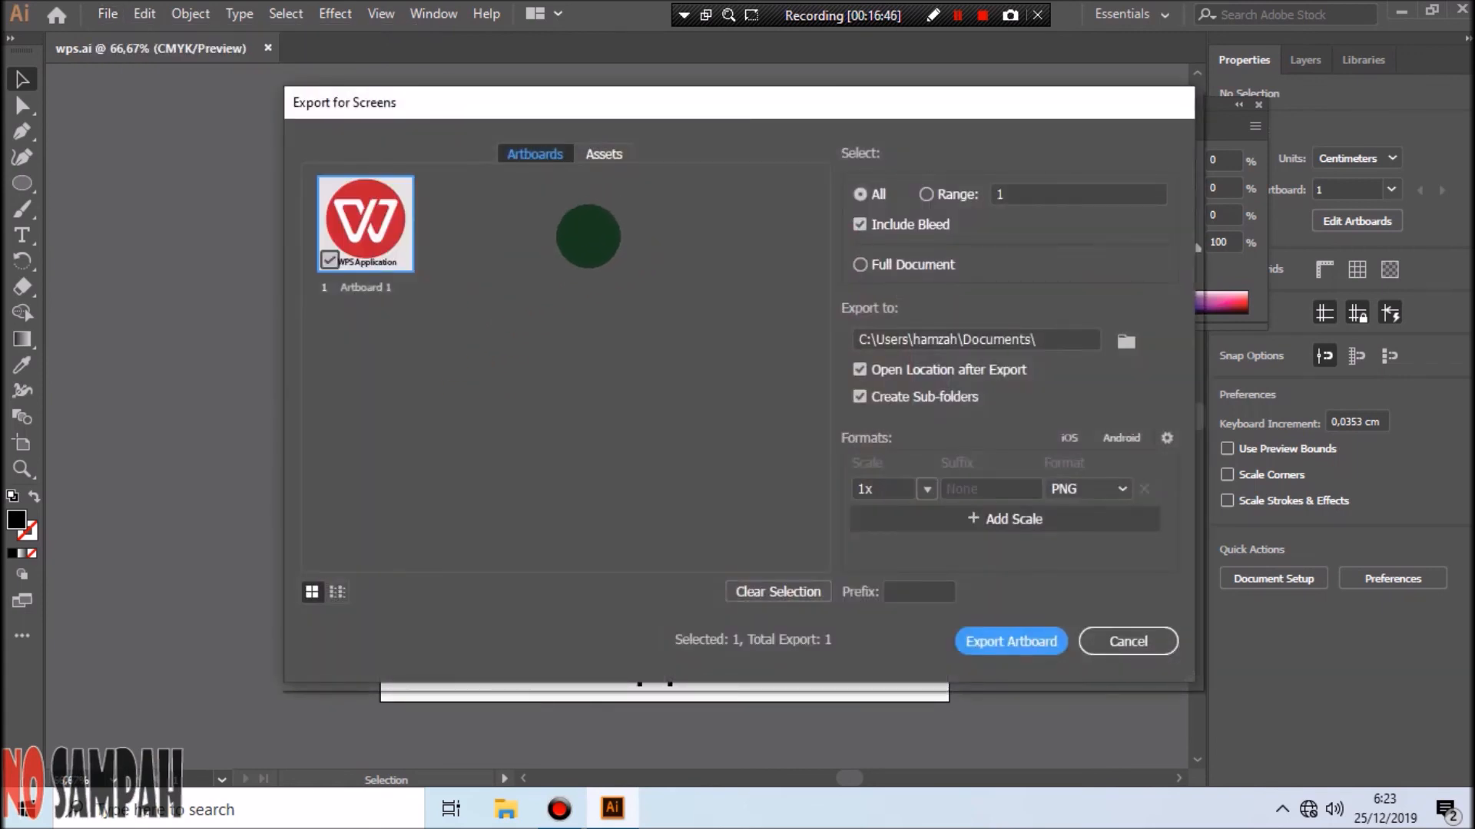
double_click(361, 287)
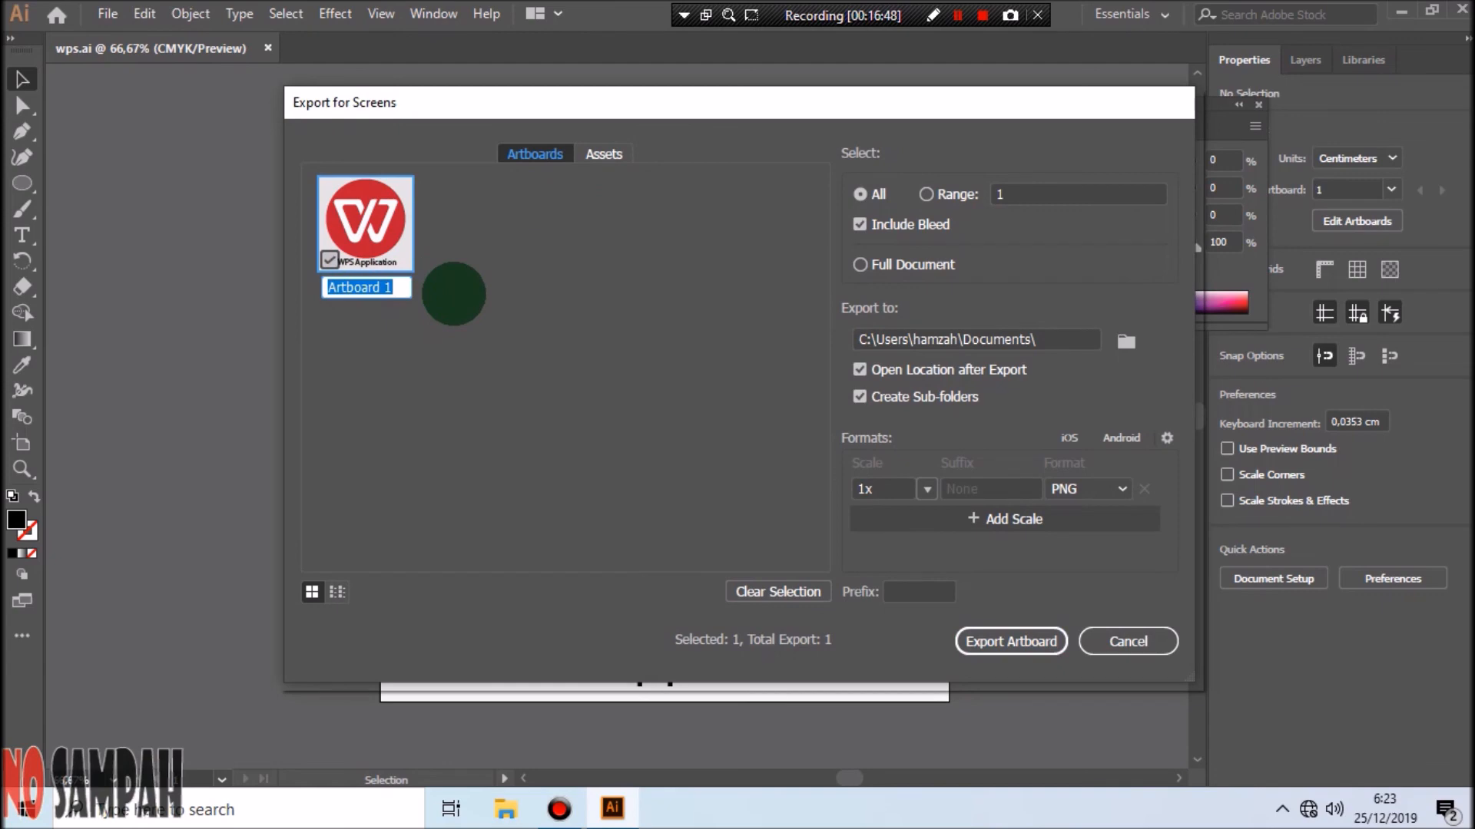
type("wps")
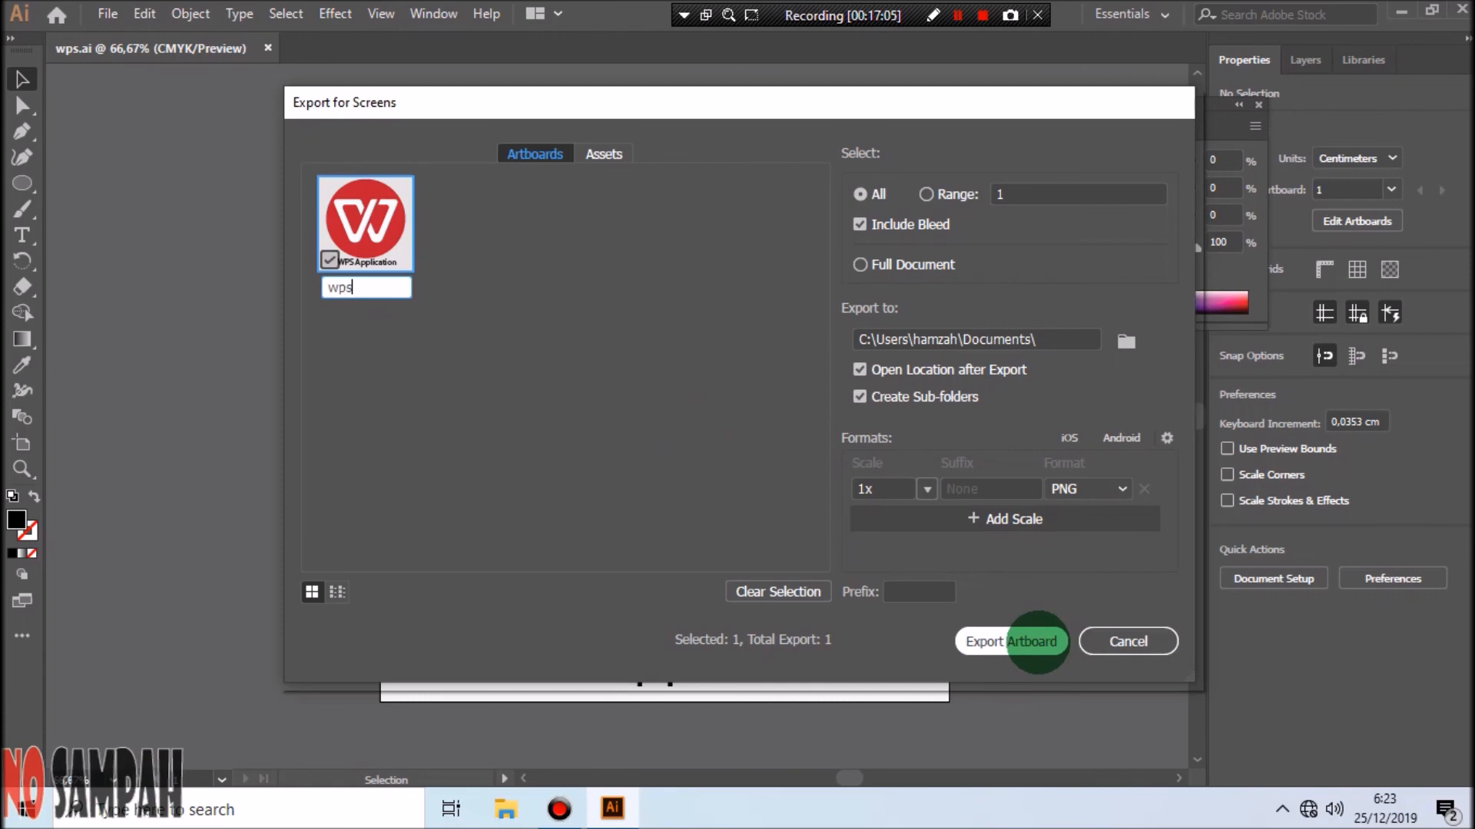
left_click(1037, 642)
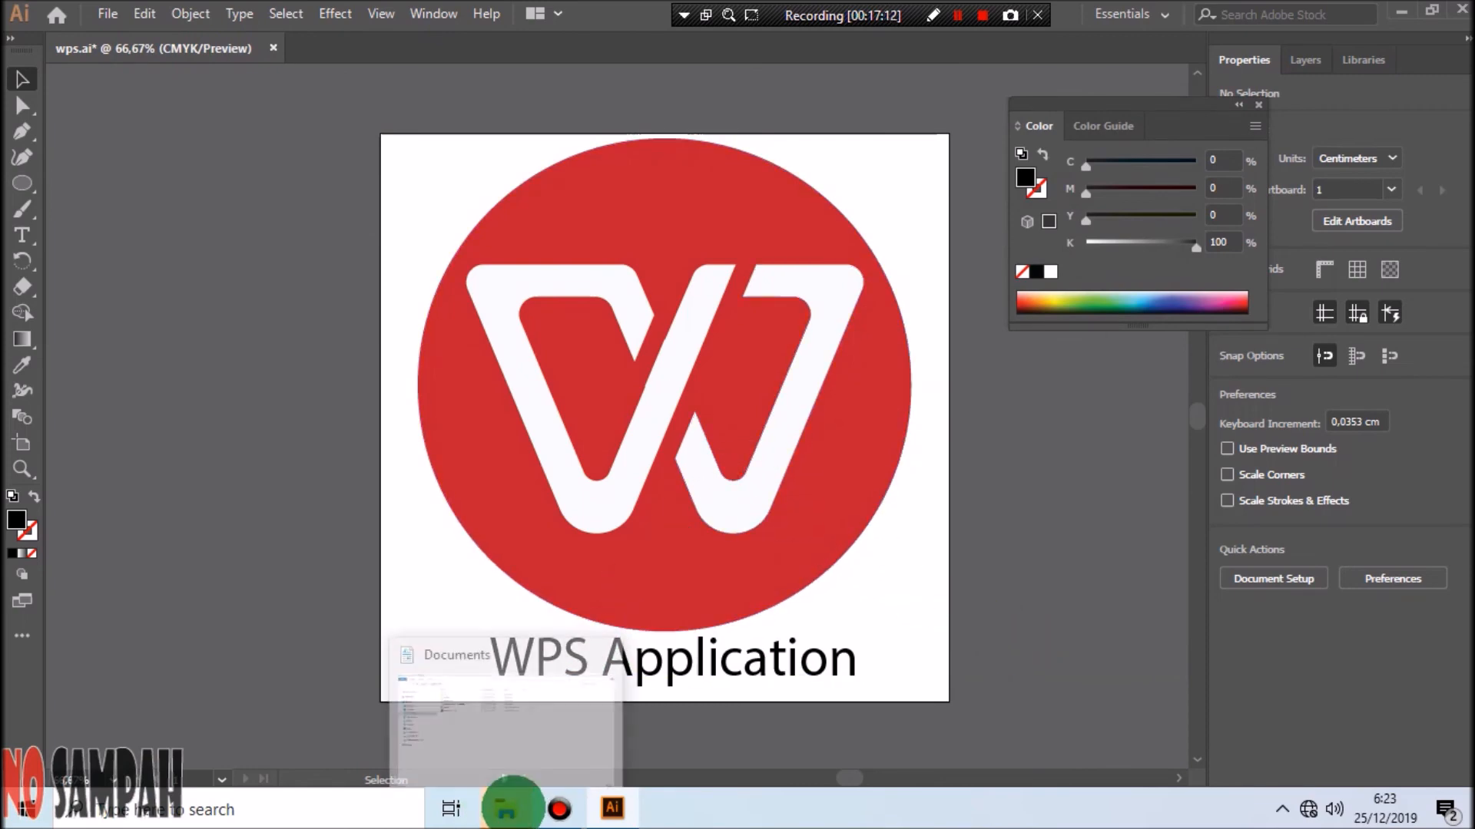
Switch to File Explorer and look in the Adobe folder within Documents for the exported image.
left_click(510, 806)
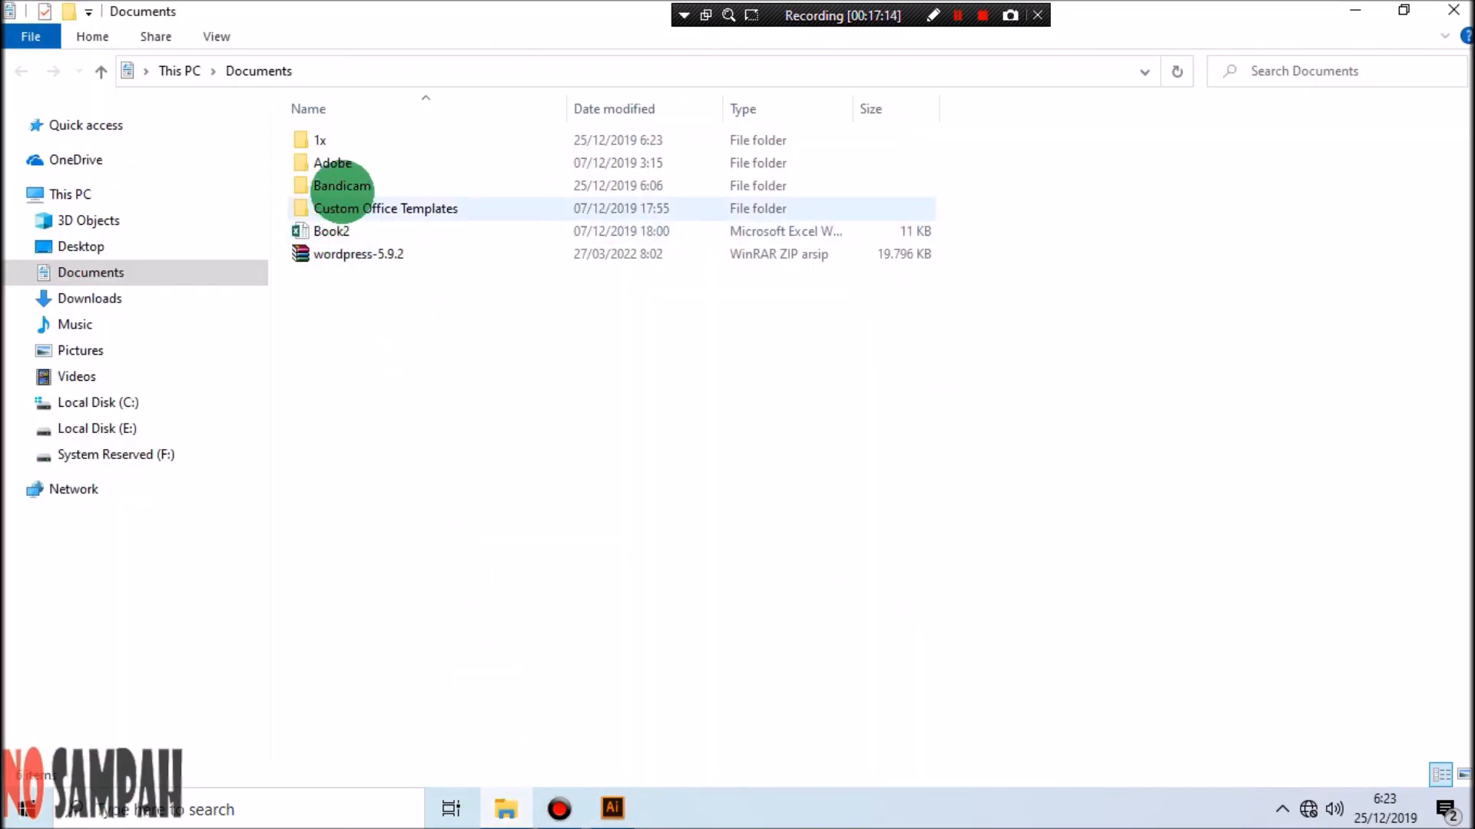
double_click(340, 164)
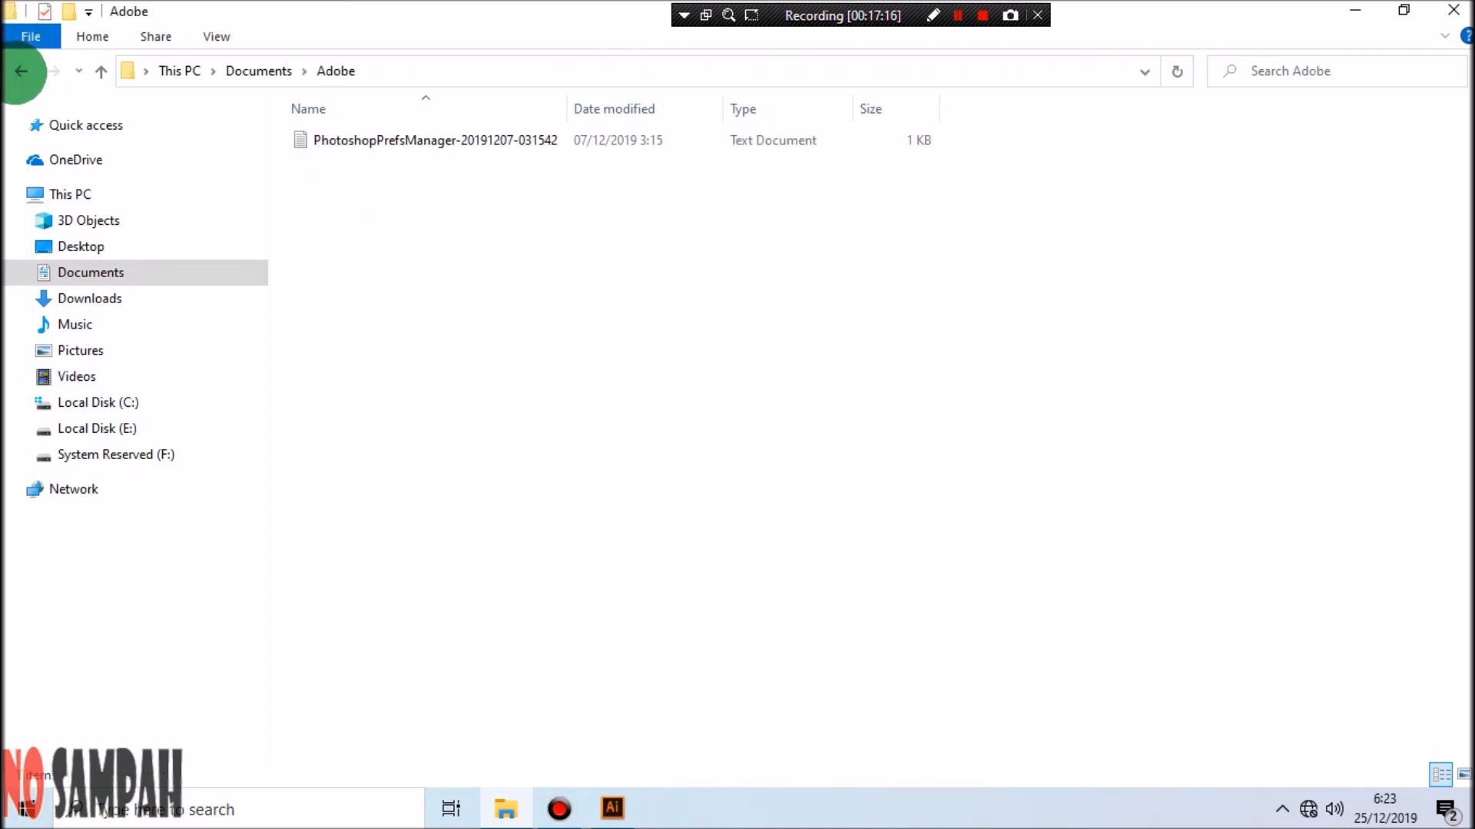
left_click(21, 71)
Return to Illustrator and export the wps artboard for screens as a 1x PNG into the Belajar AI folder in Pictures.
left_click(612, 808)
left_click(106, 13)
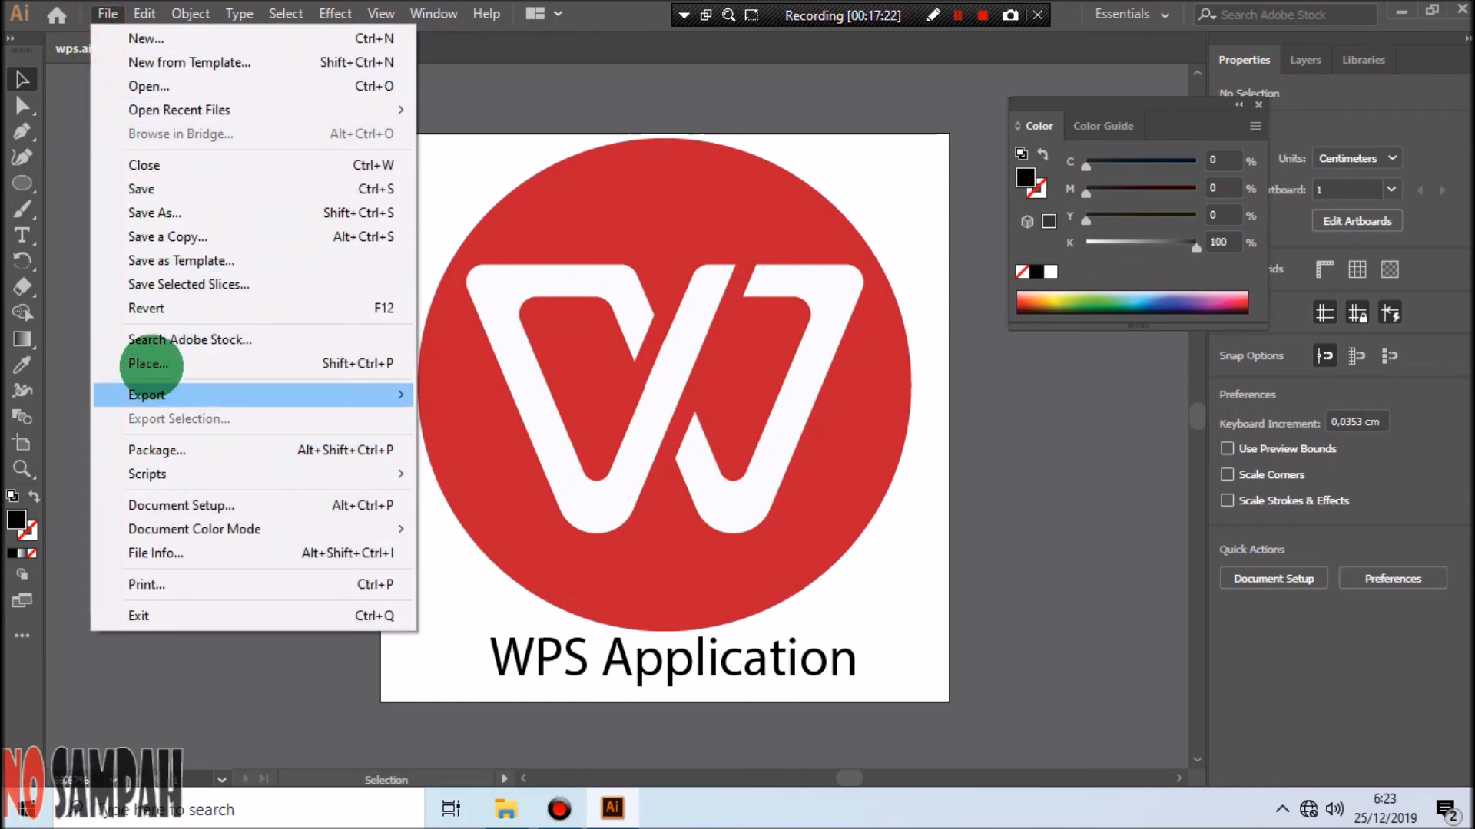
mouse_move(358, 402)
left_click(461, 395)
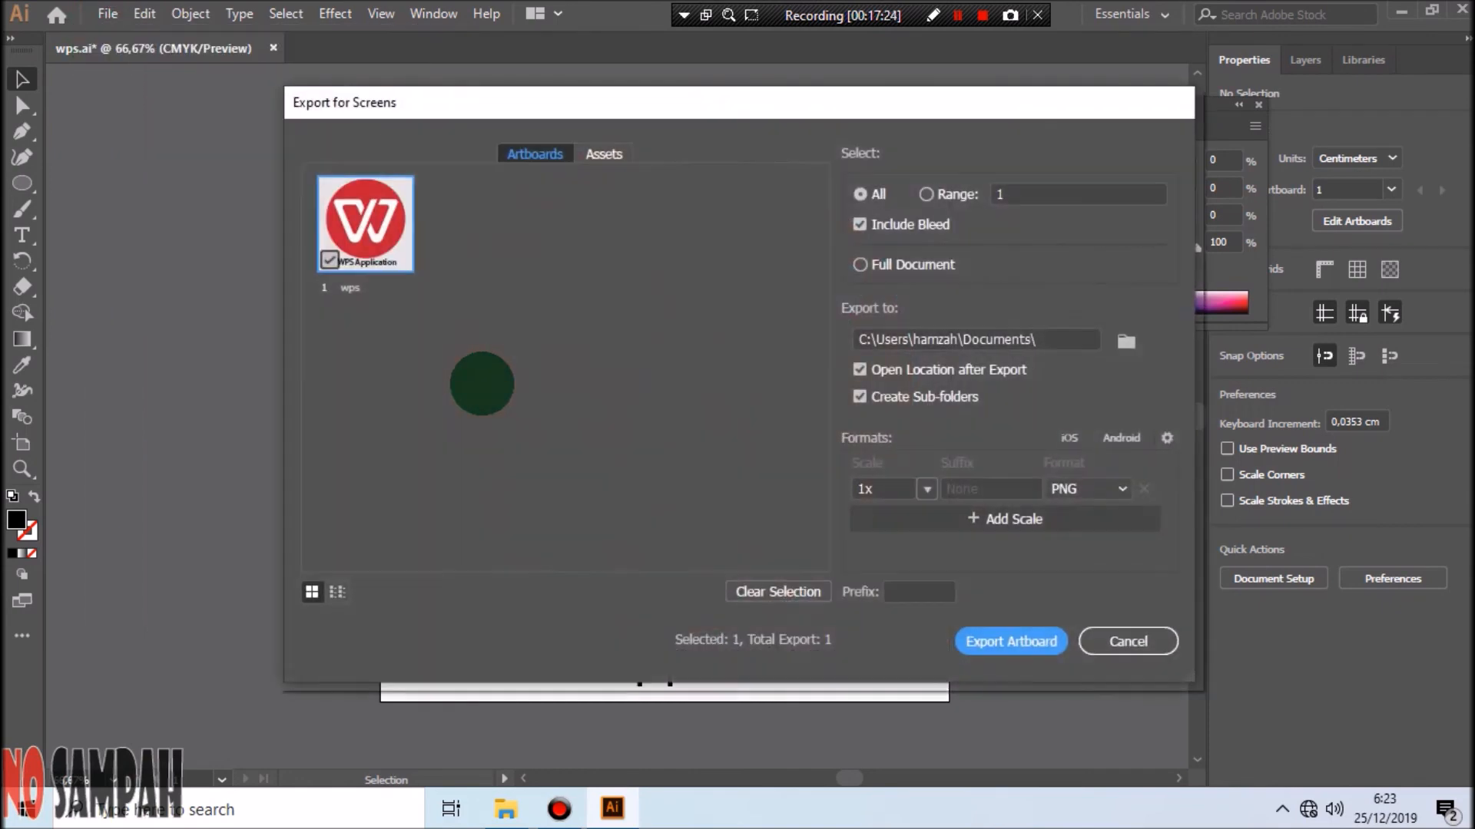
left_click(1122, 342)
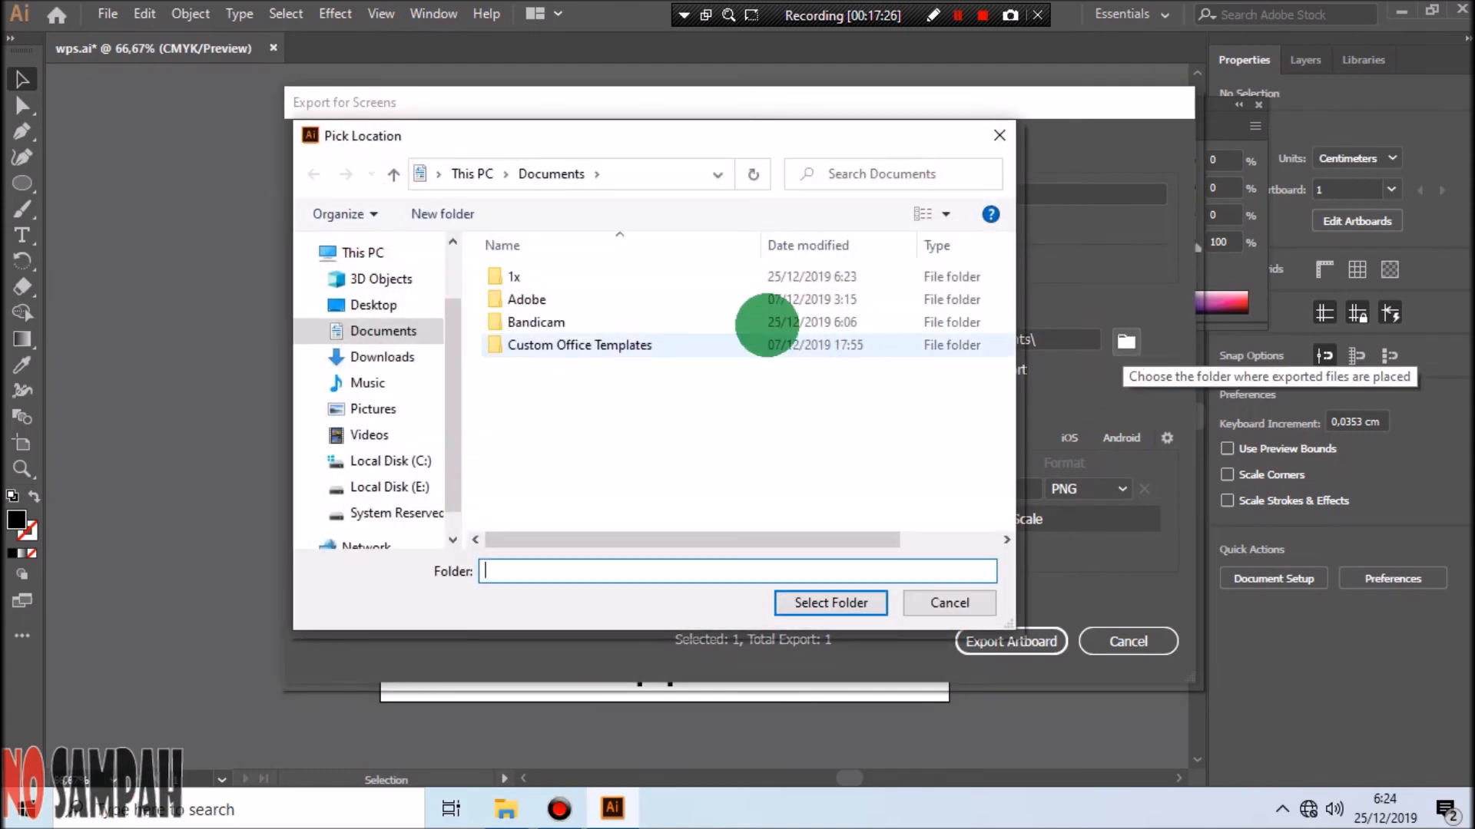
left_click(384, 414)
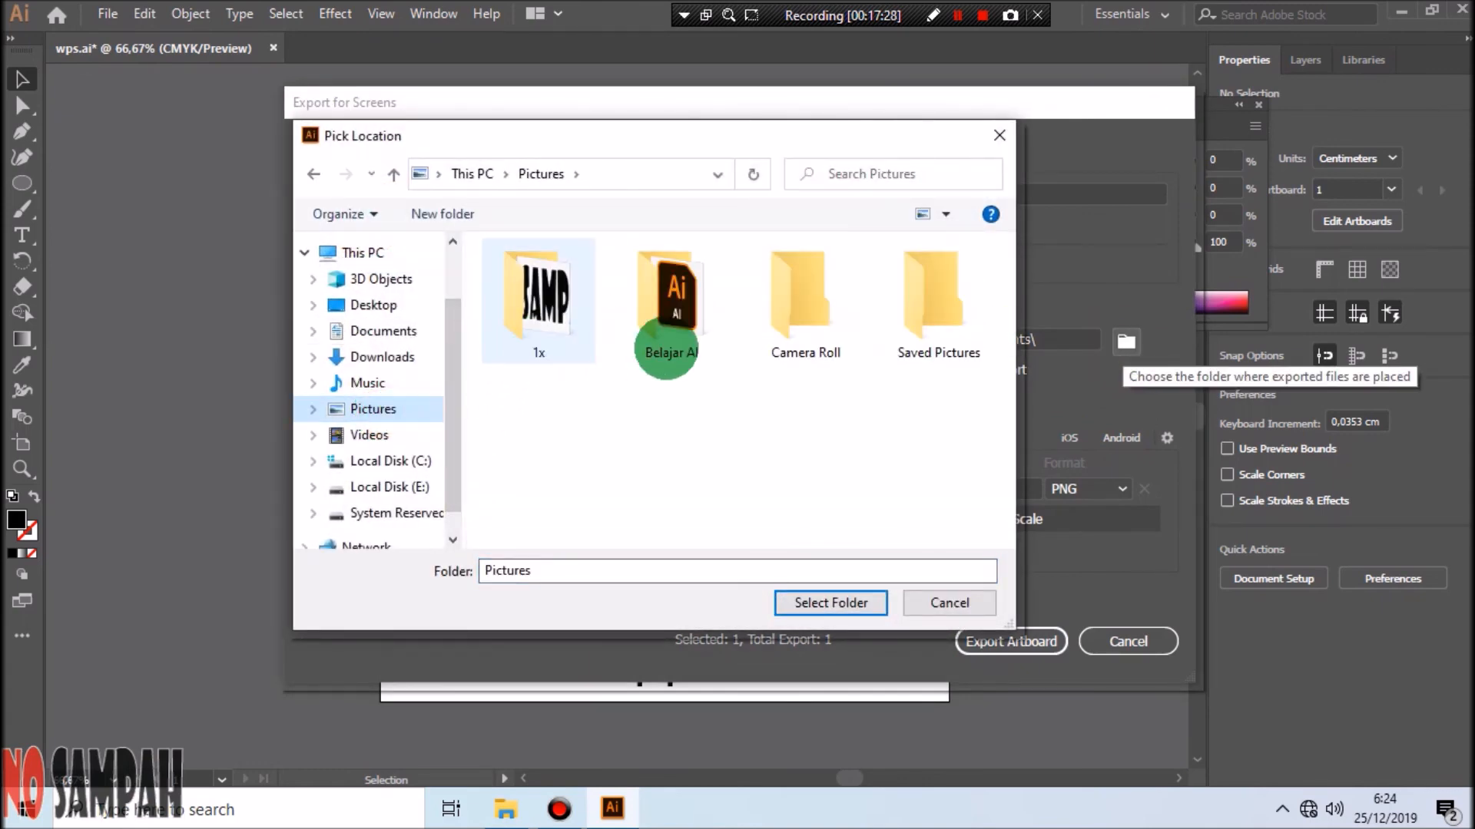
left_click(671, 333)
double_click(671, 332)
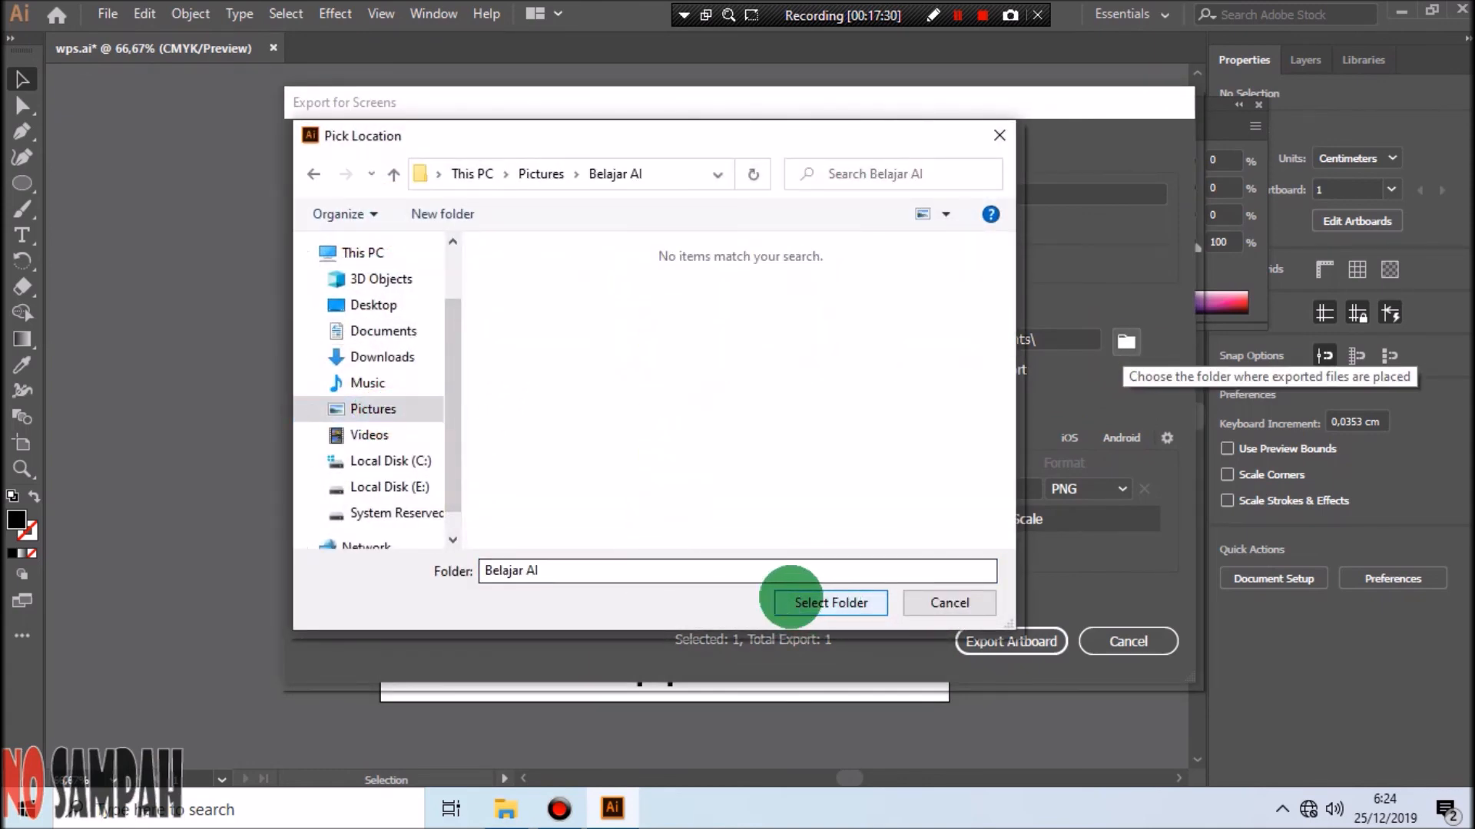
left_click(830, 603)
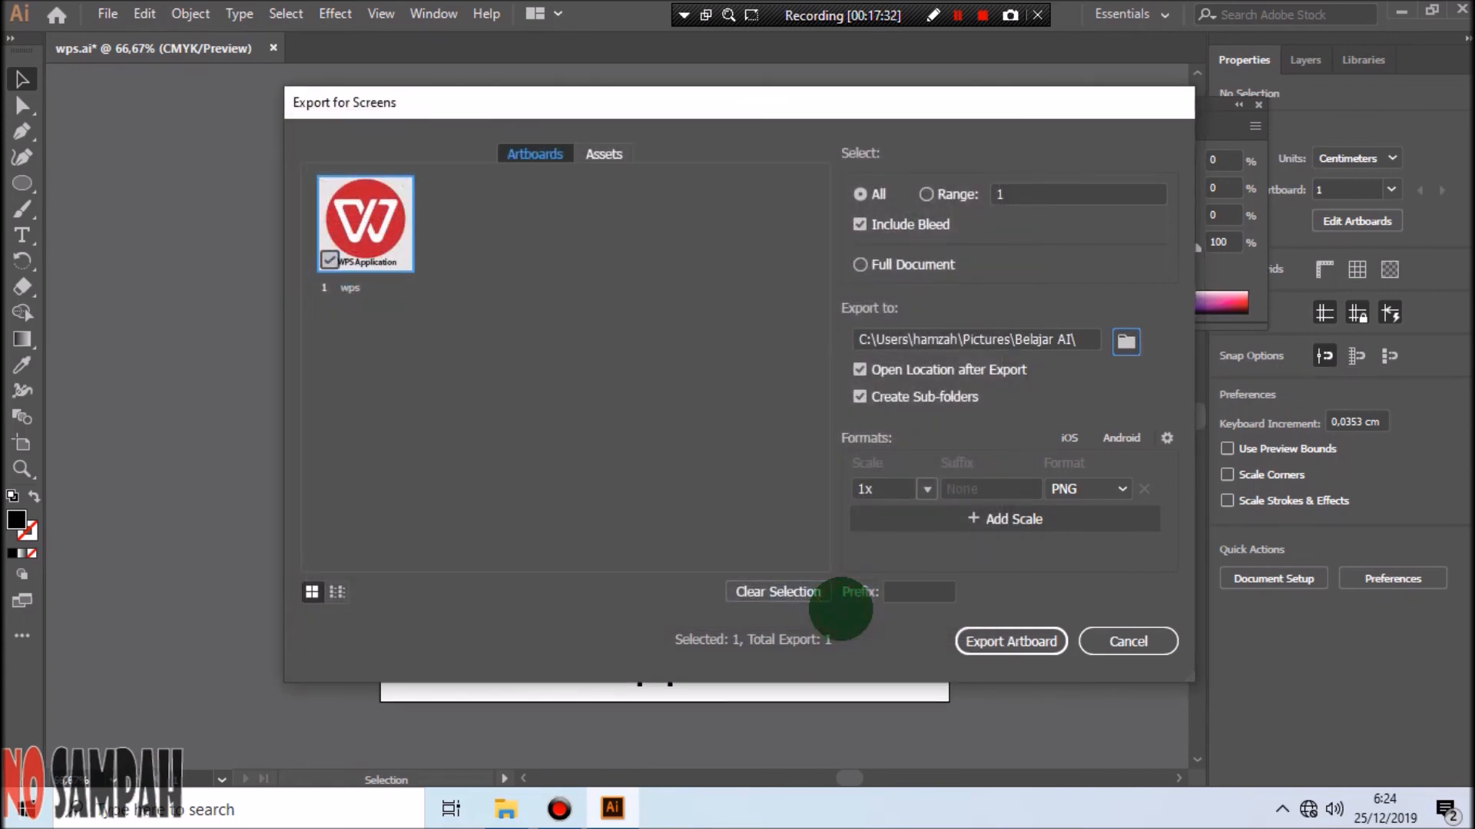
left_click(1027, 643)
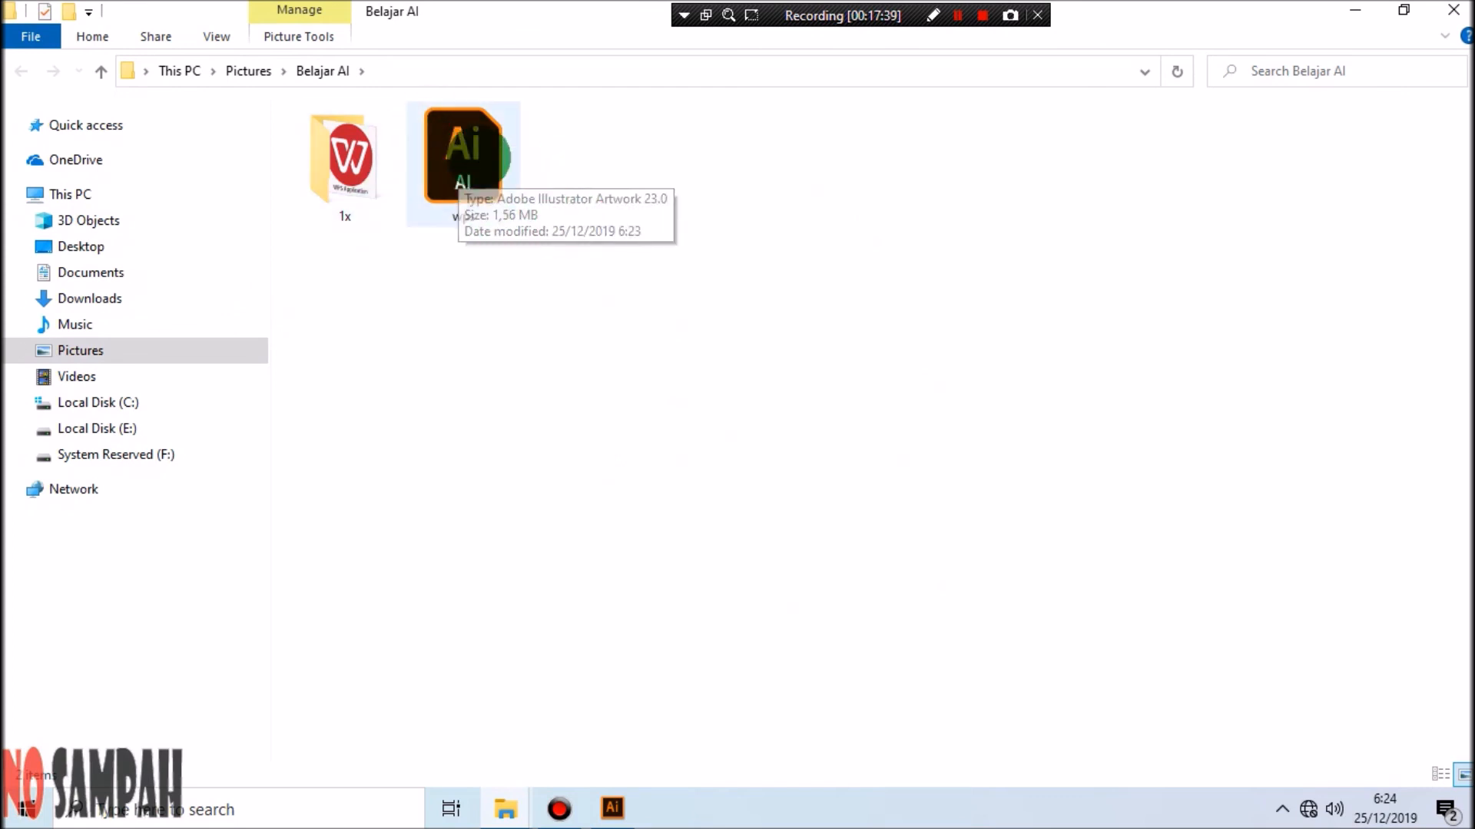
View the exported wps image from the 1x folder in Photo Gallery, and switch back to Illustrator.
double_click(347, 170)
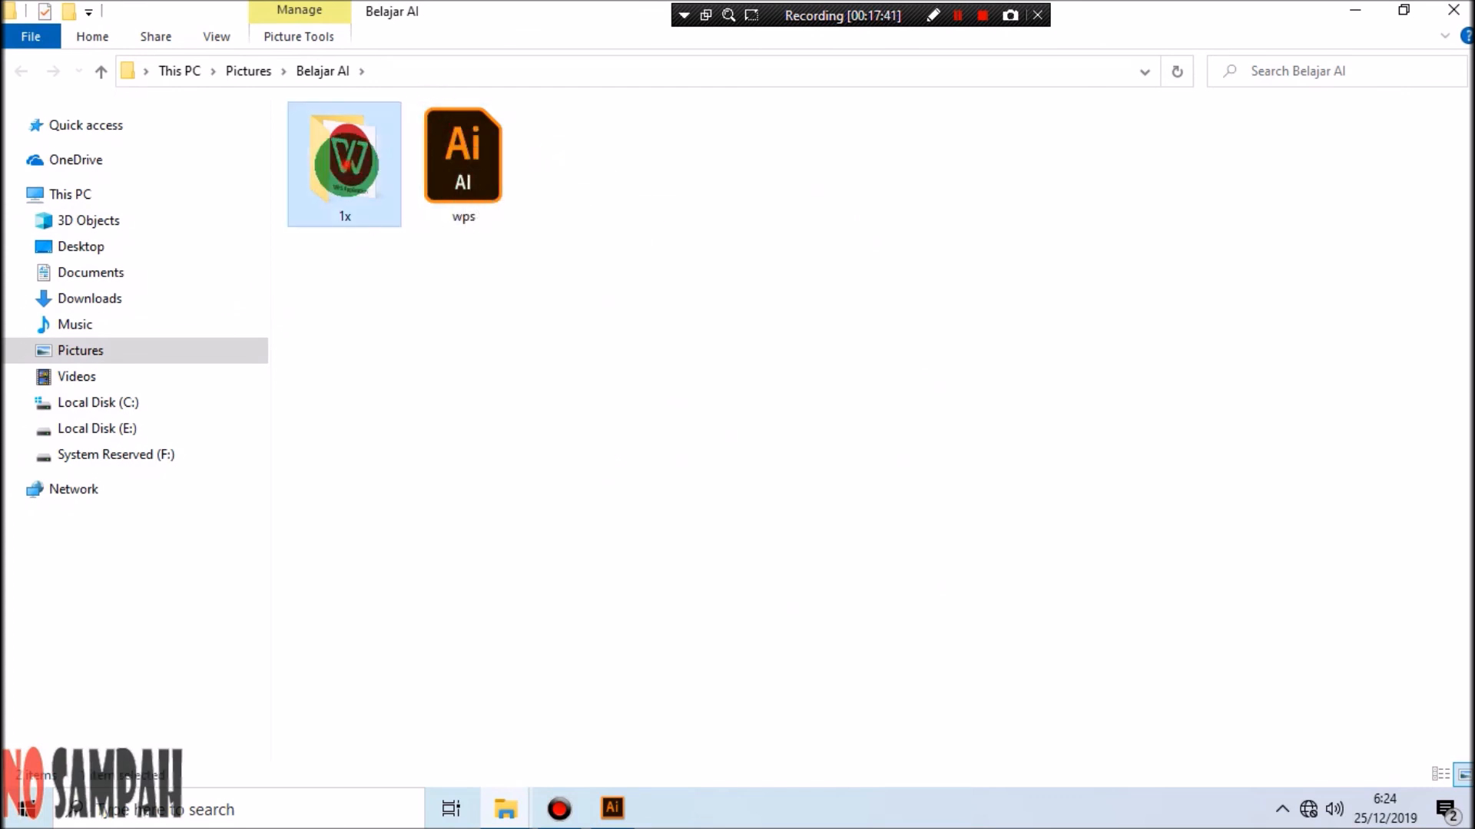
double_click(358, 167)
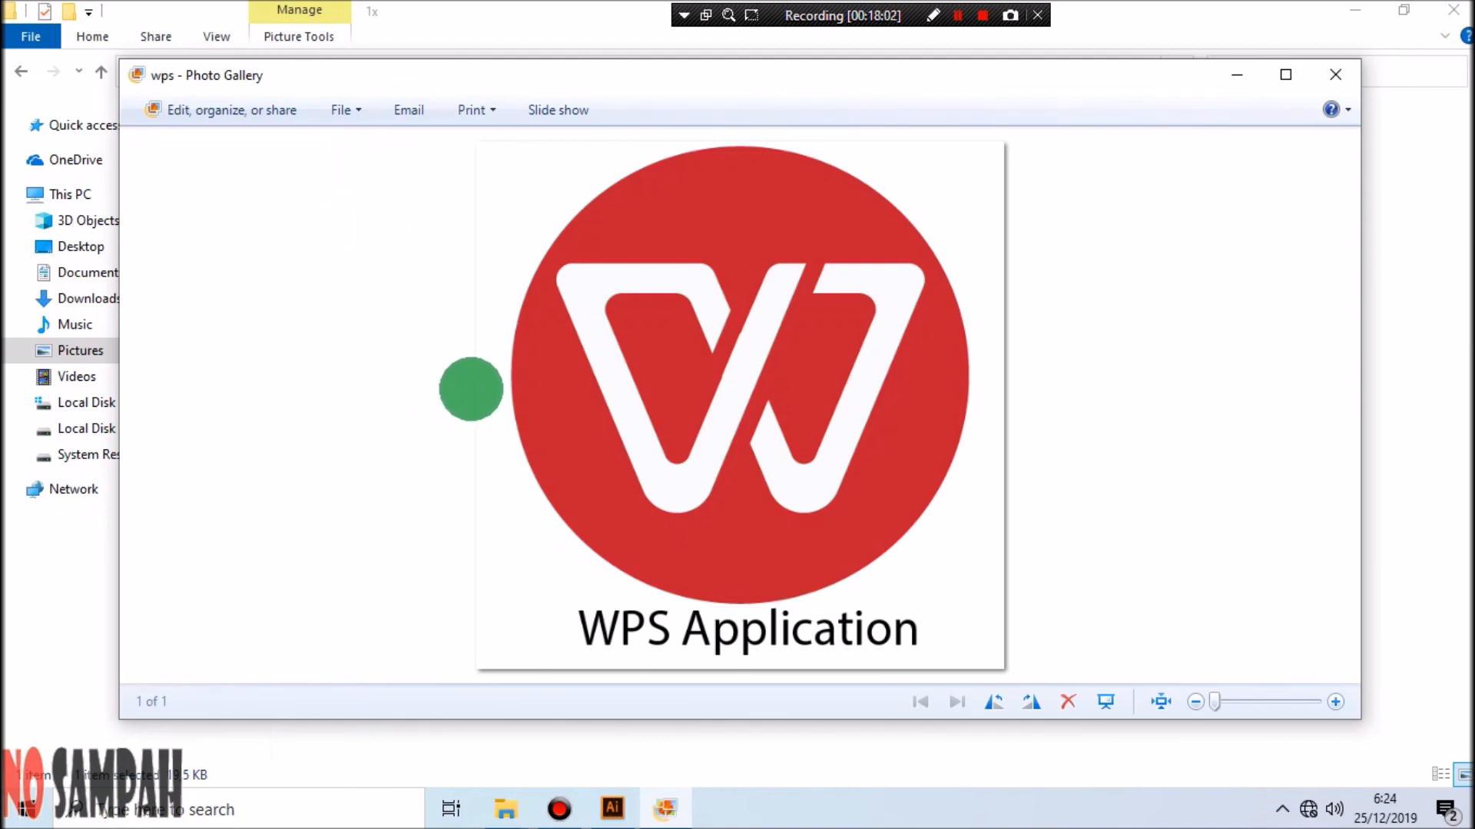
left_click(611, 803)
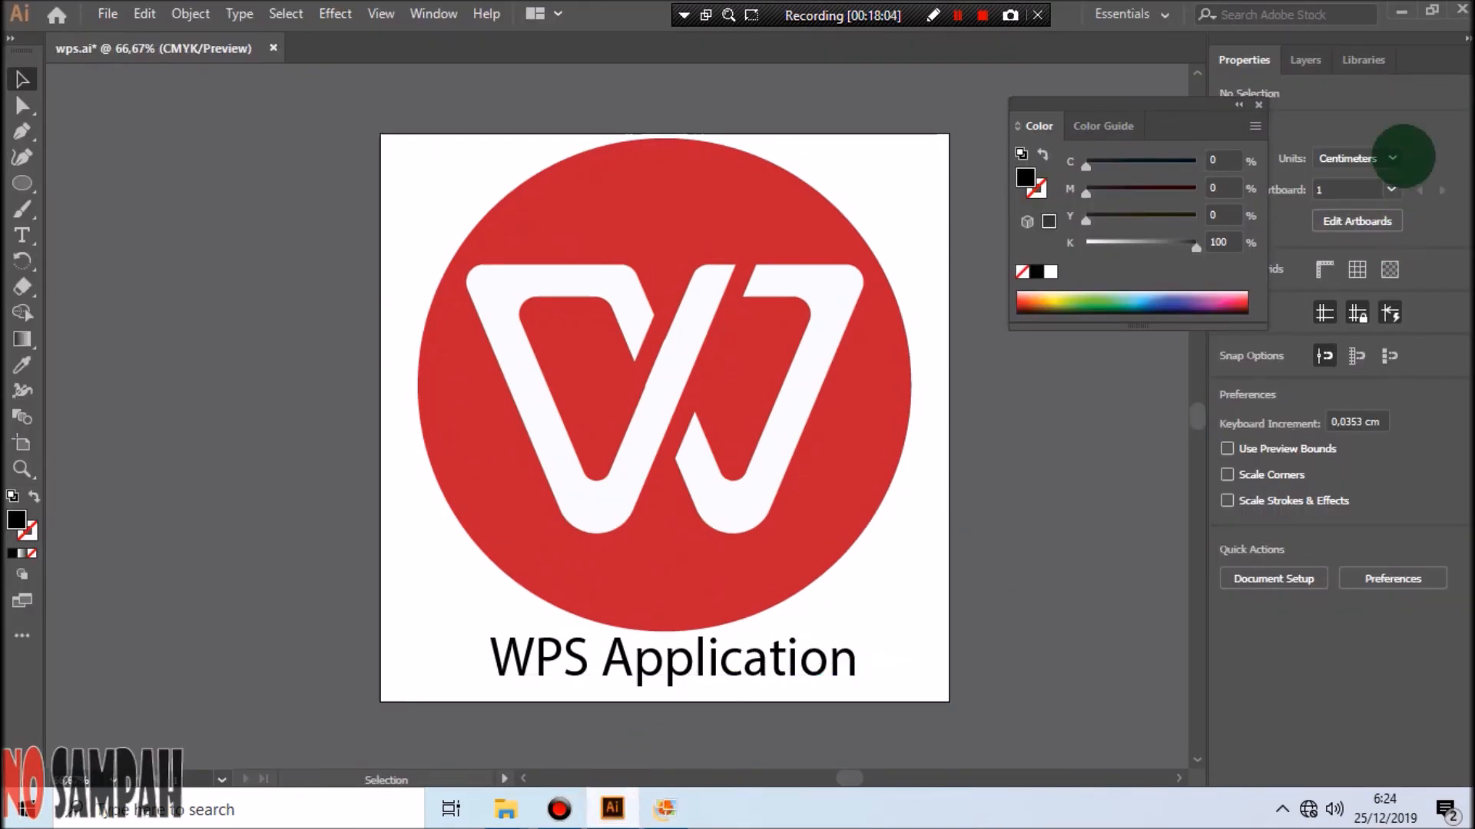